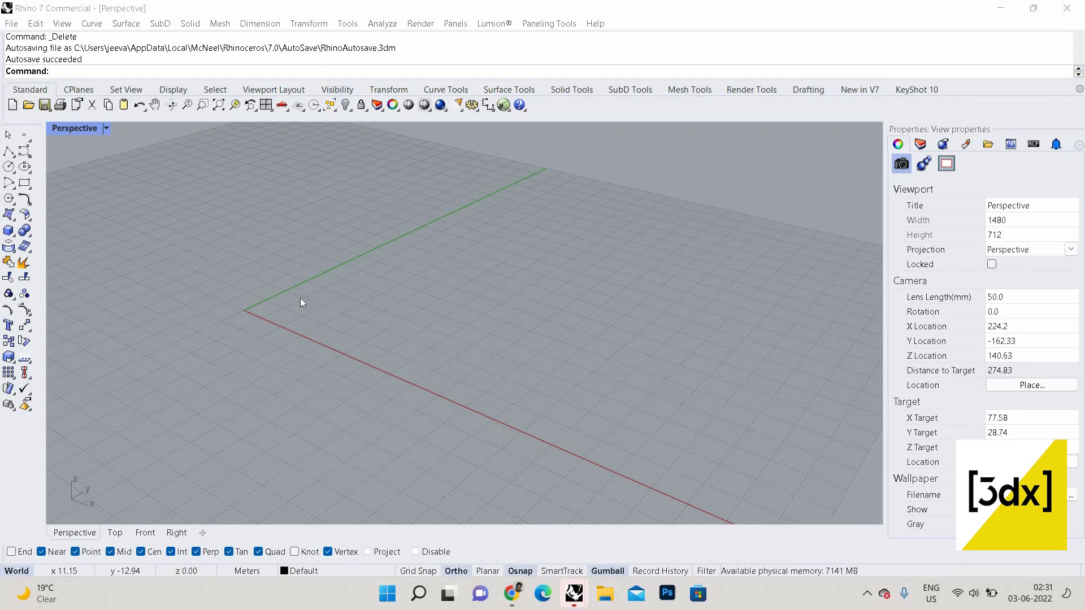
pyautogui.scroll(-2, 300, 297)
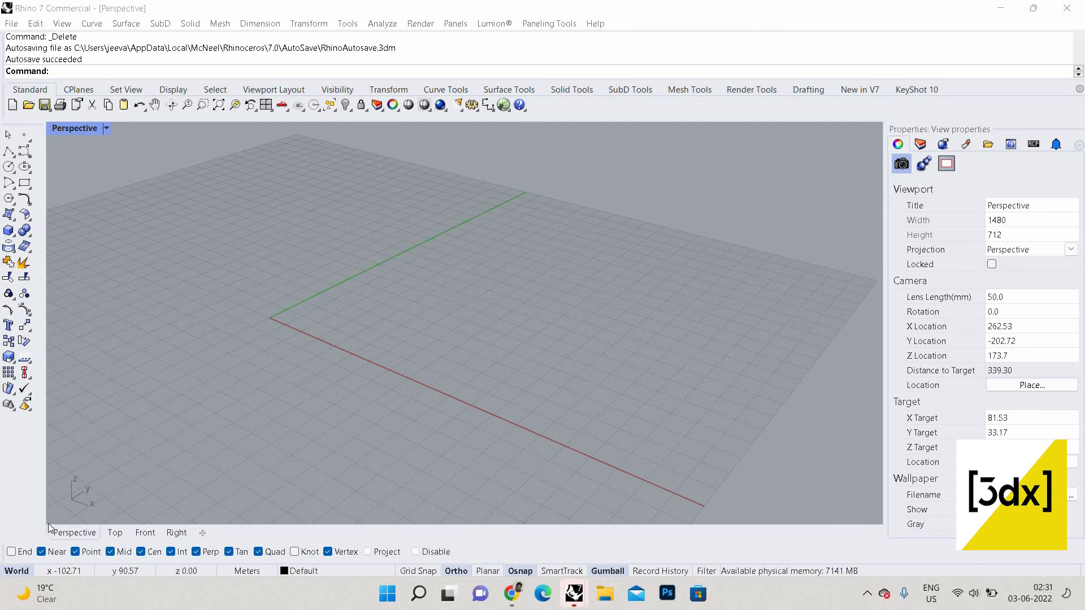
pyautogui.click(115, 533)
pyautogui.click(174, 533)
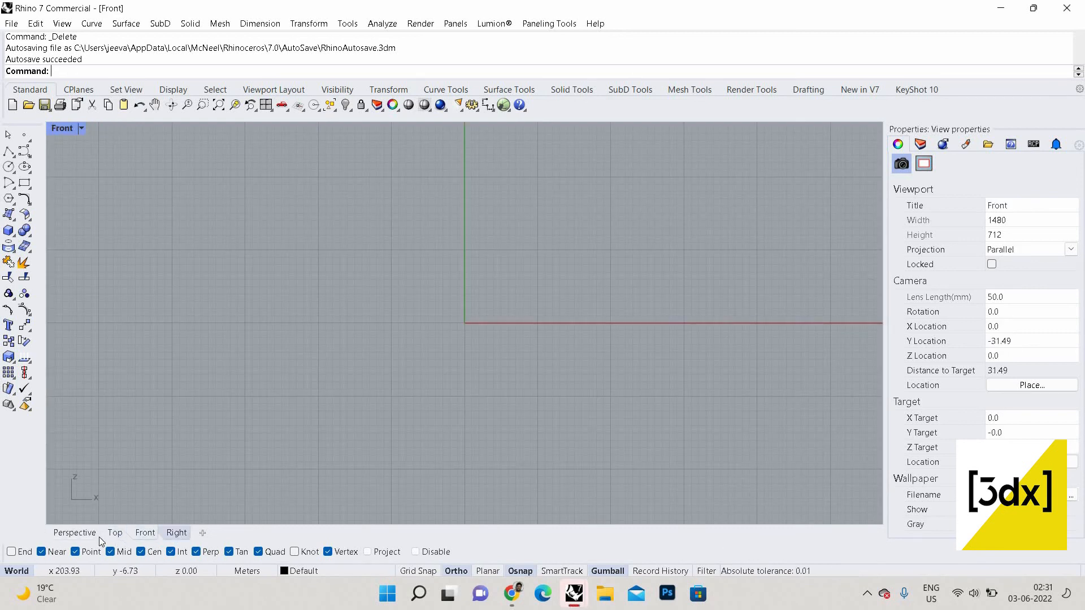
pyautogui.click(92, 530)
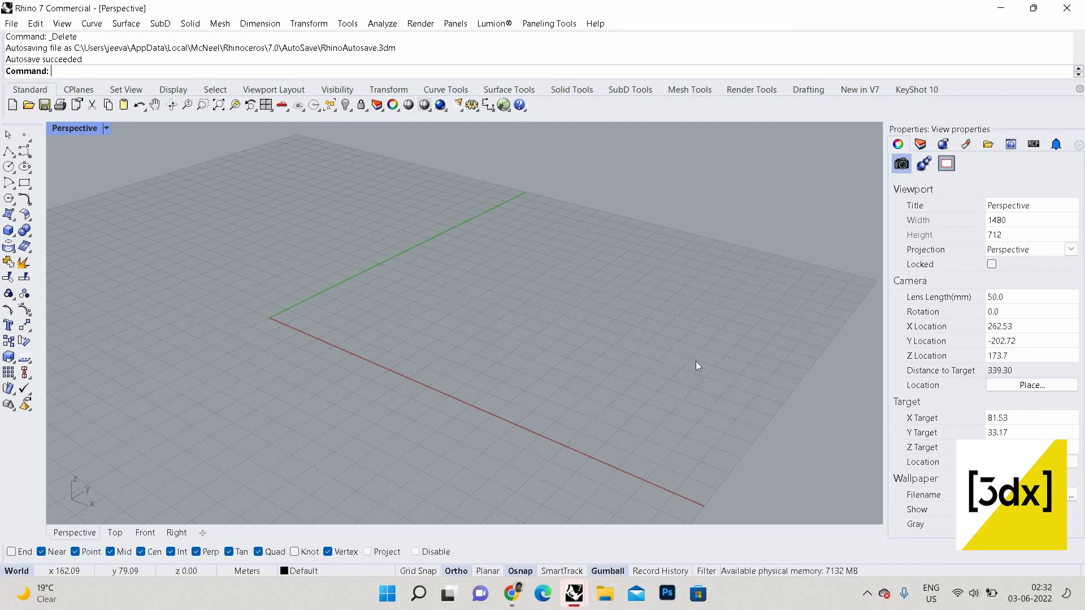
# Step: Turn on Grid Snap and start a polyline in the Perspective view with two perpendicular segments, the second about 46 m long
pyautogui.click(420, 571)
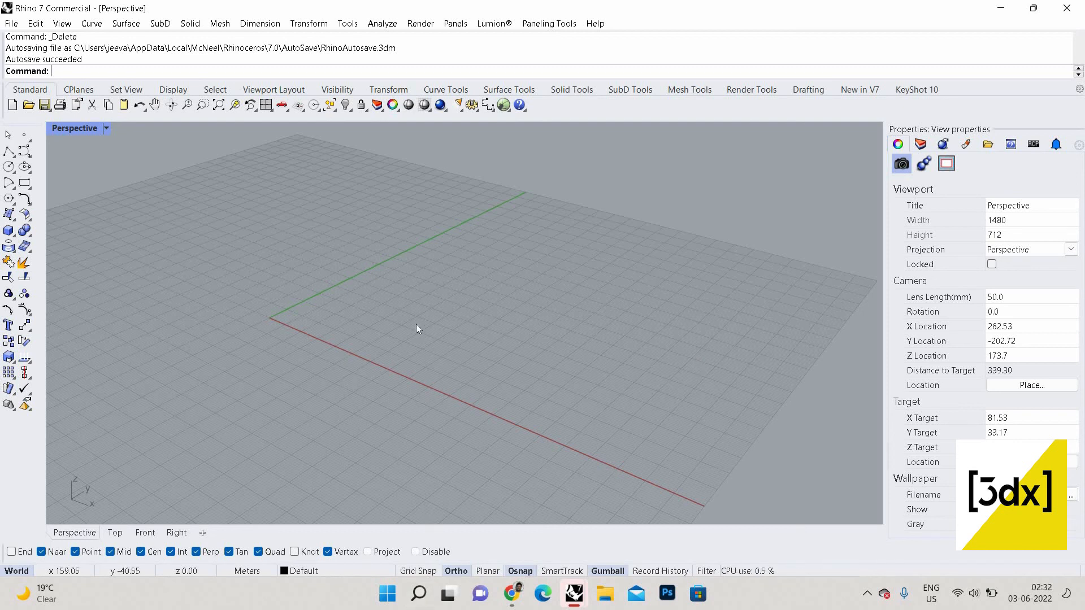
pyautogui.scroll(-4, 507, 184)
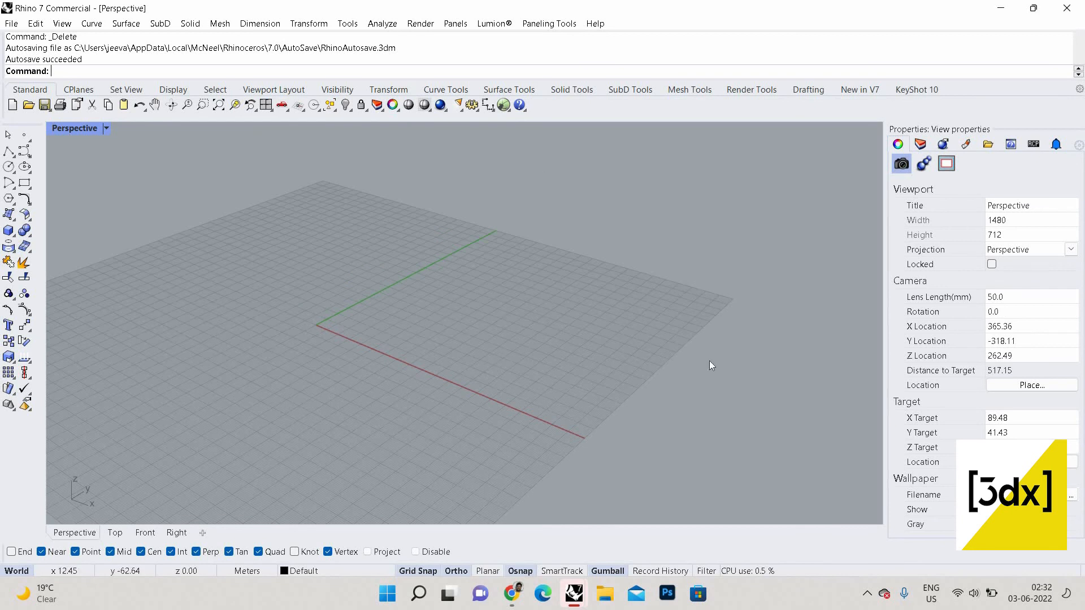
pyautogui.scroll(8, 416, 337)
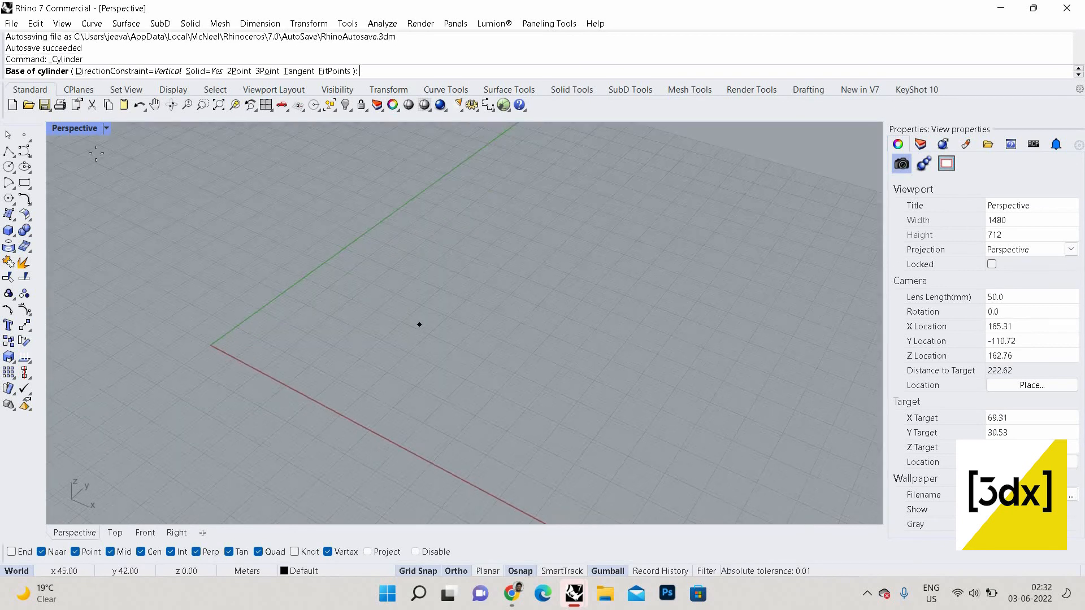
pyautogui.click(8, 152)
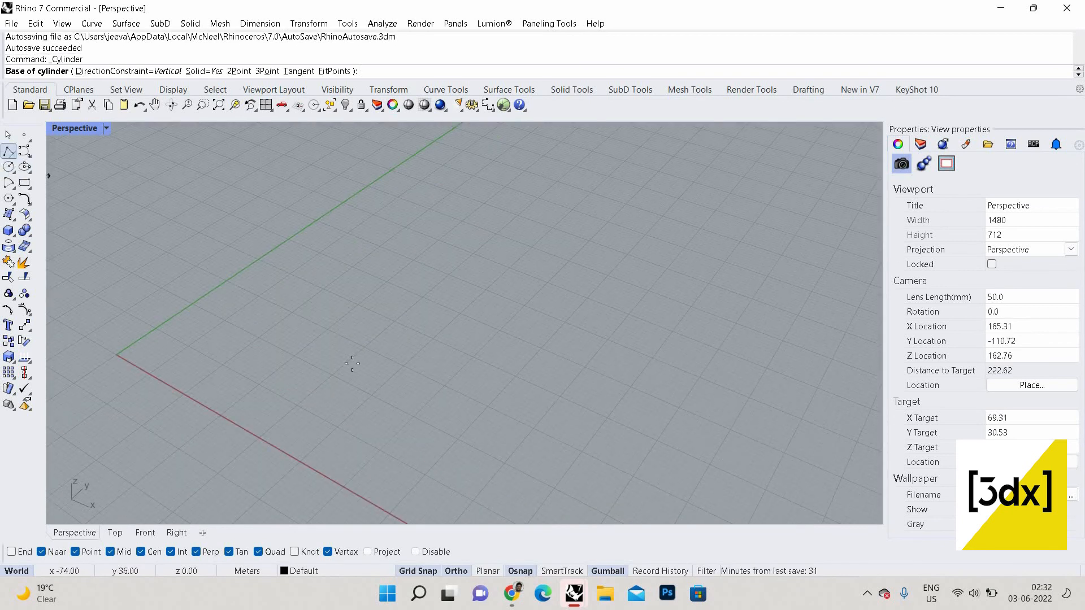
pyautogui.click(352, 363)
pyautogui.click(438, 405)
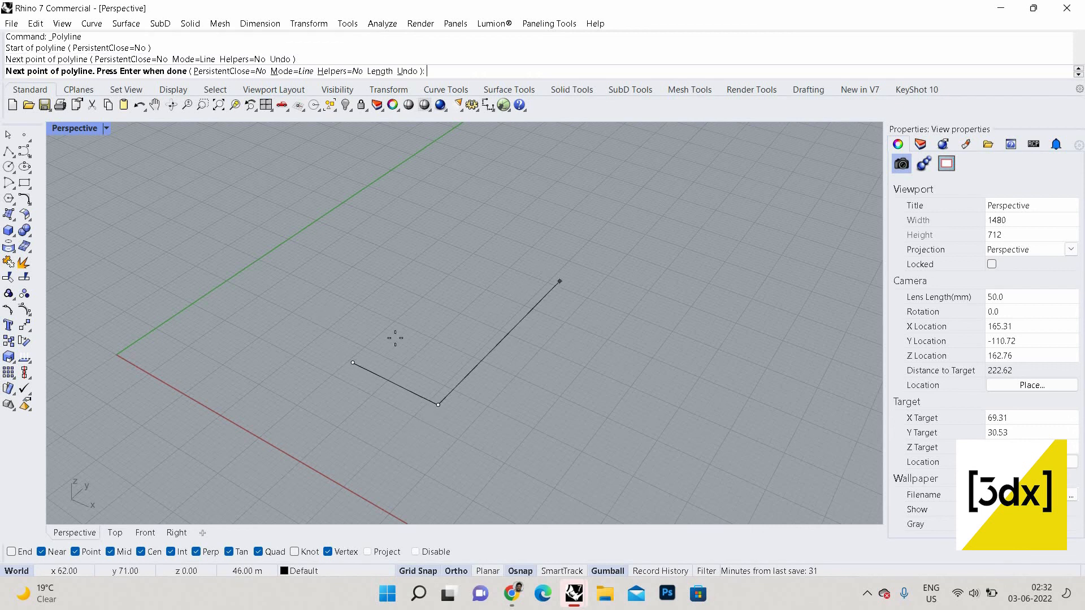
pyautogui.click(563, 277)
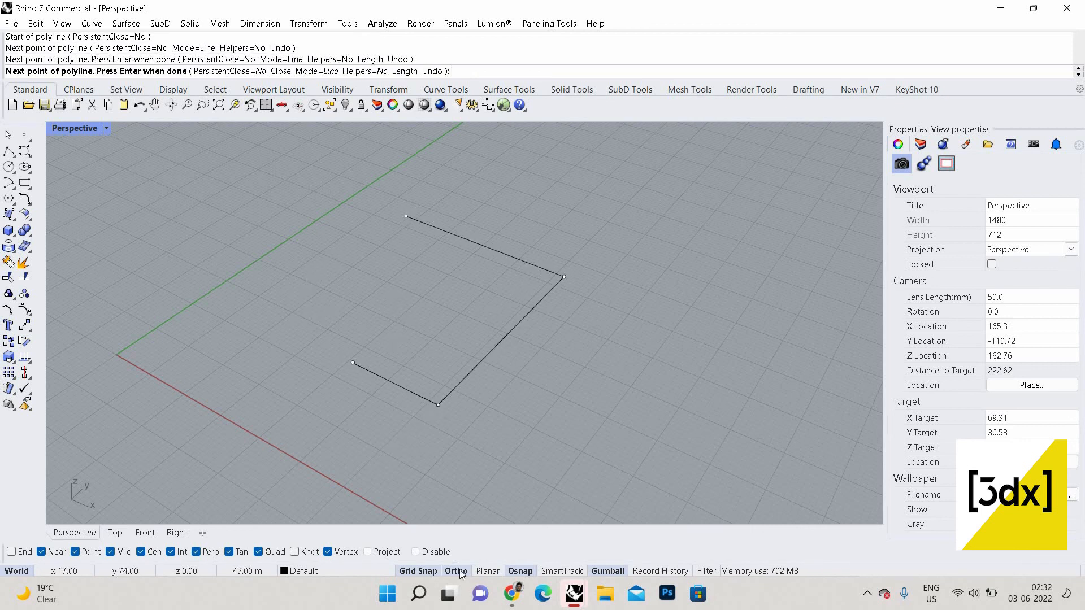
# Step: Turn off Ortho and continue the polyline with eleven freely angled segments curling around the first two, and finish it
pyautogui.press('F8')
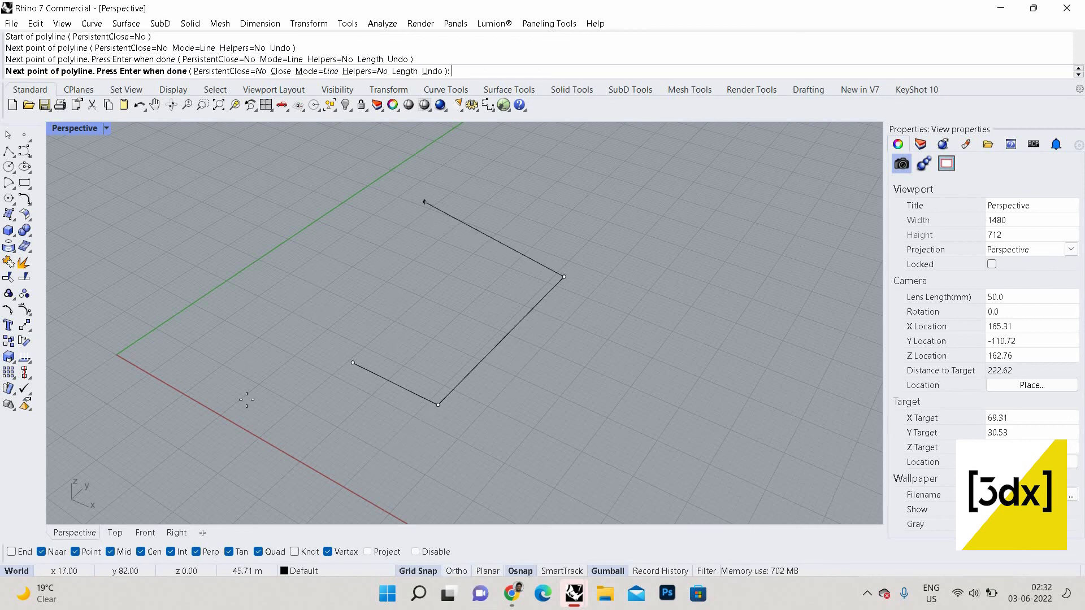
pyautogui.click(377, 264)
pyautogui.click(252, 351)
pyautogui.click(288, 448)
pyautogui.click(441, 450)
pyautogui.click(560, 418)
pyautogui.click(603, 352)
pyautogui.click(605, 301)
pyautogui.click(603, 298)
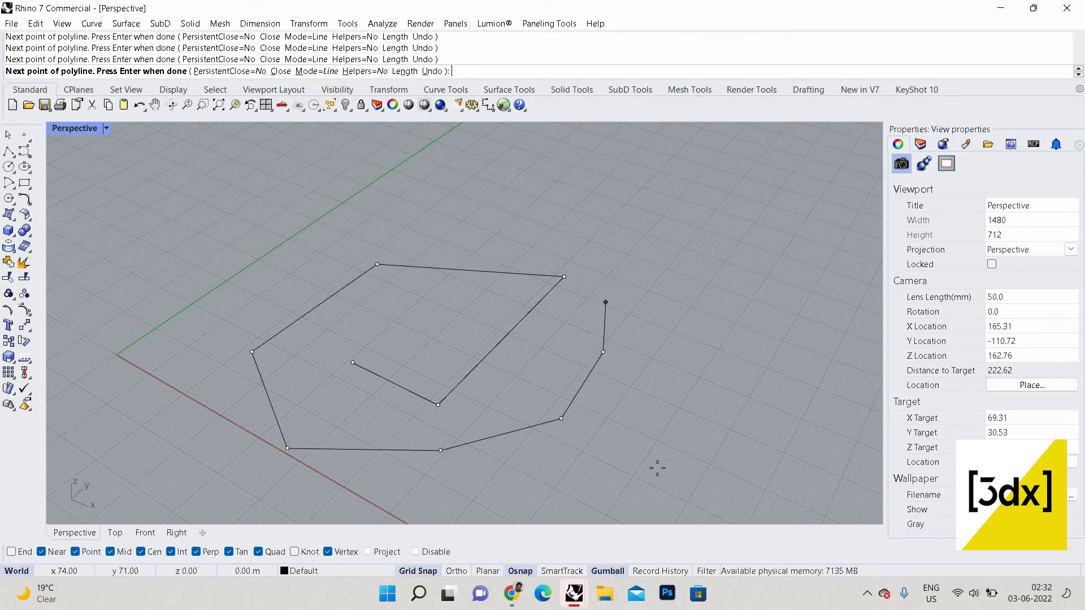
pyautogui.click(741, 322)
pyautogui.click(701, 434)
pyautogui.click(651, 469)
pyautogui.click(625, 434)
pyautogui.press('Return')
# Step: Examine up close how the polyline's vertices sit relative to the grid intersections
pyautogui.scroll(20, 669, 474)
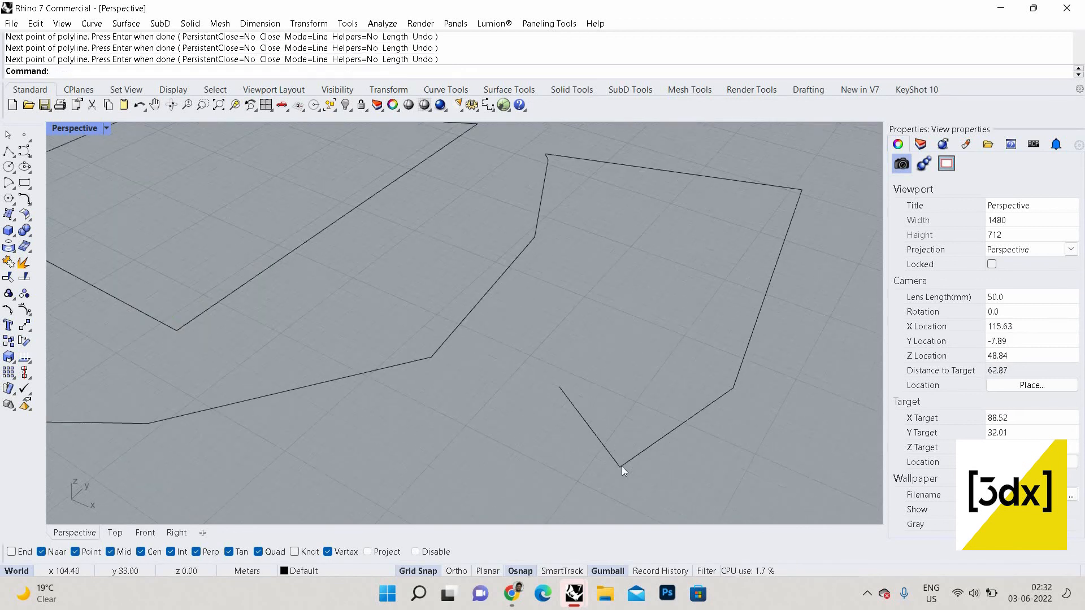
pyautogui.scroll(-3, 673, 372)
pyautogui.scroll(-3, 672, 371)
pyautogui.scroll(6, 676, 396)
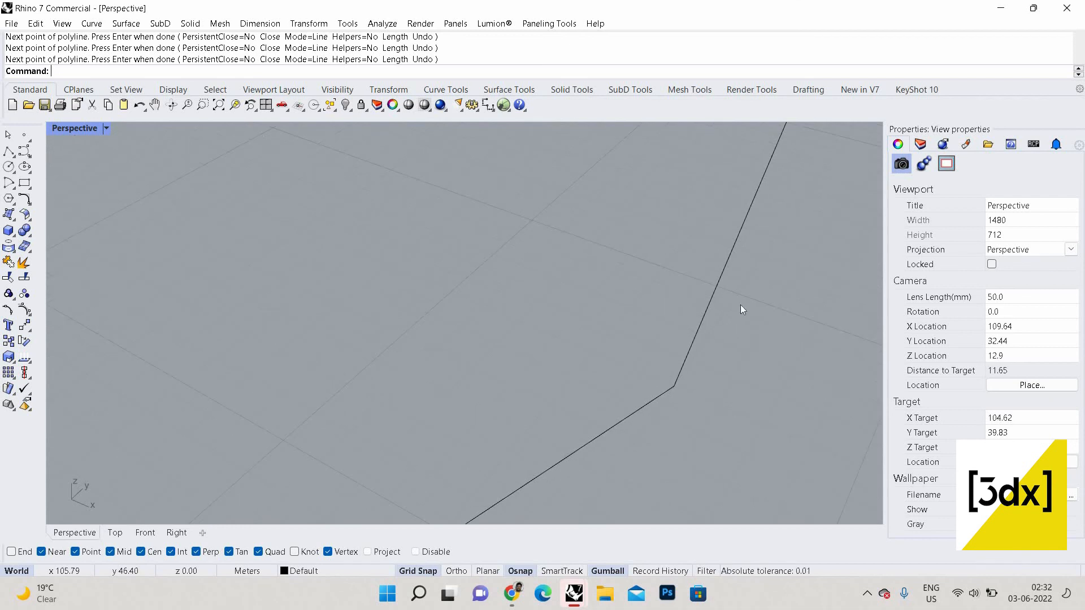
pyautogui.scroll(-4, 740, 304)
pyautogui.scroll(4, 778, 199)
pyautogui.scroll(5, 777, 202)
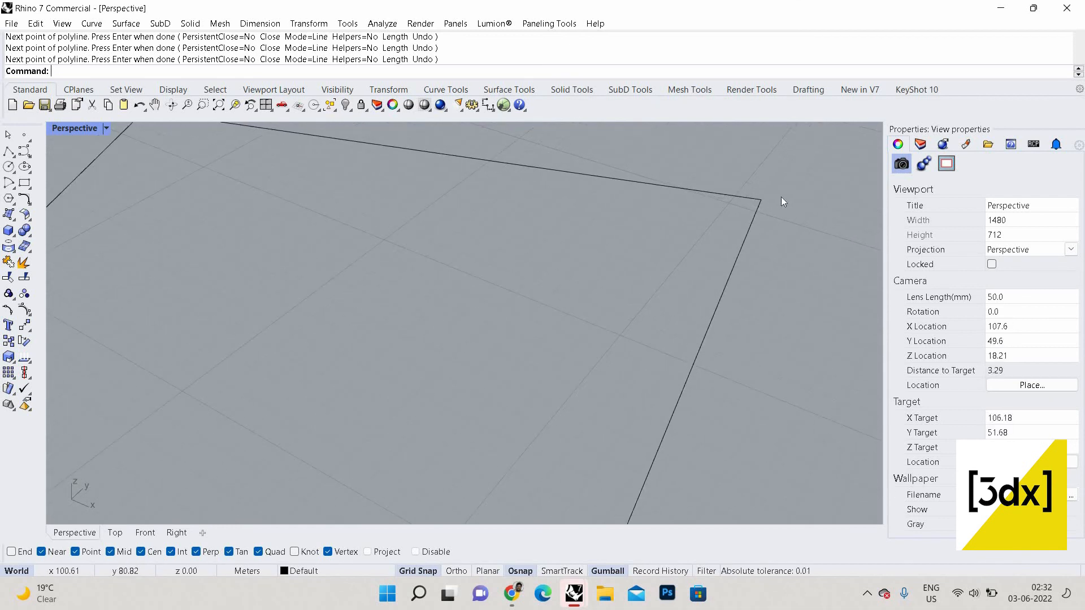
pyautogui.scroll(-2, 786, 298)
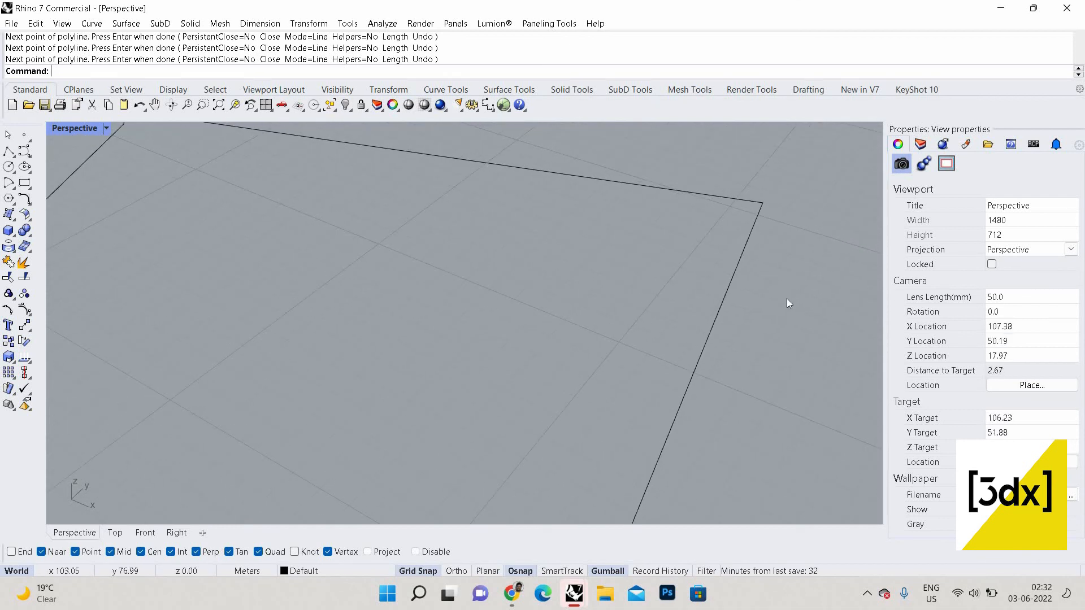
pyautogui.scroll(-10, 507, 222)
pyautogui.scroll(-8, 510, 223)
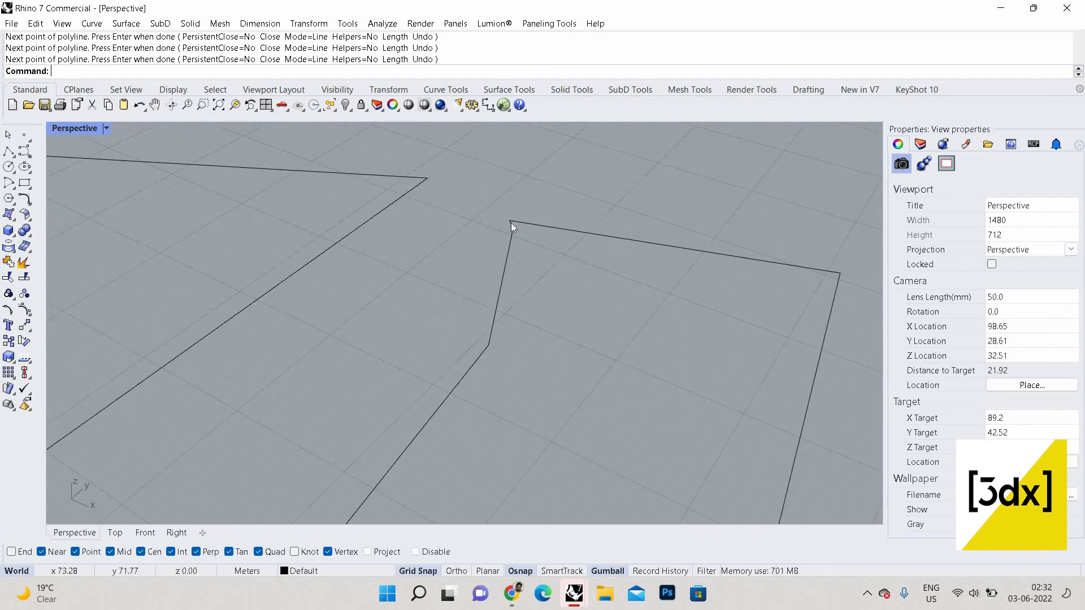
pyautogui.scroll(2, 205, 345)
pyautogui.scroll(4, 205, 346)
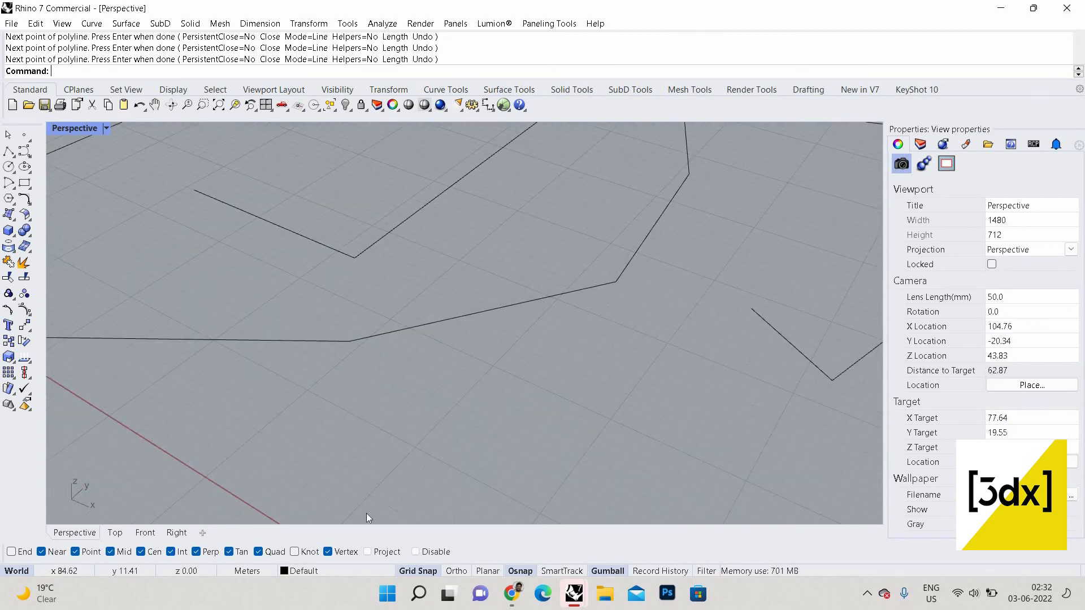
# Step: Turn off Grid Snap and draw a small open polyline with five freely placed points between the large polyline and the red axis
pyautogui.press('F9')
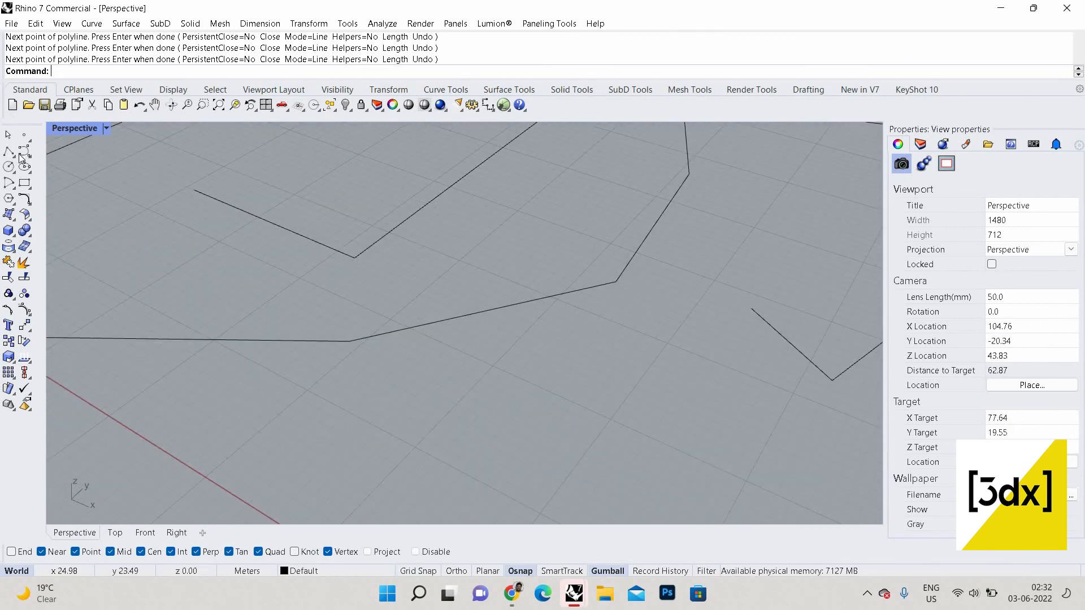
pyautogui.click(9, 151)
pyautogui.click(517, 432)
pyautogui.click(559, 380)
pyautogui.click(644, 436)
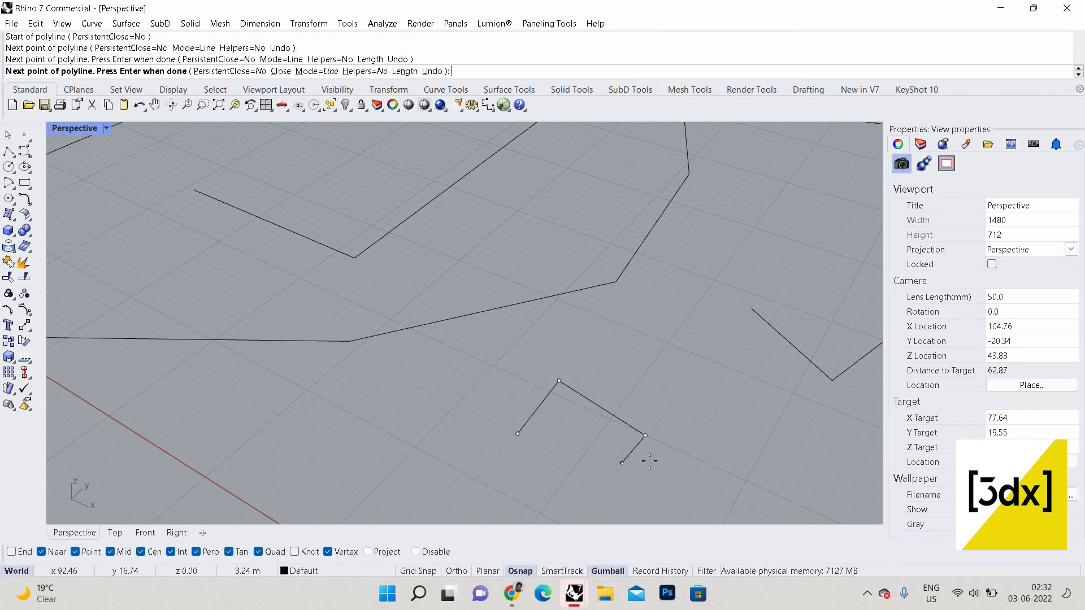
pyautogui.click(578, 497)
pyautogui.click(518, 470)
pyautogui.scroll(15, 649, 438)
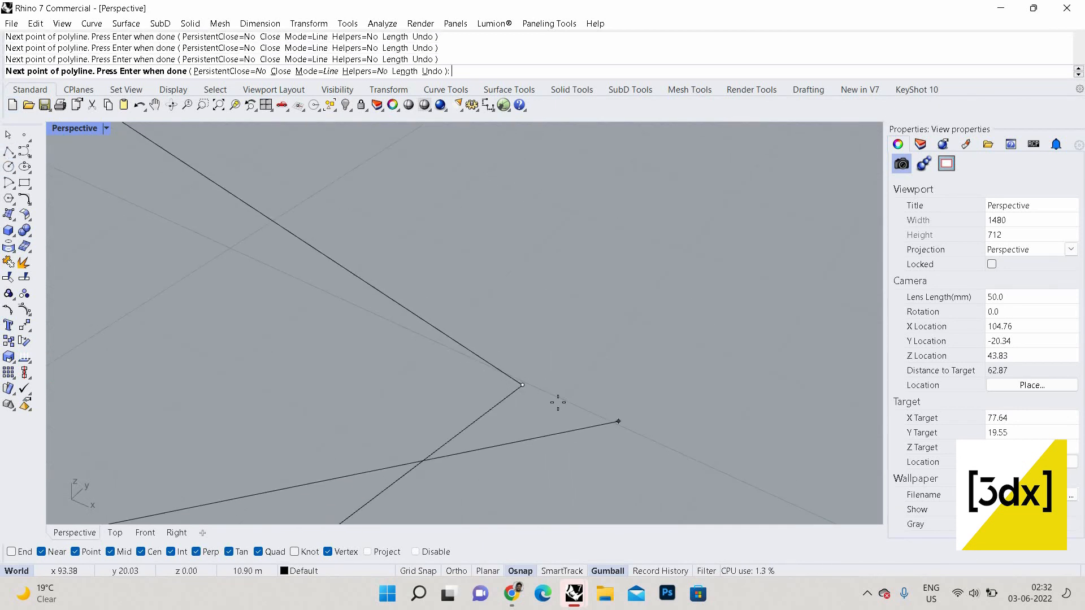
pyautogui.scroll(10, 557, 401)
pyautogui.press('Return')
# Step: Delete the small five-point polyline
pyautogui.scroll(-4, 557, 404)
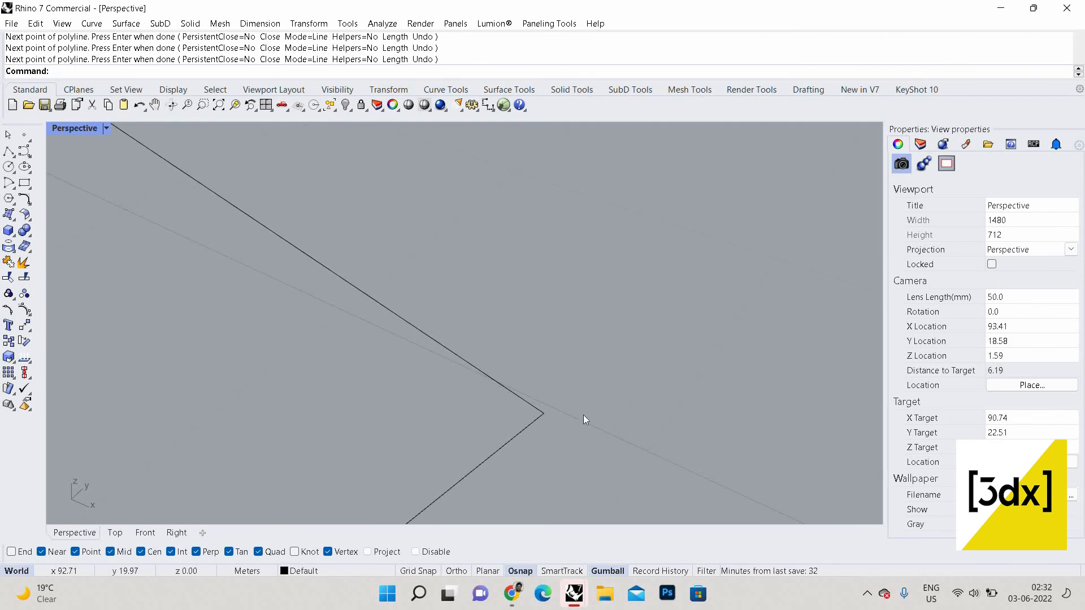
pyautogui.scroll(-4, 577, 411)
pyautogui.scroll(2, 472, 409)
pyautogui.scroll(-3, 529, 358)
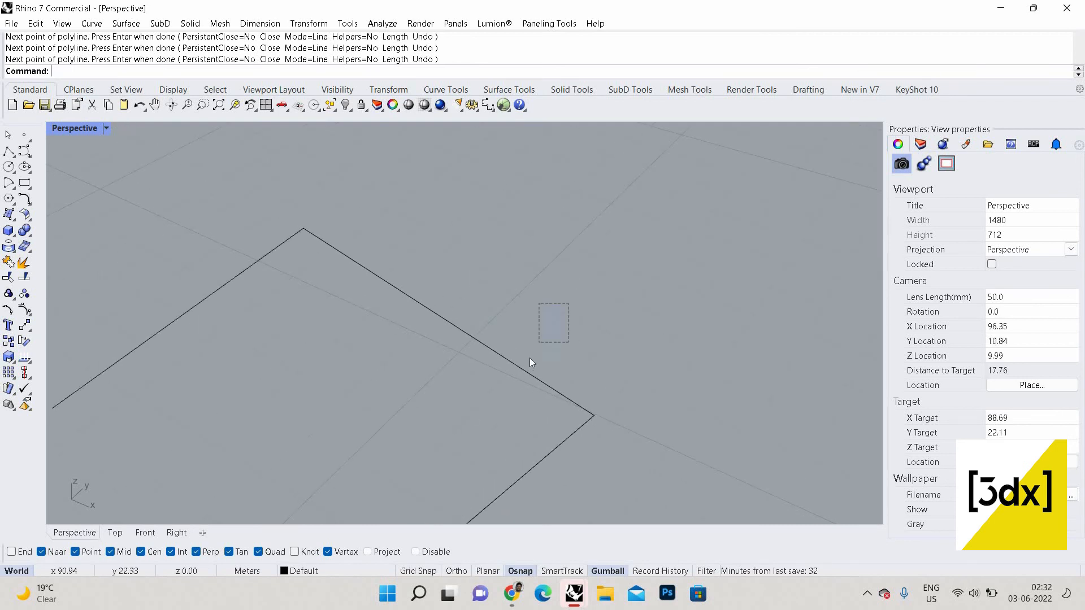
pyautogui.click(530, 358)
pyautogui.press('Delete')
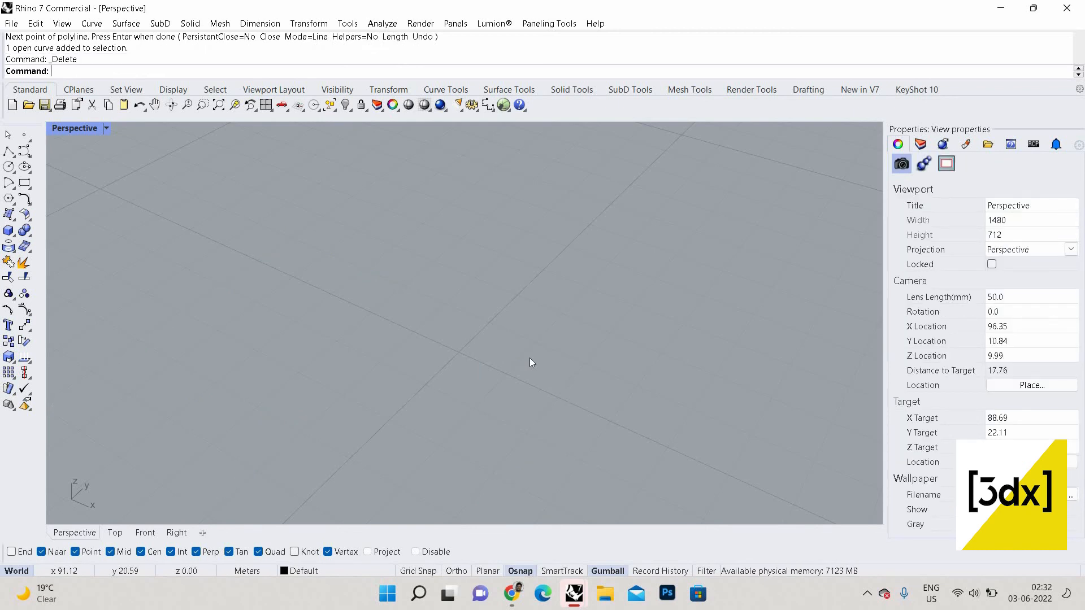
# Step: Review the snap spacing in the document's grid settings and close them
pyautogui.scroll(-8, 552, 316)
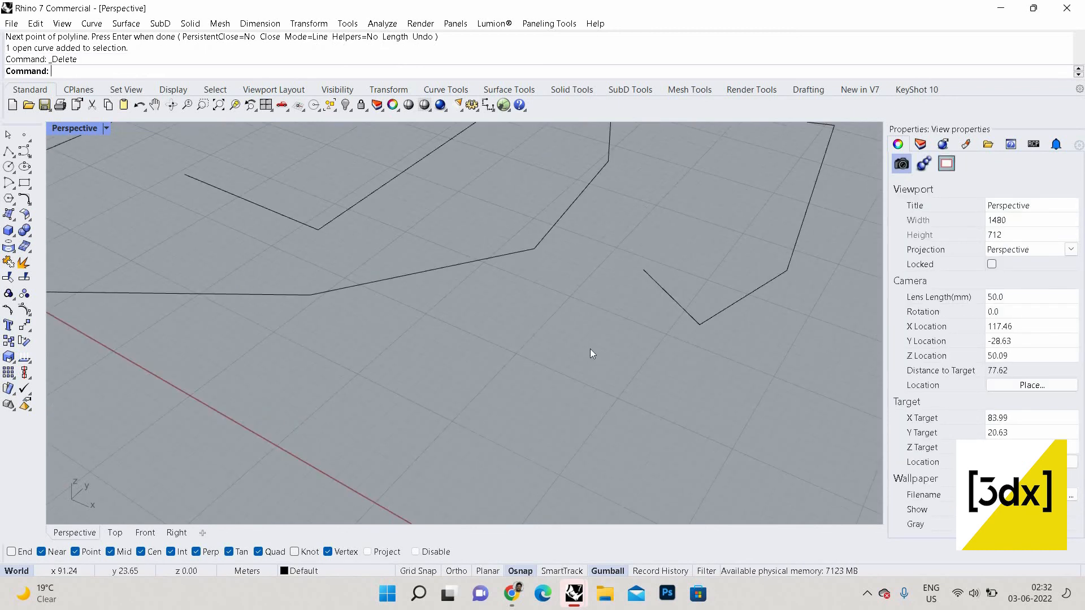
pyautogui.scroll(-6, 717, 271)
pyautogui.scroll(-6, 703, 249)
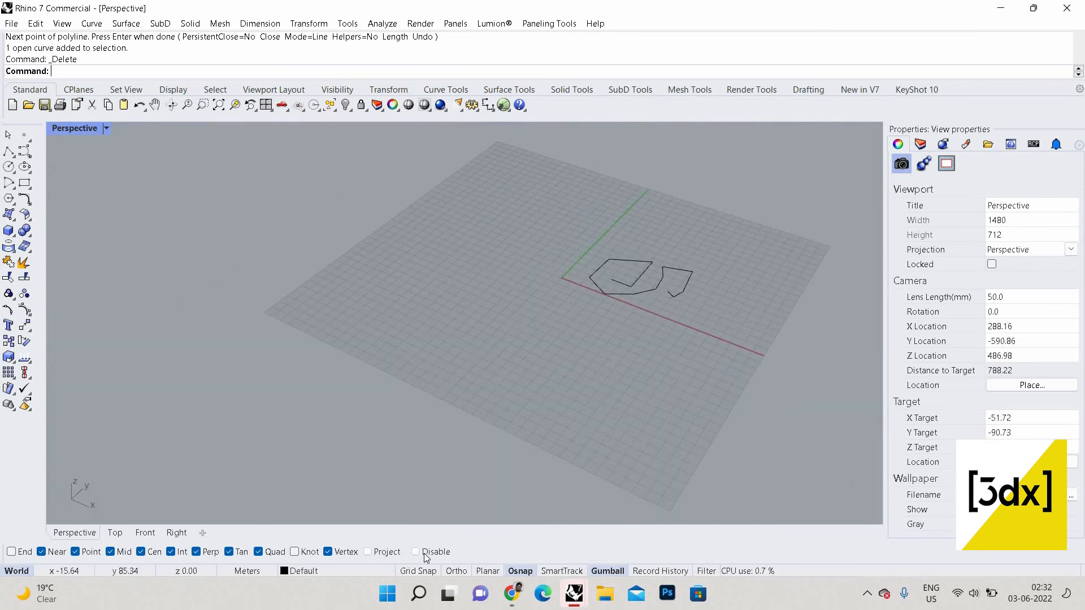
pyautogui.scroll(4, 528, 487)
pyautogui.scroll(3, 503, 493)
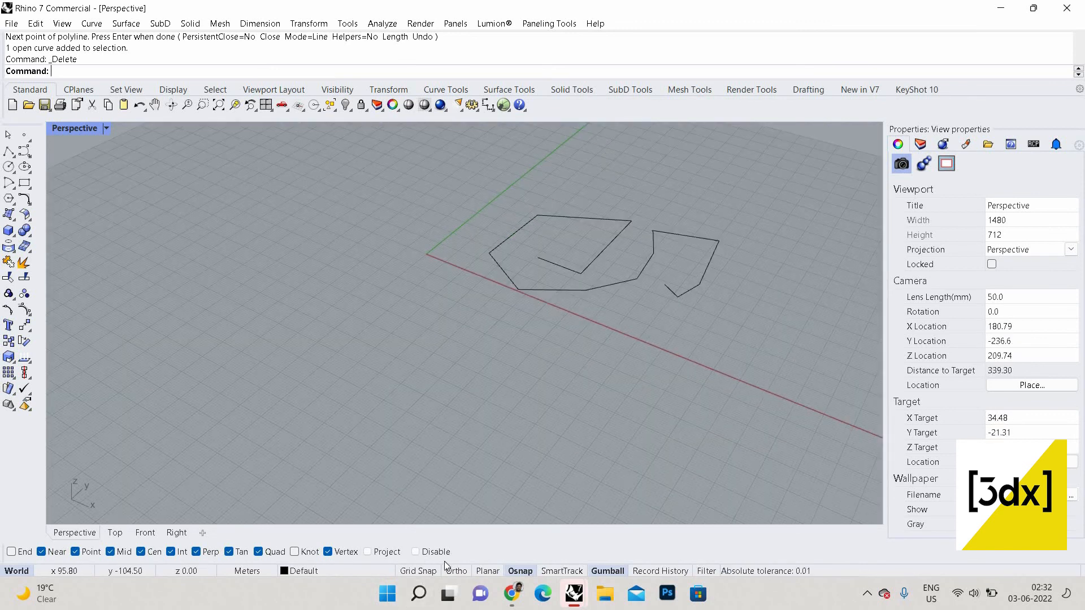
pyautogui.rightClick(422, 570)
pyautogui.click(462, 560)
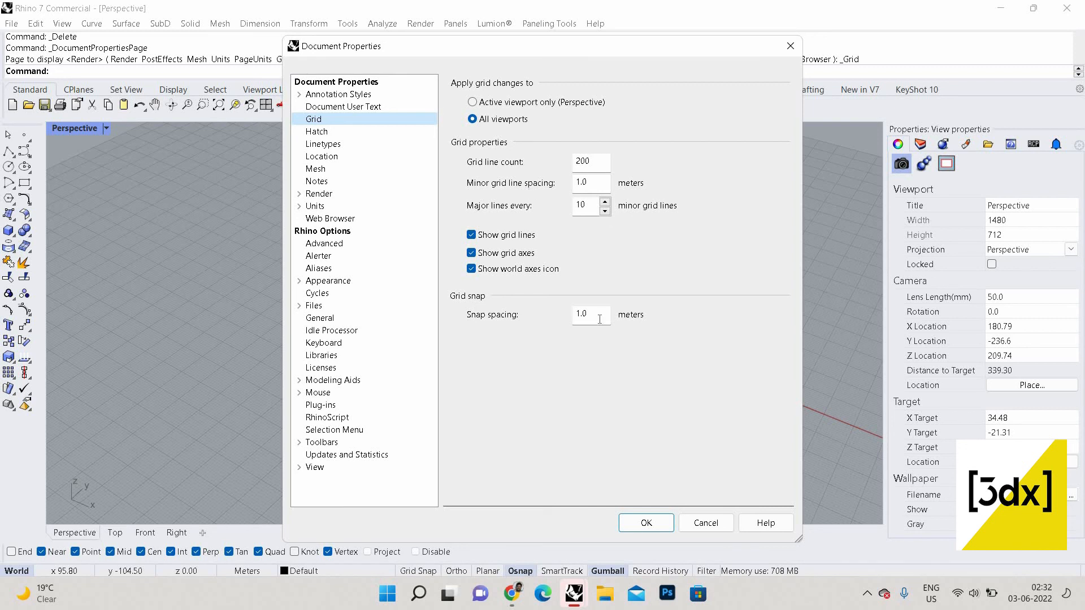
pyautogui.click(670, 527)
# Step: Turn on Ortho and try out a polyline of perpendicular segments on the empty side of the red axis, cancelling it unfinished
pyautogui.press('F8')
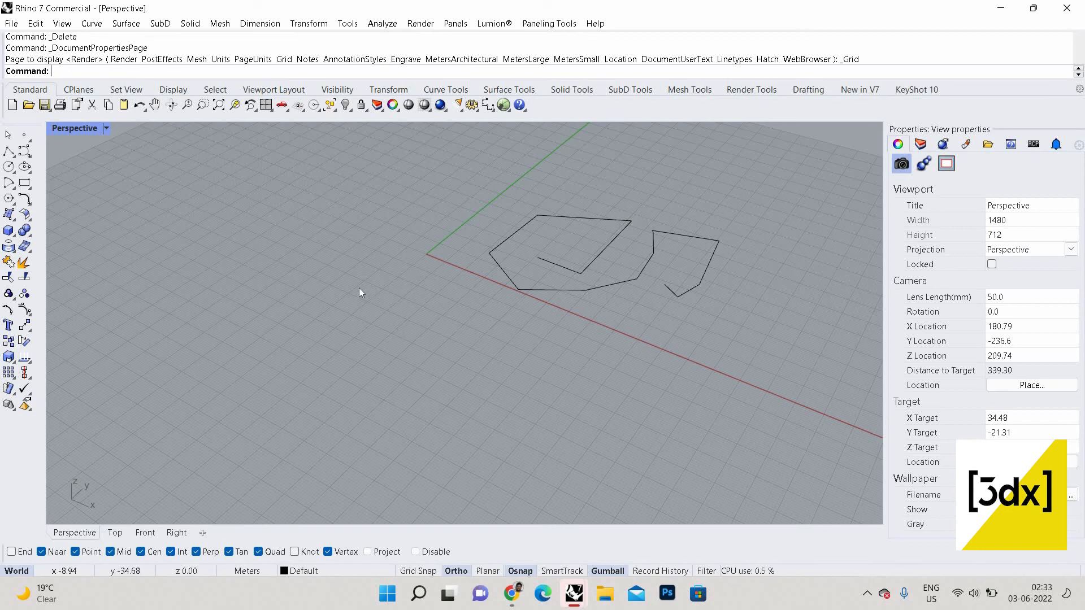
pyautogui.click(8, 166)
pyautogui.click(9, 151)
pyautogui.click(361, 310)
pyautogui.click(525, 385)
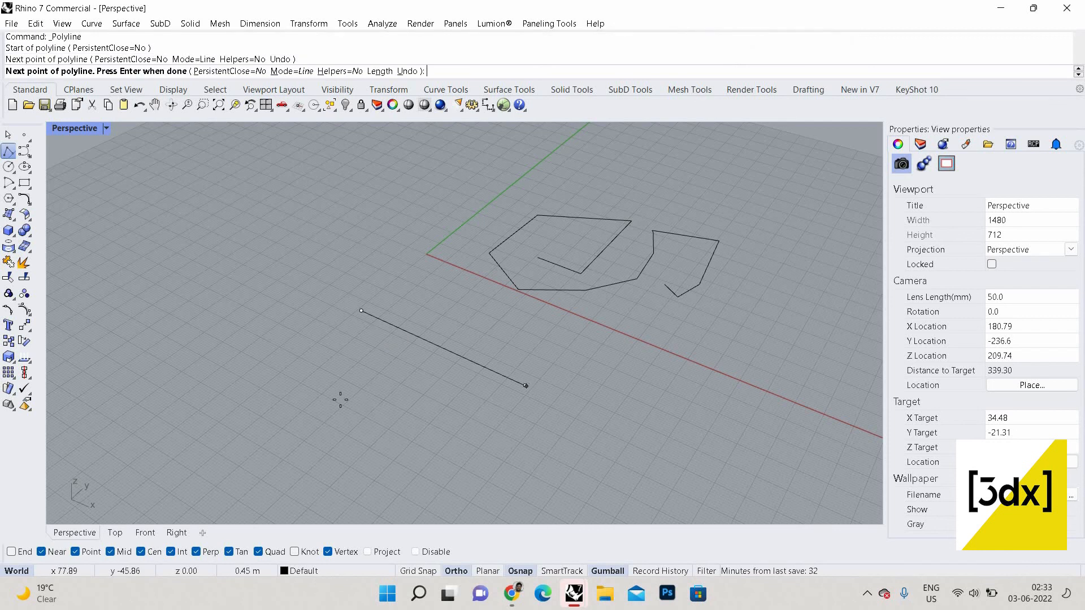
pyautogui.click(448, 472)
pyautogui.click(457, 282)
pyautogui.click(567, 363)
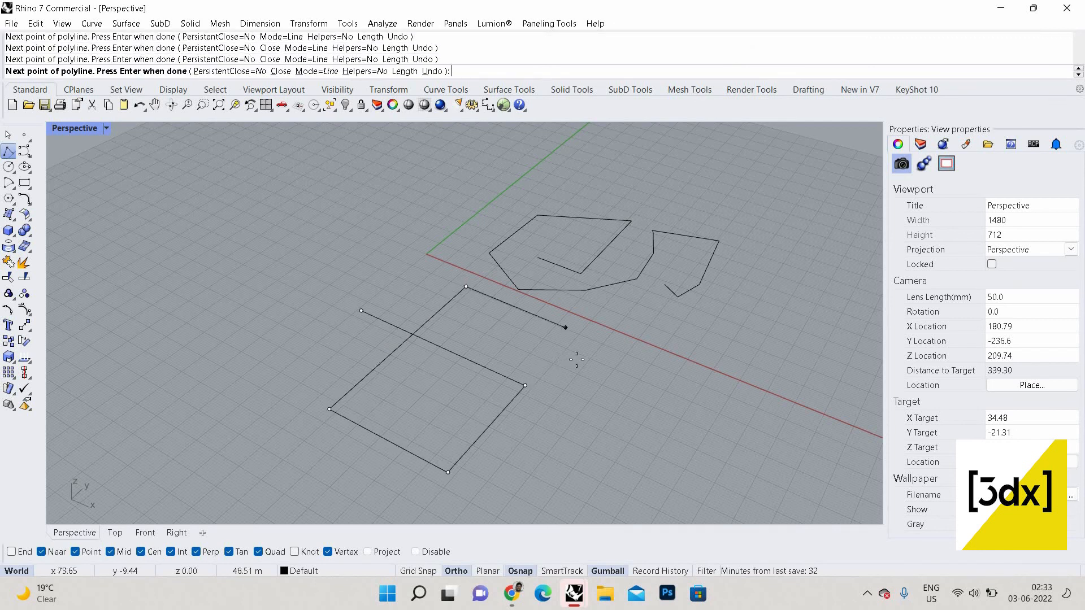
pyautogui.click(622, 350)
pyautogui.click(530, 466)
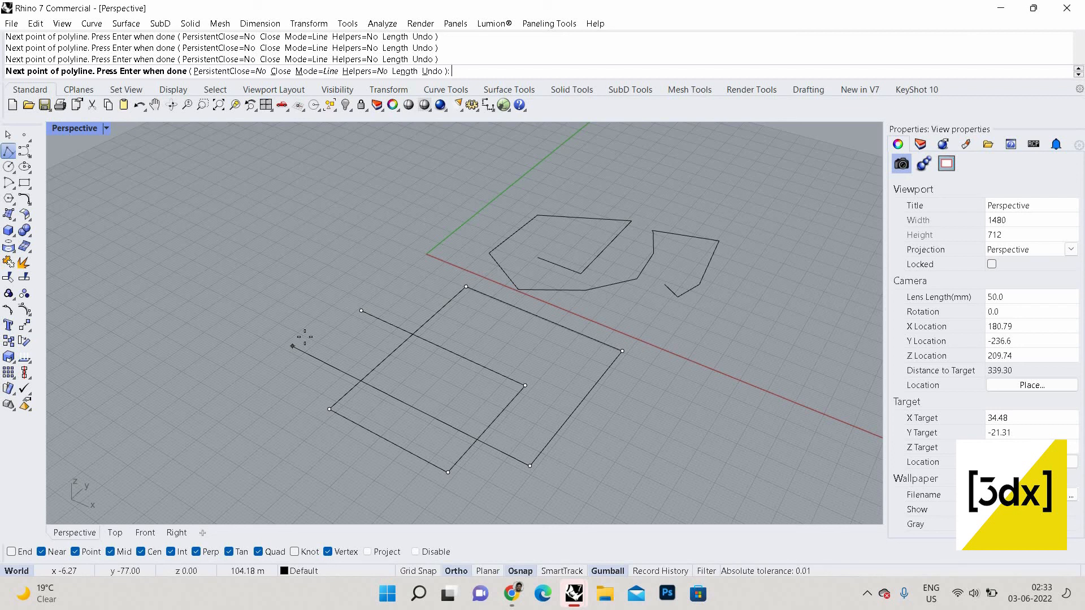
pyautogui.press('Escape')
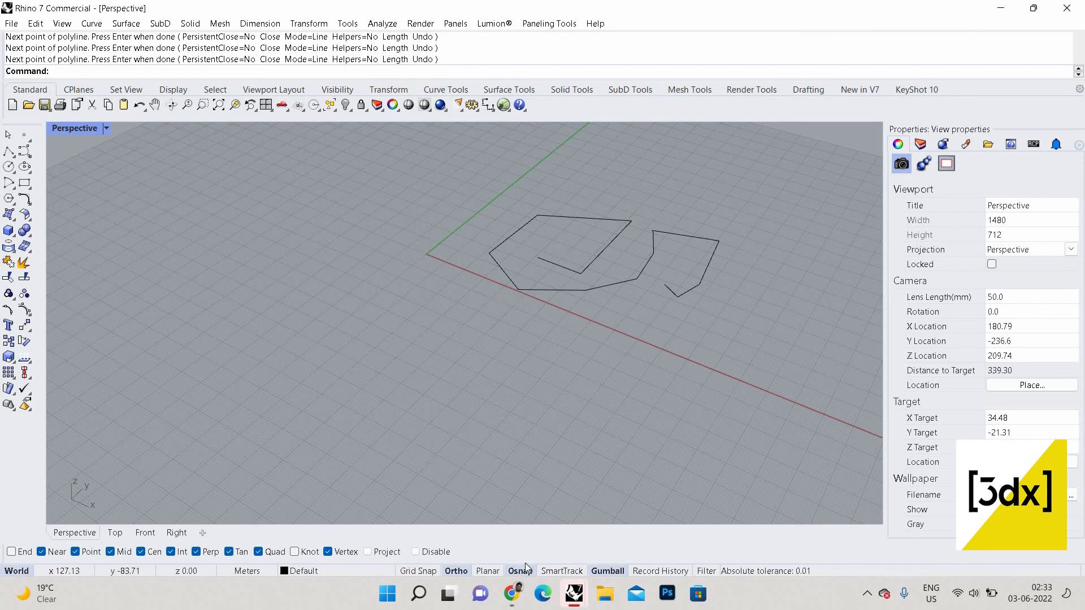
# Step: Restore the Modeling Aids options to their defaults from the object snap settings and apply them
pyautogui.rightClick(516, 572)
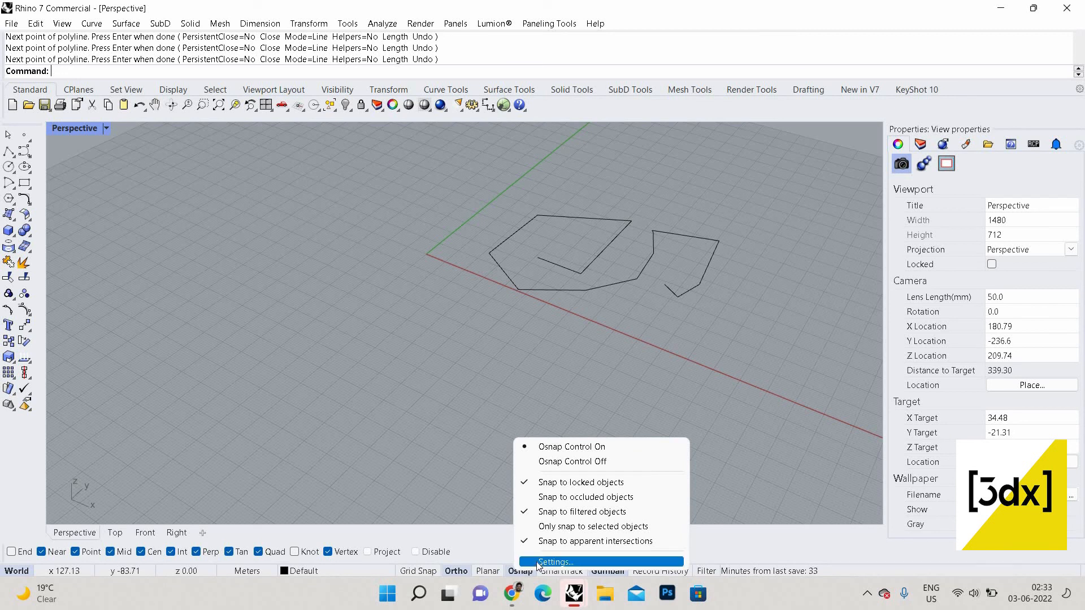
pyautogui.click(537, 562)
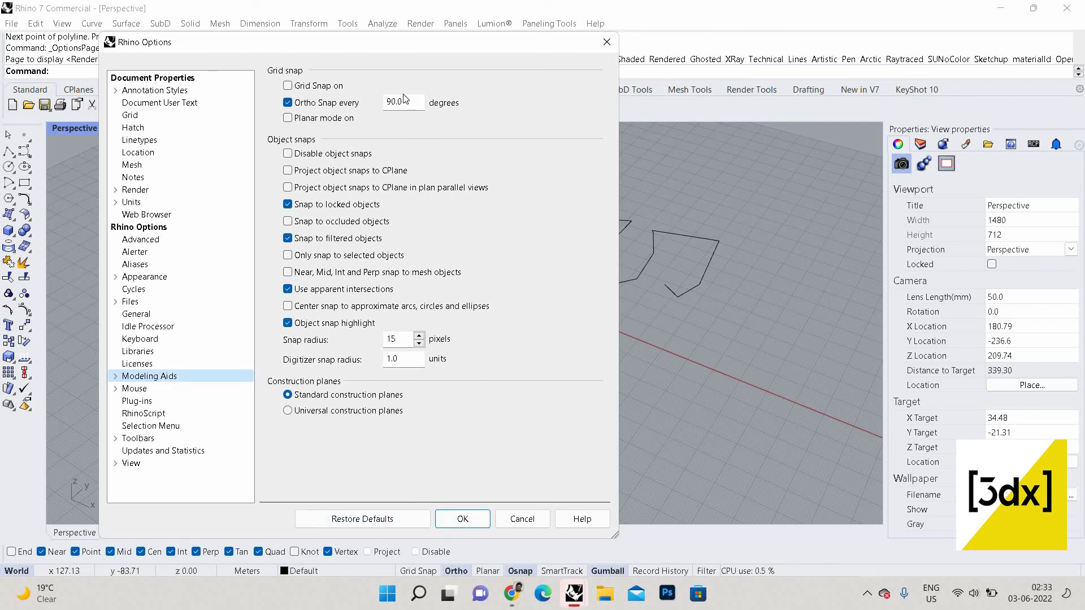
pyautogui.click(406, 519)
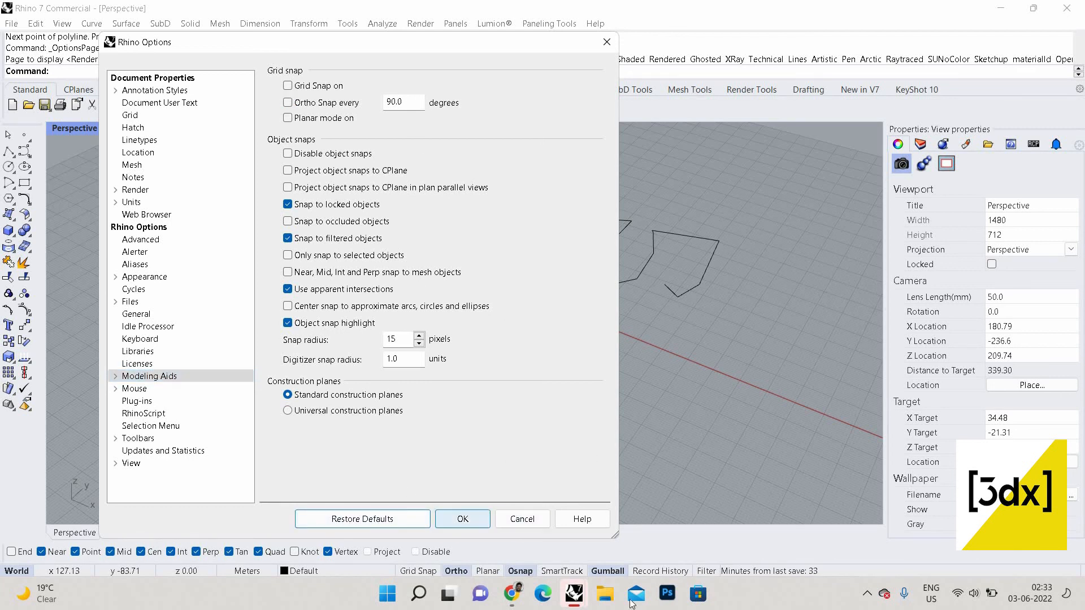
pyautogui.click(474, 521)
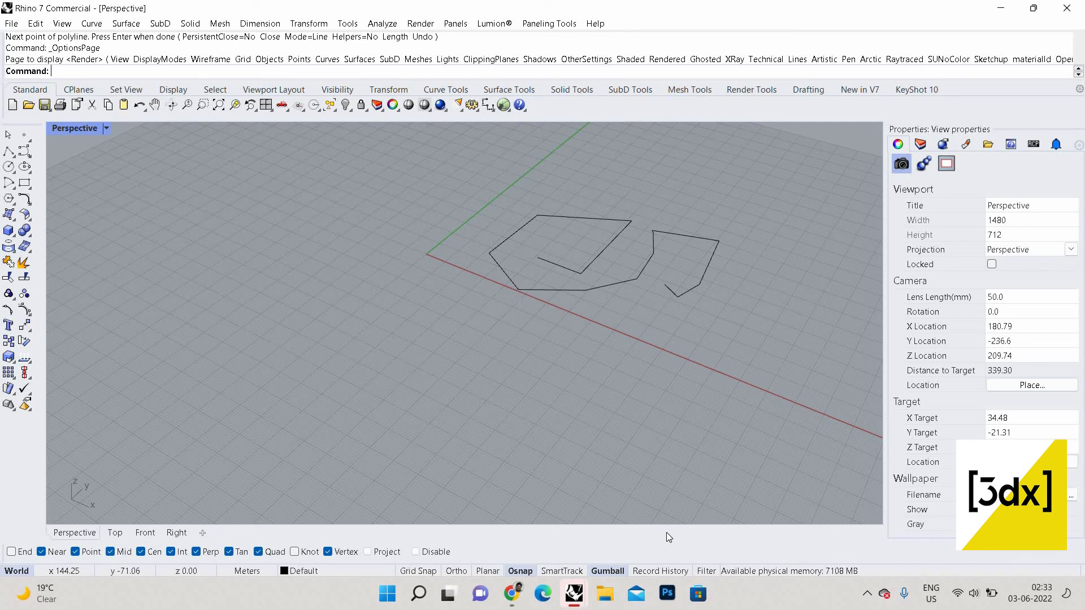
# Step: Delete all the polylines in the Perspective view
pyautogui.scroll(-6, 479, 174)
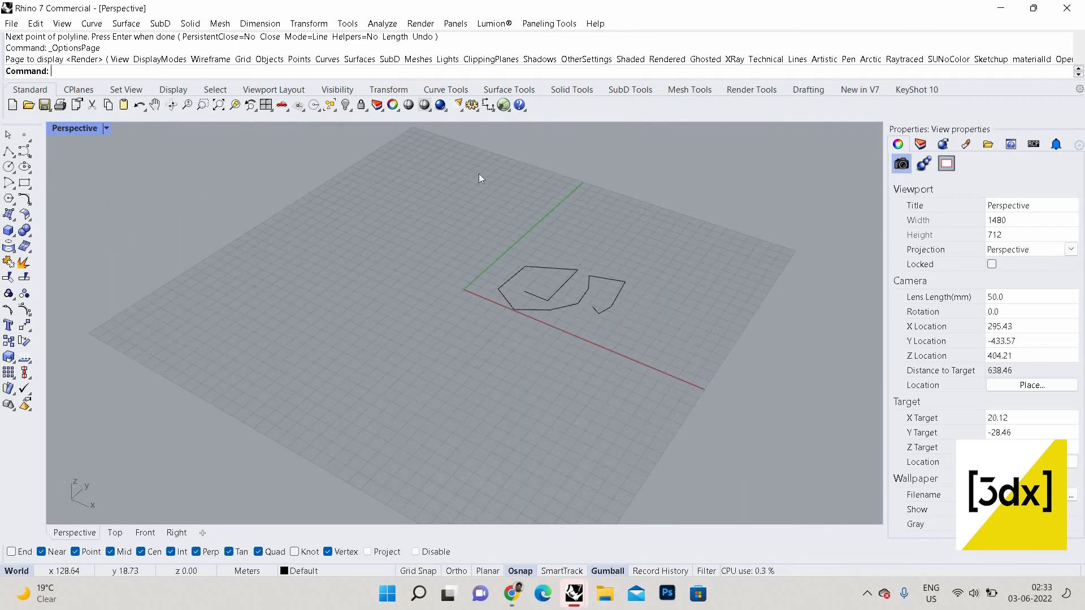
pyautogui.hotkey('ctrl', 'a')
pyautogui.press('Delete')
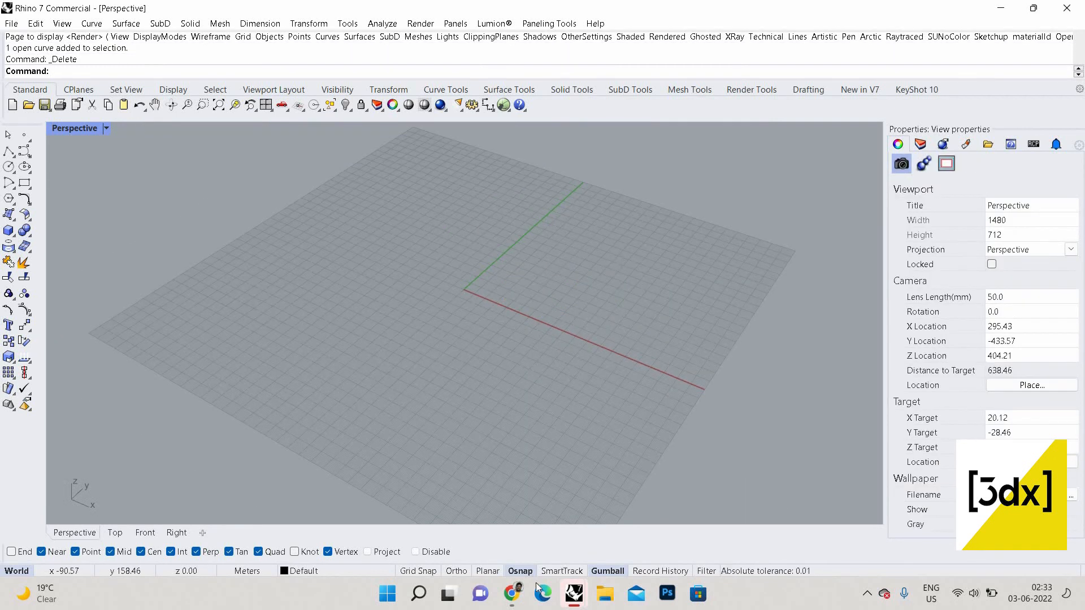
# Step: Toggle Osnap off and back on to compare the state of the object snap options
pyautogui.scroll(5, 501, 281)
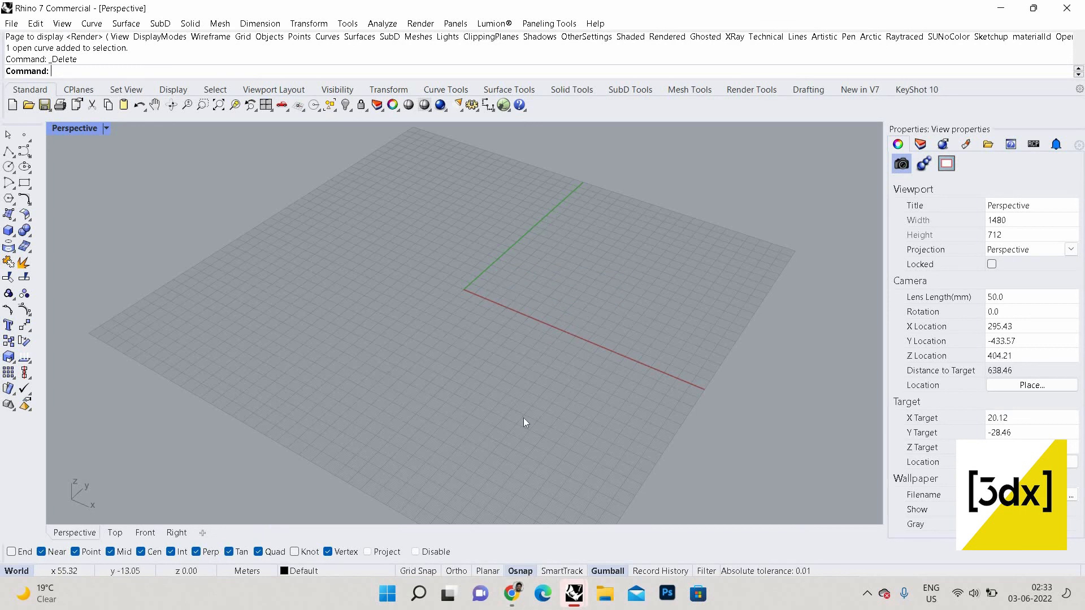
pyautogui.click(521, 571)
pyautogui.click(524, 572)
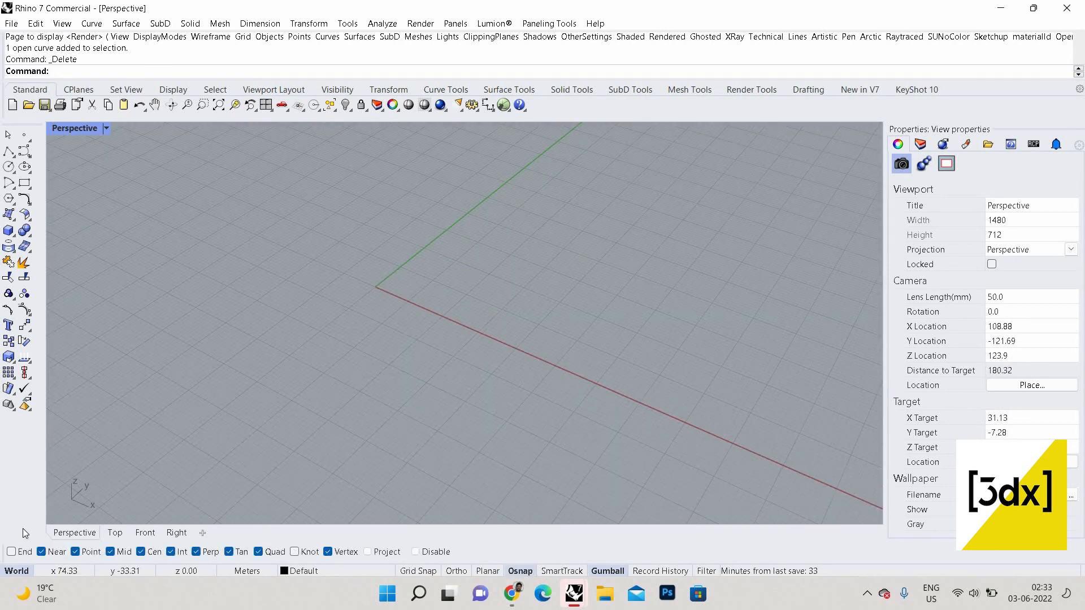
pyautogui.click(519, 572)
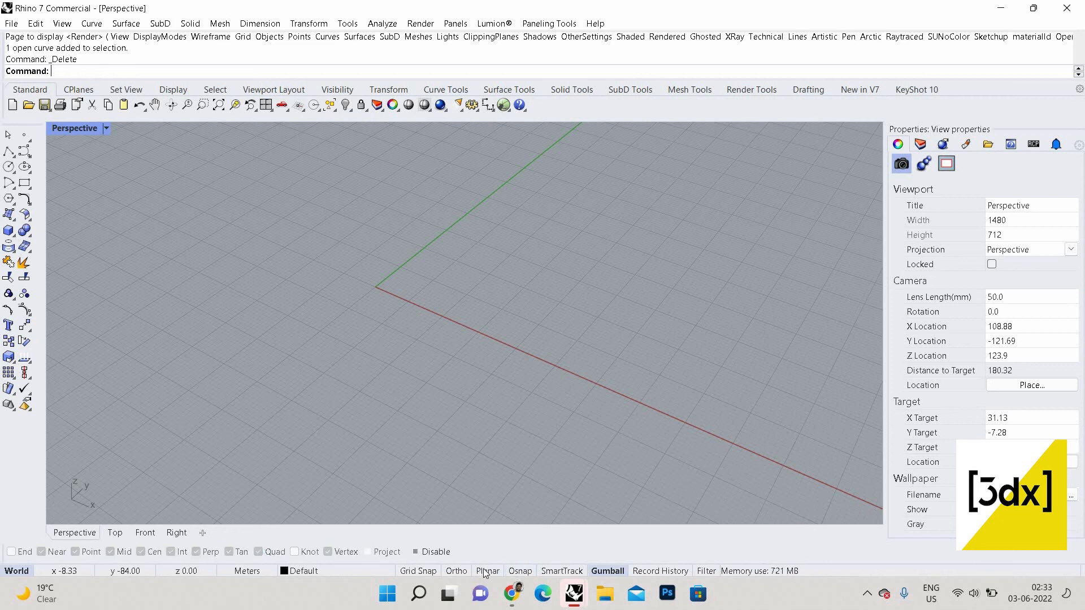
pyautogui.click(519, 571)
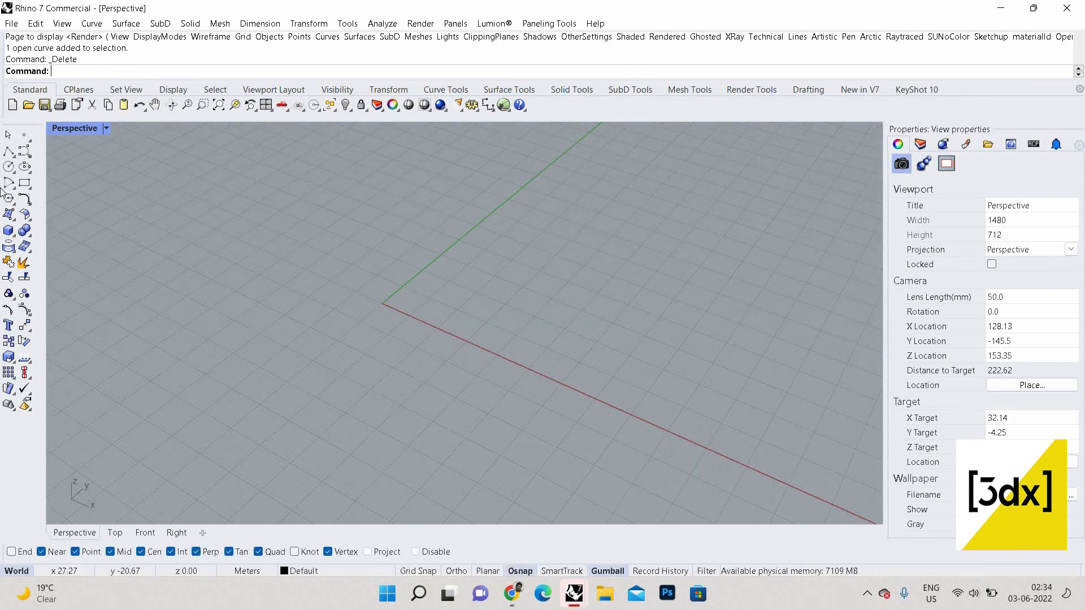
# Step: Draw a straight line that starts just outside the red axis and crosses it, running roughly parallel to the green axis
pyautogui.scroll(-2, 443, 291)
pyautogui.click(8, 151)
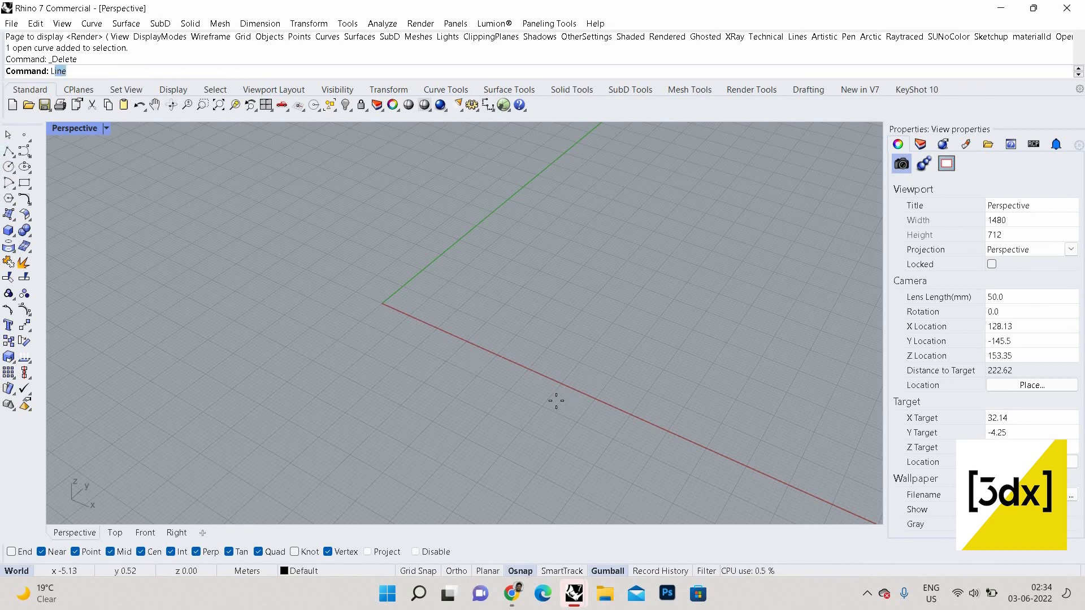
pyautogui.click(535, 389)
pyautogui.click(676, 228)
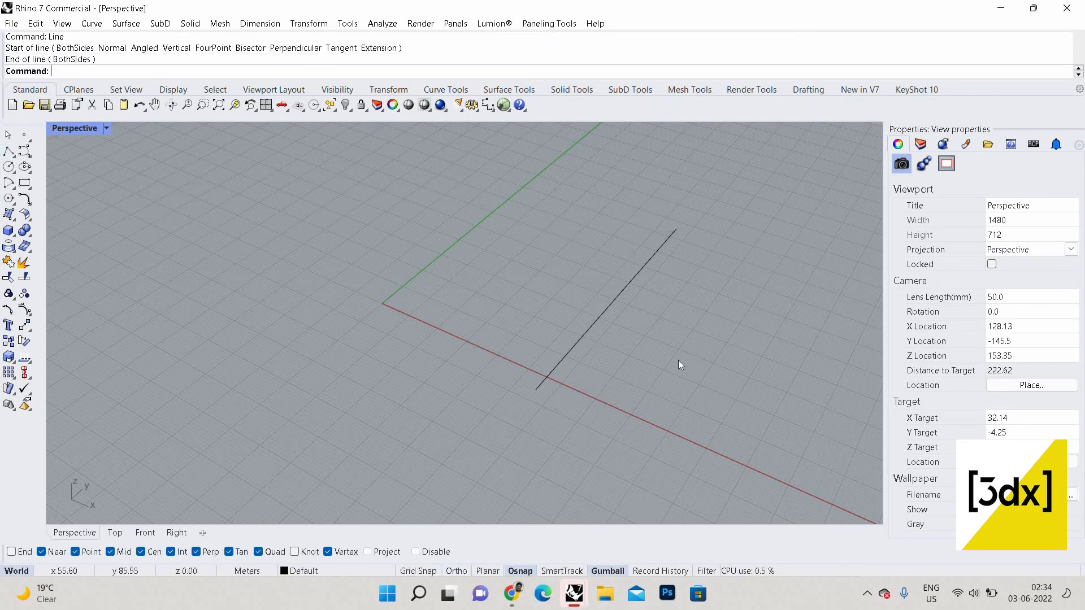
# Step: Select the line to inspect its end points, and clear the selection
pyautogui.scroll(-2, 639, 310)
pyautogui.moveTo(608, 276); pyautogui.dragTo(646, 346)
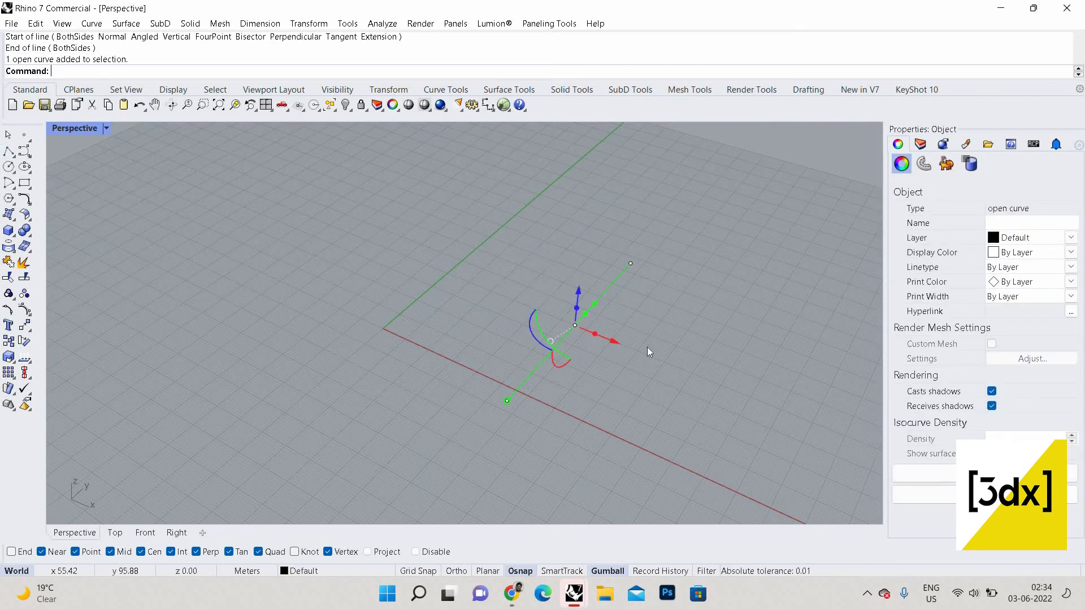
pyautogui.click(575, 259)
pyautogui.moveTo(575, 259); pyautogui.dragTo(608, 294)
pyautogui.press('Escape')
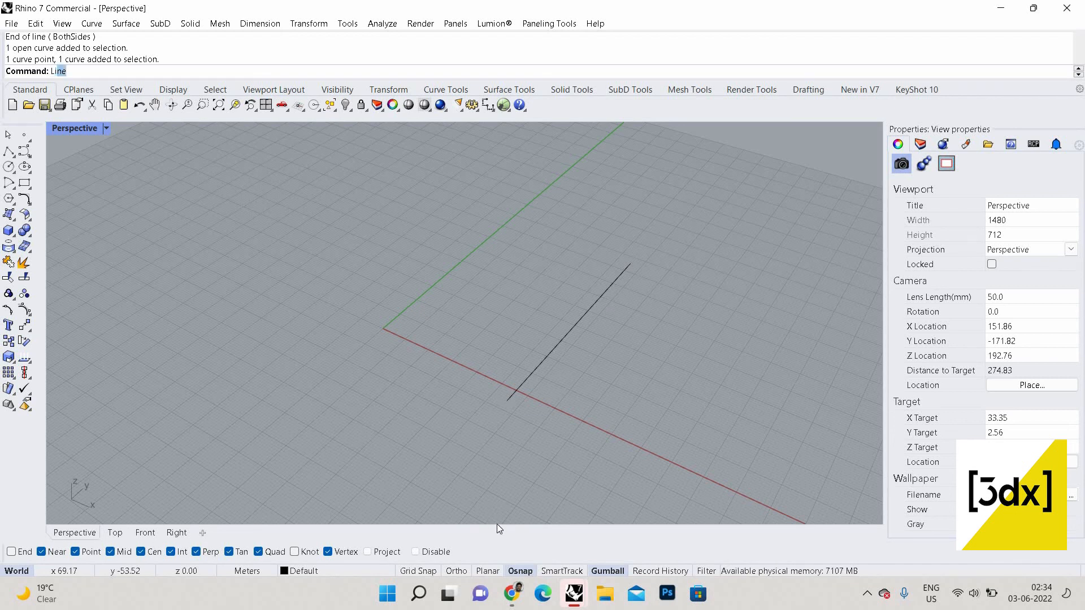
# Step: Start a new line and turn on the End object snap to test snapping to both ends of the existing line
pyautogui.write('Line')
pyautogui.press('Return')
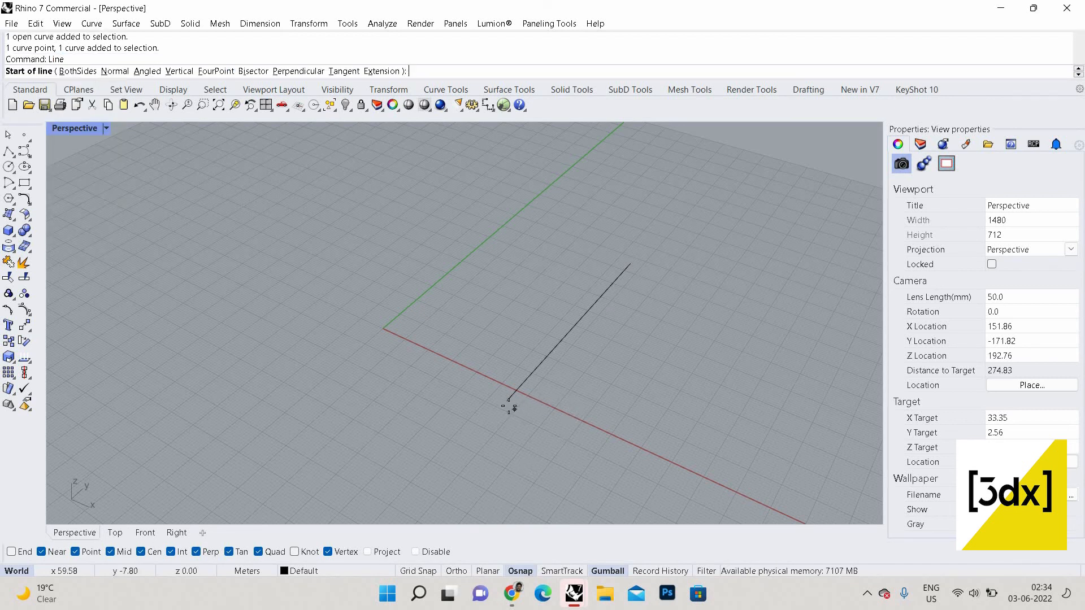
pyautogui.scroll(2, 508, 402)
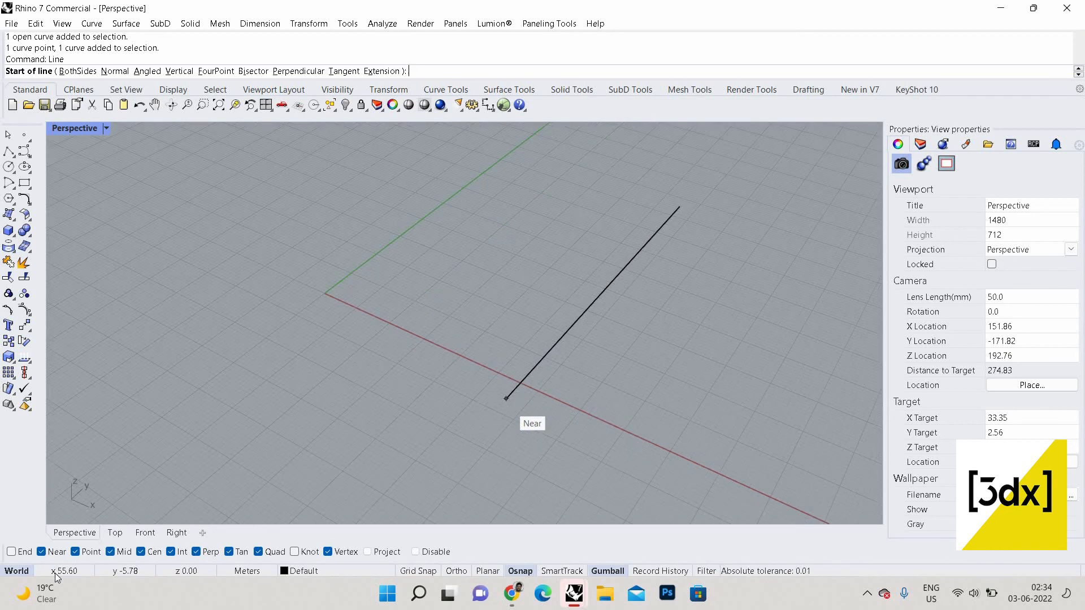
pyautogui.click(12, 553)
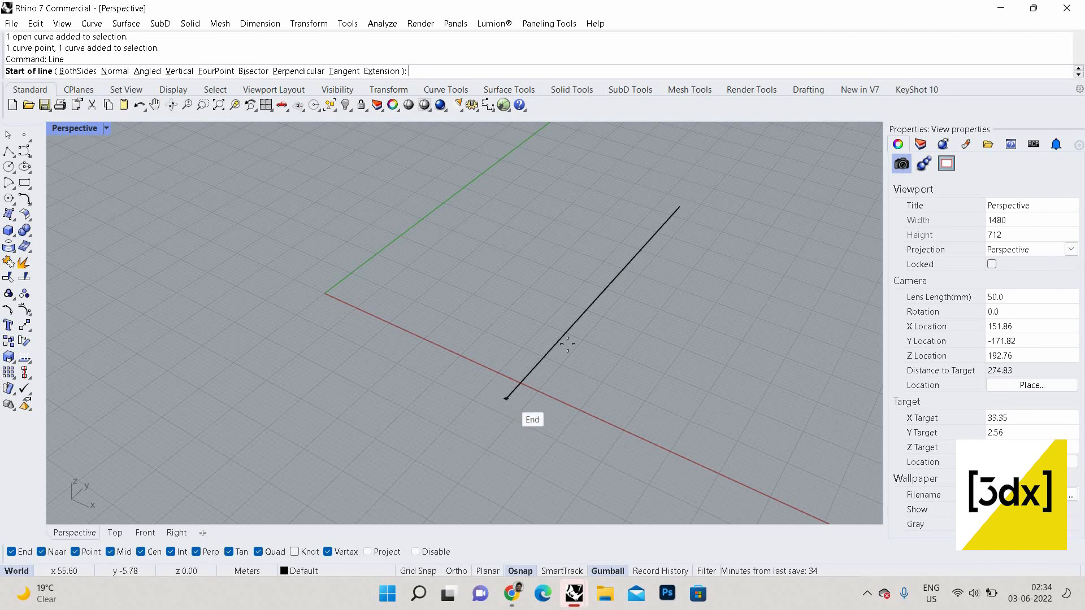
pyautogui.moveTo(565, 344); pyautogui.dragTo(621, 289, button='right')
pyautogui.scroll(3, 621, 289)
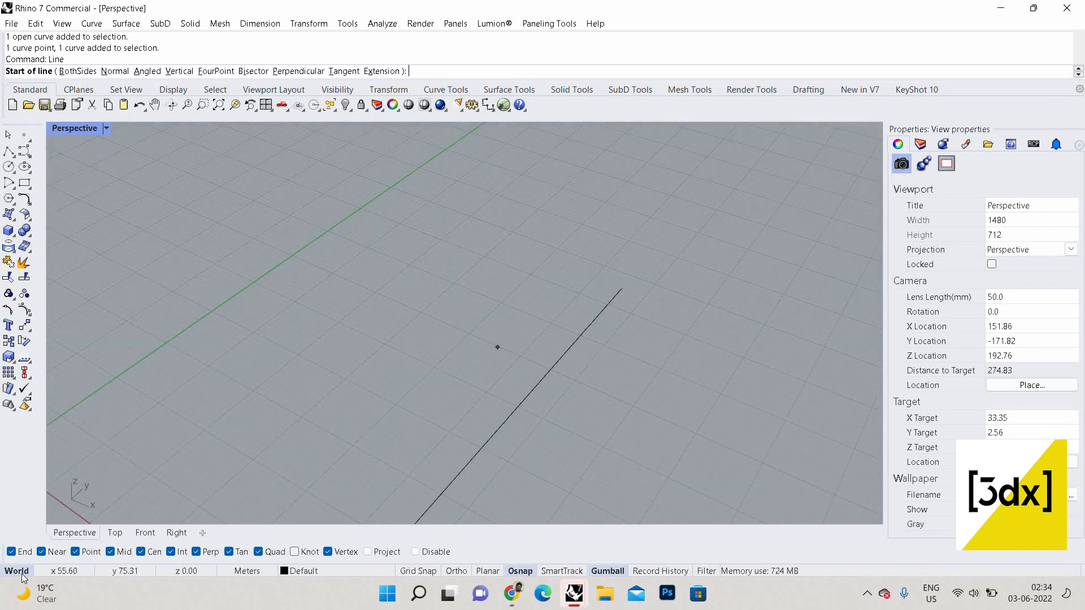
# Step: Turn off the End and Near snaps and try to locate the existing line's far end without them
pyautogui.click(13, 553)
pyautogui.click(41, 552)
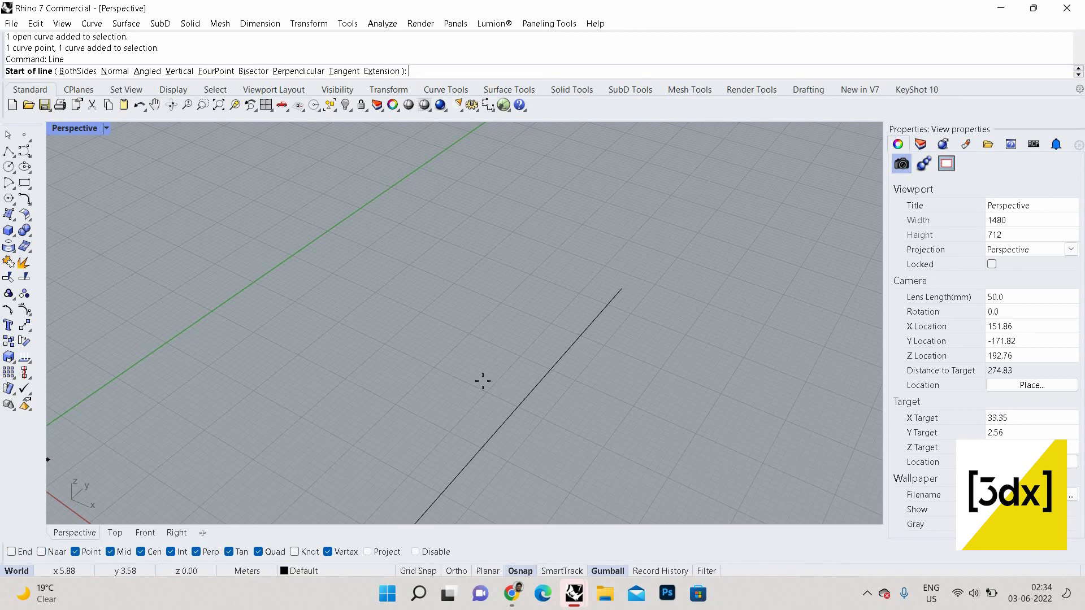
pyautogui.scroll(-3, 574, 318)
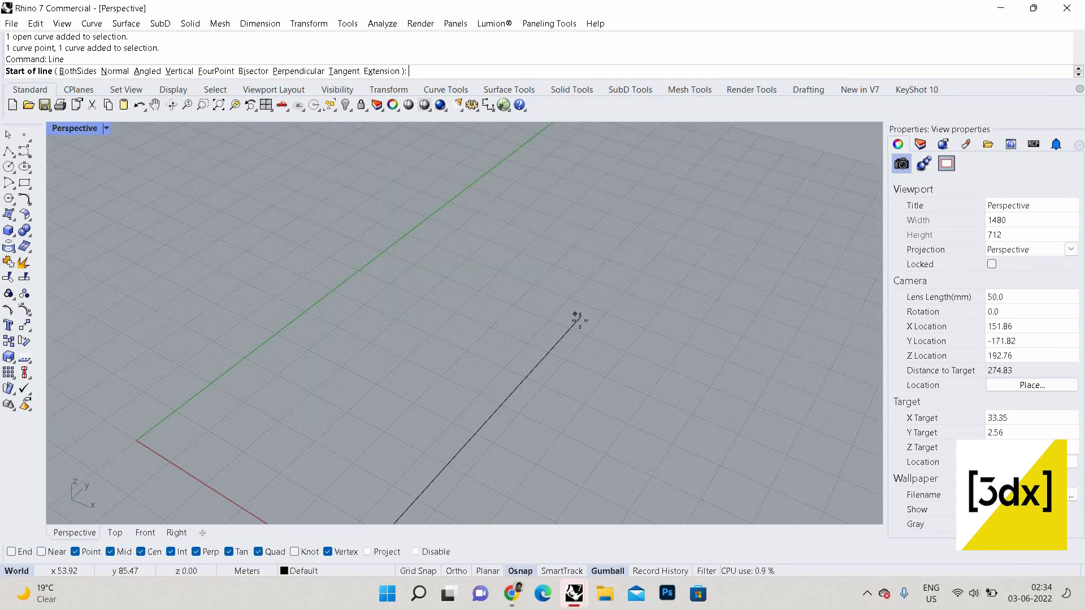
pyautogui.scroll(1, 582, 312)
pyautogui.scroll(1, 582, 313)
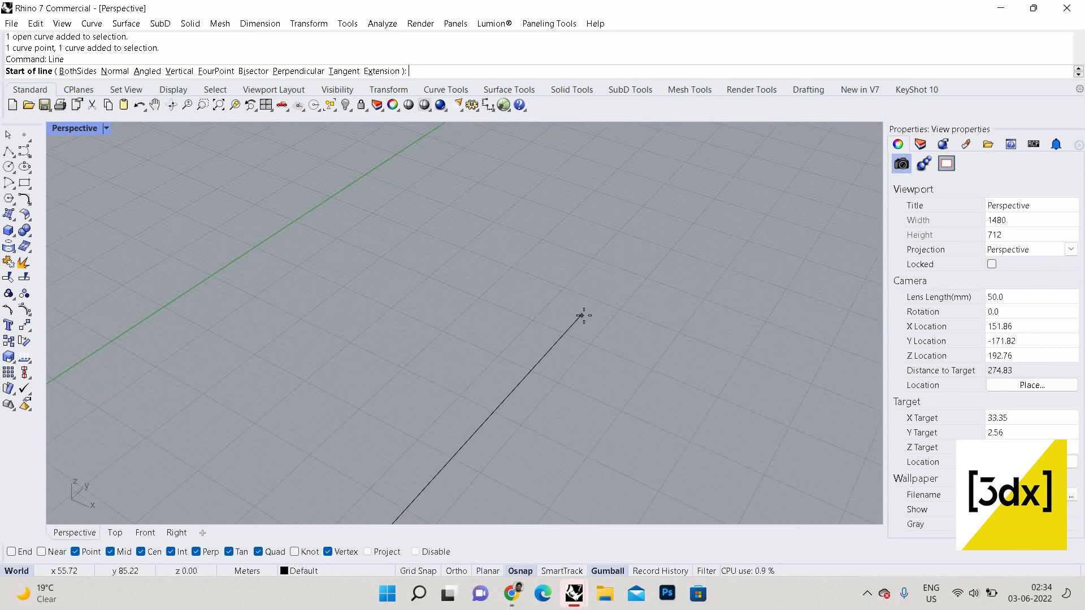
pyautogui.scroll(1, 585, 312)
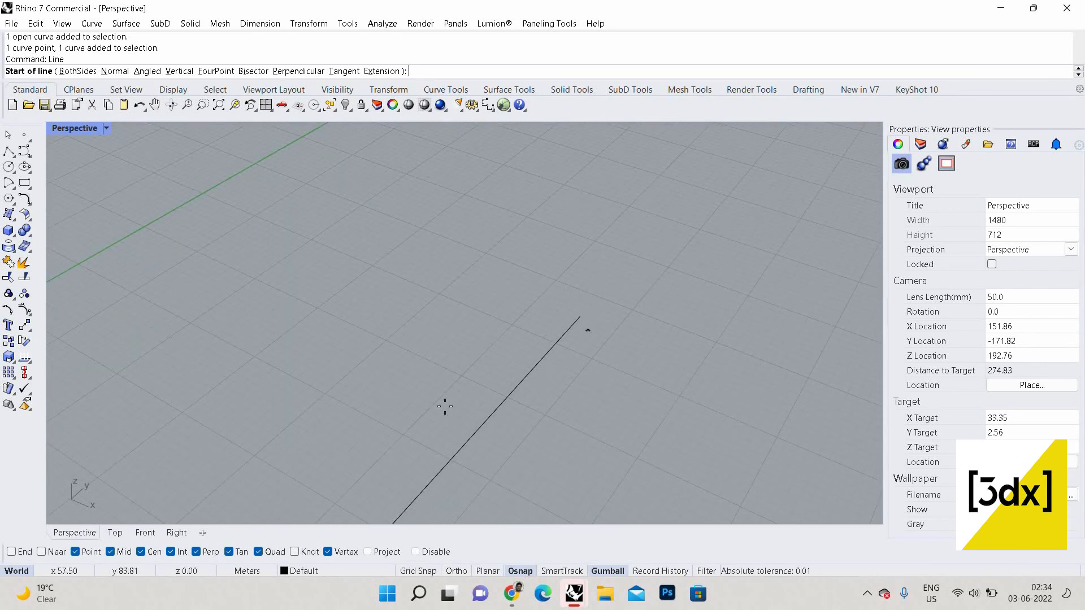
# Step: Turn on the End, Near and Knot snaps and start the new line at the existing line's far end
pyautogui.click(11, 551)
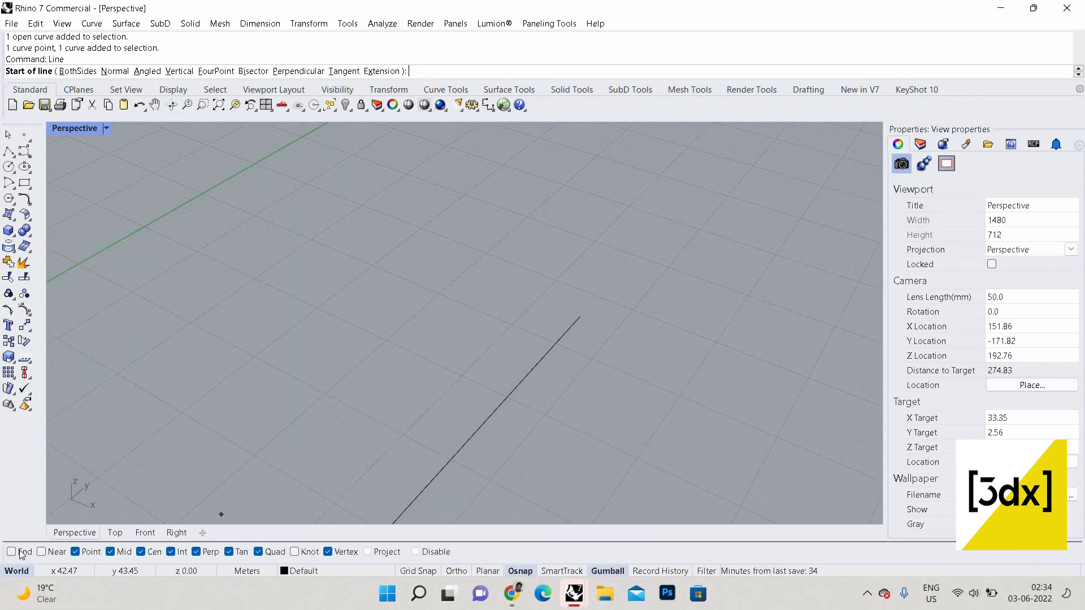
pyautogui.click(580, 317)
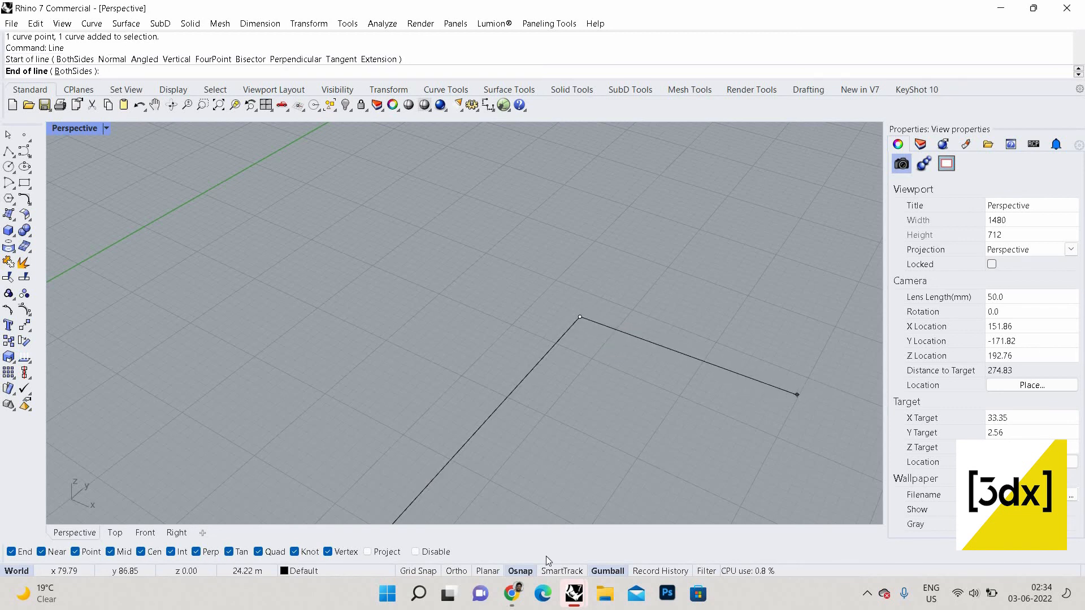
# Step: Turn Osnap off, cancel the pending line, and draw a line about 25 m long by eye from the existing line's far end
pyautogui.click(521, 572)
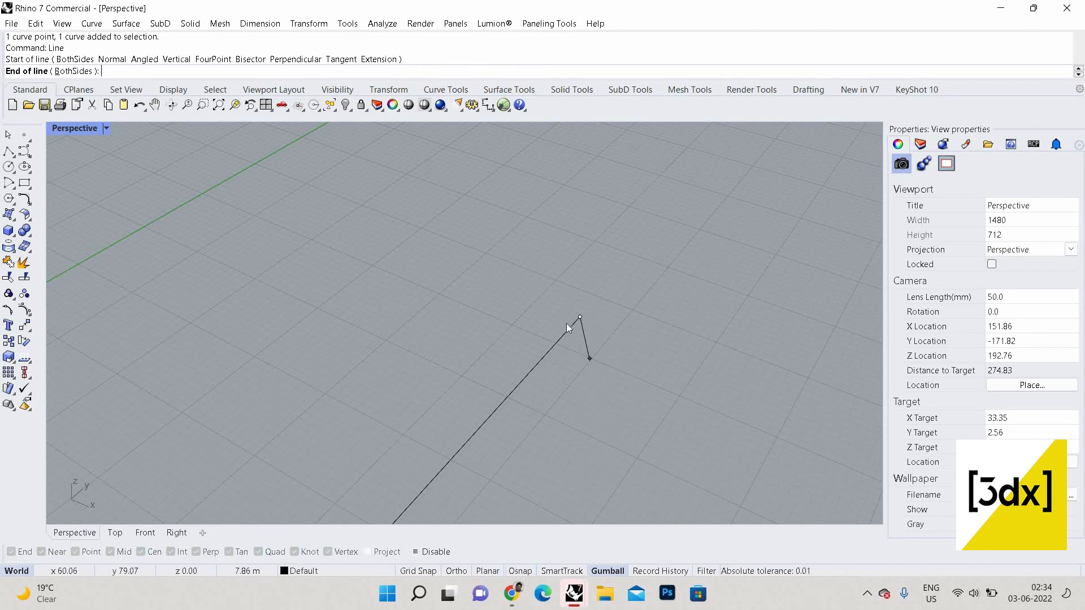
pyautogui.press('Escape')
pyautogui.press('Return')
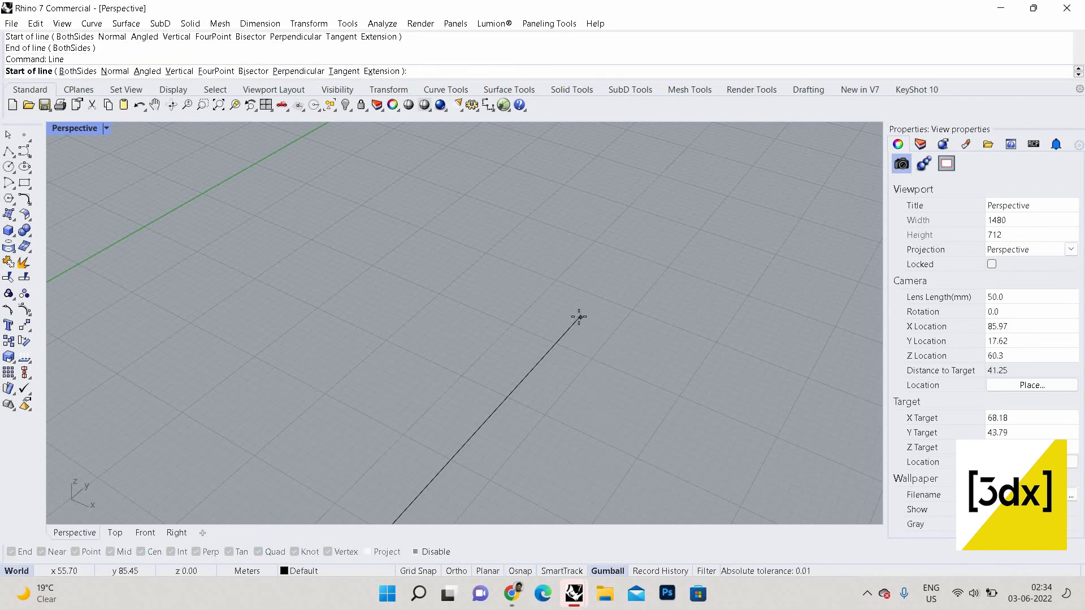
pyautogui.press('Return')
pyautogui.click(801, 406)
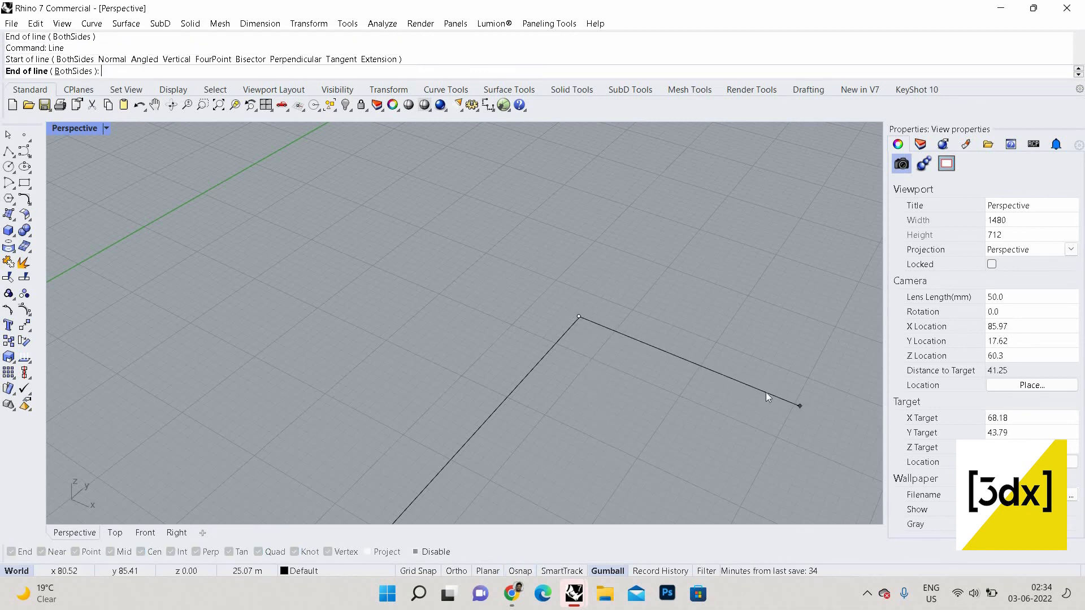
# Step: Examine the corner where the two lines meet at close range, and turn Osnap back on
pyautogui.scroll(5, 570, 316)
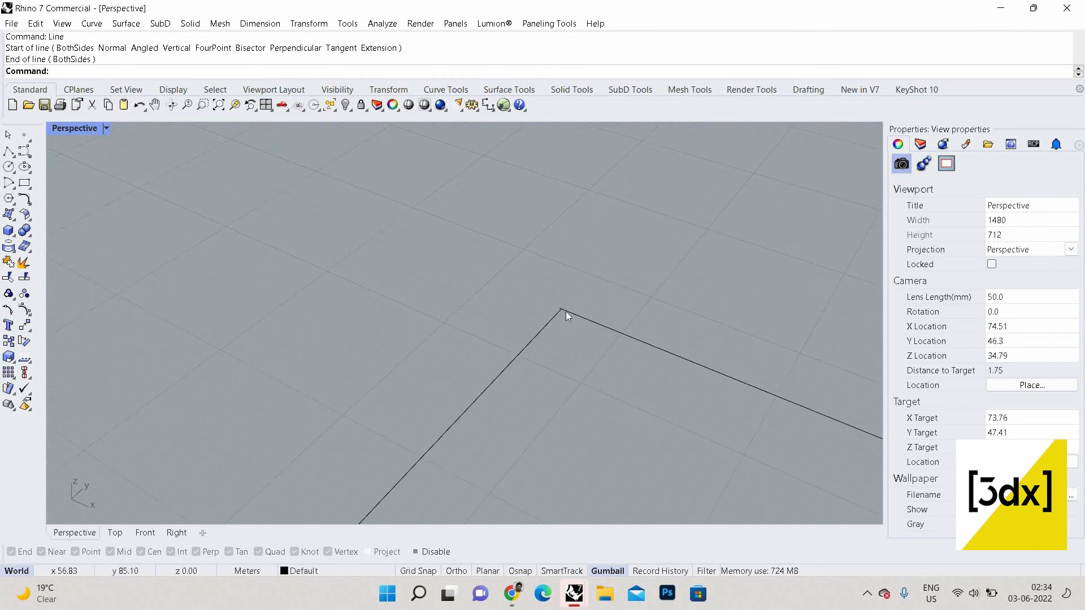
pyautogui.scroll(10, 565, 306)
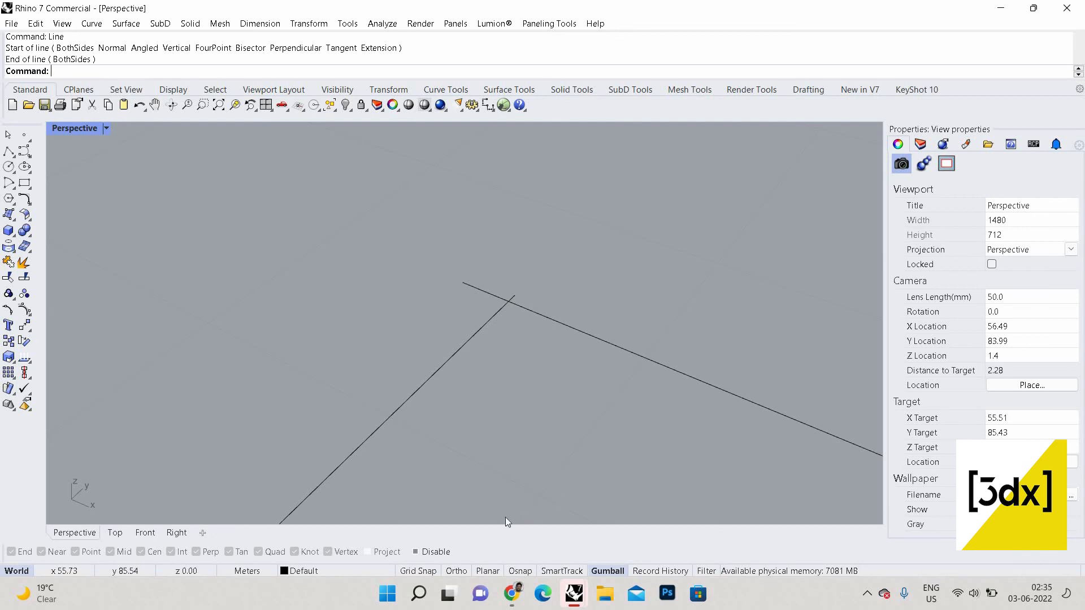
pyautogui.press('F3')
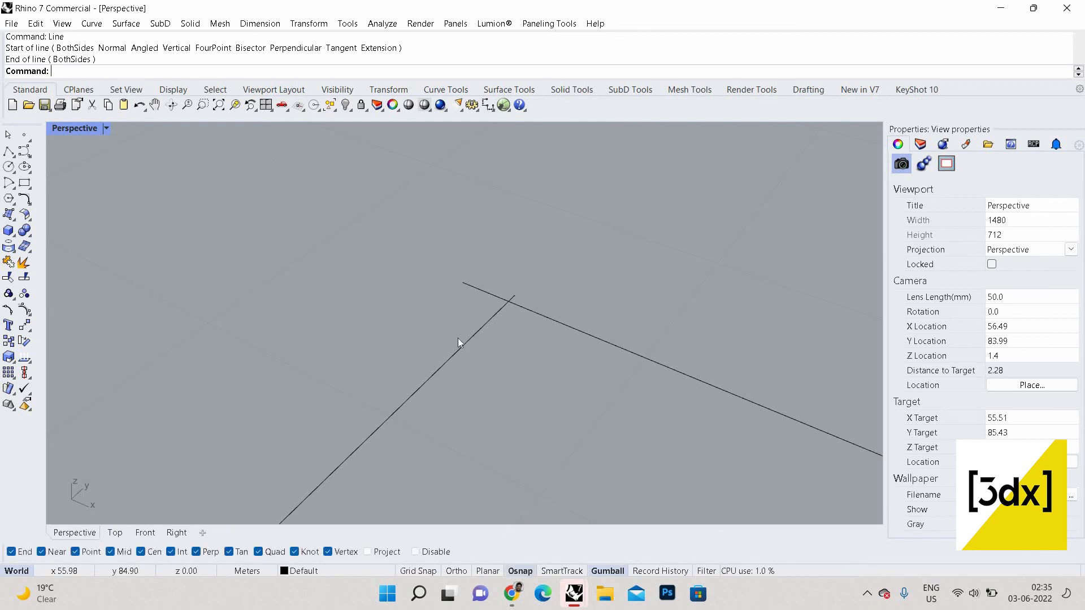
# Step: Delete the second line, keeping the one that crosses the red axis
pyautogui.moveTo(458, 338); pyautogui.dragTo(459, 300)
pyautogui.scroll(-5, 561, 331)
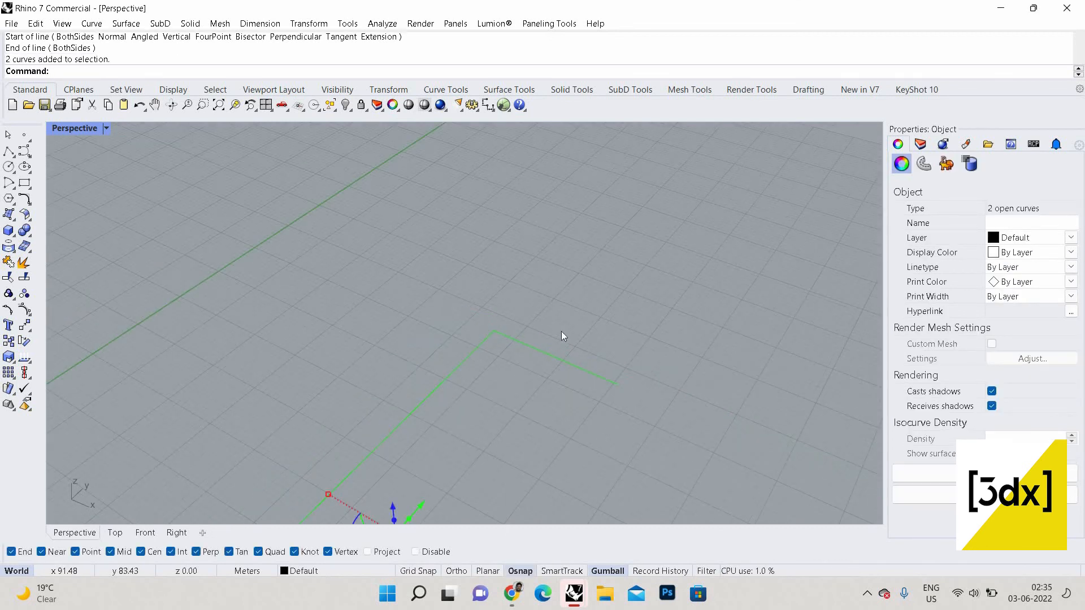
pyautogui.click(561, 331)
pyautogui.press('Delete')
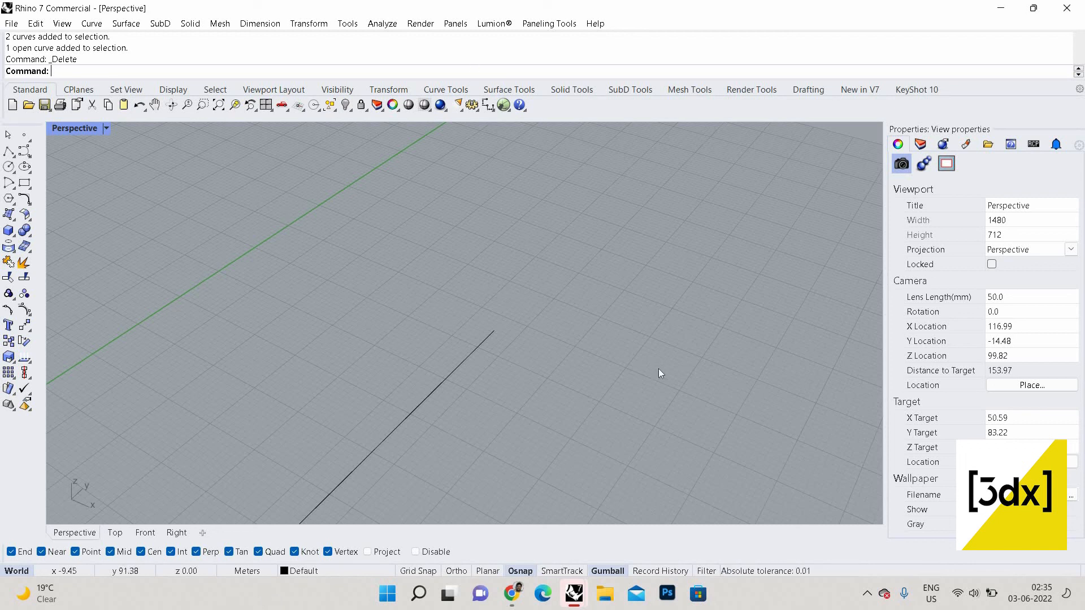
# Step: Select the remaining line that crosses the red axis
pyautogui.scroll(-8, 503, 333)
pyautogui.moveTo(586, 446); pyautogui.dragTo(487, 344)
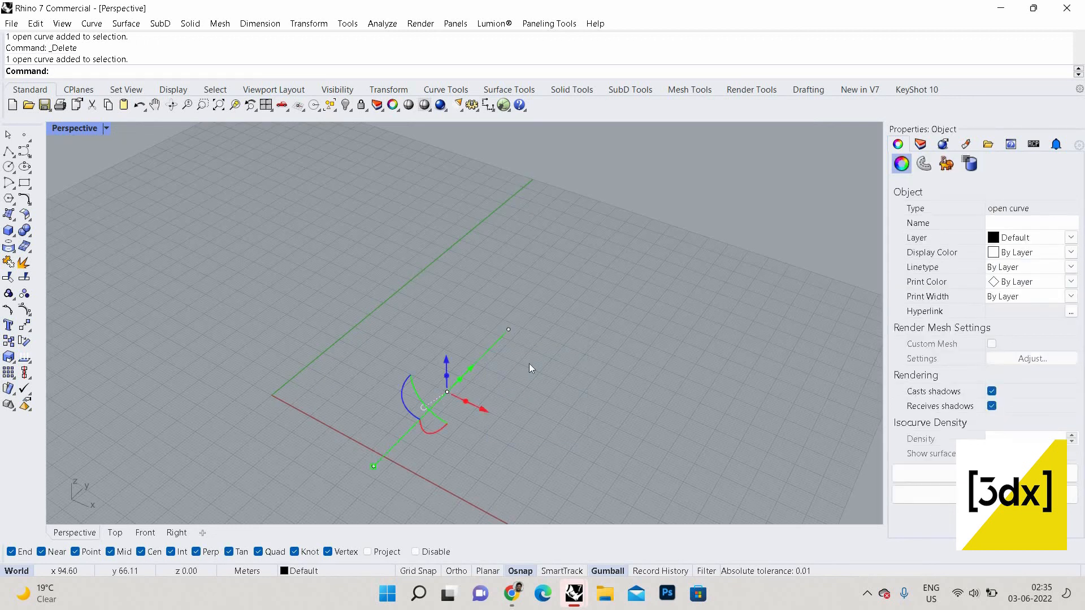
pyautogui.scroll(-2, 528, 363)
pyautogui.write('line')
pyautogui.press('Return')
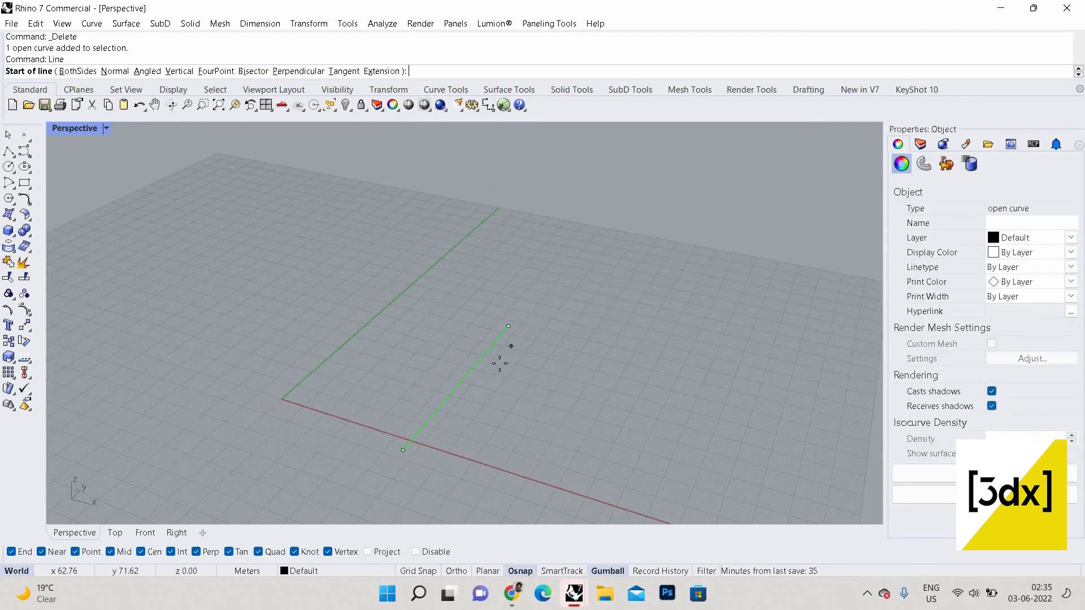
pyautogui.press('Escape')
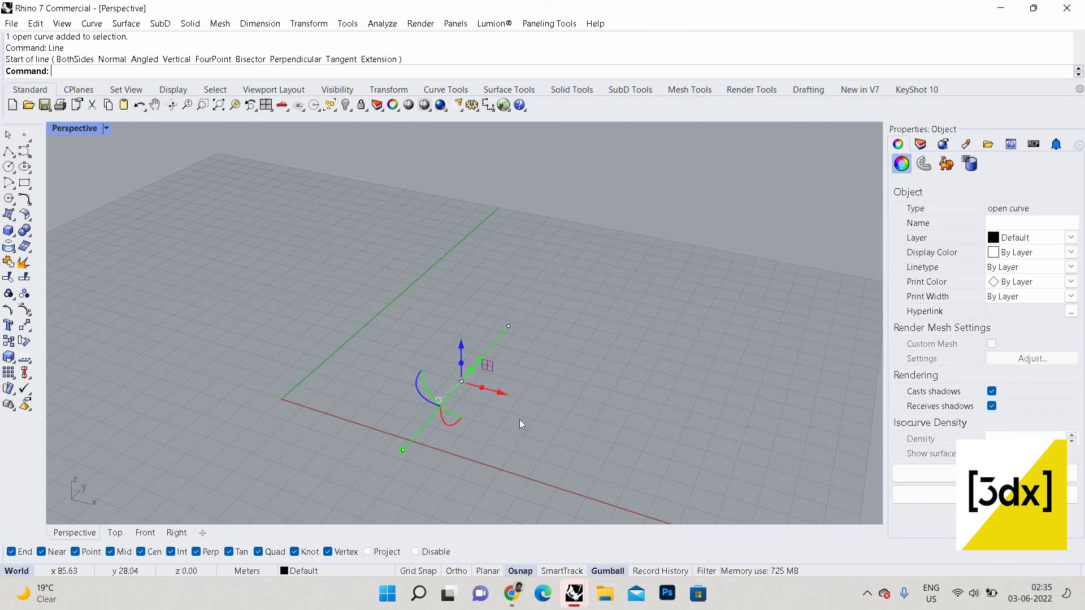
# Step: Toggle the Gumball off and back on for the selected line, and clear the selection
pyautogui.click(613, 571)
pyautogui.click(613, 572)
pyautogui.scroll(2, 490, 380)
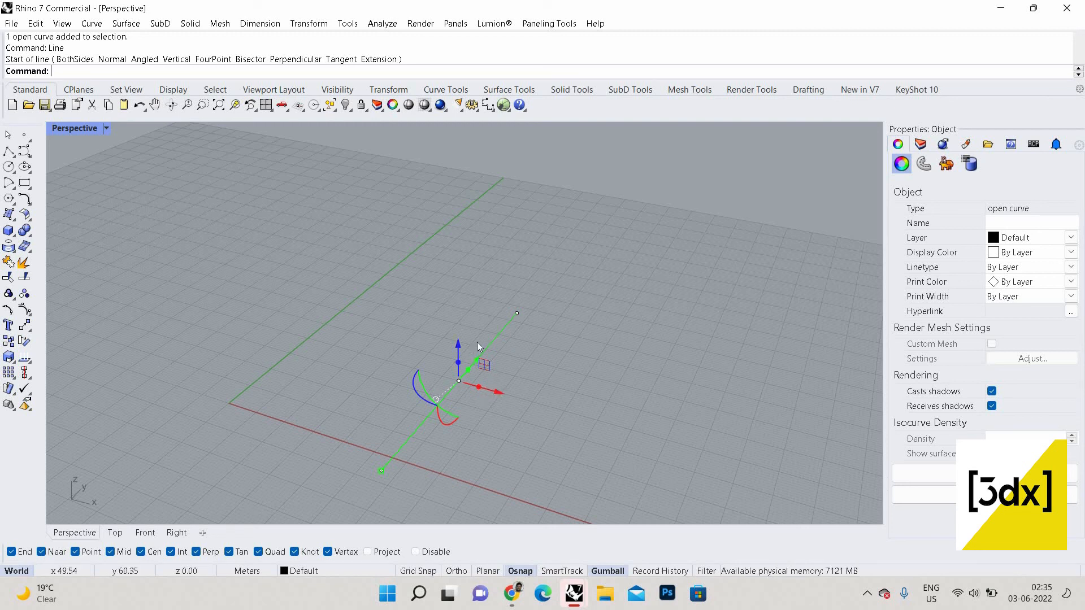
pyautogui.click(555, 355)
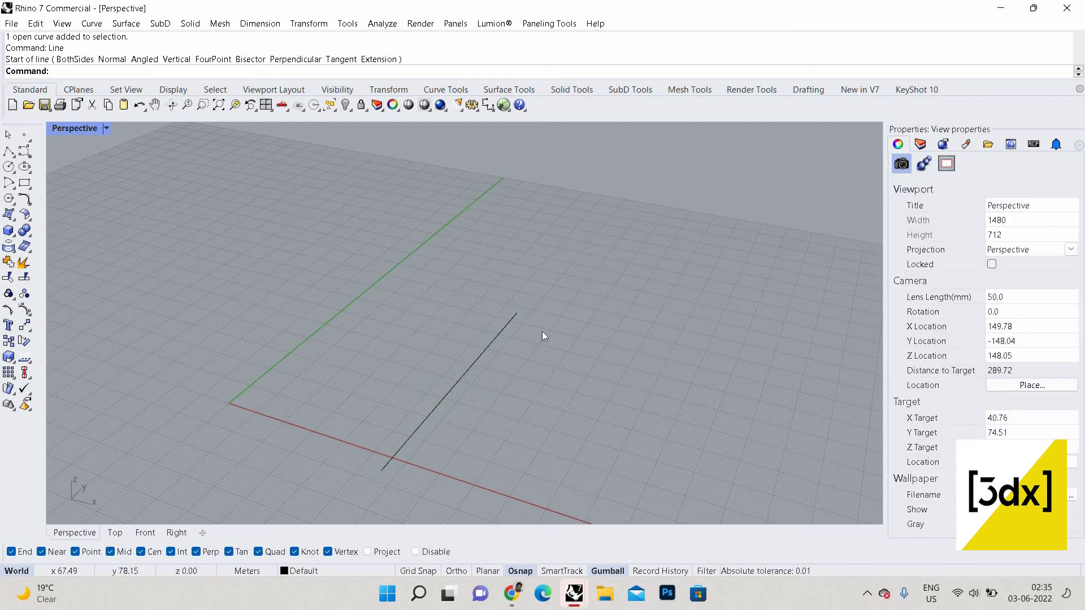
pyautogui.scroll(-3, 541, 332)
pyautogui.scroll(2, 541, 330)
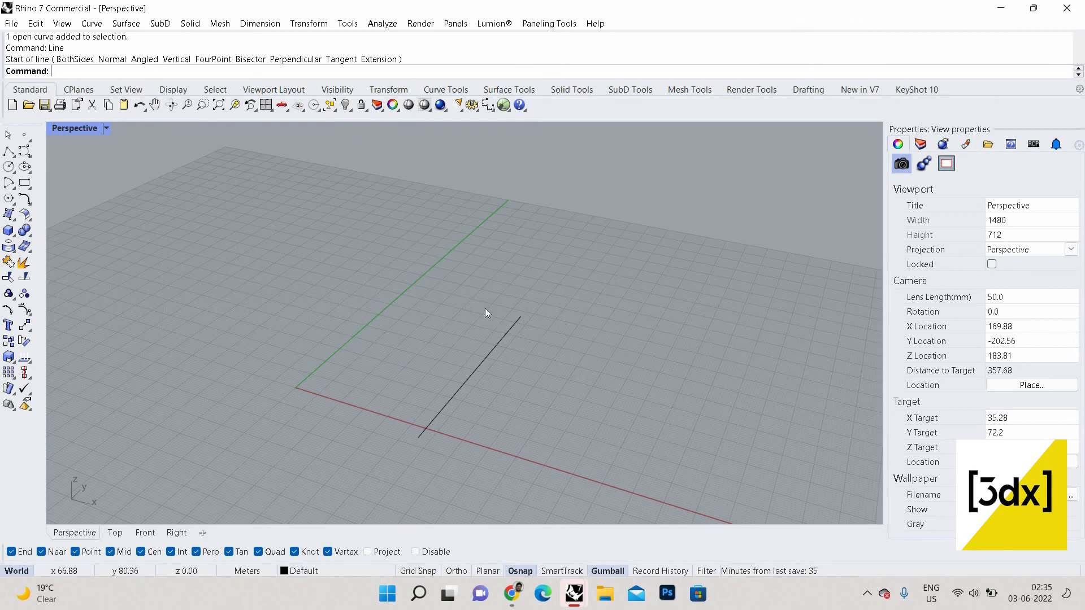
pyautogui.scroll(-3, 485, 306)
pyautogui.scroll(2, 455, 300)
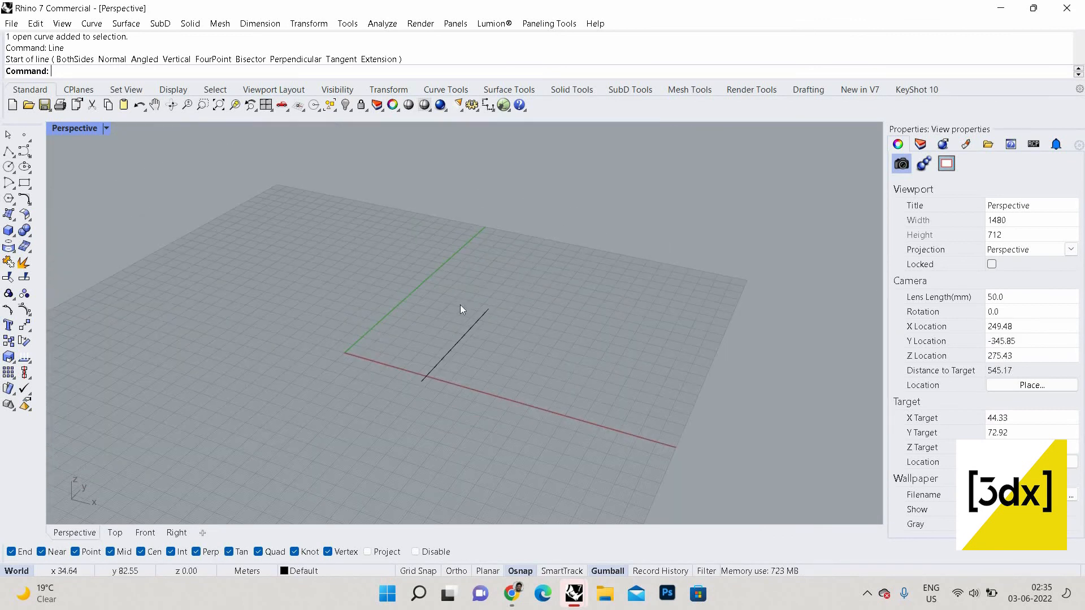
pyautogui.rightClick(490, 287)
pyautogui.moveTo(487, 286); pyautogui.dragTo(452, 277, button='right')
pyautogui.press('Escape')
pyautogui.moveTo(354, 260); pyautogui.dragTo(433, 298, button='right')
pyautogui.scroll(5, 428, 309)
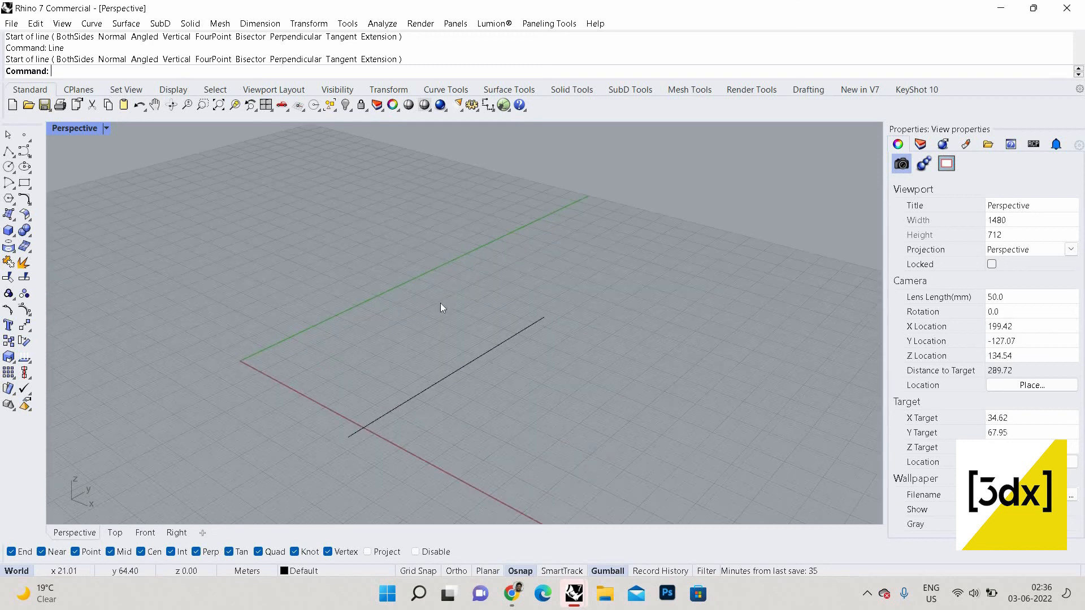
pyautogui.scroll(-5, 442, 307)
pyautogui.scroll(3, 402, 320)
# Step: Select the line that crosses the red axis, move it freely along the Gumball axes, and undo the last move
pyautogui.click(469, 334)
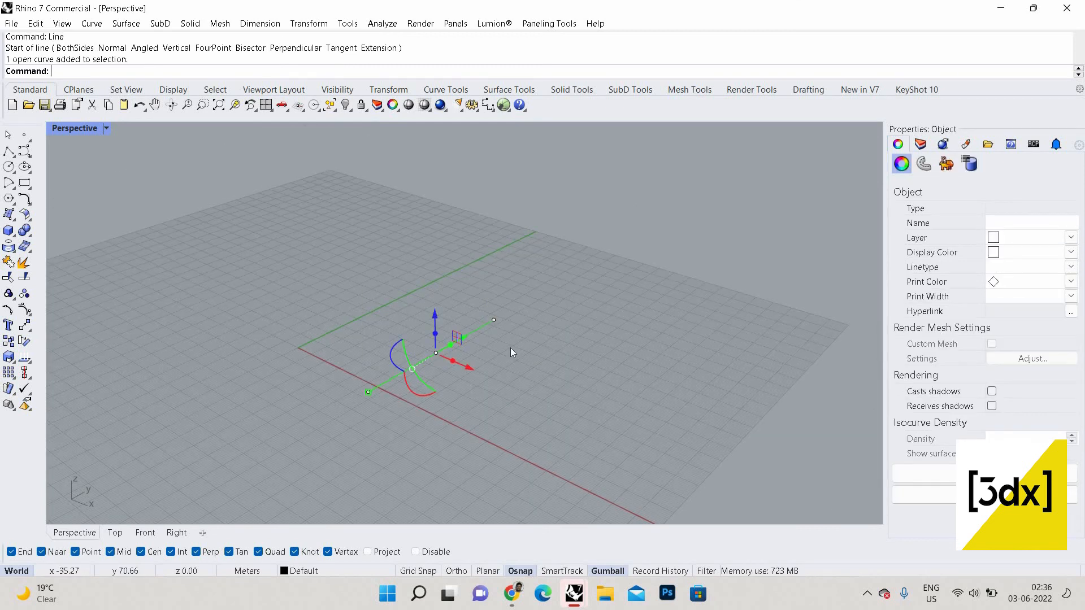
pyautogui.click(510, 369)
pyautogui.click(478, 329)
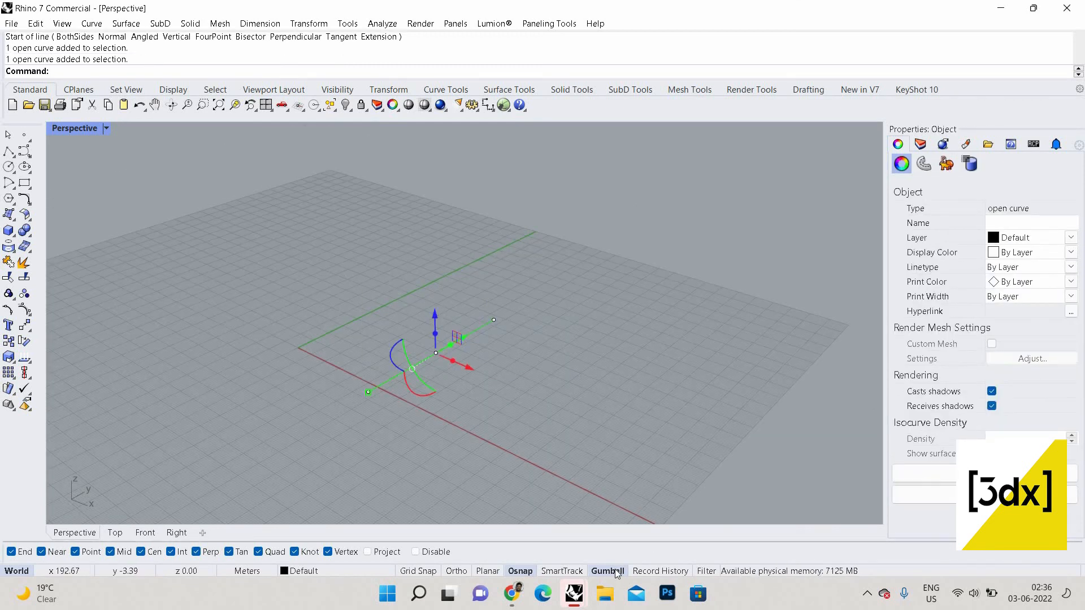
pyautogui.scroll(4, 451, 357)
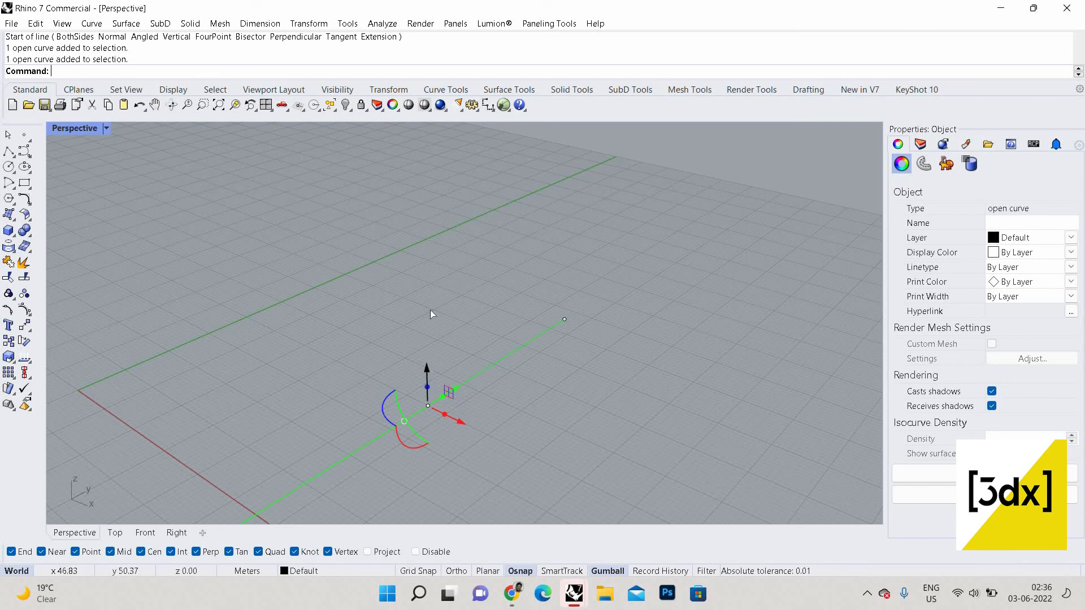
pyautogui.moveTo(429, 367); pyautogui.dragTo(507, 392)
pyautogui.hotkey('ctrl', 'z')
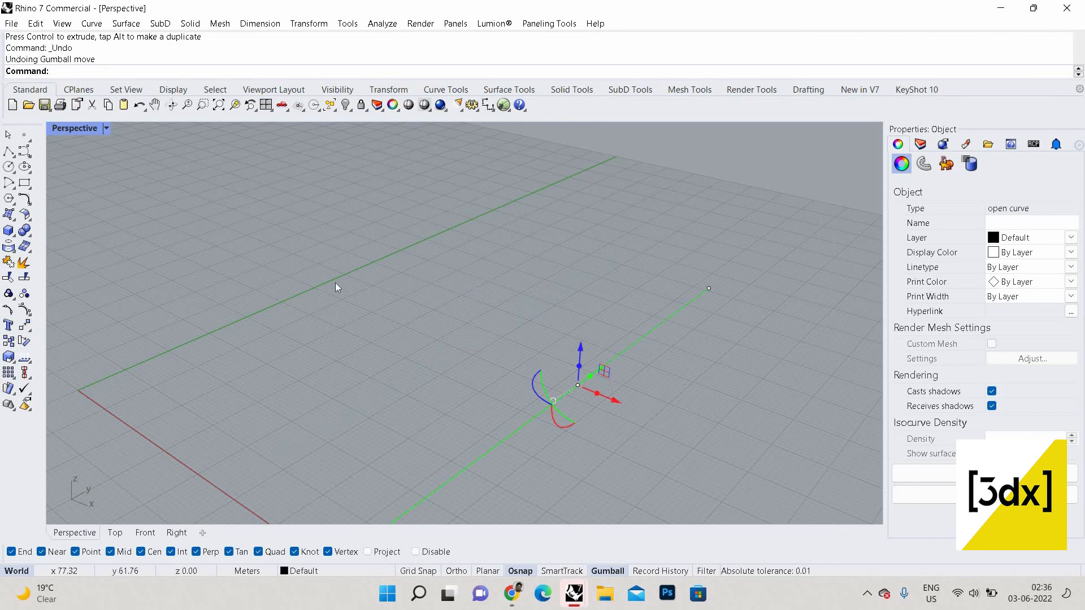
# Step: Move the line a short numeric distance along the X axis, and raise it by 5 m along the Z axis
pyautogui.moveTo(417, 346); pyautogui.dragTo(538, 369, button='right')
pyautogui.scroll(5, 519, 371)
pyautogui.moveTo(520, 372)
pyautogui.mouseDown()
pyautogui.moveTo(463, 355)
pyautogui.moveTo(517, 379)
pyautogui.moveTo(503, 365)
pyautogui.mouseUp()
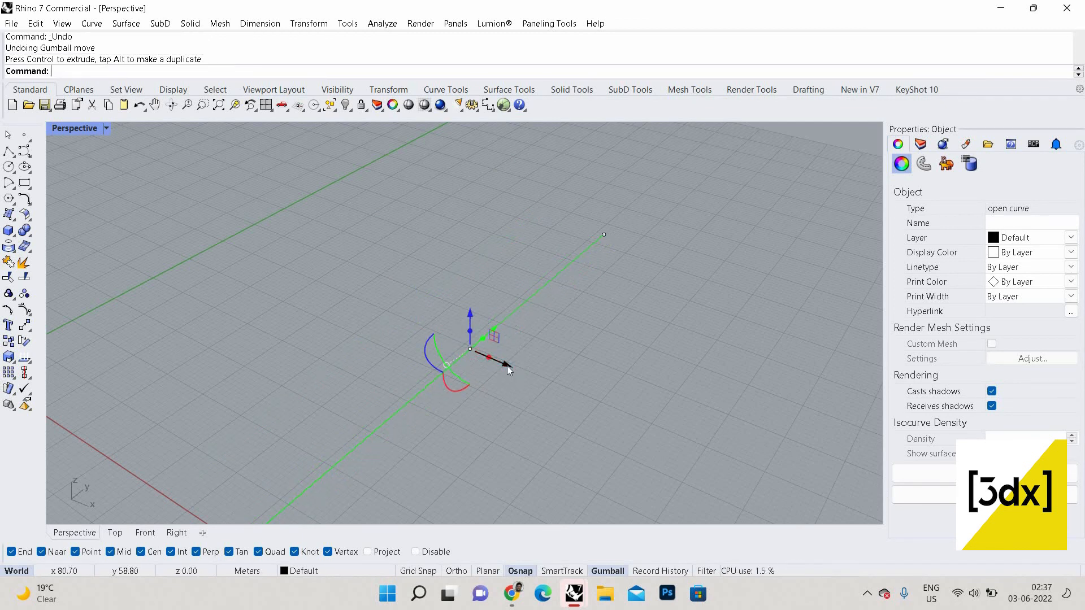
pyautogui.click(507, 365)
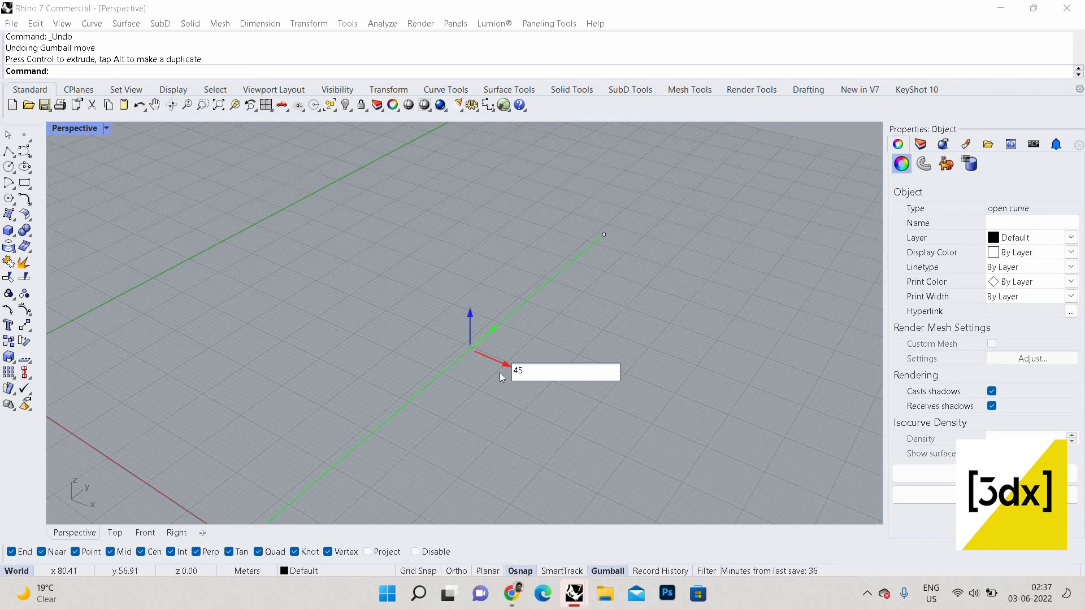
pyautogui.press('Return')
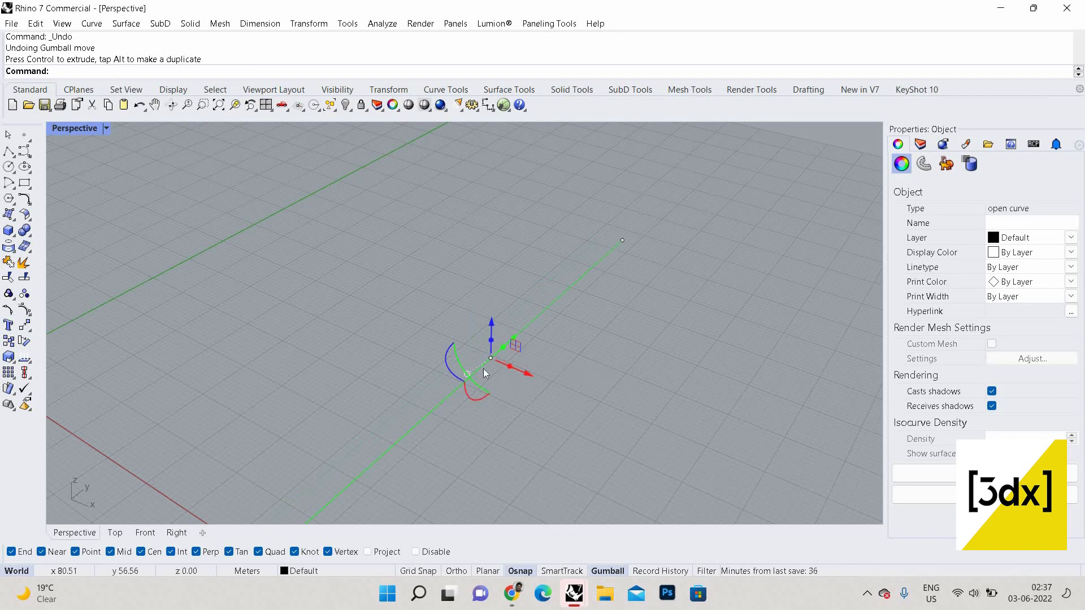
pyautogui.click(493, 323)
pyautogui.write('5')
pyautogui.press('Return')
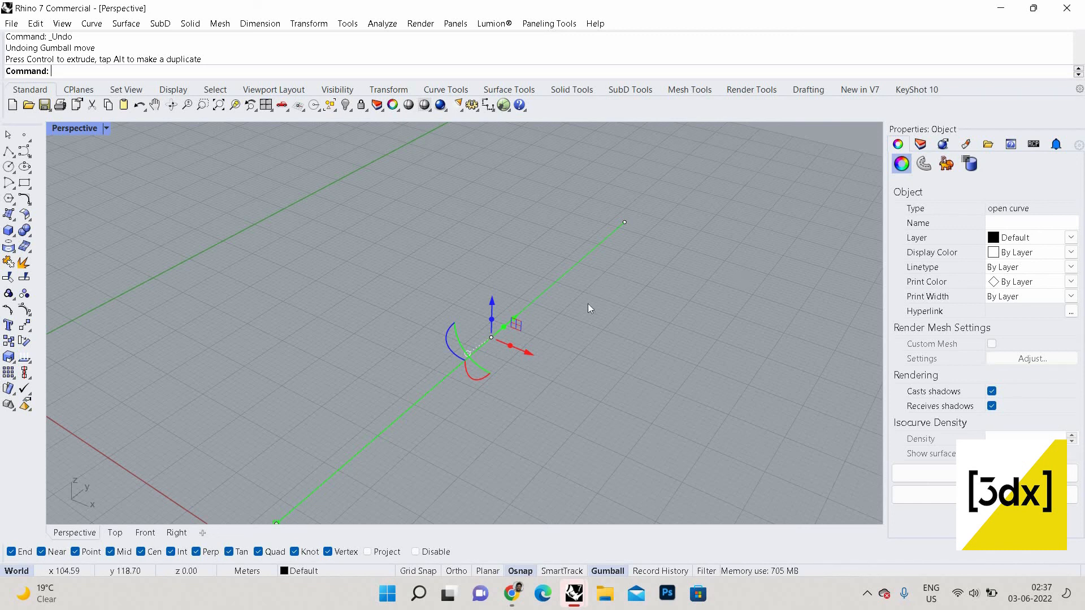
# Step: Try extruding the line vertically into a surface with the Gumball, and undo the extrusion
pyautogui.scroll(2, 565, 303)
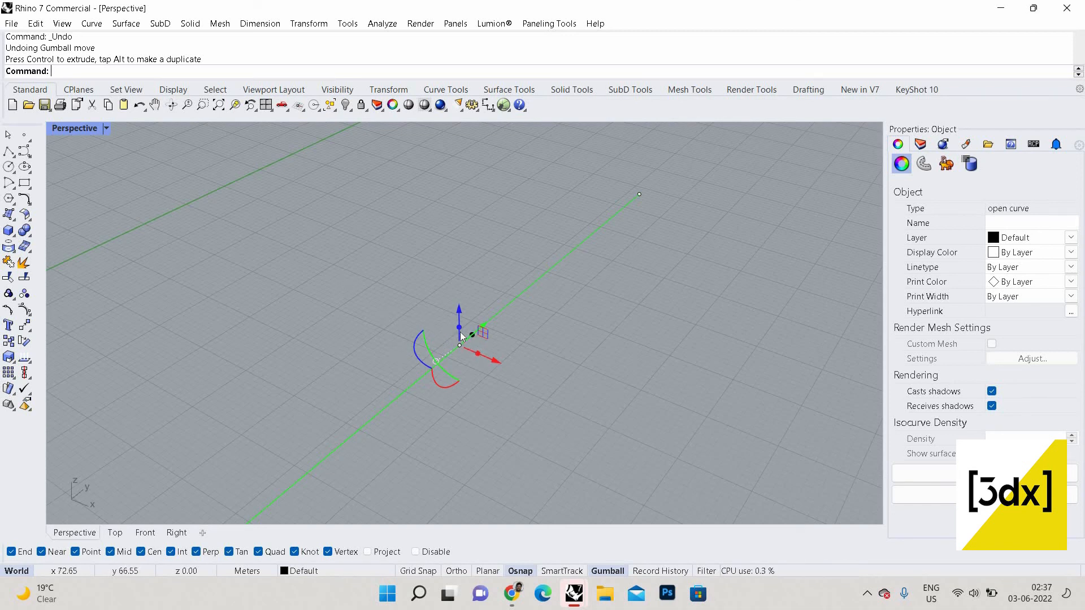
pyautogui.moveTo(459, 327); pyautogui.dragTo(453, 219)
pyautogui.scroll(-5, 456, 266)
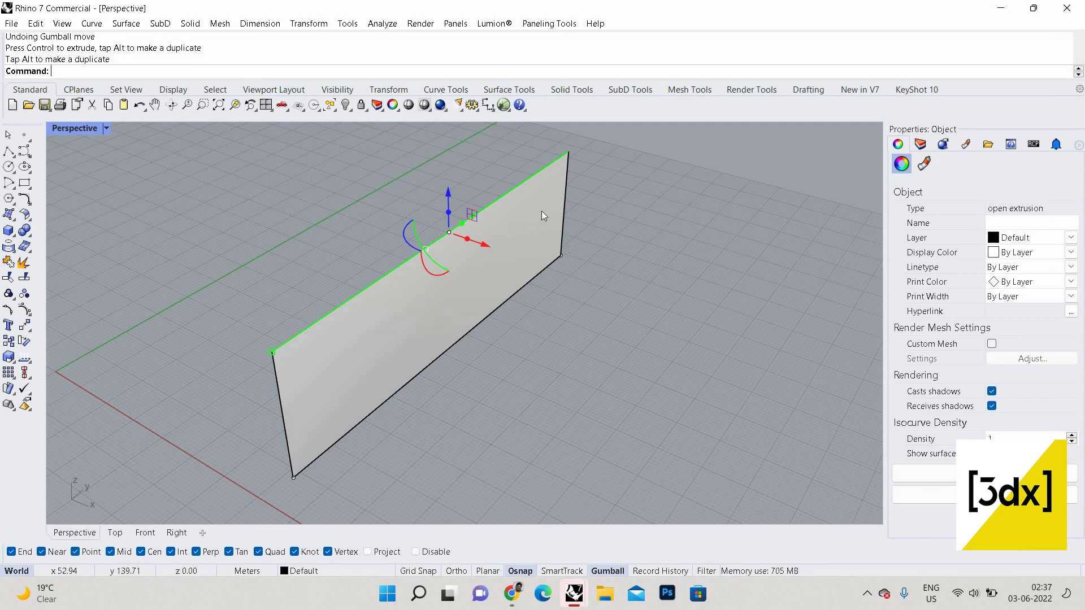
pyautogui.hotkey('ctrl', 'z')
# Step: Reselect the line, try a taller vertical Gumball extrusion, and undo it
pyautogui.click(495, 308)
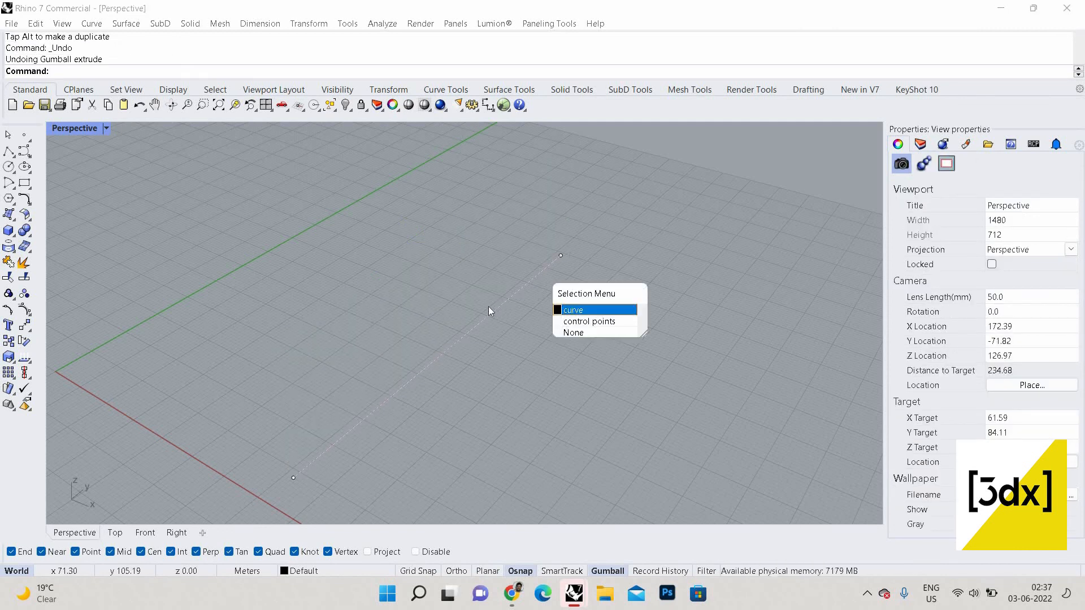
pyautogui.press('Return')
pyautogui.moveTo(450, 329); pyautogui.dragTo(450, 302)
pyautogui.moveTo(448, 199); pyautogui.dragTo(449, 164)
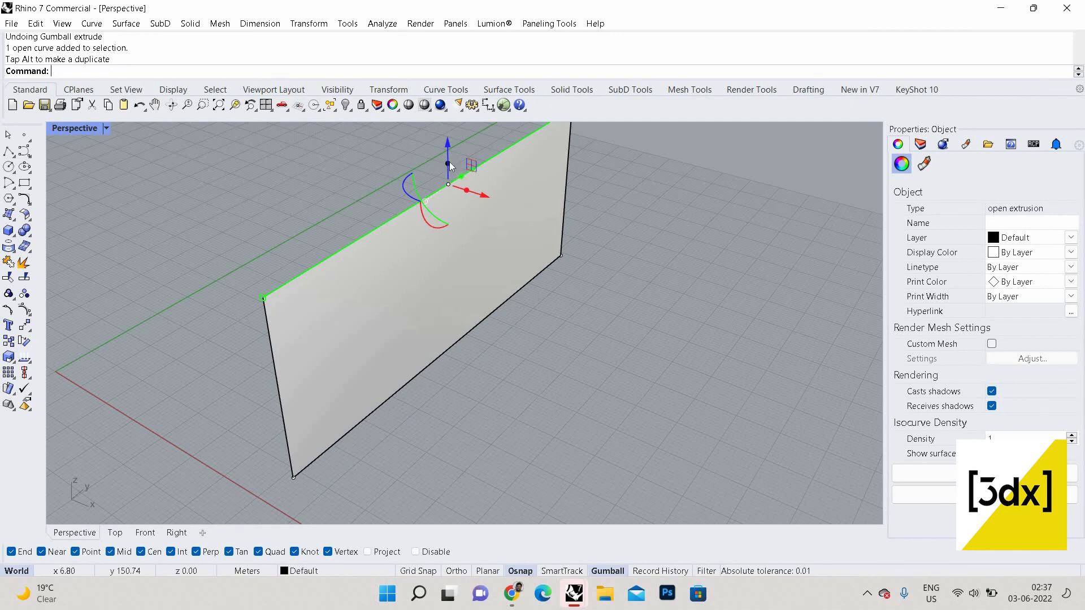
pyautogui.hotkey('ctrl', 'z')
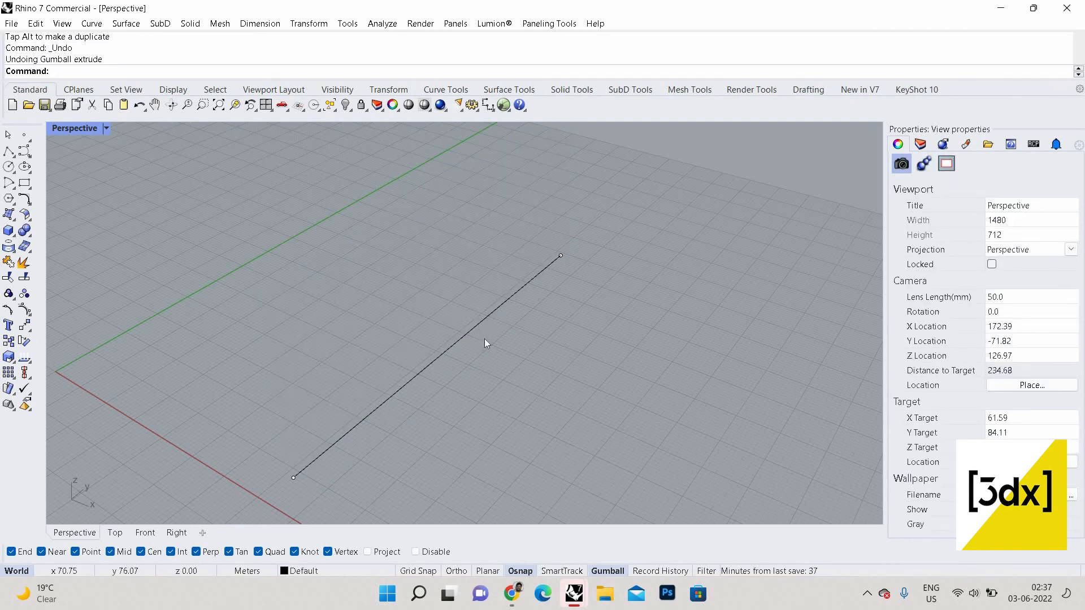
# Step: Select the line, try extruding it along the X axis into a flat surface, and undo the extrusion
pyautogui.click(484, 338)
pyautogui.click(467, 356)
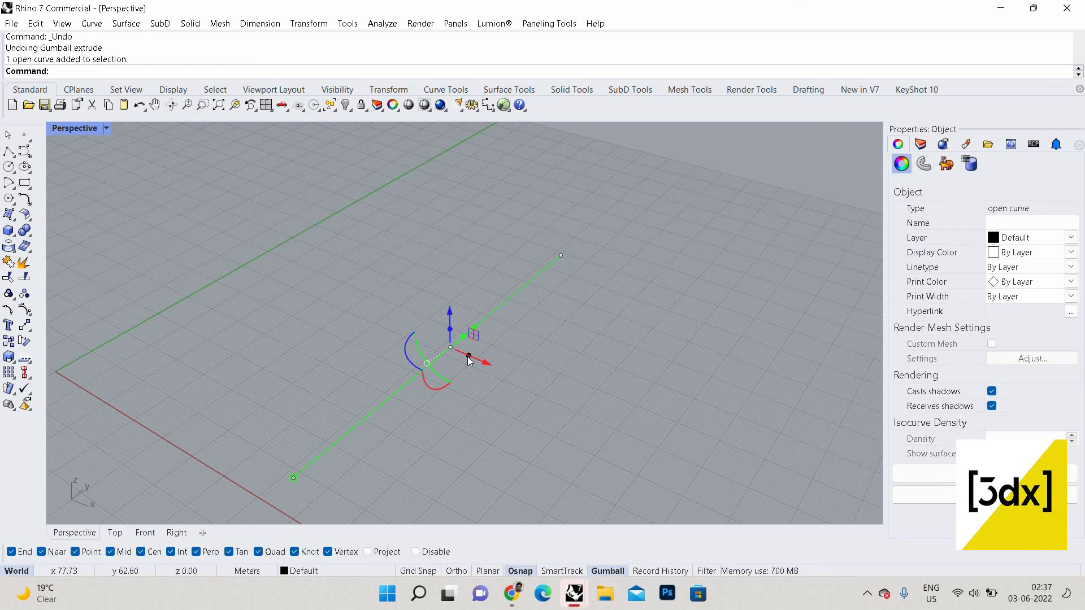
pyautogui.moveTo(469, 360); pyautogui.dragTo(683, 412)
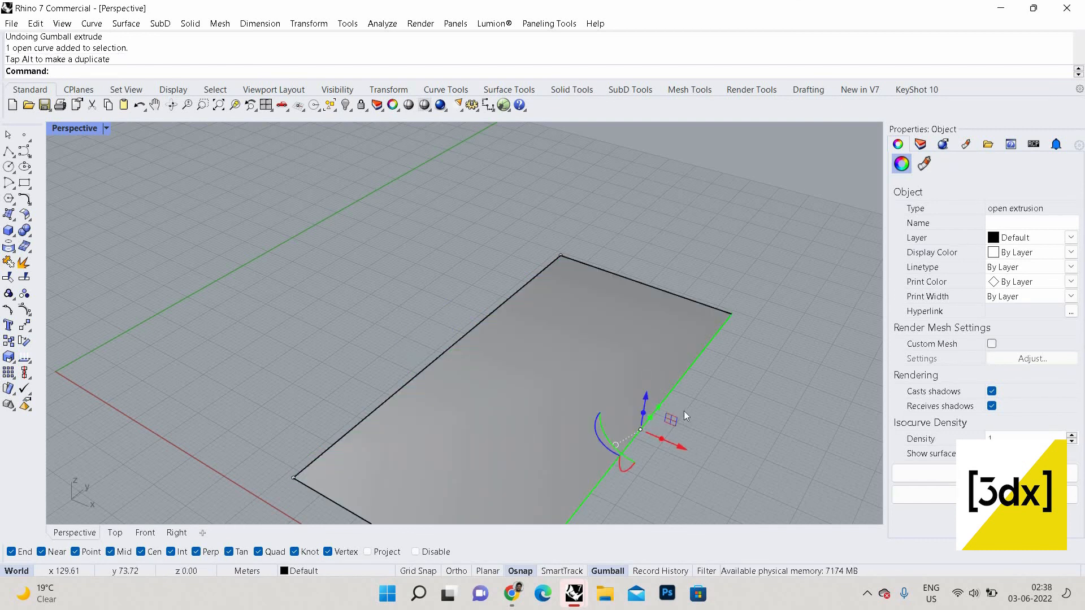
pyautogui.hotkey('ctrl', 'z')
# Step: Reselect the line and rotate it with the Gumball arcs so that it points across the green axis
pyautogui.click(503, 301)
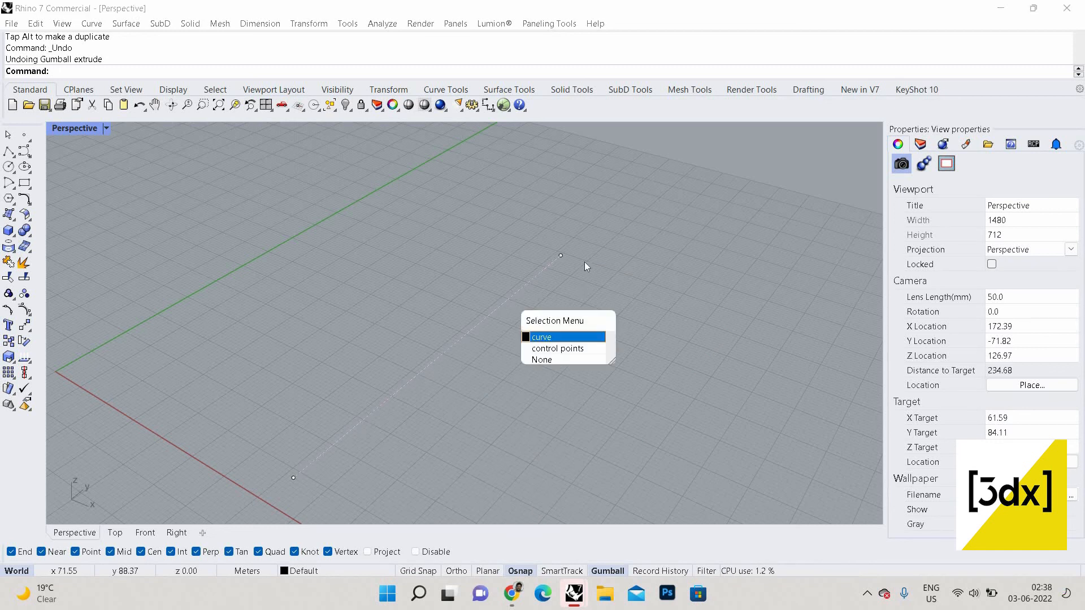
pyautogui.press('Escape')
pyautogui.press('Escape')
pyautogui.click(459, 341)
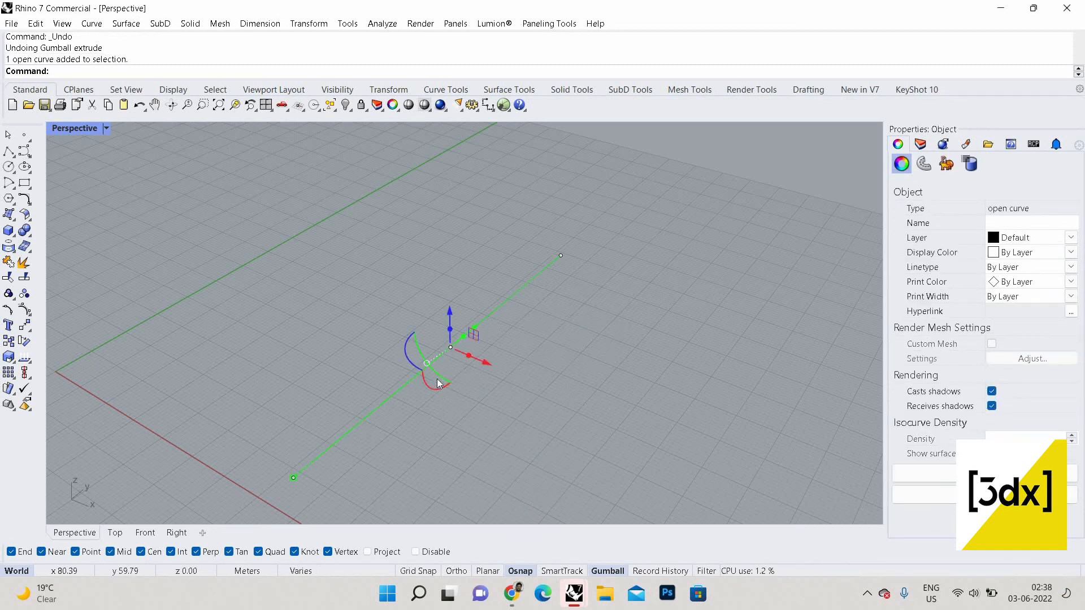
pyautogui.scroll(3, 439, 380)
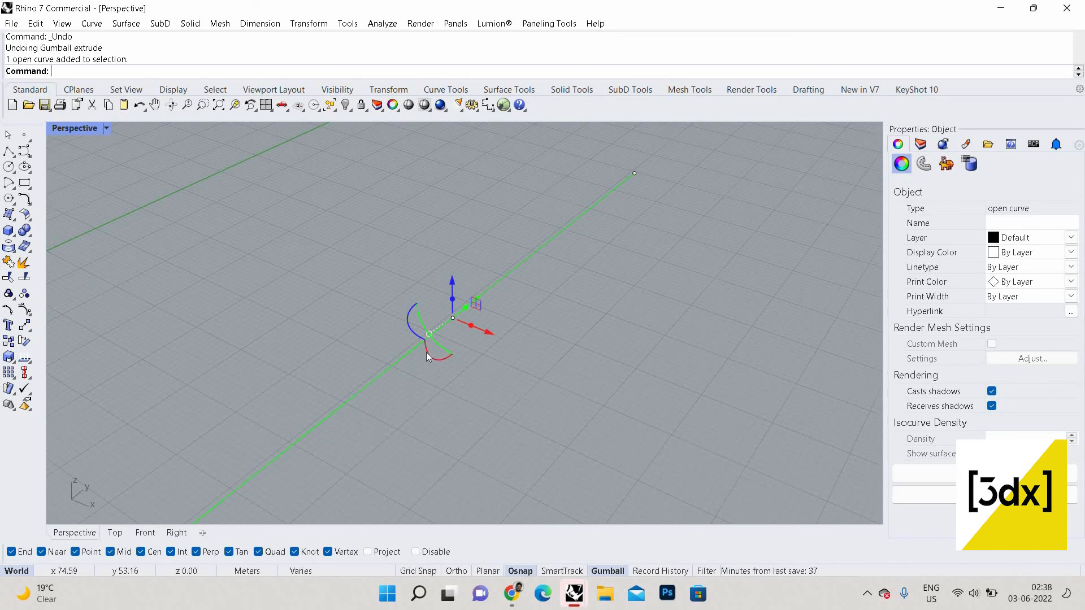
pyautogui.moveTo(487, 378); pyautogui.dragTo(448, 322)
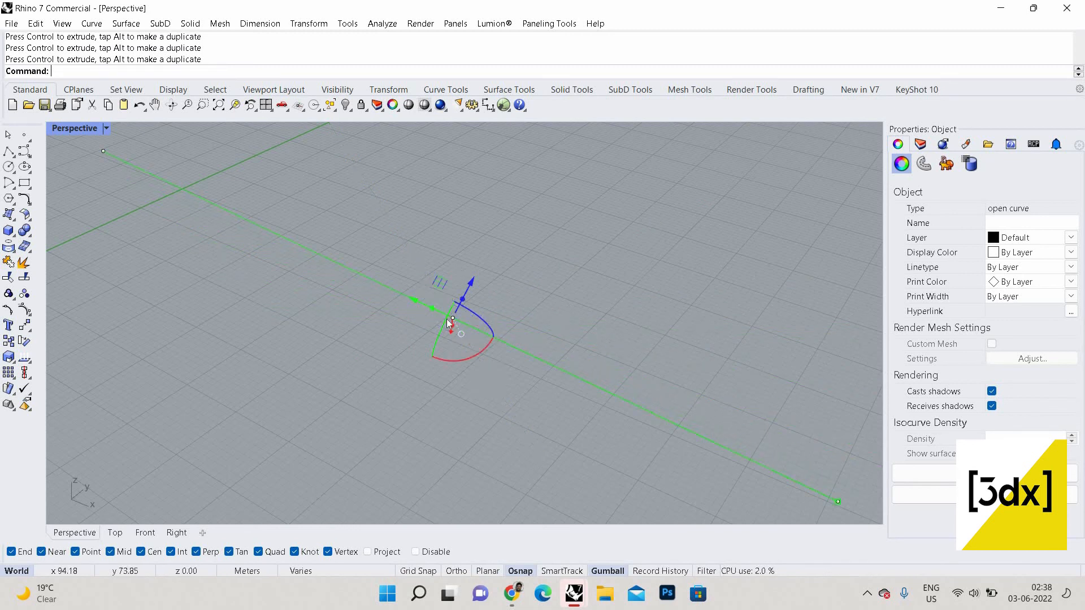
pyautogui.moveTo(448, 322); pyautogui.dragTo(472, 324, button='right')
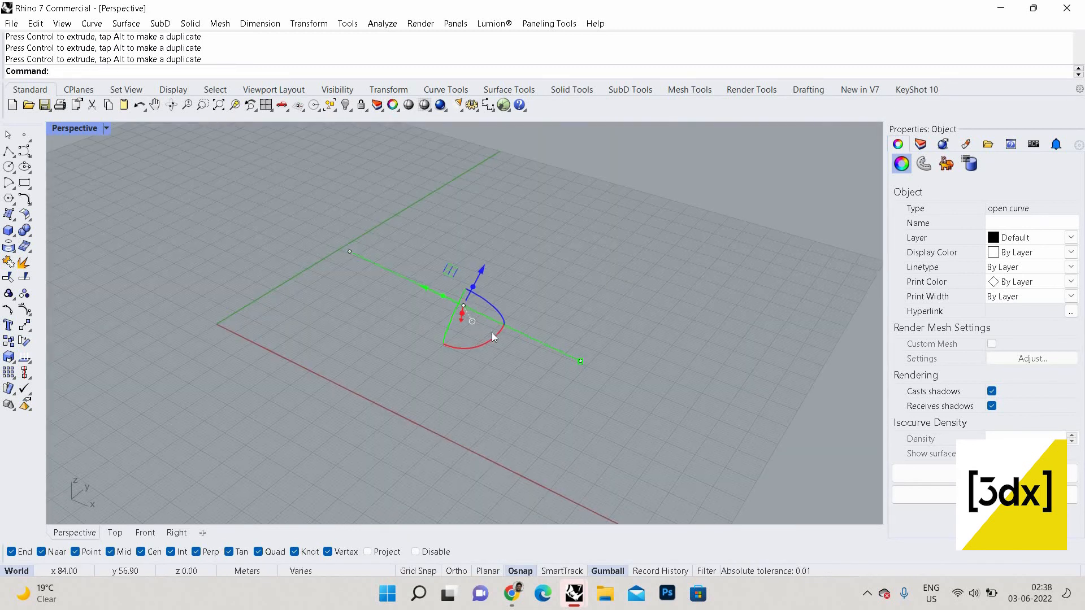
pyautogui.click(472, 322)
pyautogui.click(511, 329)
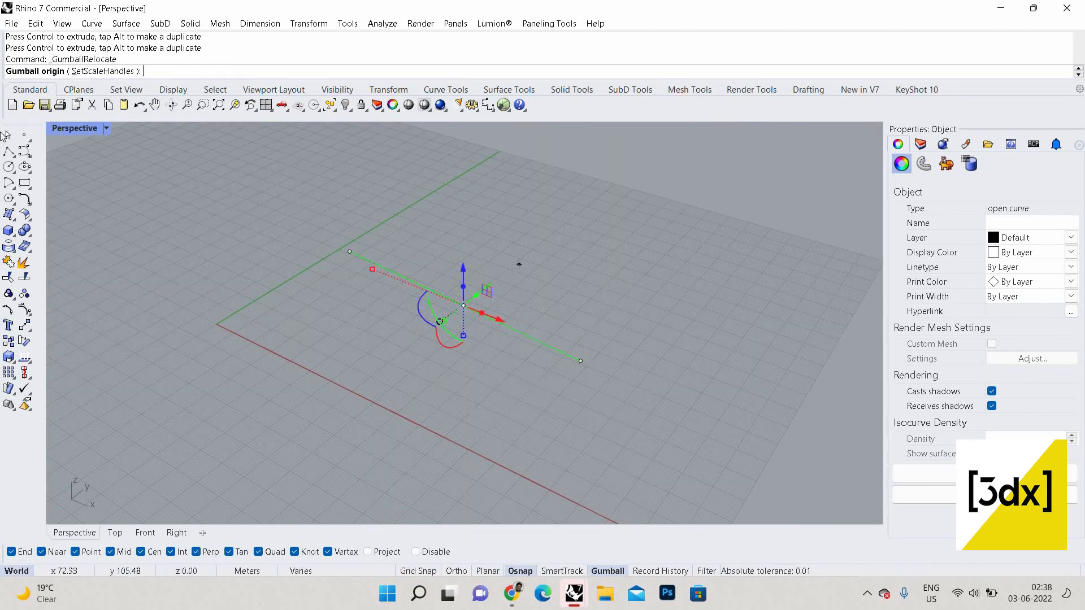
pyautogui.press('Escape')
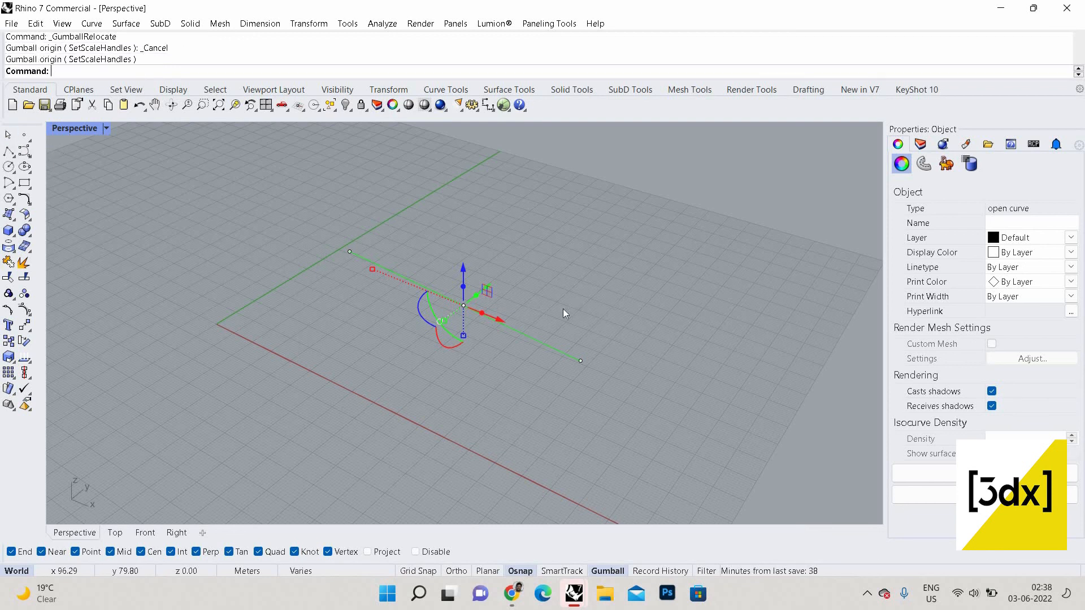
pyautogui.press('Escape')
pyautogui.rightClick(445, 310)
pyautogui.moveTo(446, 310); pyautogui.dragTo(440, 320, button='right')
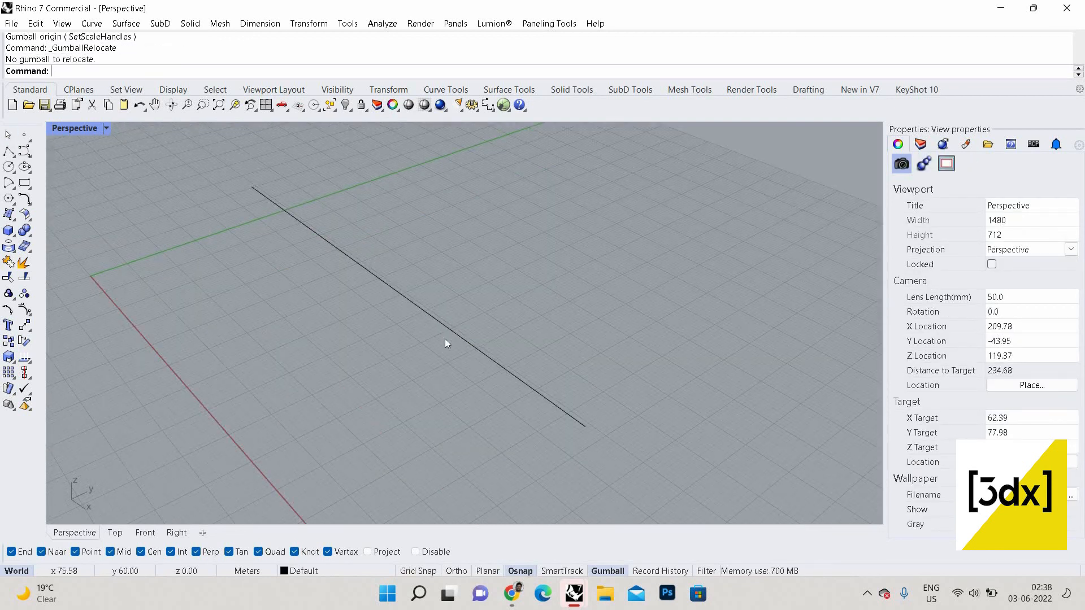
# Step: Select the rotated line and scale it freely with the Gumball's Z, Y and X scale handles
pyautogui.click(445, 333)
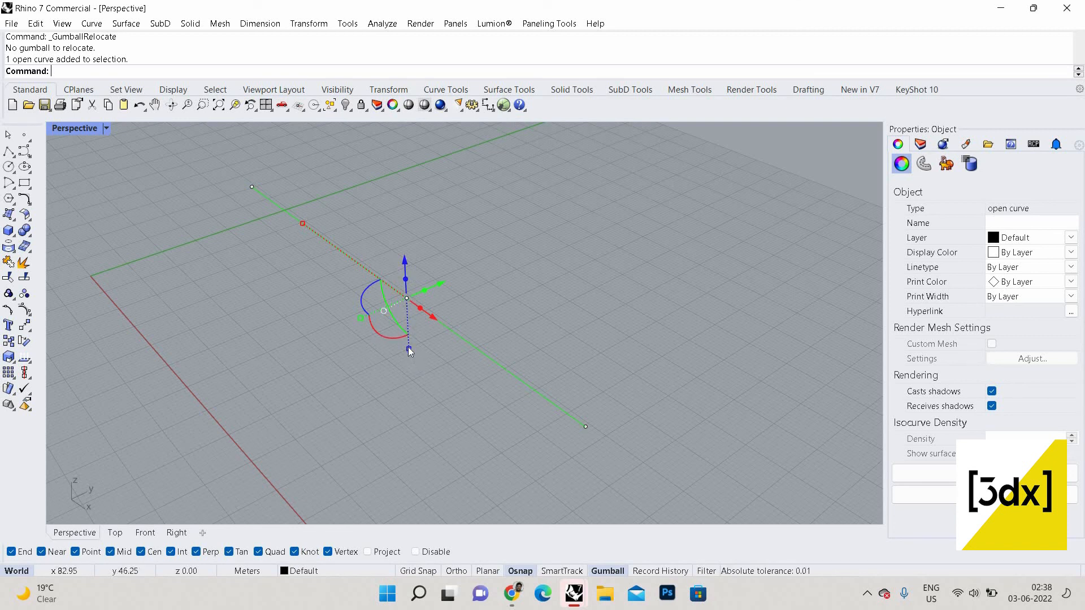
pyautogui.moveTo(407, 349); pyautogui.dragTo(413, 432)
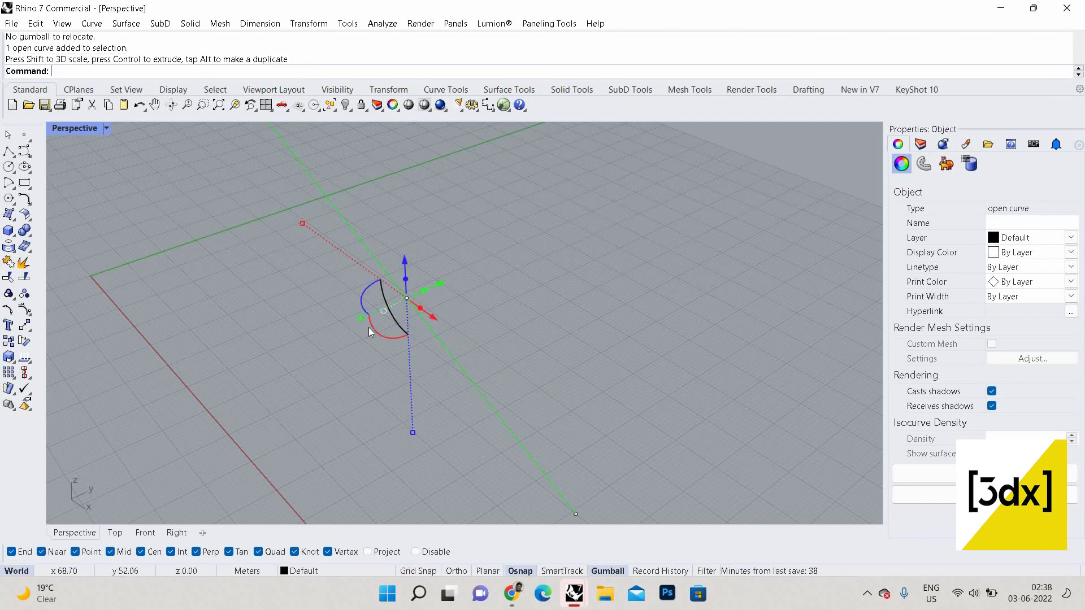
pyautogui.moveTo(362, 320); pyautogui.dragTo(339, 317)
pyautogui.moveTo(302, 224); pyautogui.dragTo(156, 184)
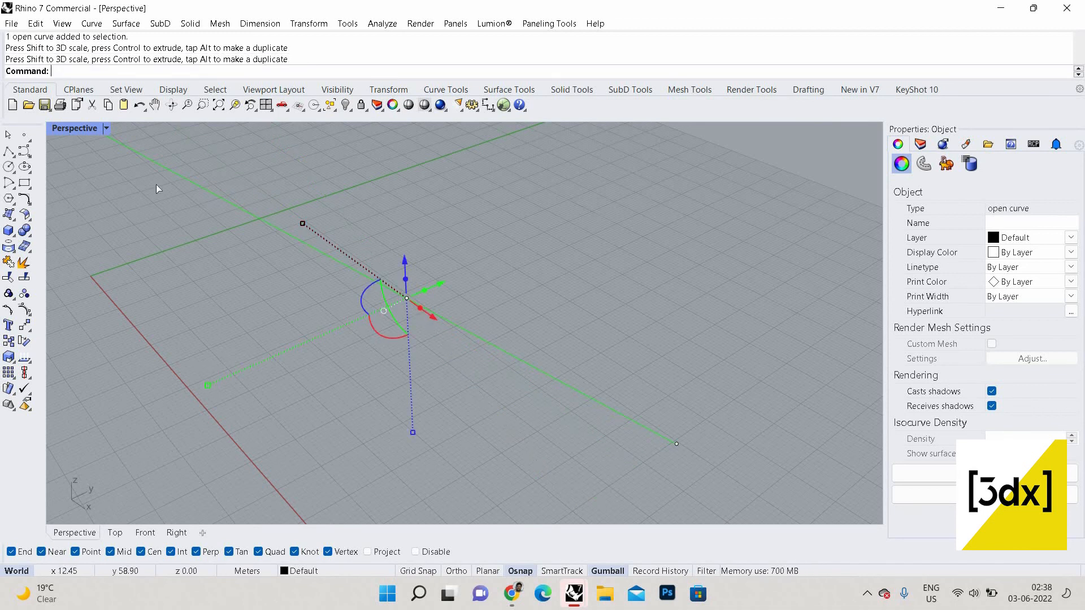
pyautogui.scroll(-6, 539, 314)
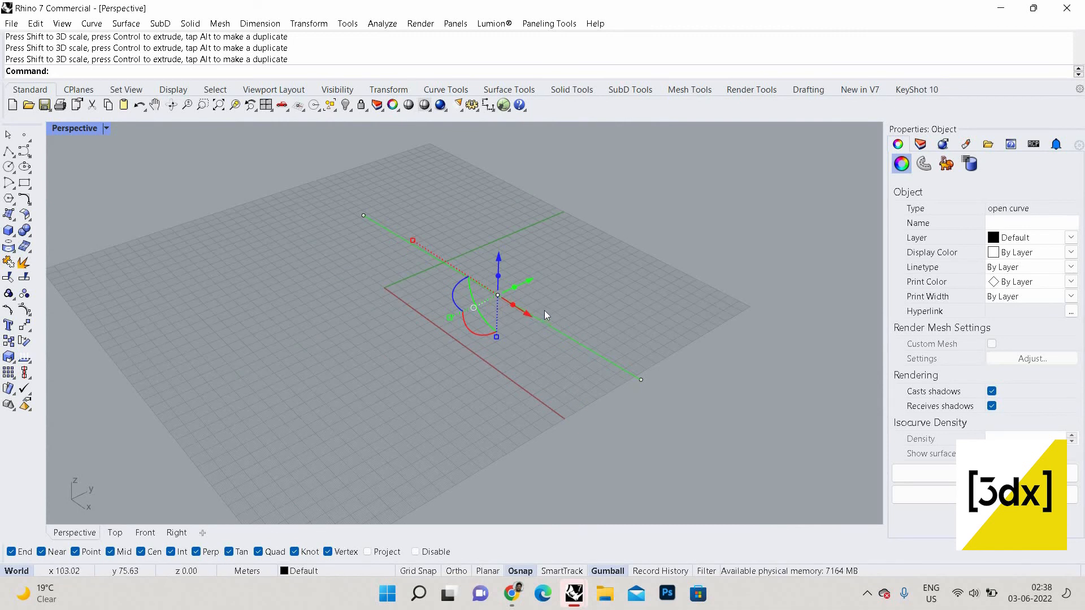
# Step: Undo the Gumball scaling and rotation of the line, and clear the selection
pyautogui.hotkey('ctrl', 'z')
pyautogui.hotkey('ctrl', 'z')
pyautogui.hotkey('ctrl', 'z')
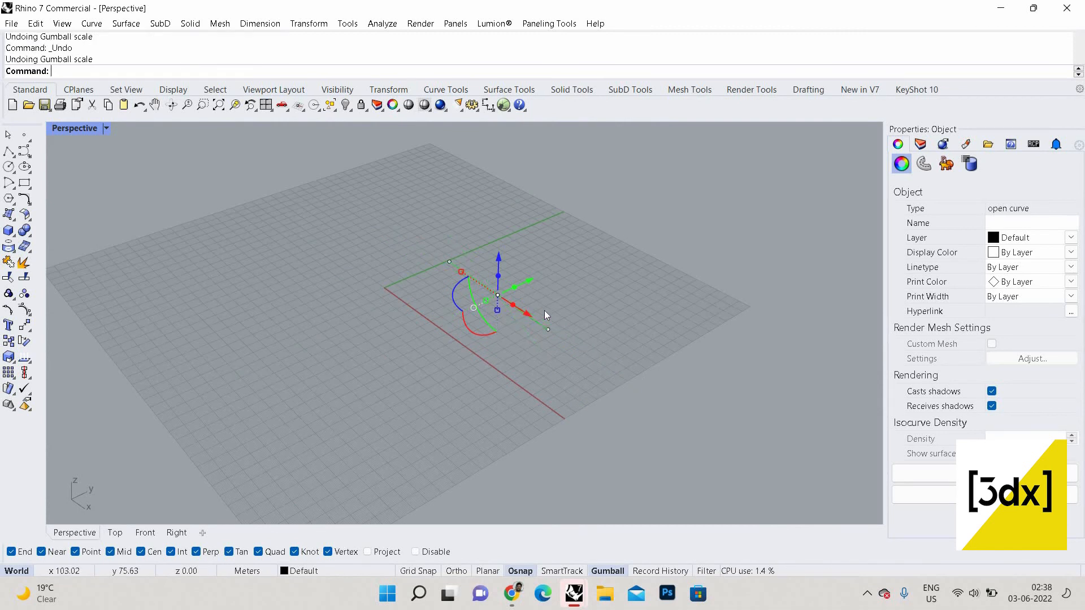
pyautogui.hotkey('ctrl', 'z')
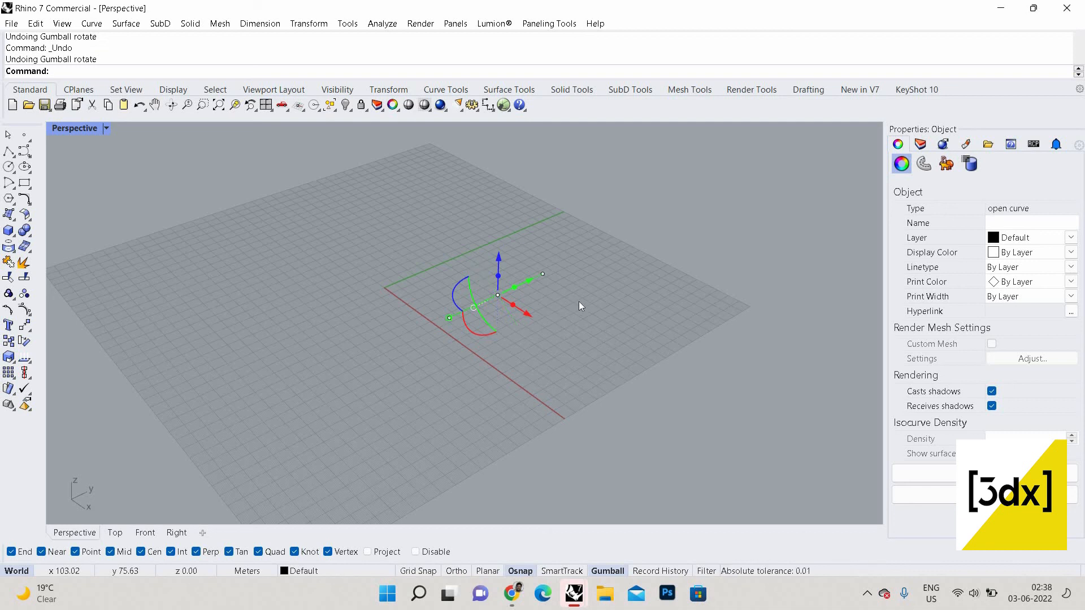
pyautogui.click(579, 300)
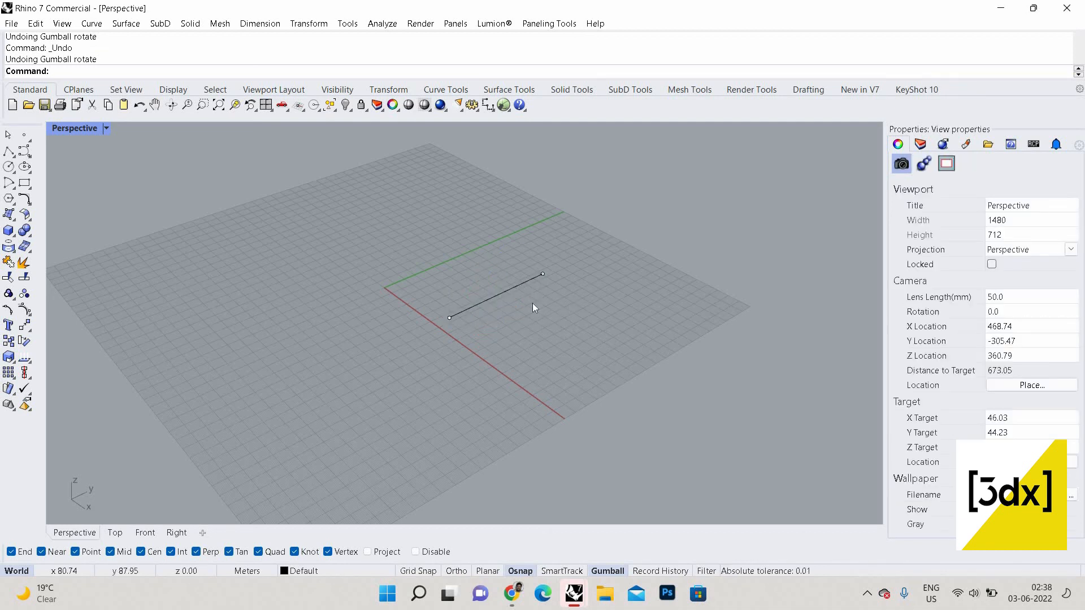
# Step: Select the remaining test line and delete it from the Perspective view
pyautogui.scroll(3, 531, 282)
pyautogui.click(521, 285)
pyautogui.click(616, 222)
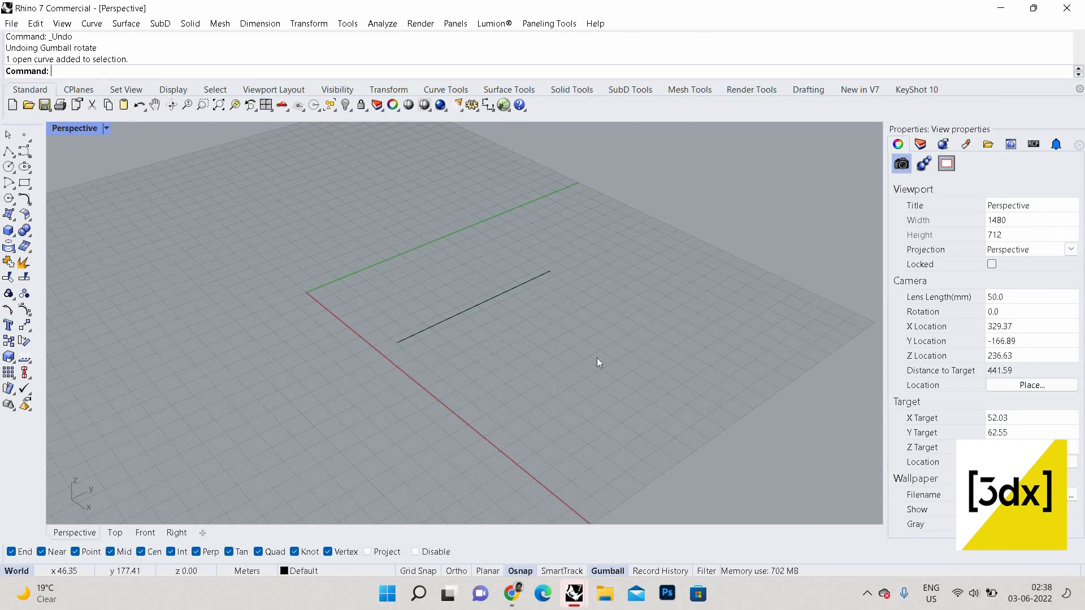
pyautogui.click(508, 290)
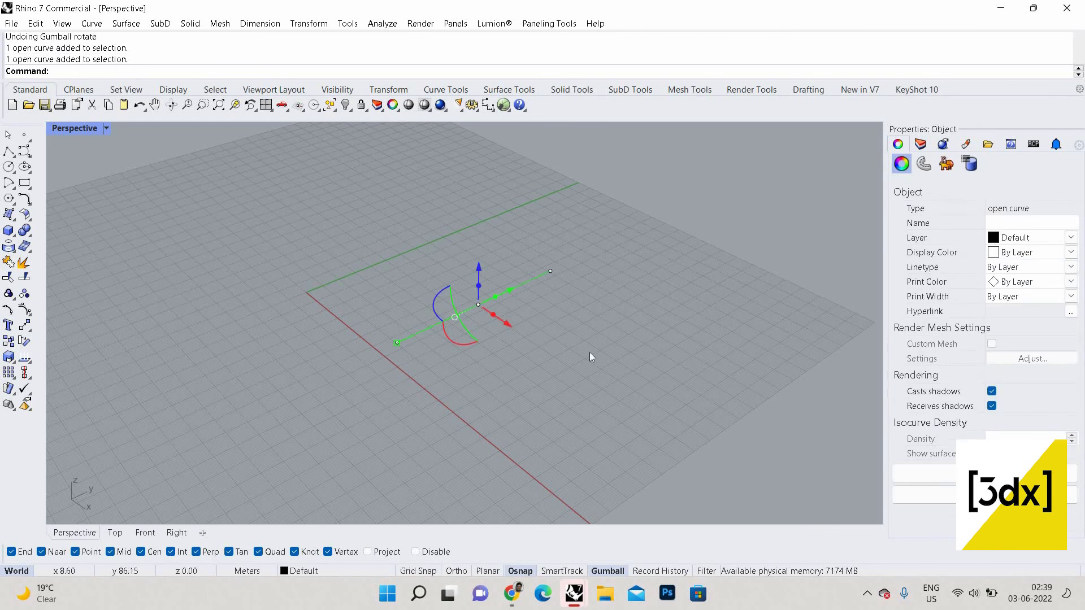
pyautogui.moveTo(588, 352); pyautogui.dragTo(414, 206)
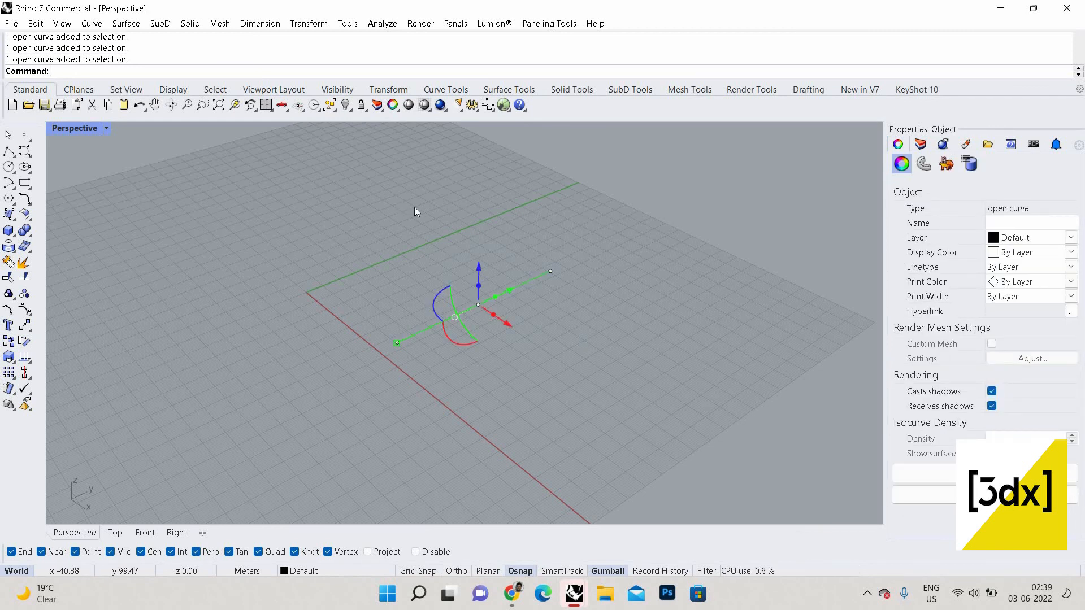
pyautogui.press('Delete')
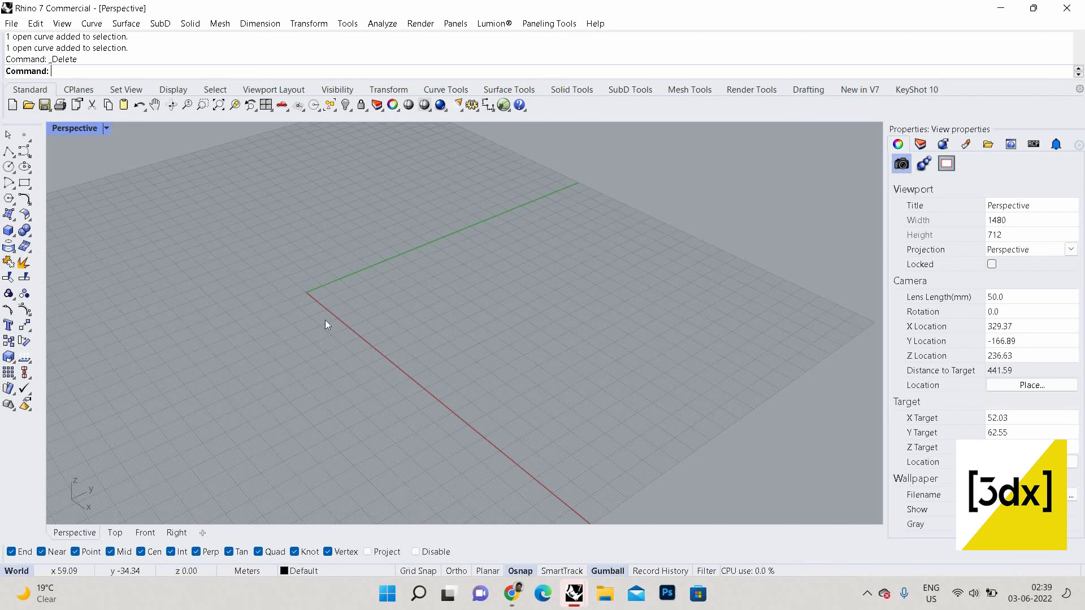
# Step: Place two separate point objects on the grid between the red and green axes
pyautogui.scroll(-5, 326, 324)
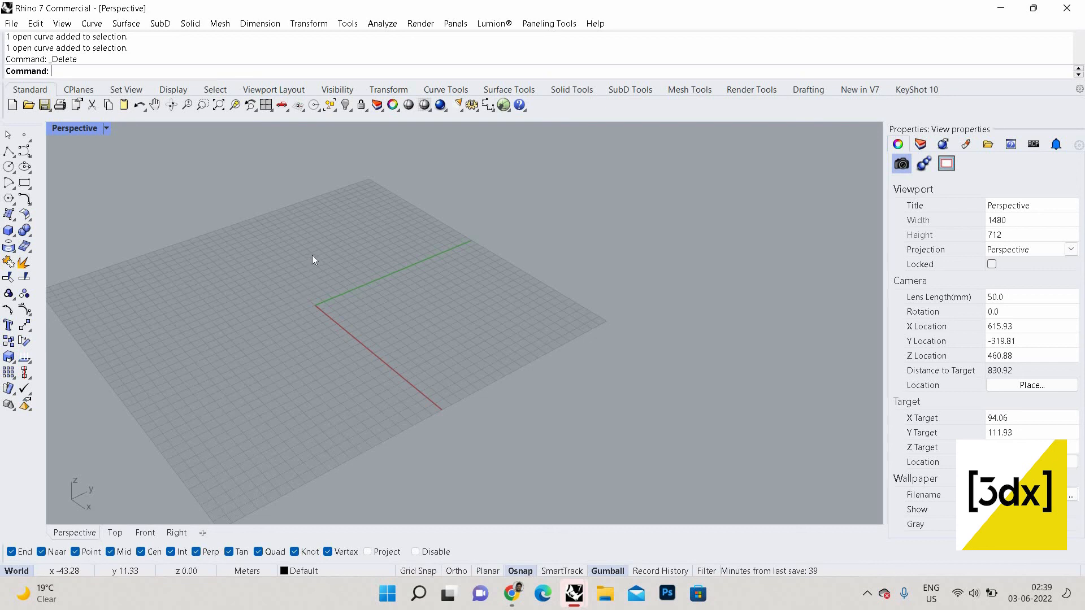
pyautogui.scroll(3, 332, 291)
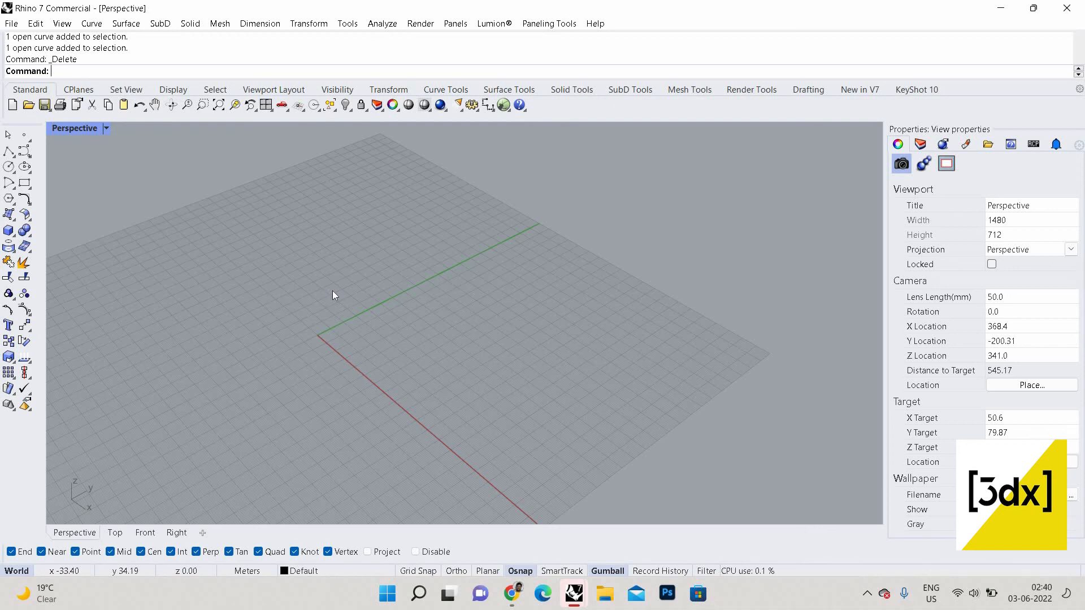
pyautogui.scroll(3, 342, 293)
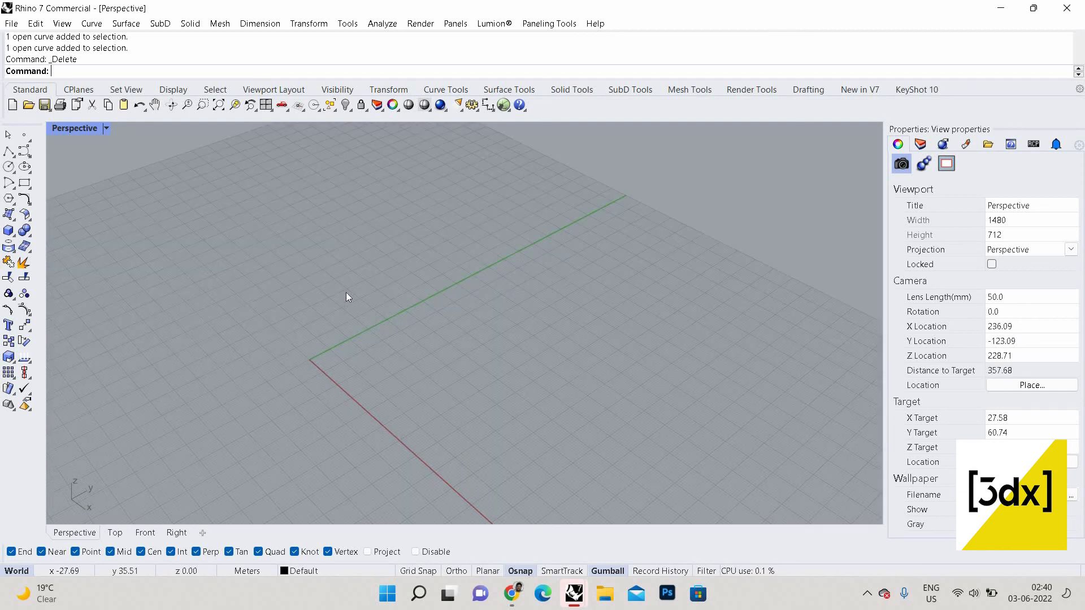
pyautogui.click(24, 133)
pyautogui.click(491, 341)
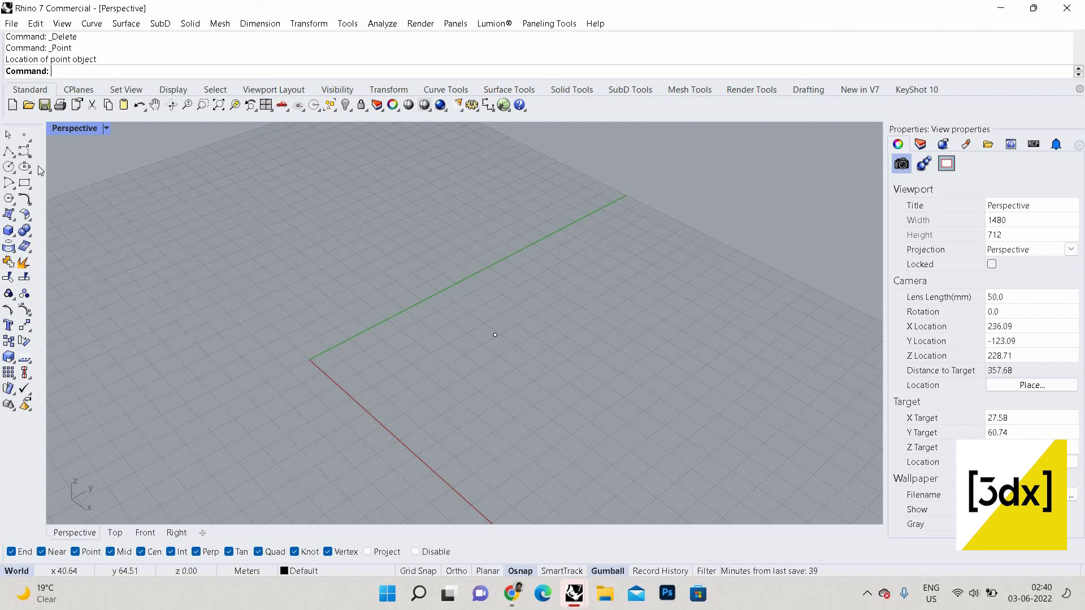
pyautogui.click(24, 135)
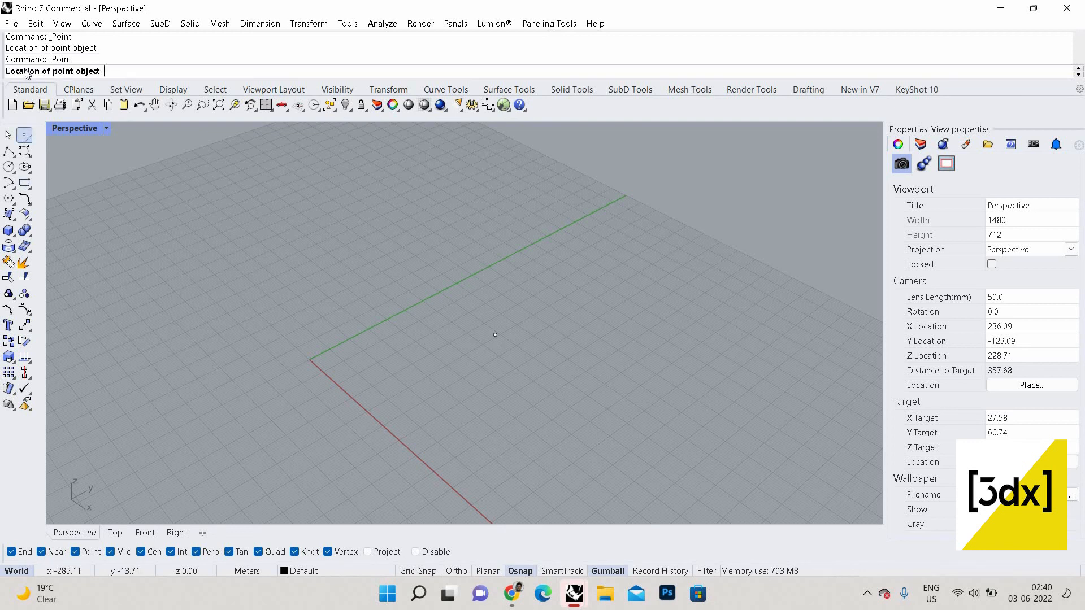
pyautogui.click(404, 358)
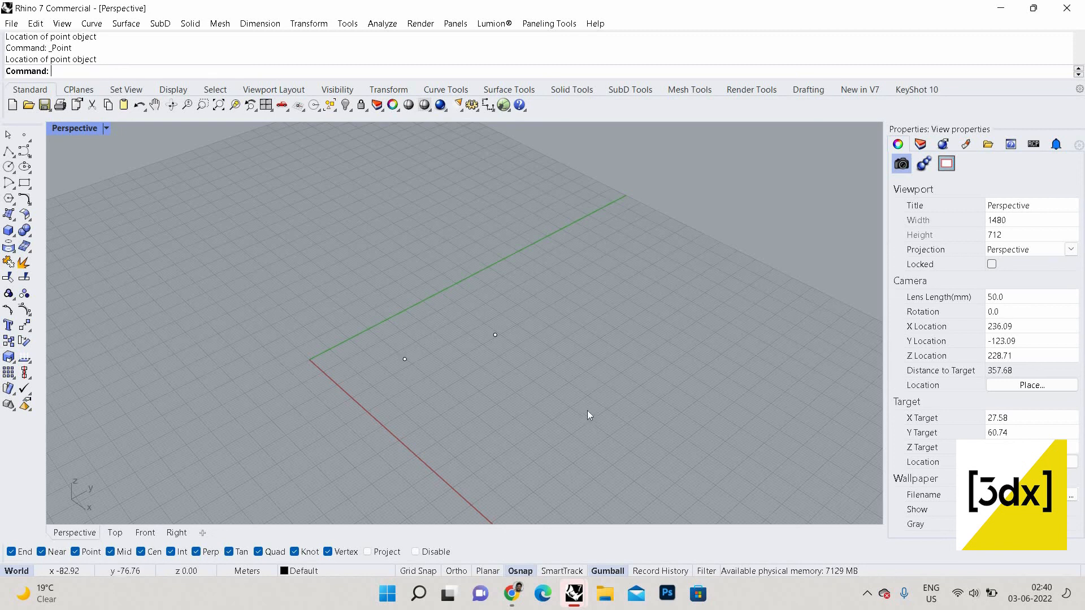
# Step: Select both point objects together and delete them
pyautogui.moveTo(361, 219); pyautogui.dragTo(559, 373)
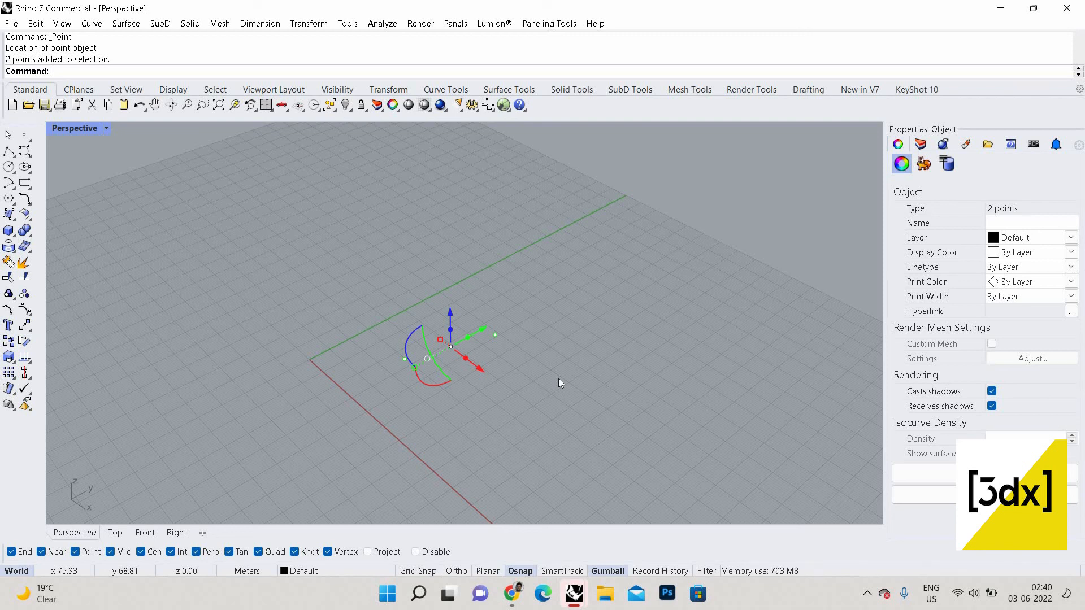
pyautogui.moveTo(152, 250); pyautogui.dragTo(152, 249)
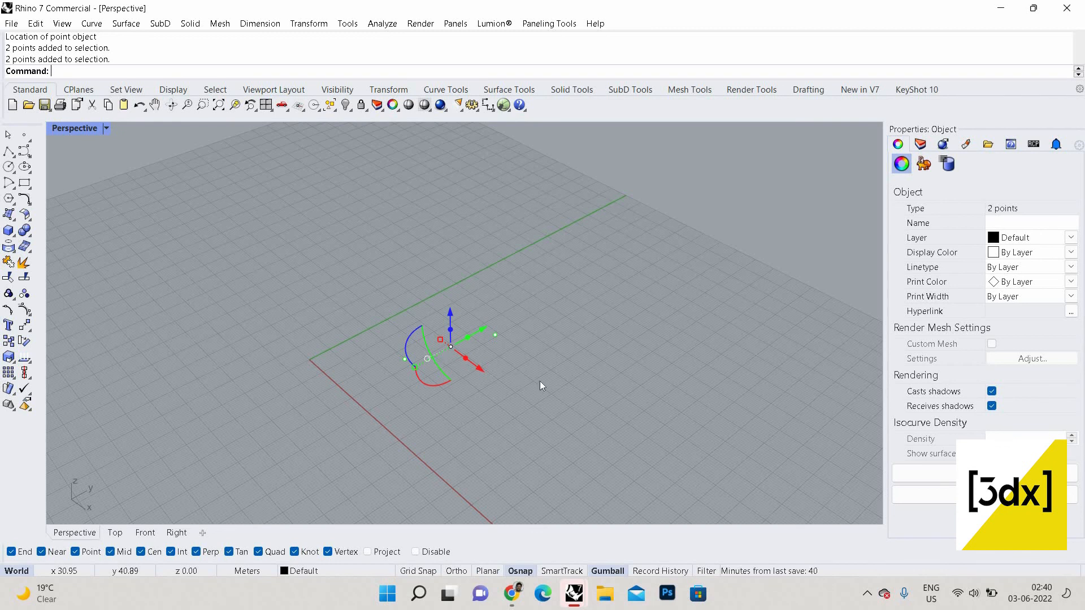
pyautogui.moveTo(540, 381); pyautogui.dragTo(324, 249)
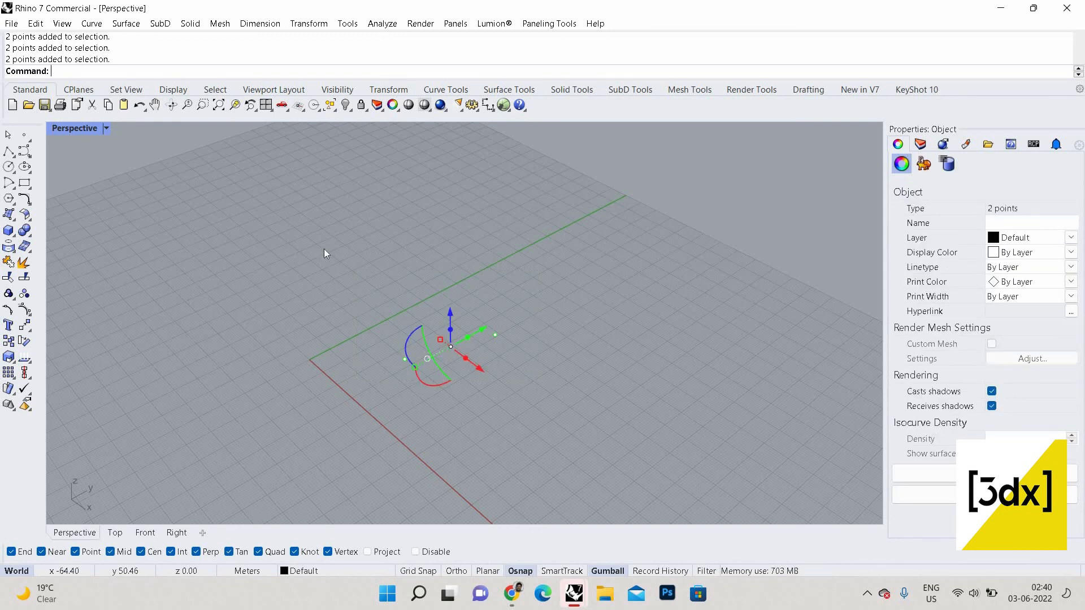
pyautogui.press('Delete')
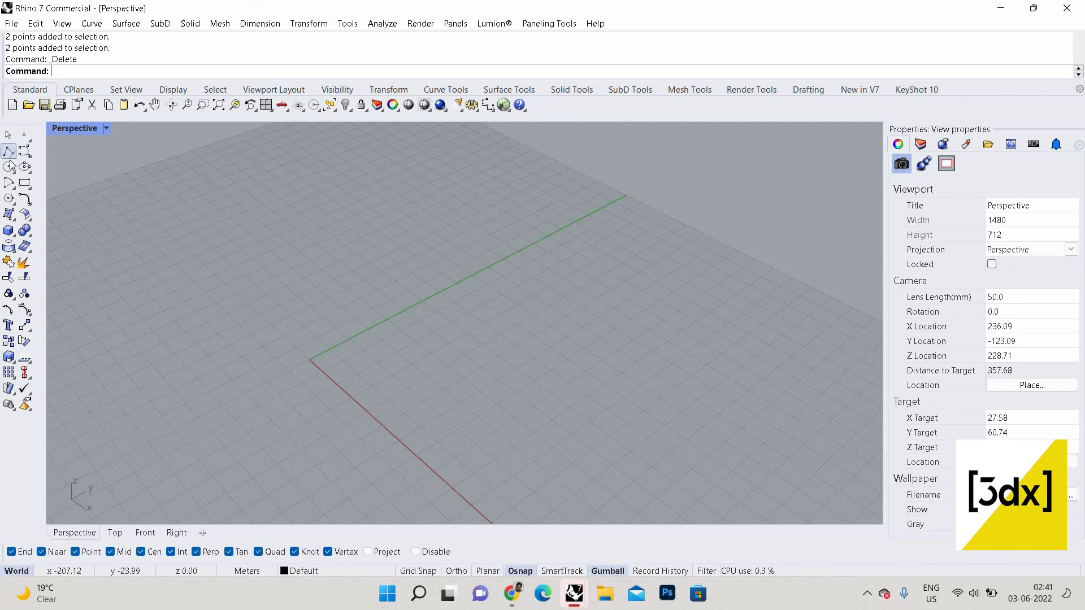
# Step: Draw an open polyline with four straight segments between the red and green axes
pyautogui.click(8, 183)
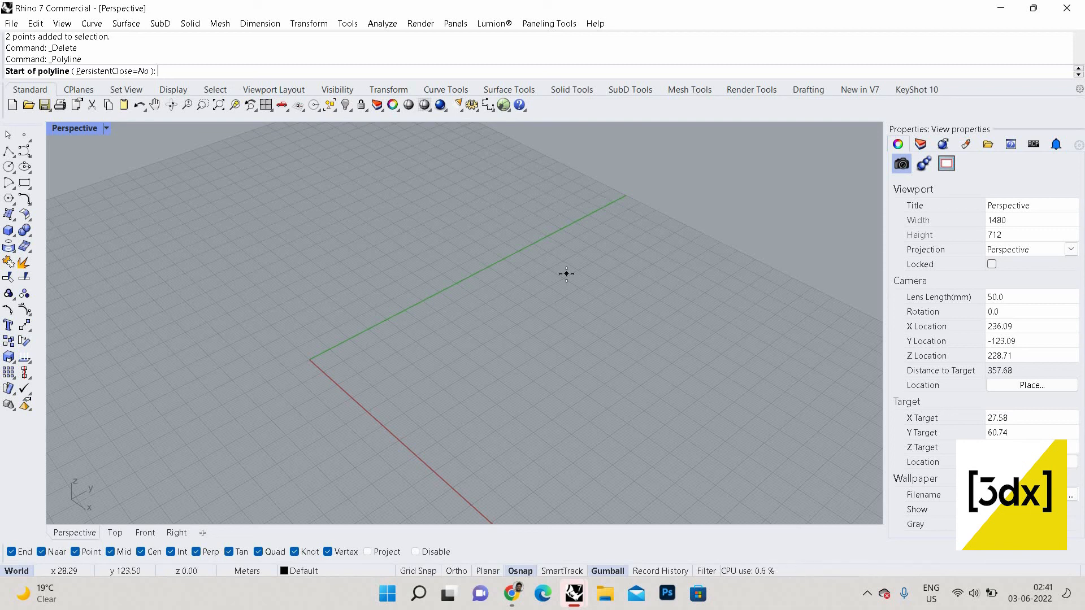
pyautogui.click(375, 341)
pyautogui.click(522, 274)
pyautogui.click(553, 342)
pyautogui.click(554, 445)
pyautogui.click(463, 442)
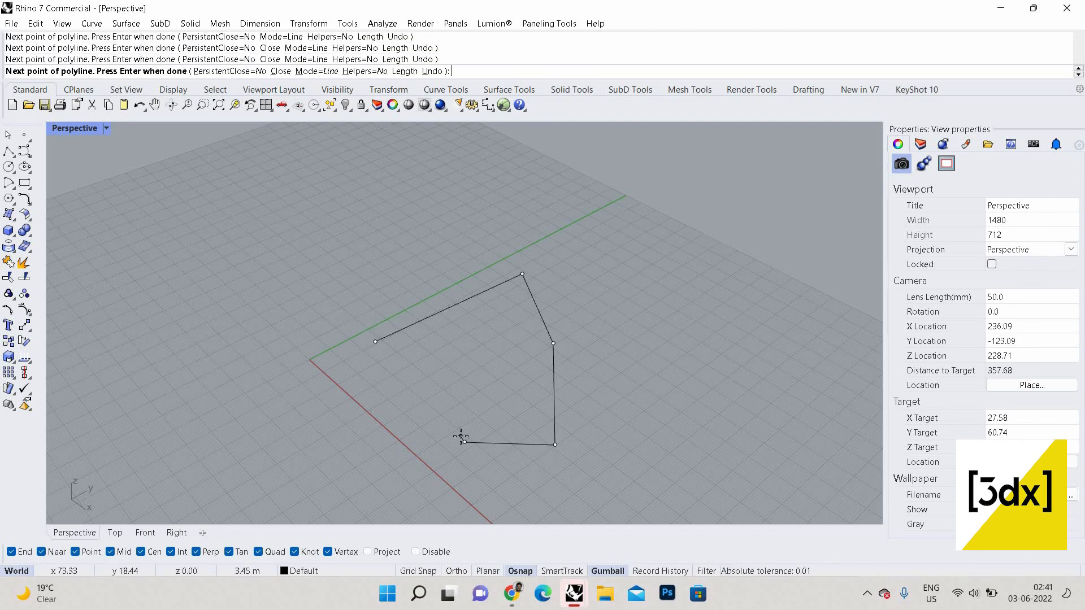
pyautogui.press('Return')
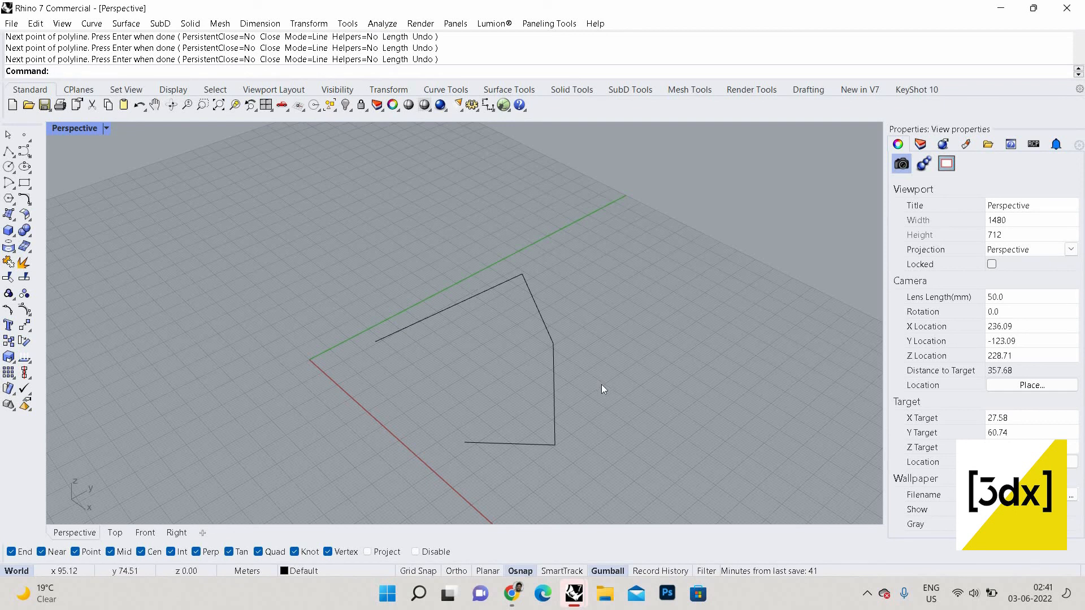
# Step: Draw a closed five-sided polyline near the grid's edge, beside the open polyline
pyautogui.click(8, 151)
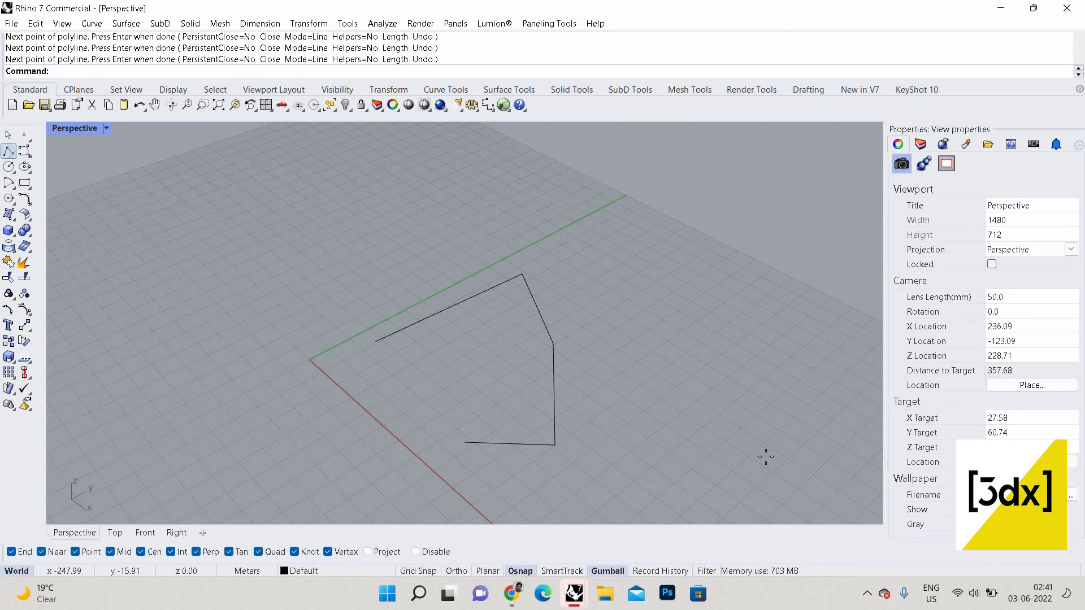
pyautogui.scroll(-2, 591, 383)
pyautogui.click(593, 387)
pyautogui.click(643, 374)
pyautogui.click(716, 465)
pyautogui.click(572, 481)
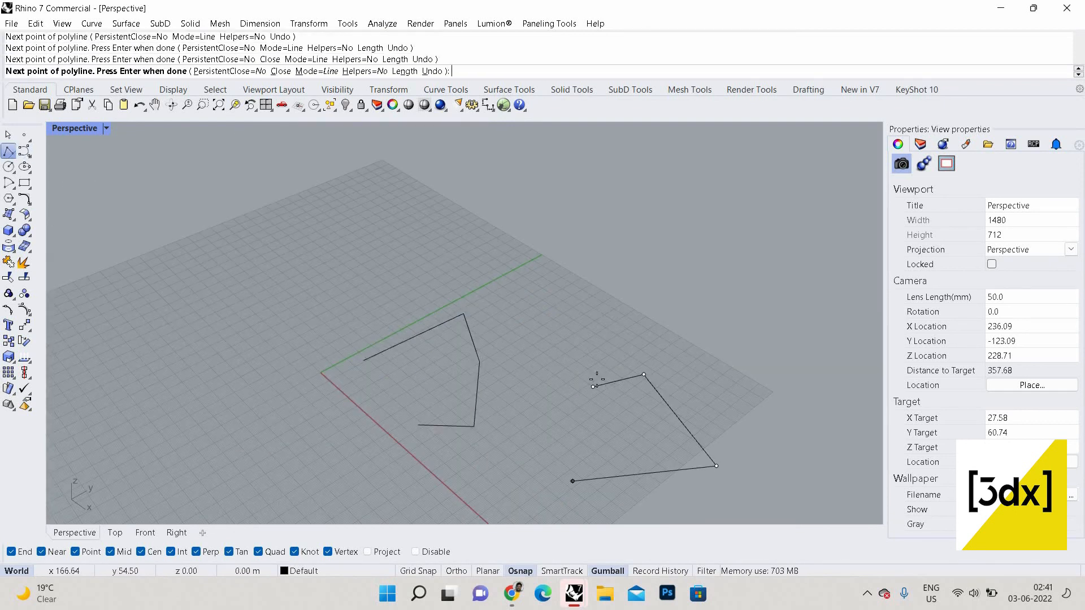
pyautogui.click(561, 441)
pyautogui.press('Return')
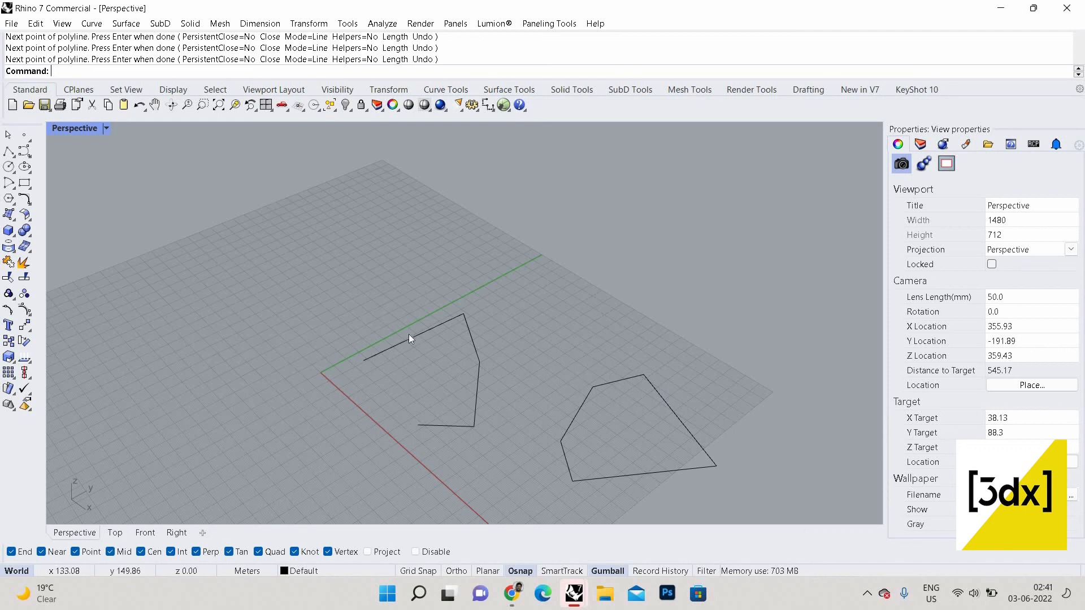
# Step: Draw an open U-shaped degree 3 control point curve with five points beyond the closed polyline
pyautogui.keyDown('shift'); pyautogui.moveTo(615, 398); pyautogui.dragTo(492, 362, button='right'); pyautogui.keyUp('shift')
pyautogui.click(22, 157)
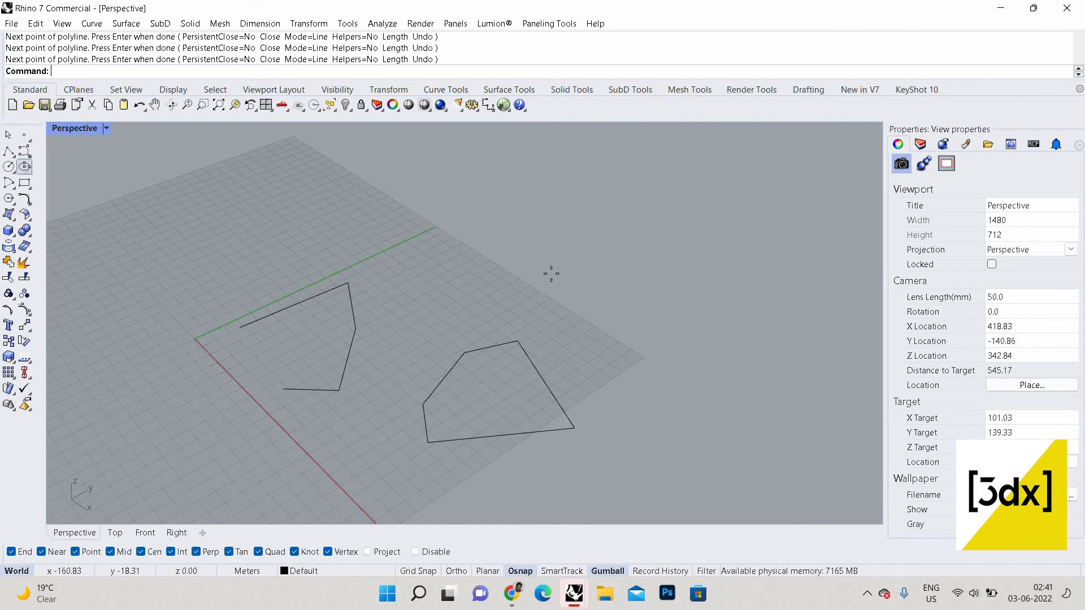
pyautogui.click(478, 239)
pyautogui.click(691, 311)
pyautogui.click(675, 394)
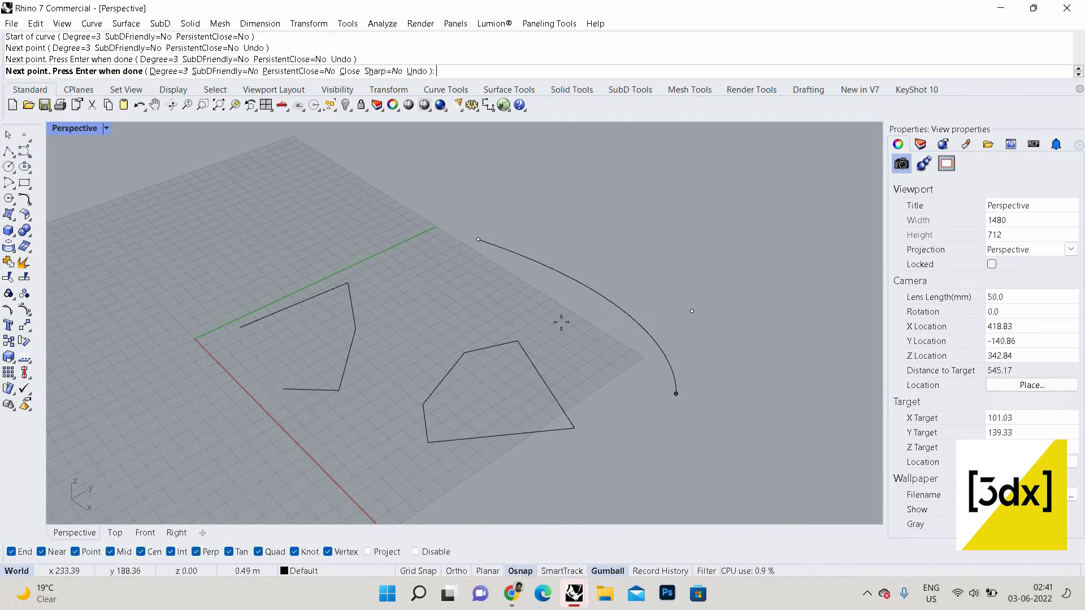
pyautogui.click(592, 356)
pyautogui.click(529, 310)
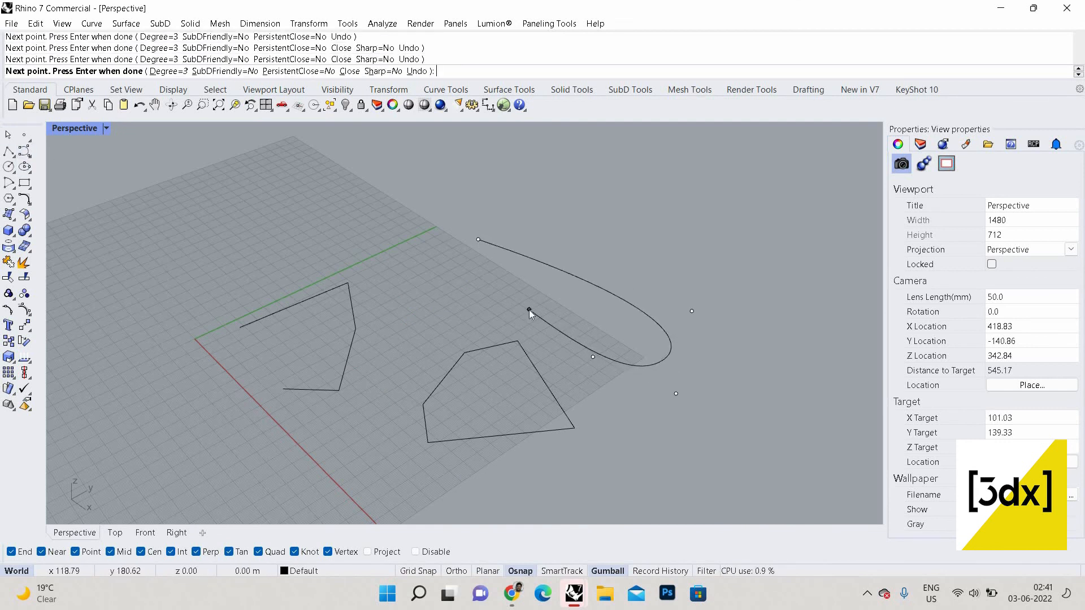
pyautogui.rightClick(580, 333)
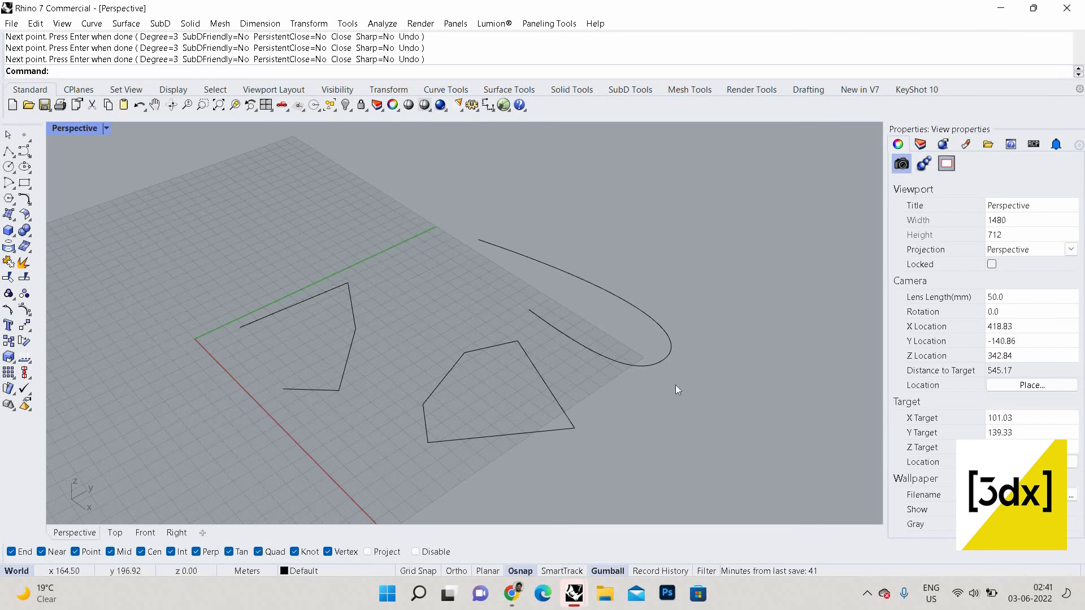
# Step: Select the open polyline and the U-shaped curve in turn to check their curve type, and clear the selection
pyautogui.scroll(2, 656, 368)
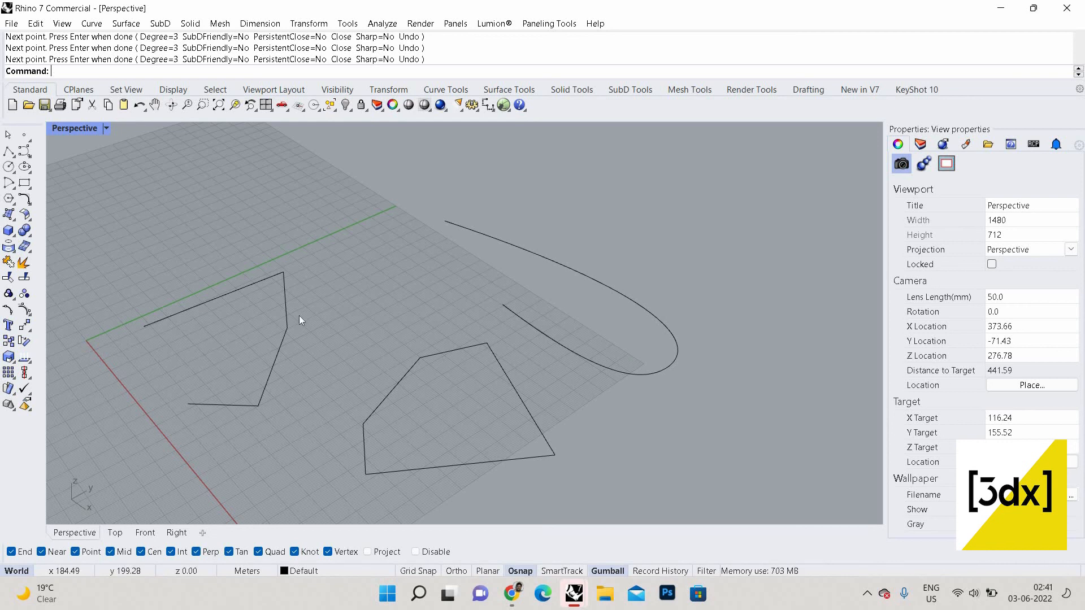
pyautogui.scroll(-2, 416, 254)
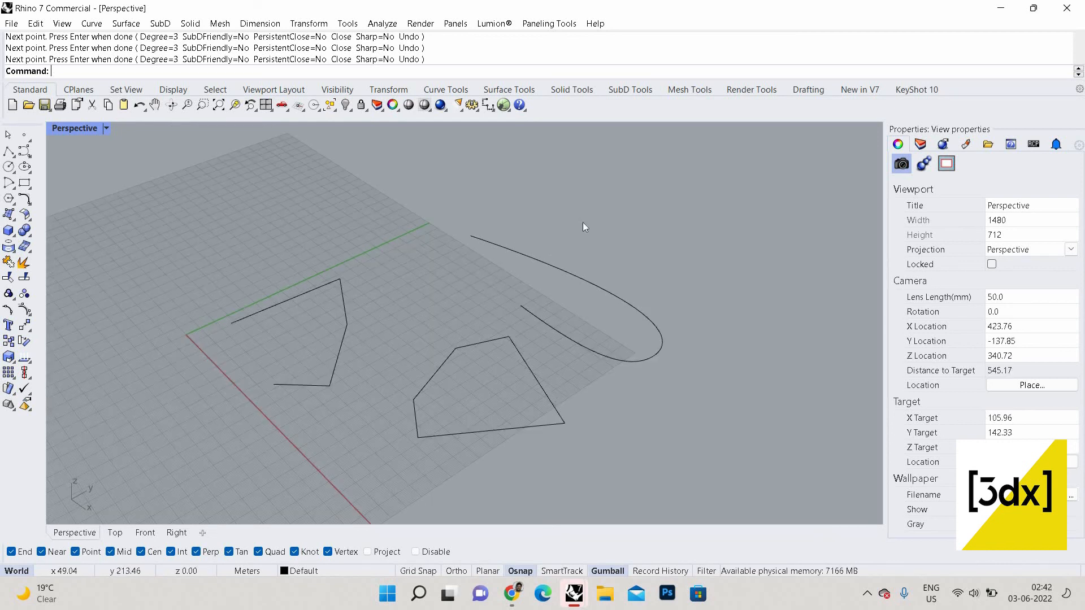
pyautogui.click(324, 284)
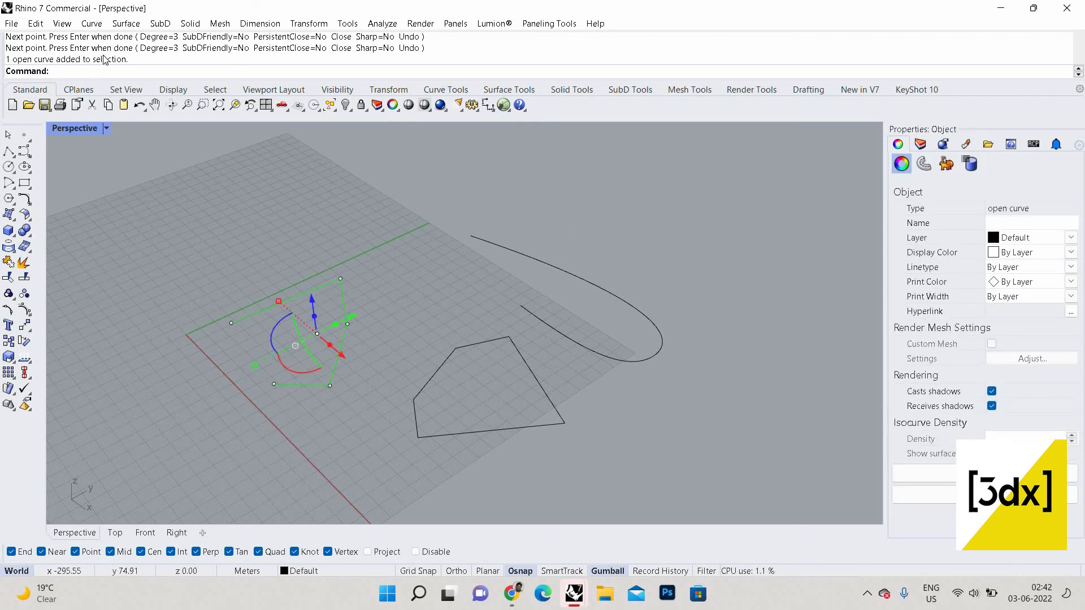
pyautogui.click(605, 287)
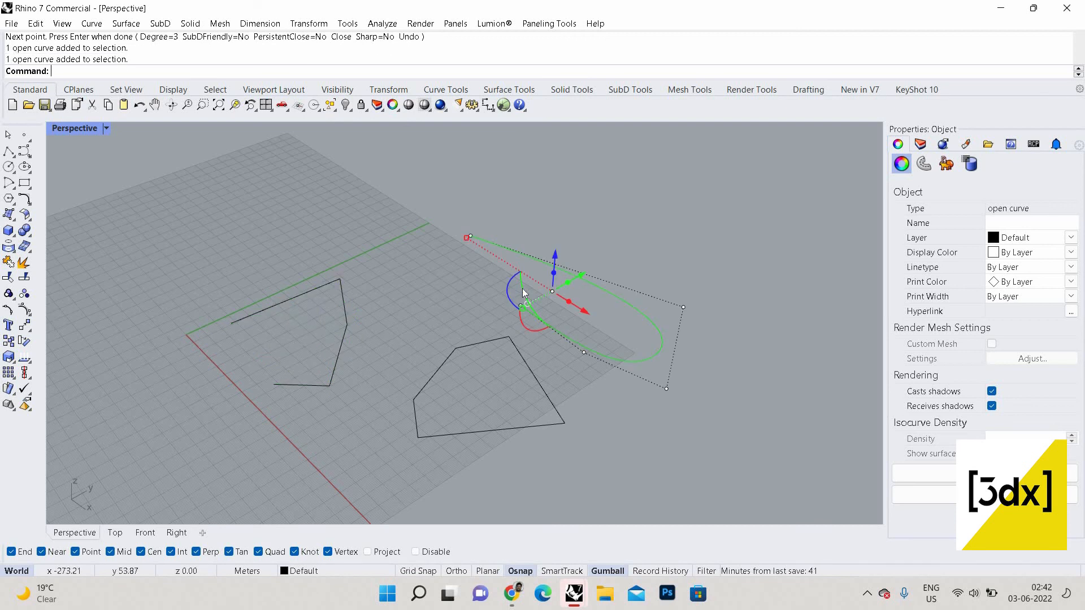
pyautogui.click(320, 285)
pyautogui.click(582, 345)
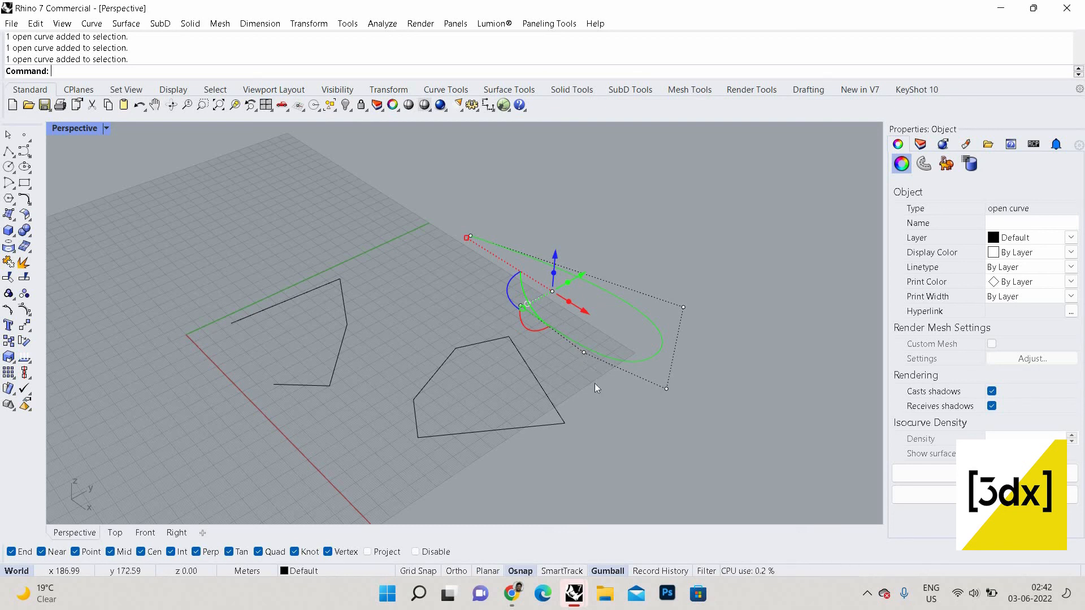
pyautogui.press('Escape')
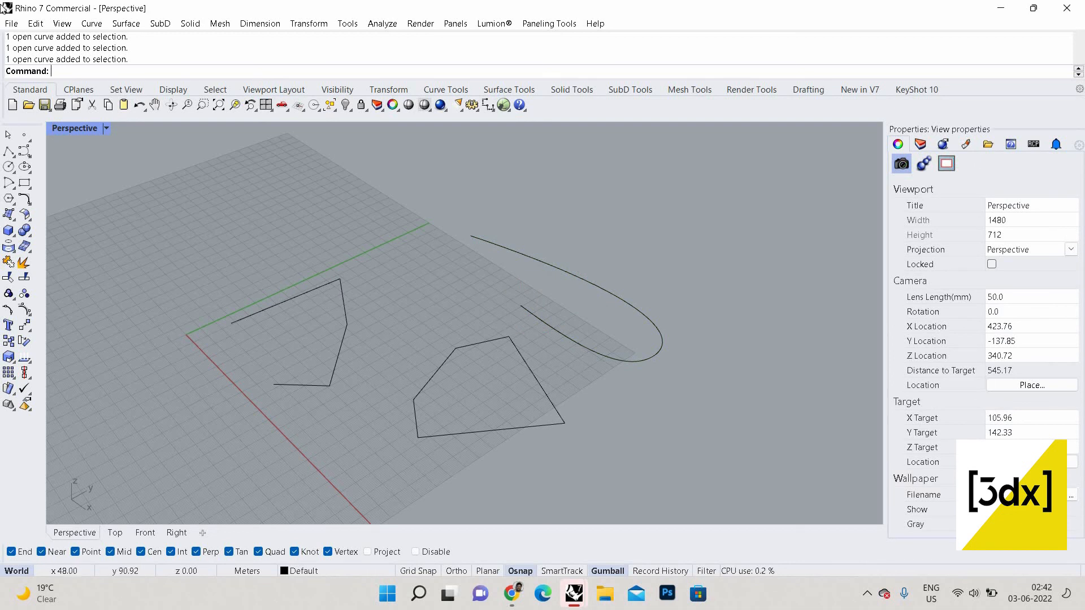
# Step: Compare the curve type reported for the two open curves and the five-sided polyline, selecting each one, and deselect everything
pyautogui.click(346, 305)
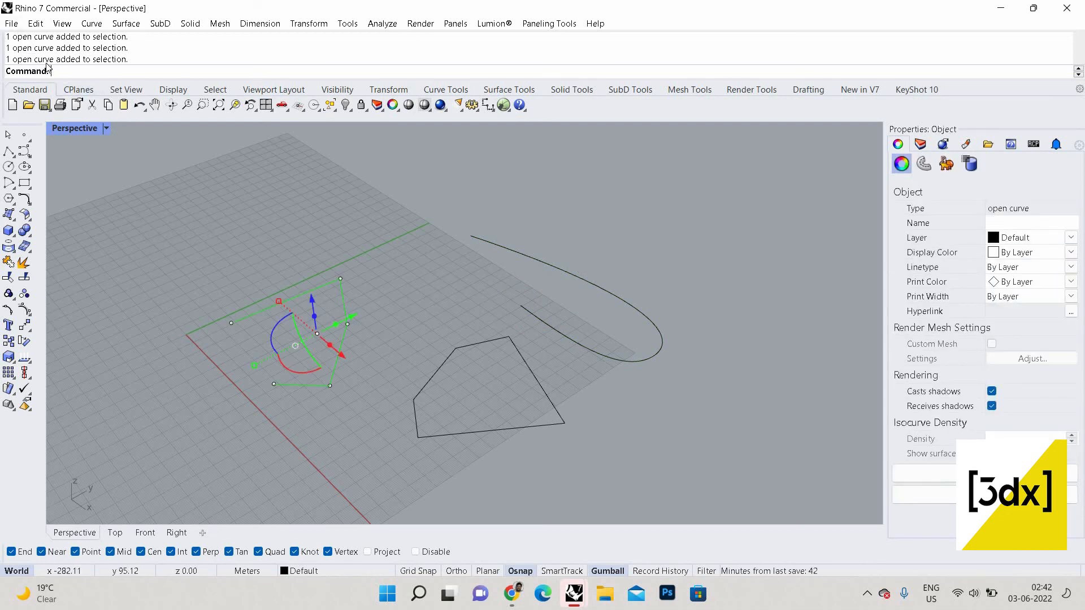
pyautogui.click(551, 330)
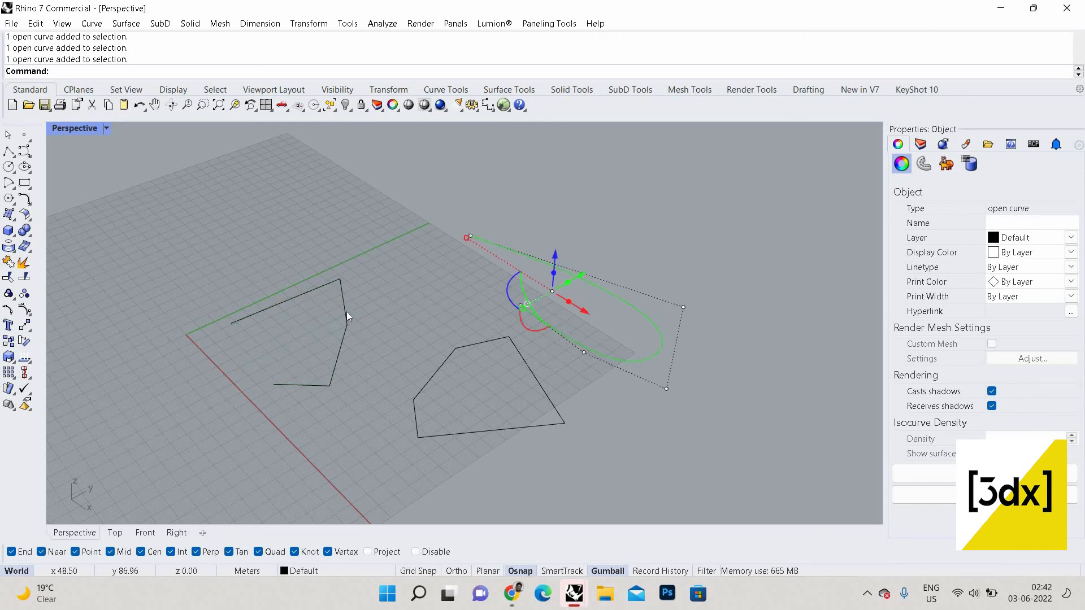
pyautogui.click(346, 315)
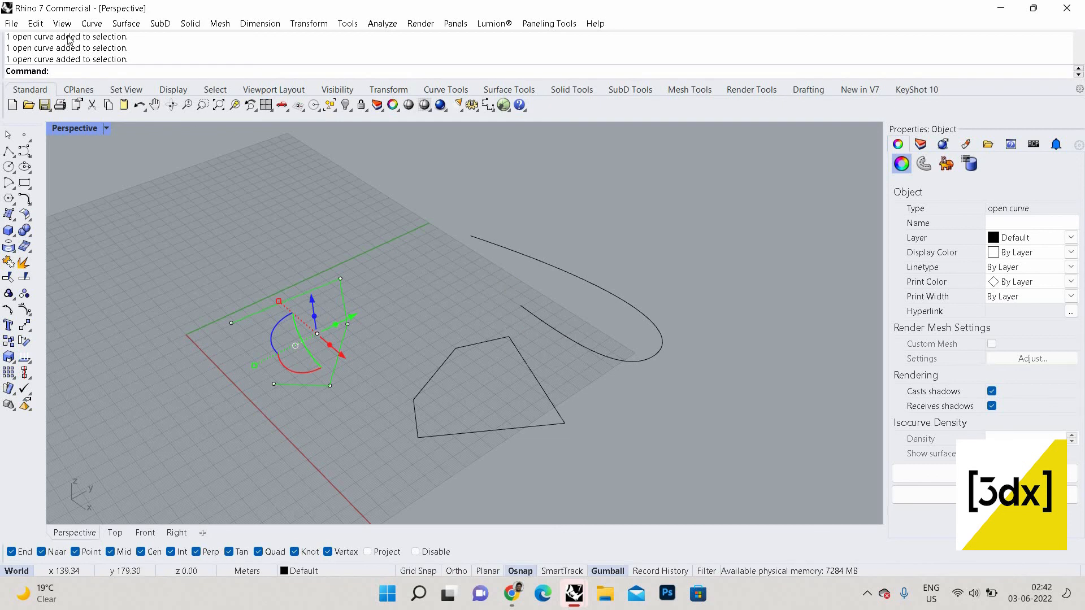
pyautogui.click(558, 331)
pyautogui.click(482, 341)
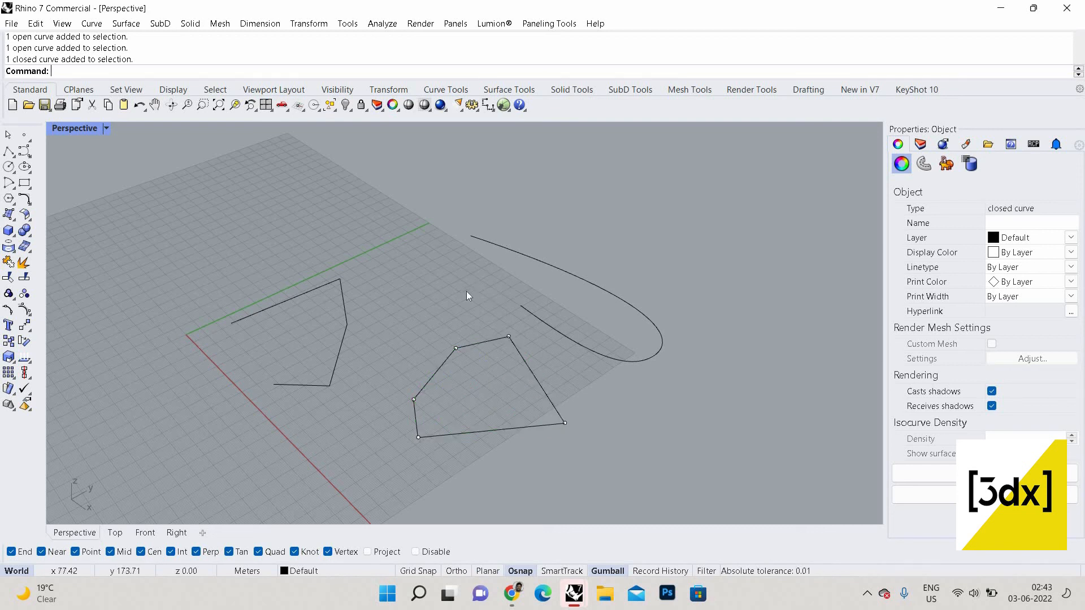
pyautogui.press('Escape')
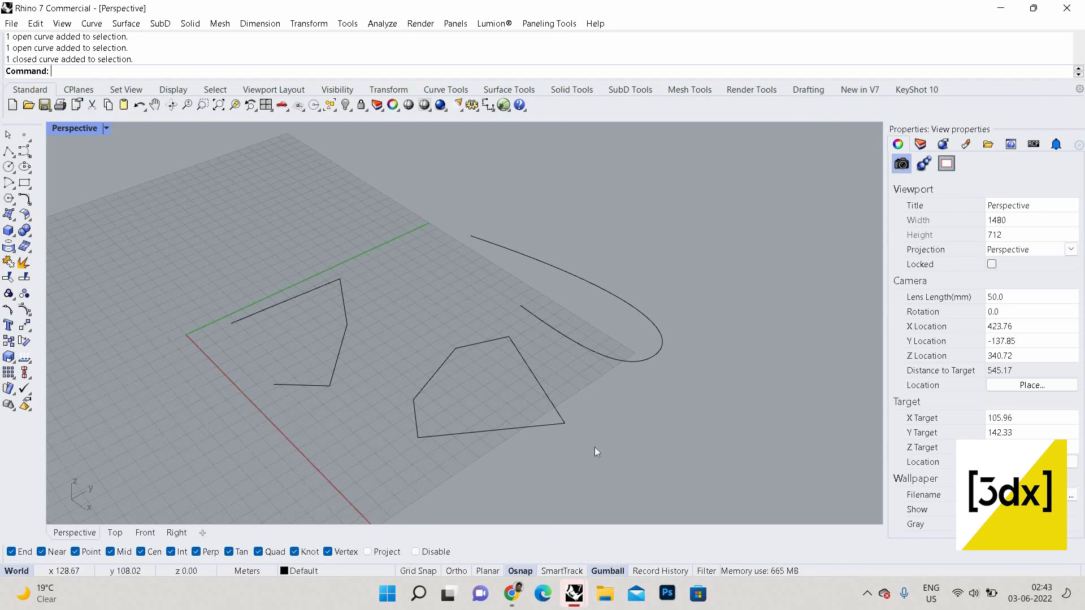
# Step: Extrude the closed five-sided polyline upward about 86 m as a solid, with both-sides off
pyautogui.click(546, 386)
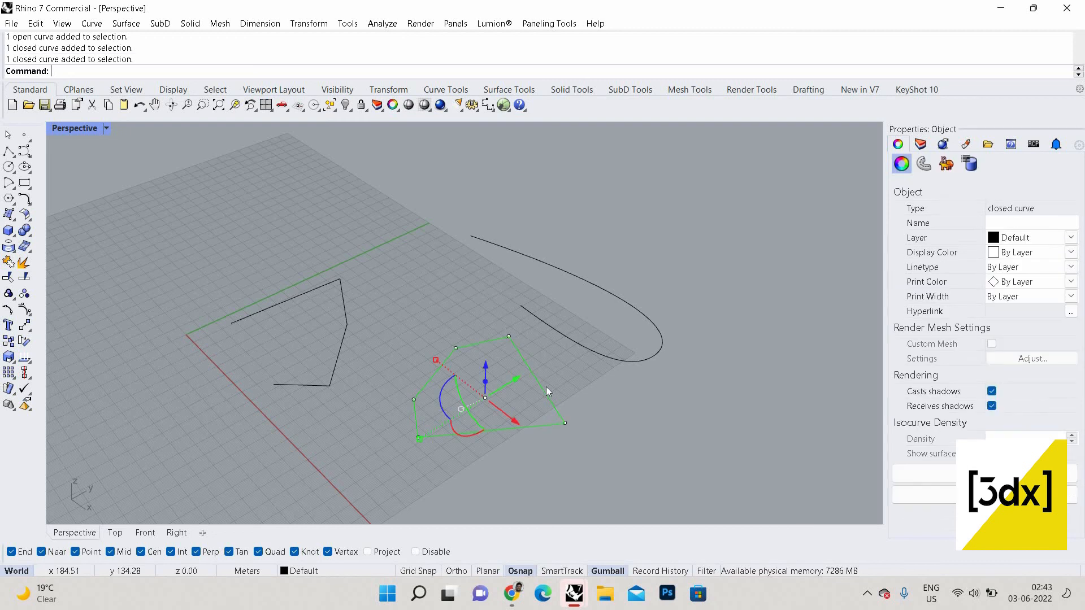
pyautogui.write('ExtrudeCrv')
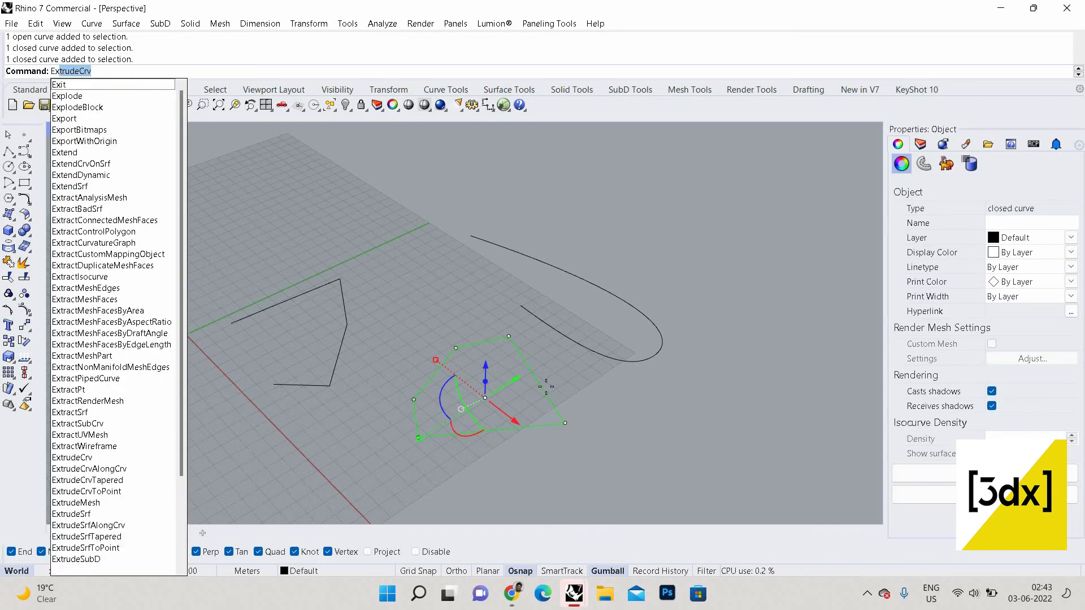
pyautogui.press('Return')
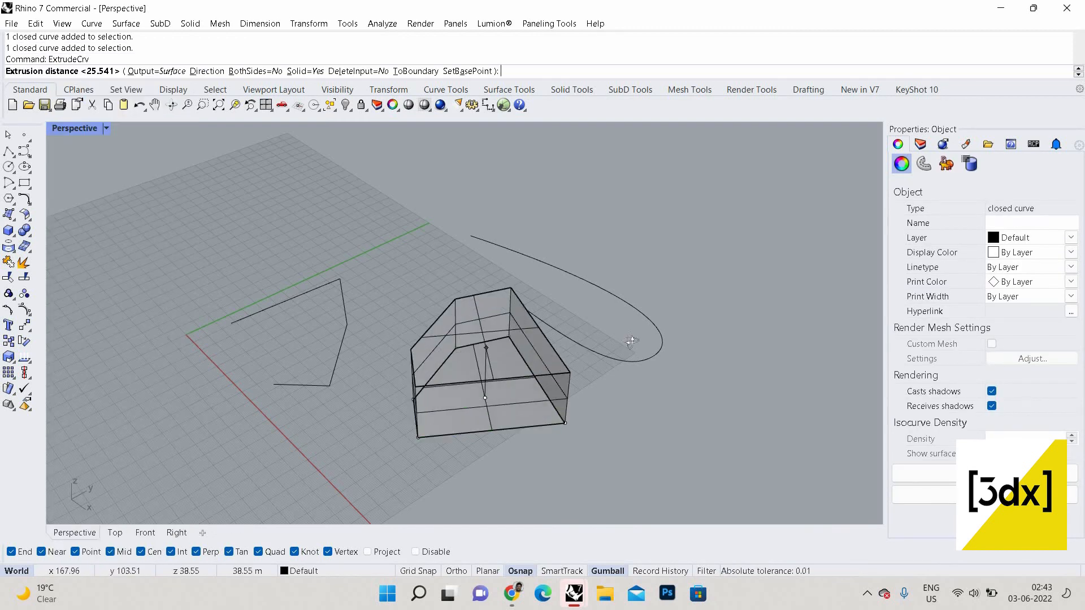
pyautogui.moveTo(628, 317)
pyautogui.mouseDown(button='right')
pyautogui.moveTo(602, 288)
pyautogui.moveTo(587, 235)
pyautogui.moveTo(486, 293)
pyautogui.mouseUp(button='right')
pyautogui.scroll(4, 591, 233)
pyautogui.click(666, 255)
pyautogui.moveTo(633, 248); pyautogui.dragTo(502, 320, button='right')
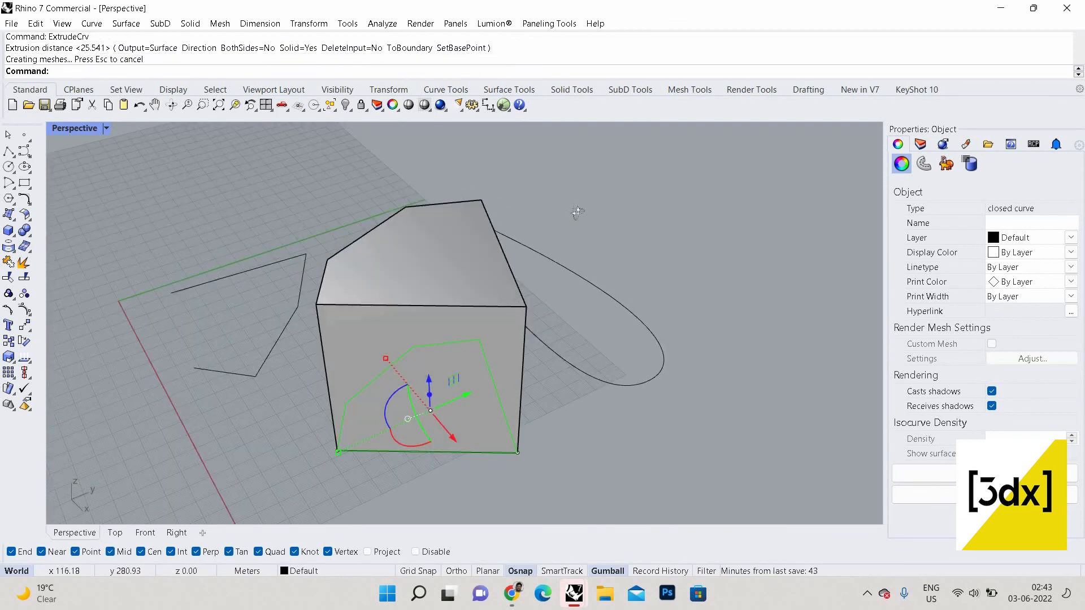
pyautogui.moveTo(573, 282); pyautogui.dragTo(520, 265, button='right')
pyautogui.rightClick(521, 265)
pyautogui.moveTo(521, 265); pyautogui.dragTo(527, 306, button='right')
pyautogui.press('Escape')
pyautogui.moveTo(392, 439); pyautogui.dragTo(415, 398, button='right')
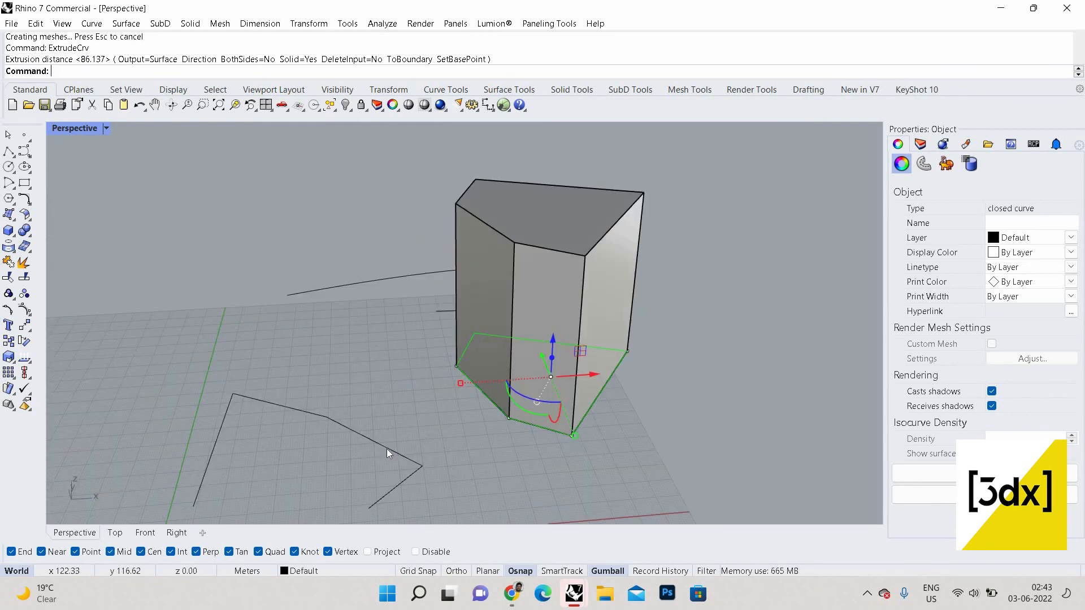
# Step: Extrude the open polyline upward about 89 m beside the solid, and clear the selection
pyautogui.click(387, 448)
pyautogui.rightClick(387, 286)
pyautogui.click(370, 277)
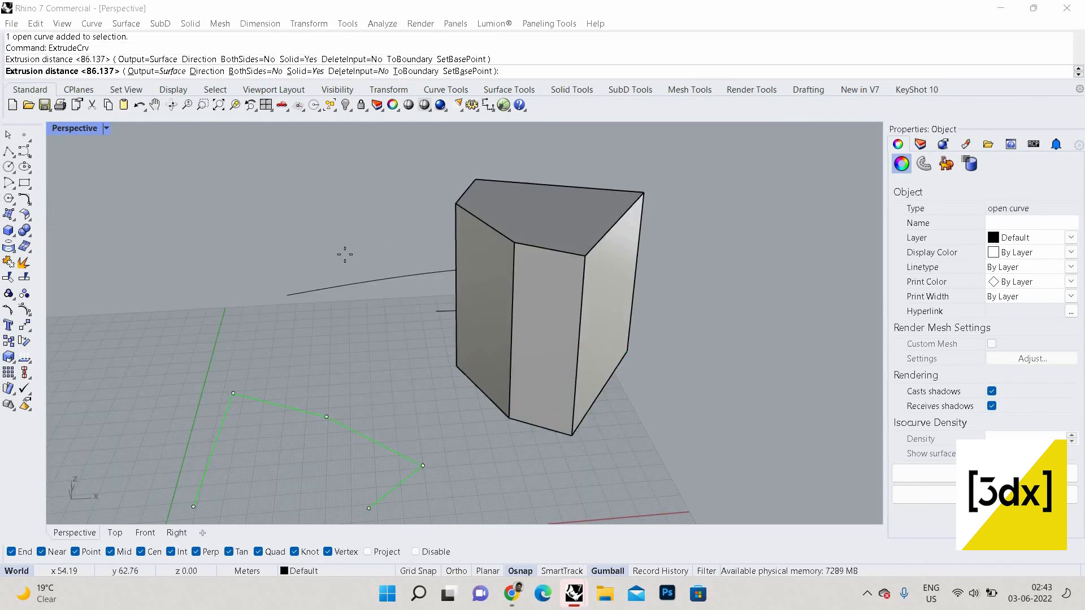
pyautogui.press('Return')
pyautogui.click(295, 252)
pyautogui.moveTo(273, 280)
pyautogui.mouseDown(button='right')
pyautogui.moveTo(386, 201)
pyautogui.moveTo(198, 469)
pyautogui.mouseUp(button='right')
pyautogui.click(198, 468)
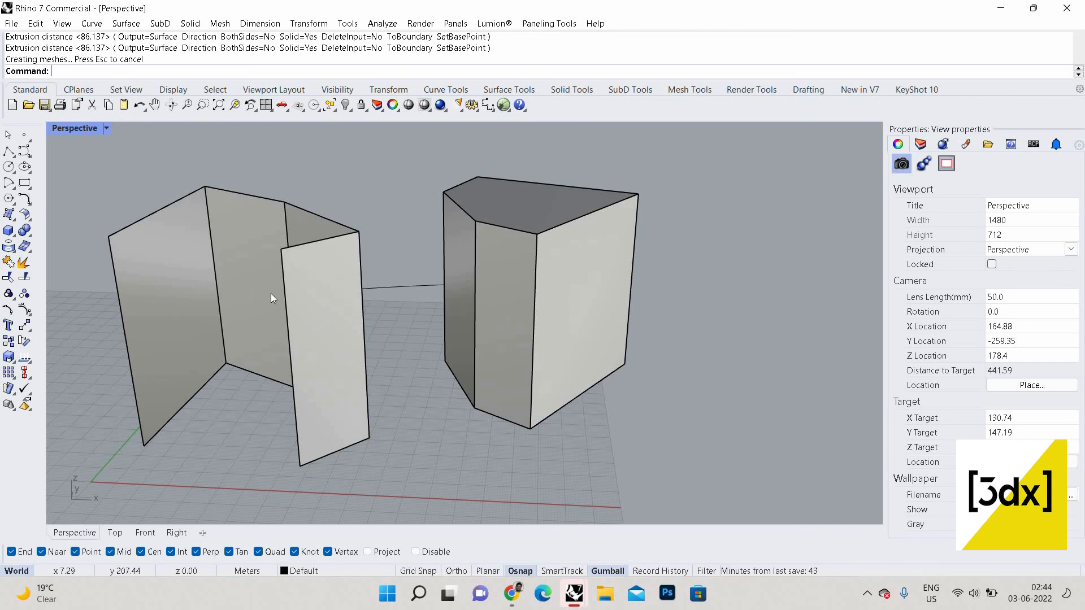
# Step: Select the open and closed extrusions in turn to compare the object type reported for each
pyautogui.click(347, 300)
pyautogui.scroll(-5, 361, 301)
pyautogui.rightClick(405, 307)
pyautogui.moveTo(406, 307); pyautogui.dragTo(324, 301, button='right')
pyautogui.press('Escape')
pyautogui.scroll(3, 325, 300)
pyautogui.click(300, 236)
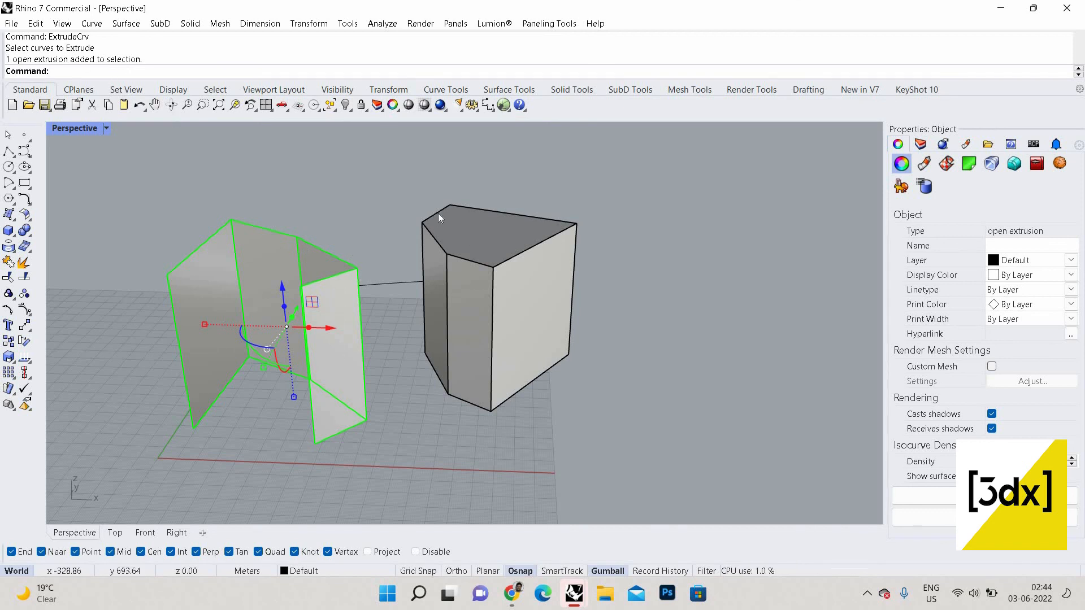
pyautogui.click(363, 235)
pyautogui.click(343, 277)
# Step: Delete the closed extrusion and the open extrusion, keeping their base curves
pyautogui.click(457, 272)
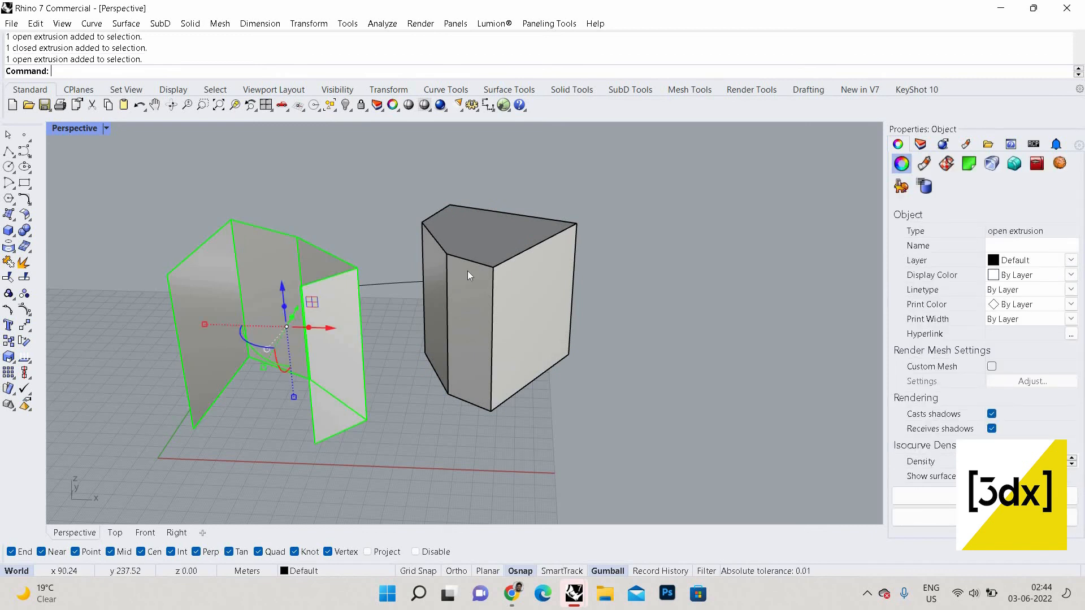
pyautogui.press('Delete')
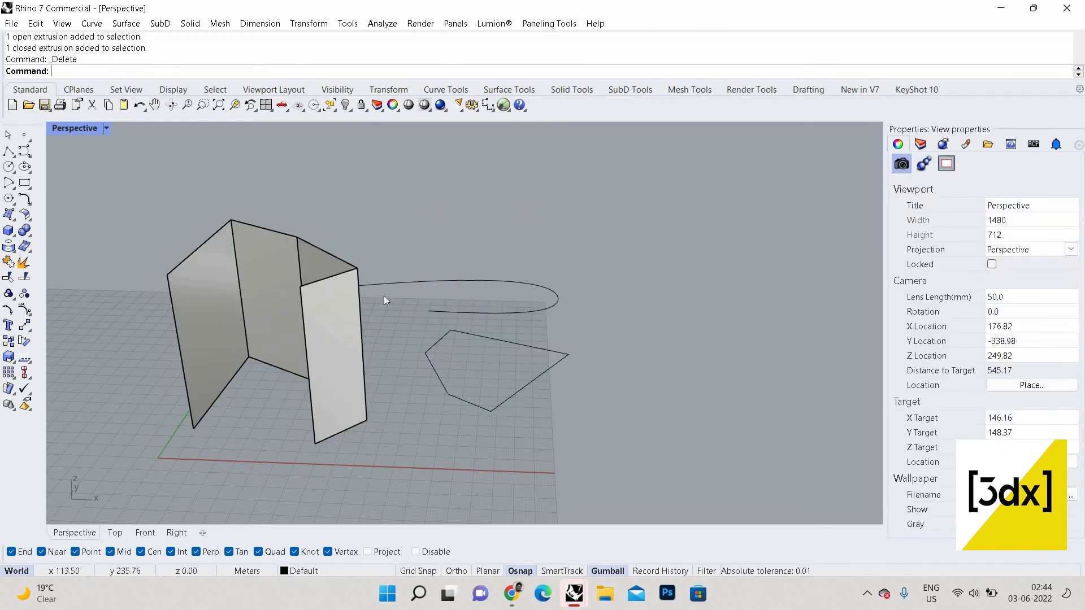
pyautogui.click(351, 299)
pyautogui.press('Delete')
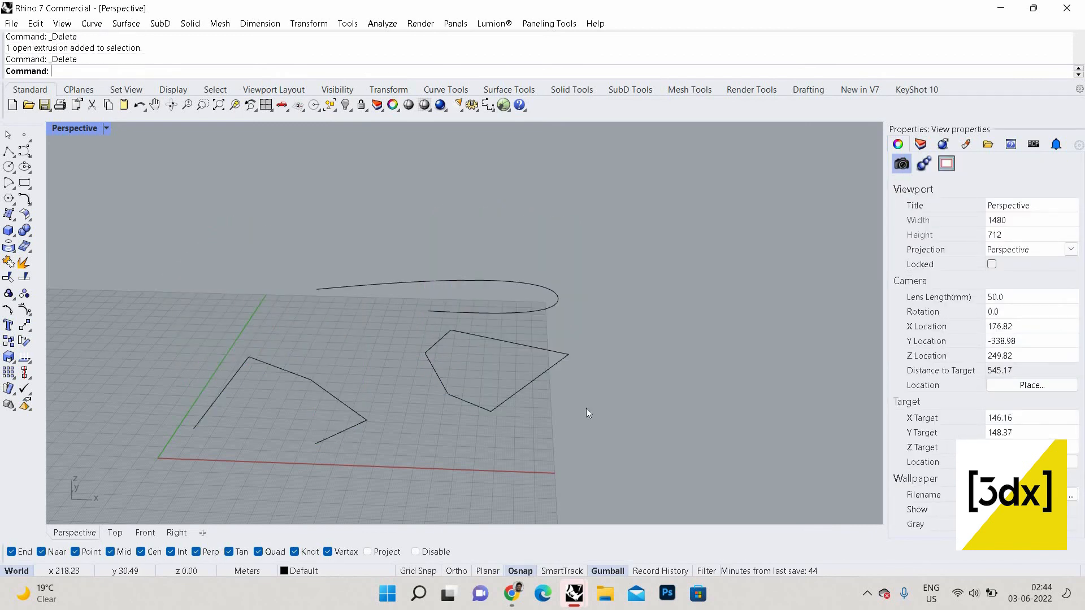
# Step: Delete all three remaining curves so the Perspective view is empty
pyautogui.scroll(-7, 595, 444)
pyautogui.scroll(3, 596, 444)
pyautogui.moveTo(595, 444); pyautogui.dragTo(260, 272)
pyautogui.scroll(-5, 363, 321)
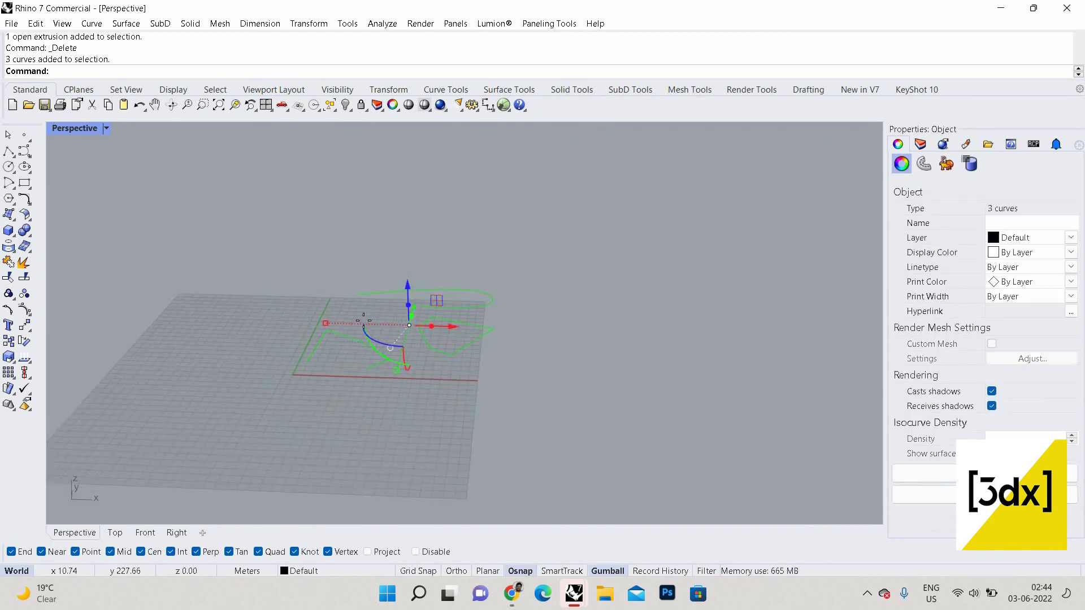
pyautogui.moveTo(363, 321); pyautogui.dragTo(364, 328, button='right')
pyautogui.rightClick(365, 326)
pyautogui.press('Escape')
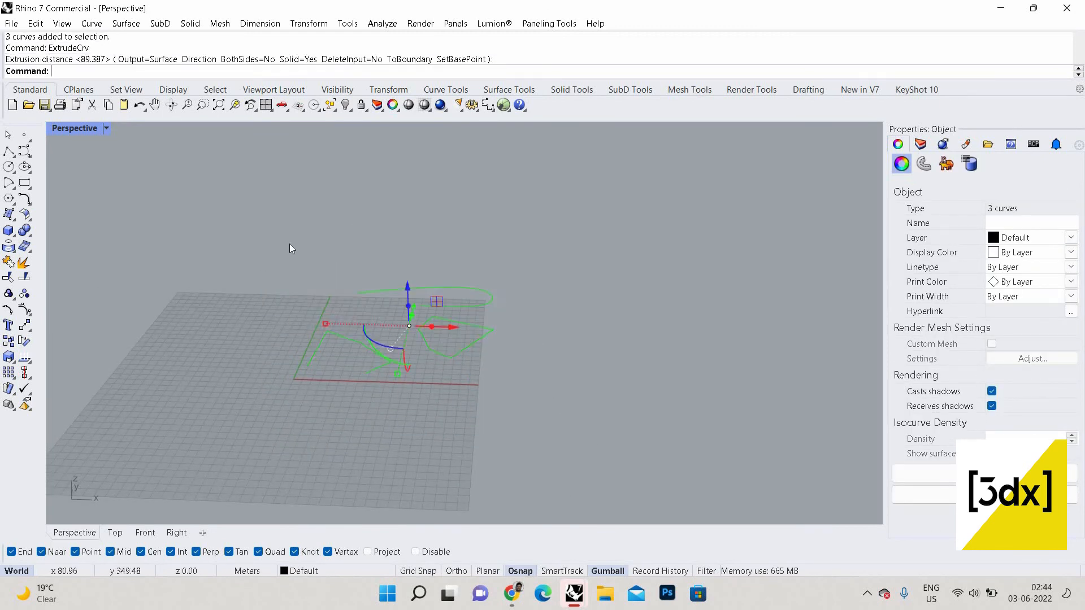
pyautogui.press('Escape')
pyautogui.hotkey('ctrl', 'a')
pyautogui.press('Delete')
pyautogui.scroll(-4, 342, 299)
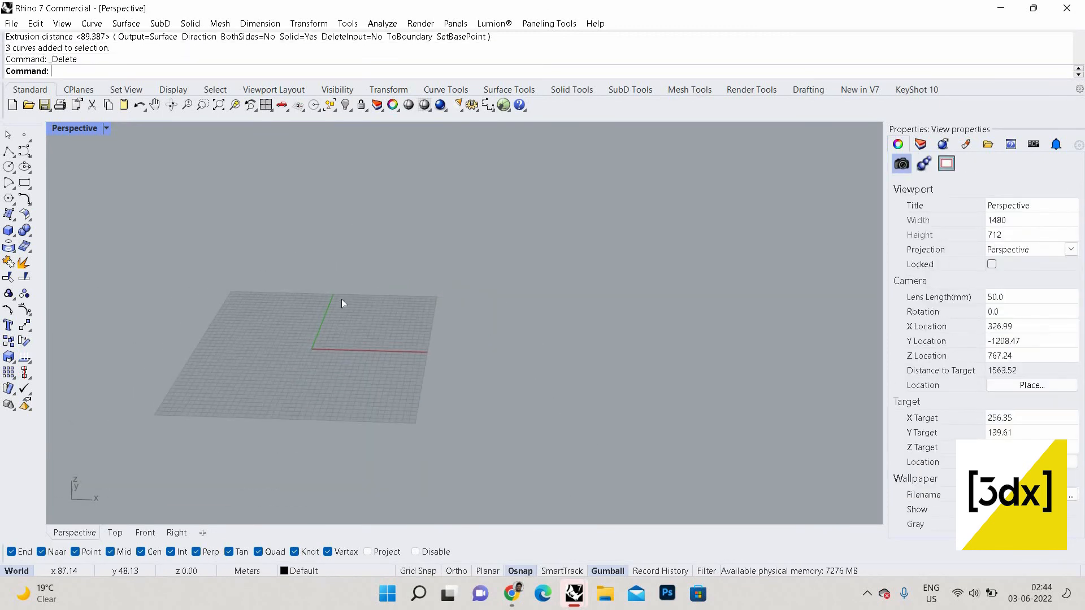
pyautogui.rightClick(371, 301)
pyautogui.scroll(1, 371, 302)
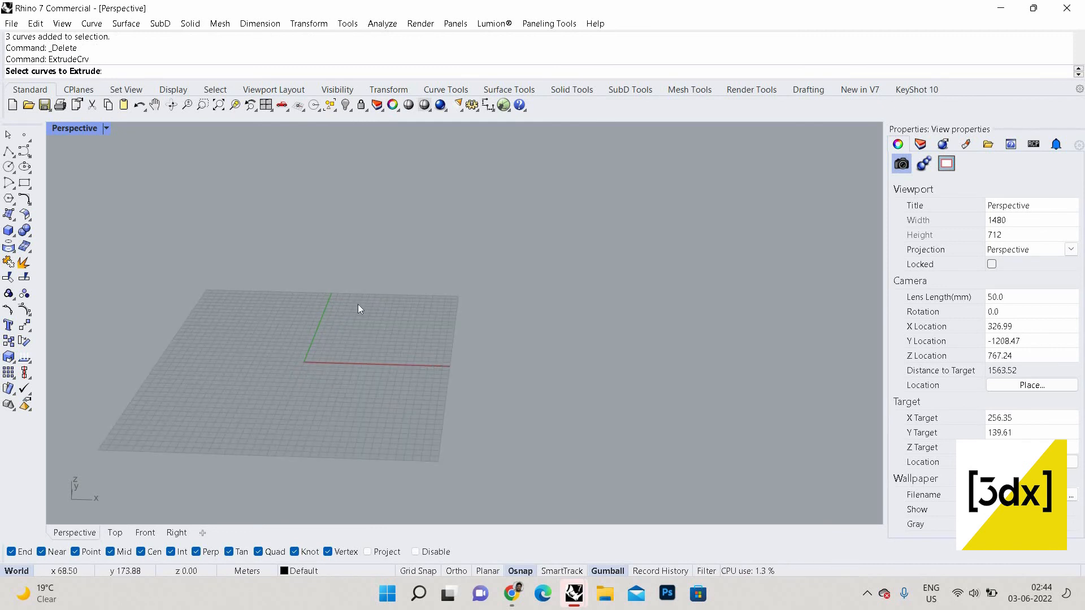
pyautogui.press('Escape')
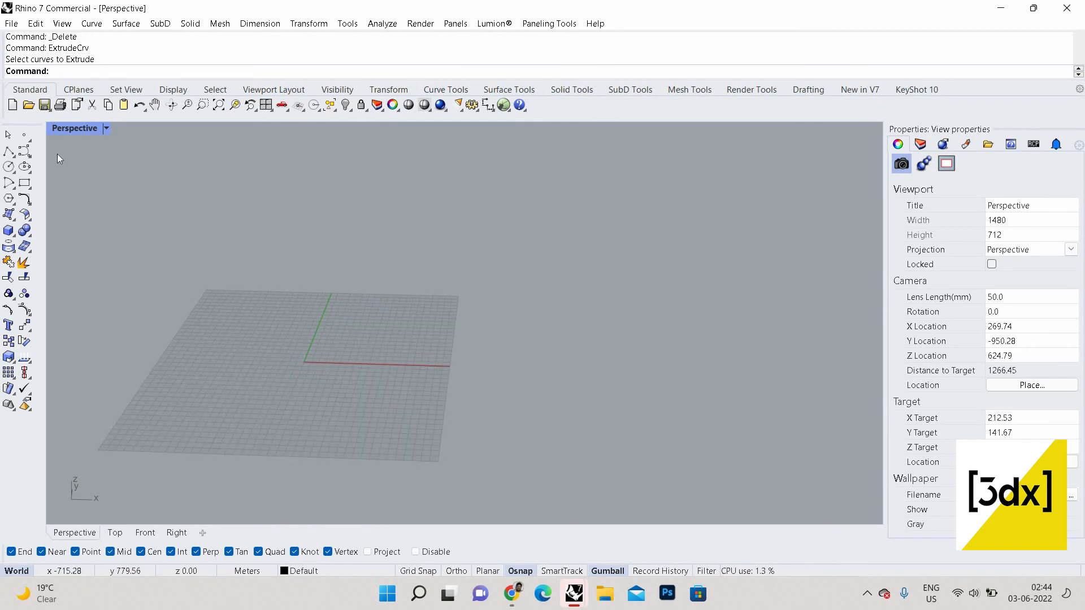
# Step: Draw a single line on the grid on the negative X side of the green axis, then select it to check its curve type and deselect it
pyautogui.click(13, 155)
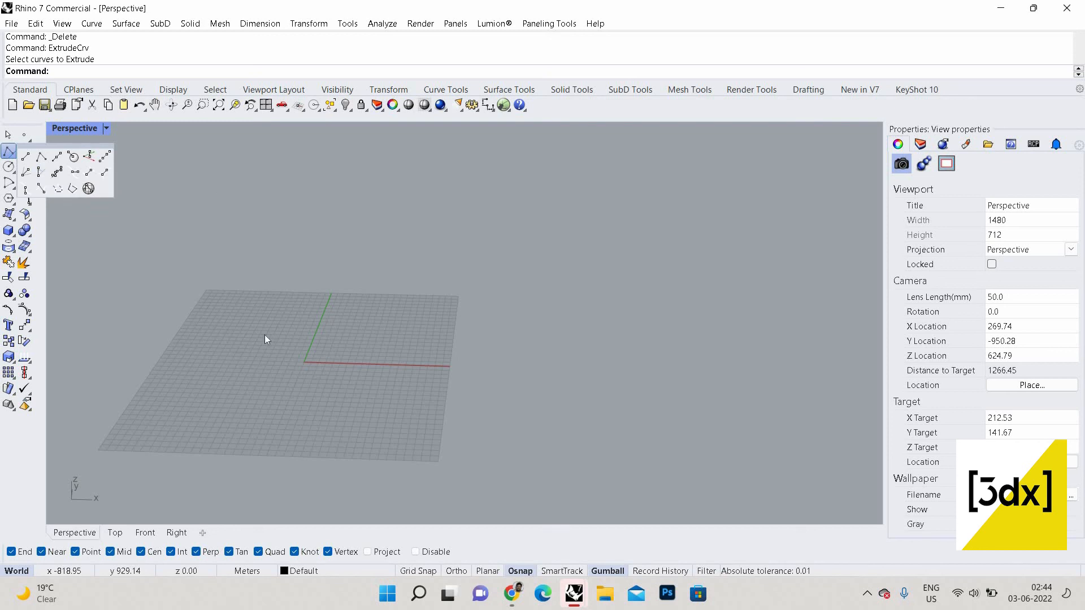
pyautogui.scroll(-2, 398, 337)
pyautogui.scroll(4, 382, 332)
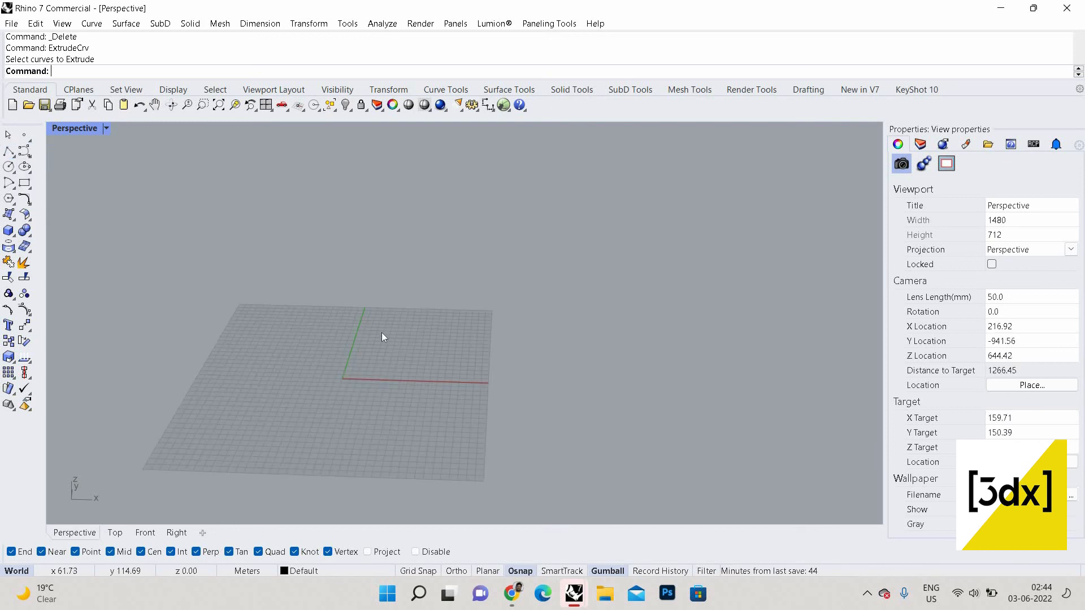
pyautogui.click(10, 153)
pyautogui.click(13, 156)
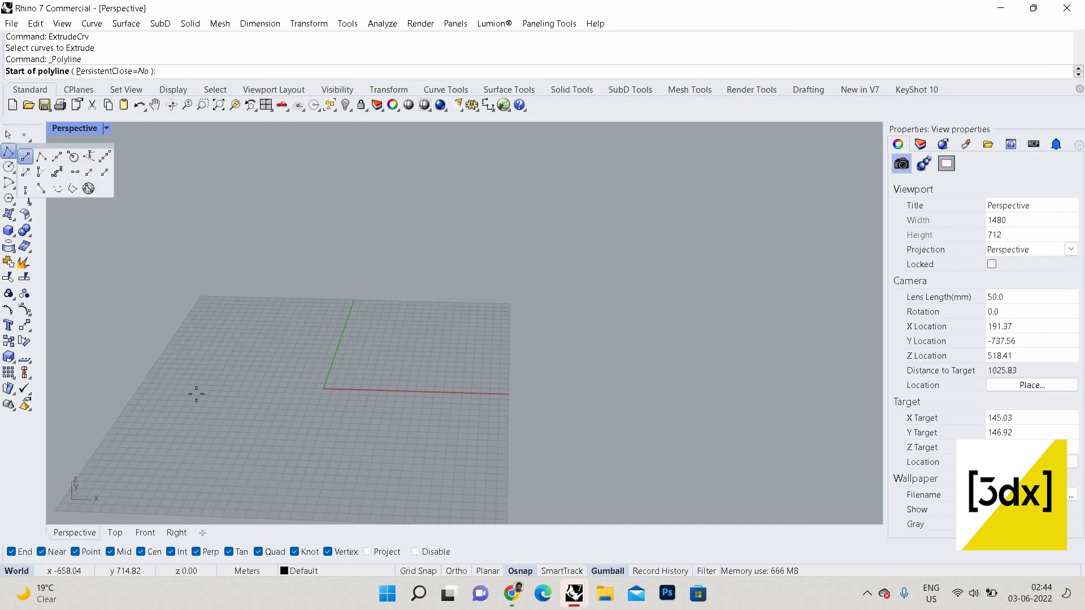
pyautogui.click(26, 156)
pyautogui.click(238, 316)
pyautogui.click(222, 370)
pyautogui.scroll(2, 265, 356)
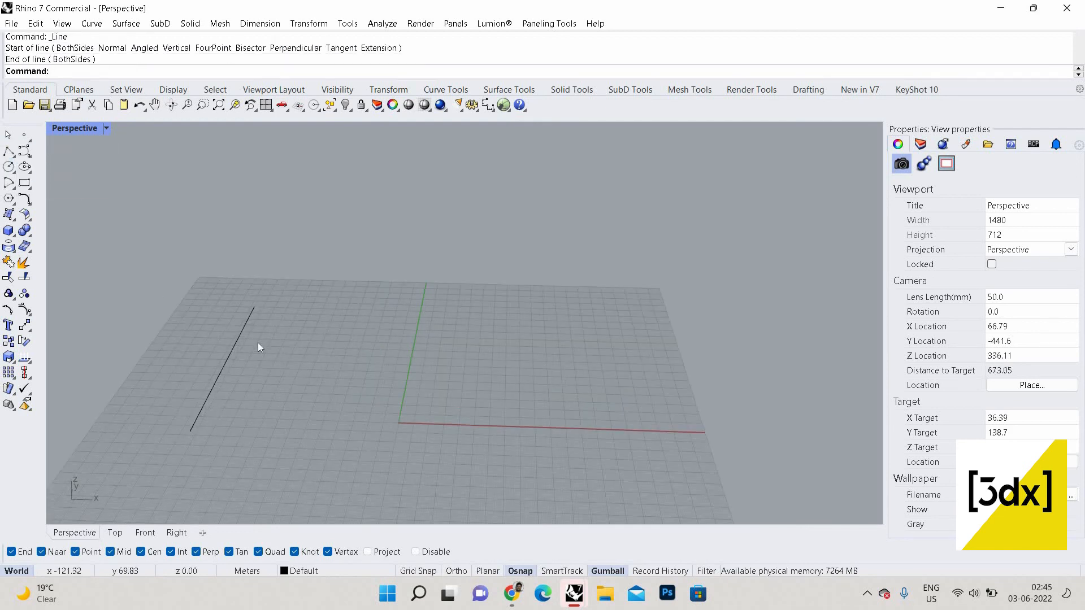
pyautogui.click(252, 325)
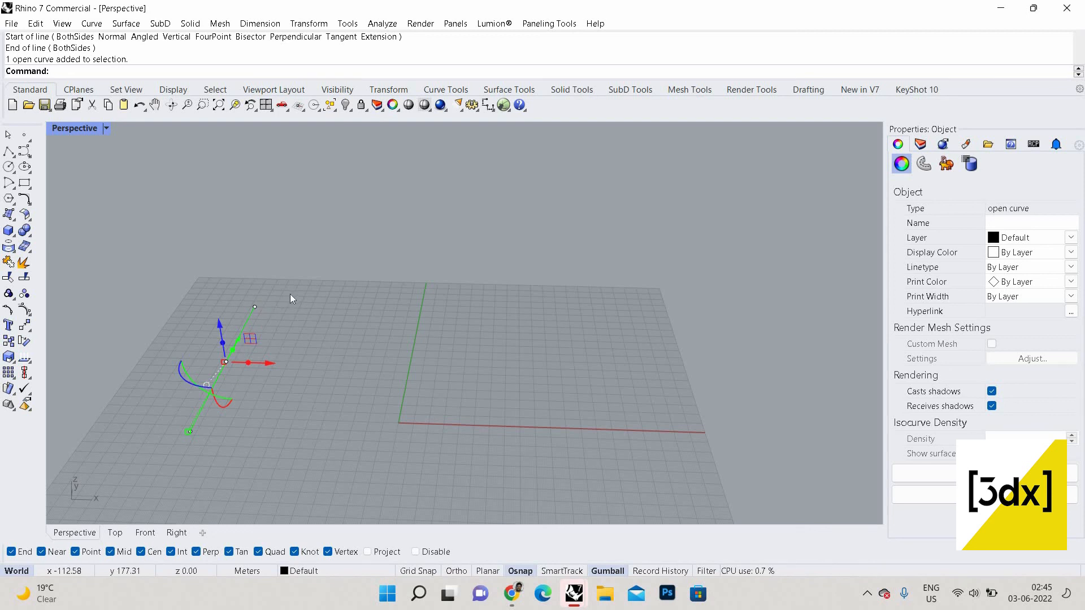
pyautogui.press('Escape')
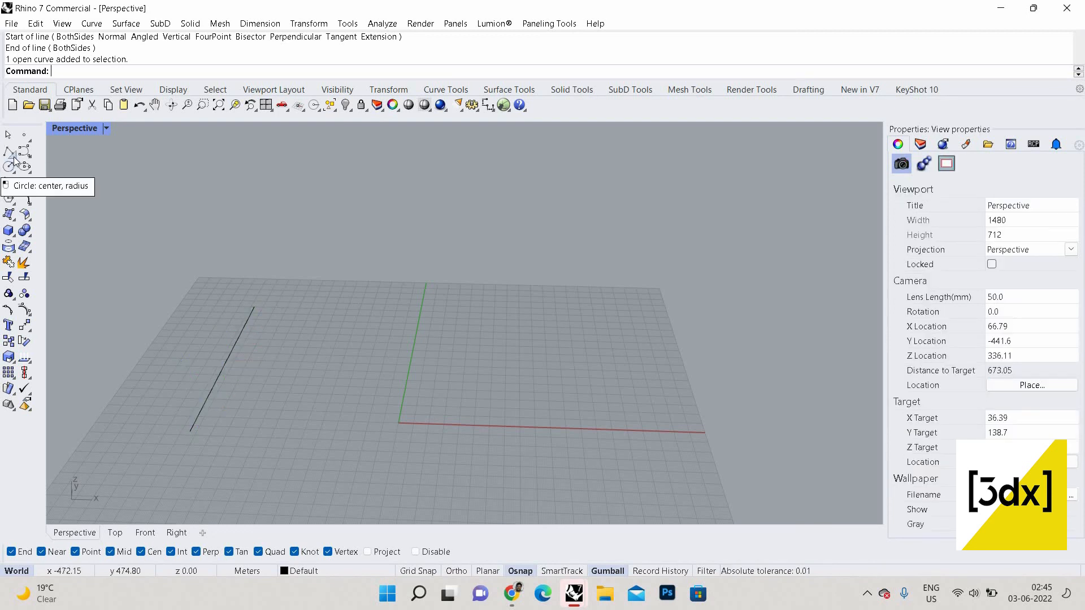
# Step: Draw a second single line roughly parallel to the red axis, crossing the green axis
pyautogui.click(13, 156)
pyautogui.click(26, 164)
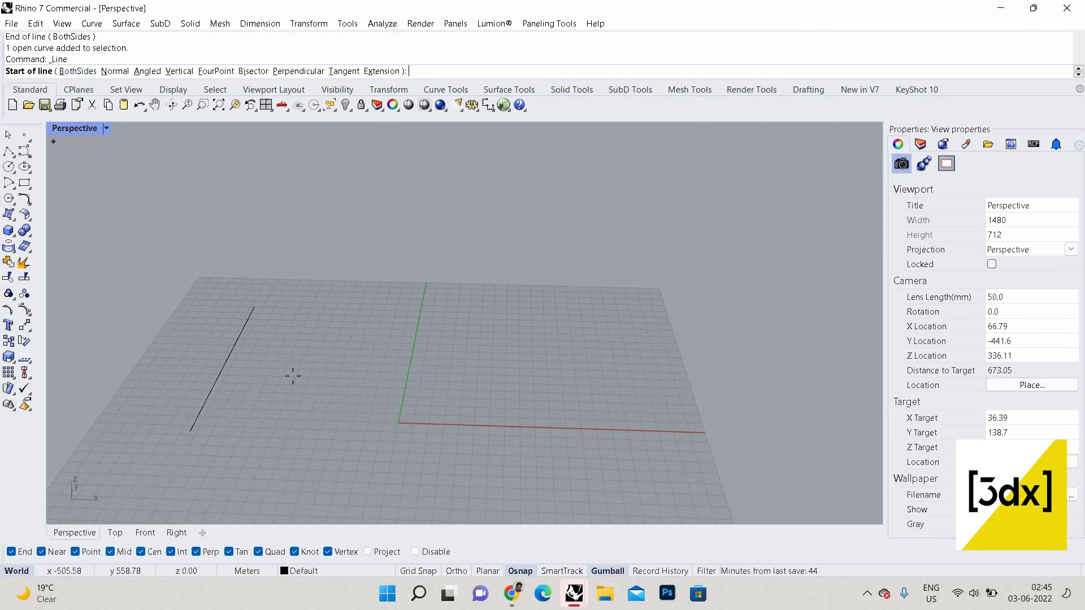
pyautogui.click(342, 368)
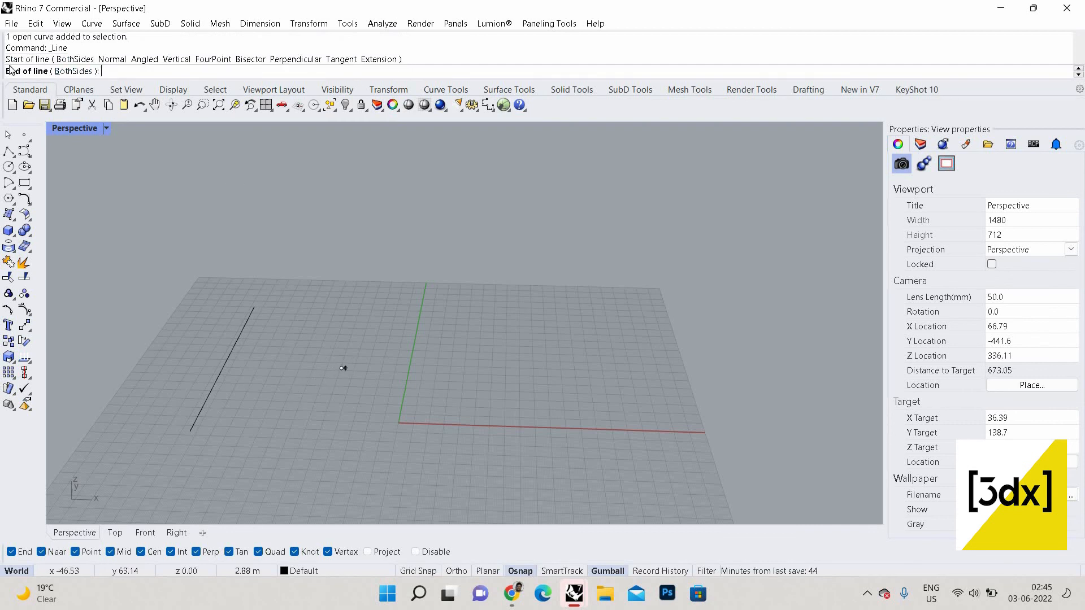
pyautogui.click(629, 367)
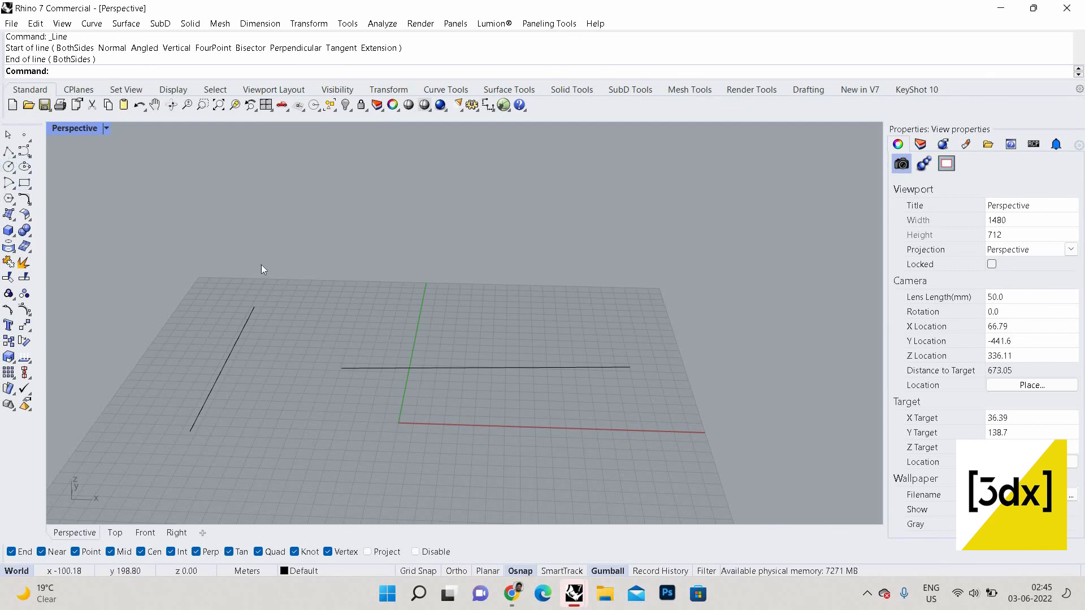
pyautogui.write('Line')
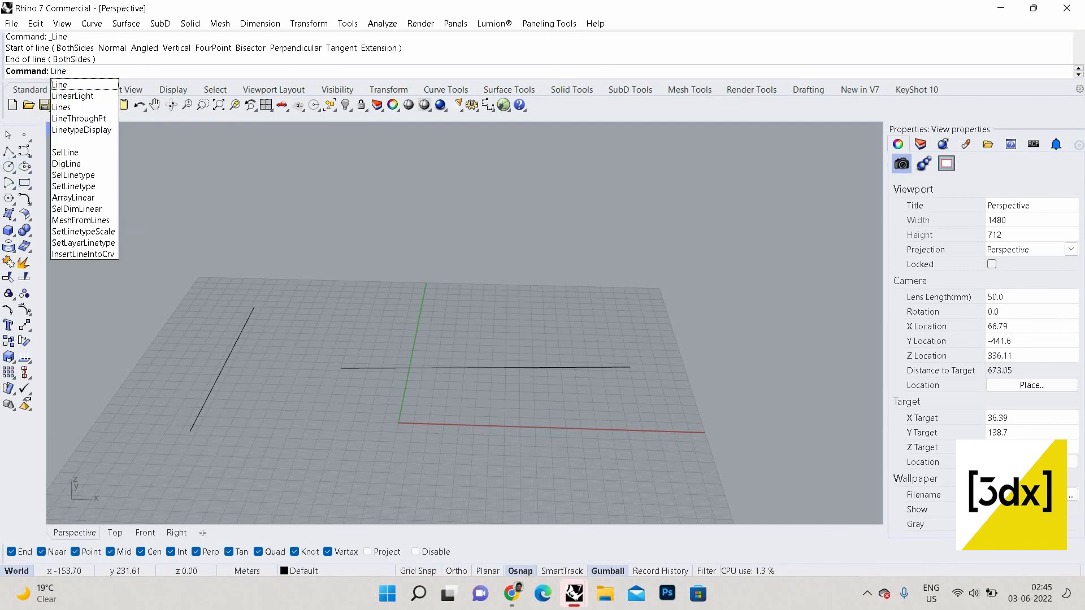
pyautogui.press('Return')
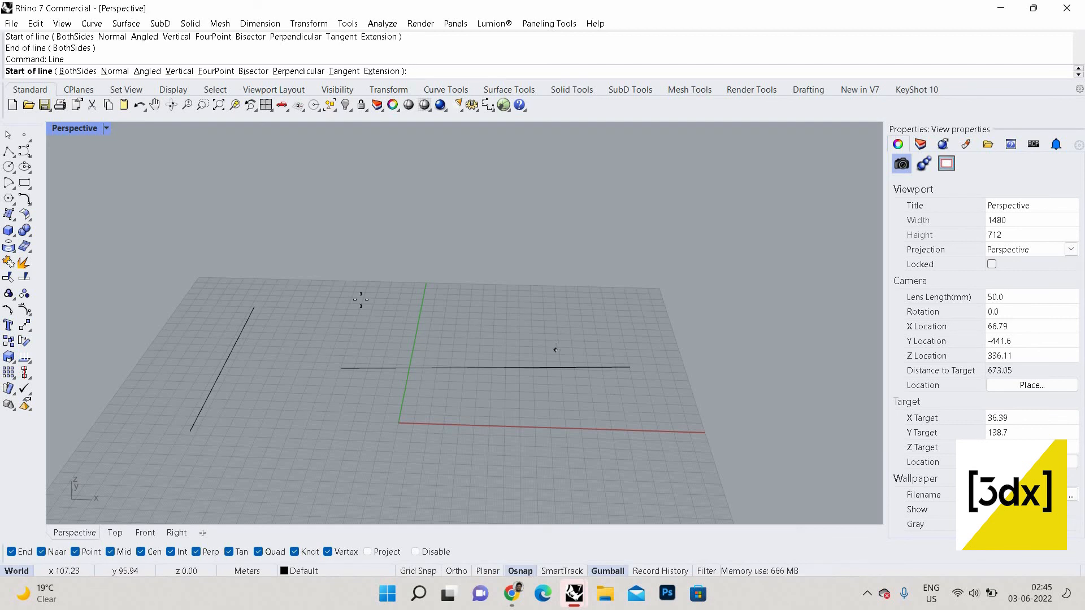
# Step: Draw an open polyline with nine segments in front of the two lines, looping around and ending near its start without closing
pyautogui.click(9, 151)
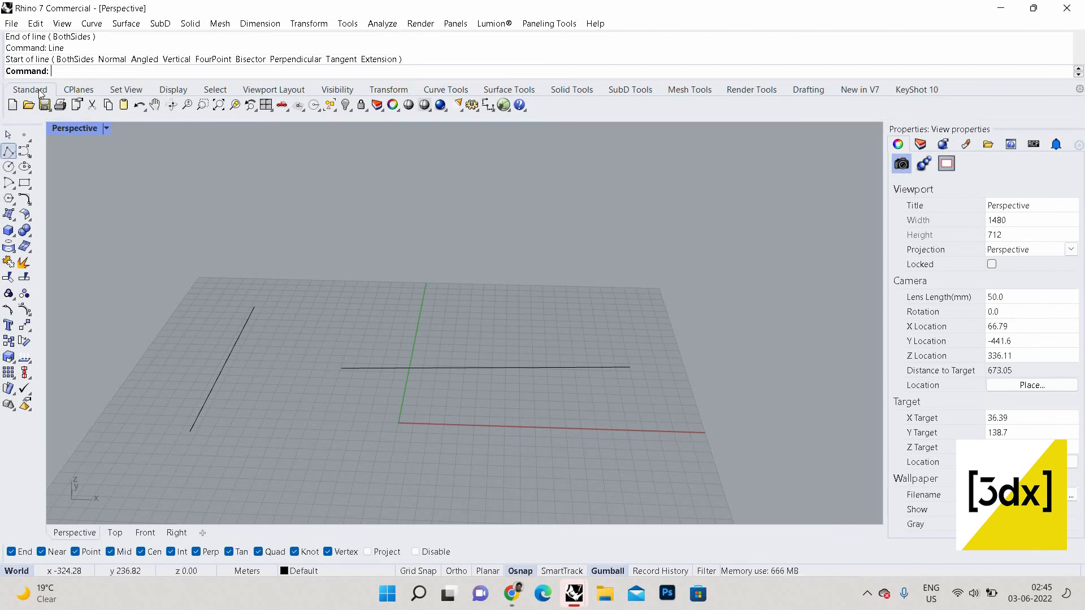
pyautogui.scroll(-2, 370, 405)
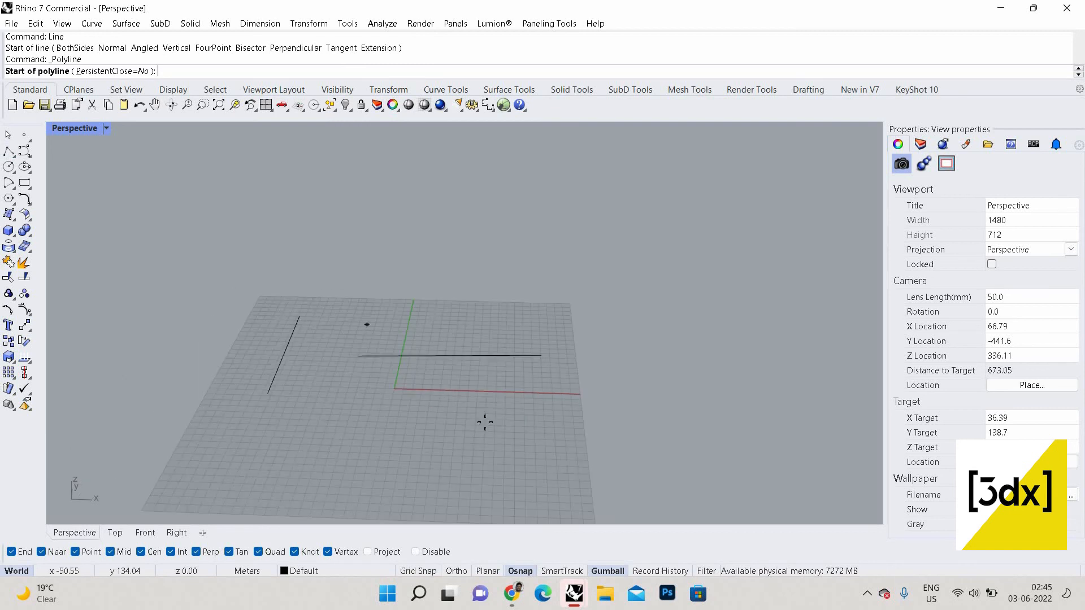
pyautogui.click(371, 417)
pyautogui.click(537, 404)
pyautogui.click(690, 465)
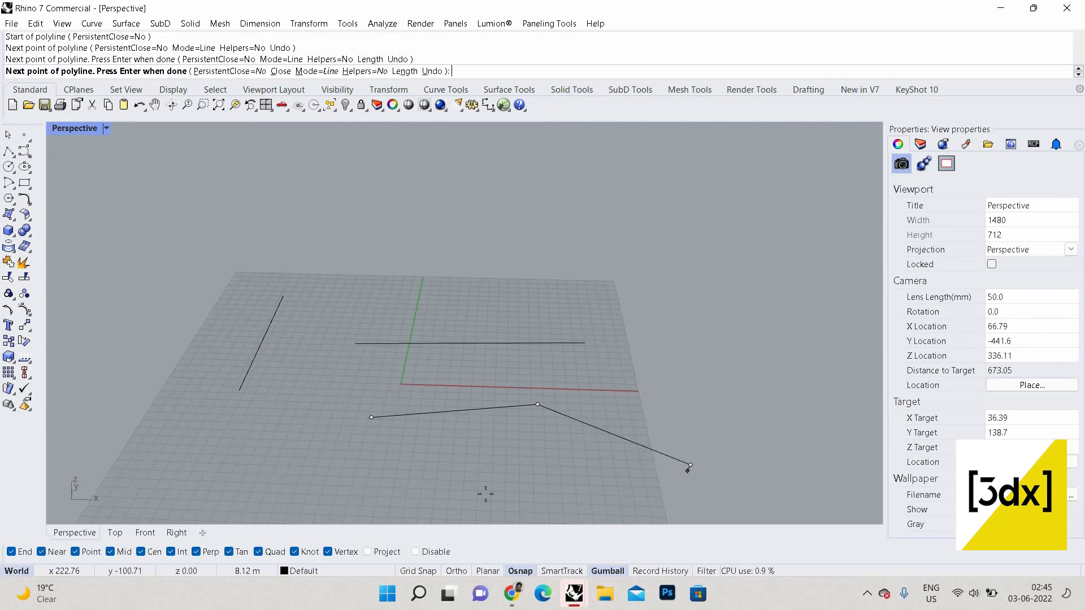
pyautogui.click(604, 506)
pyautogui.click(485, 494)
pyautogui.click(427, 468)
pyautogui.click(361, 467)
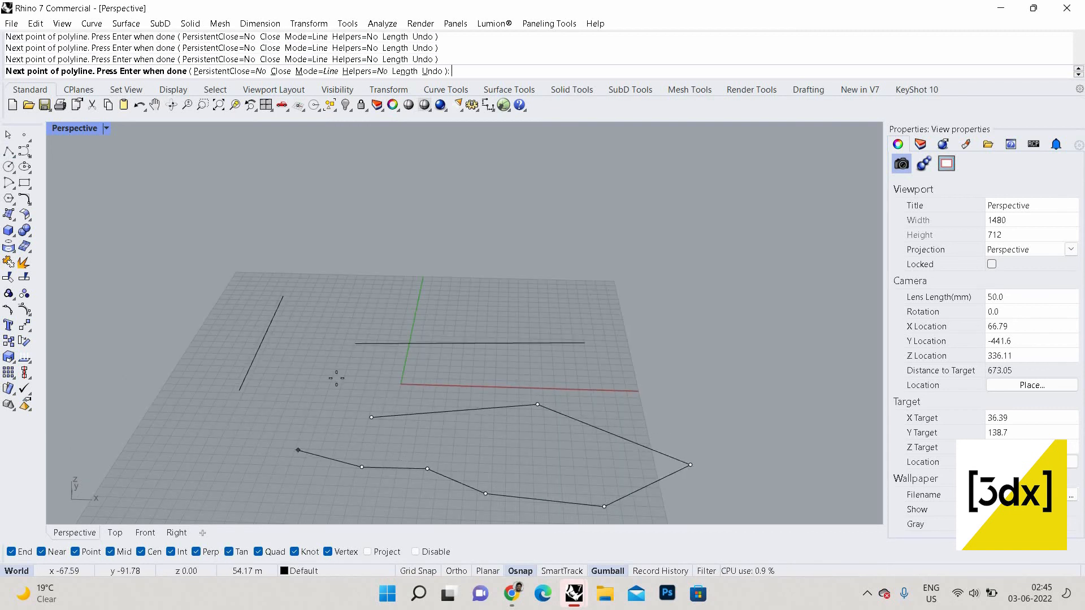
pyautogui.click(287, 438)
pyautogui.click(287, 405)
pyautogui.click(336, 378)
pyautogui.press('Return')
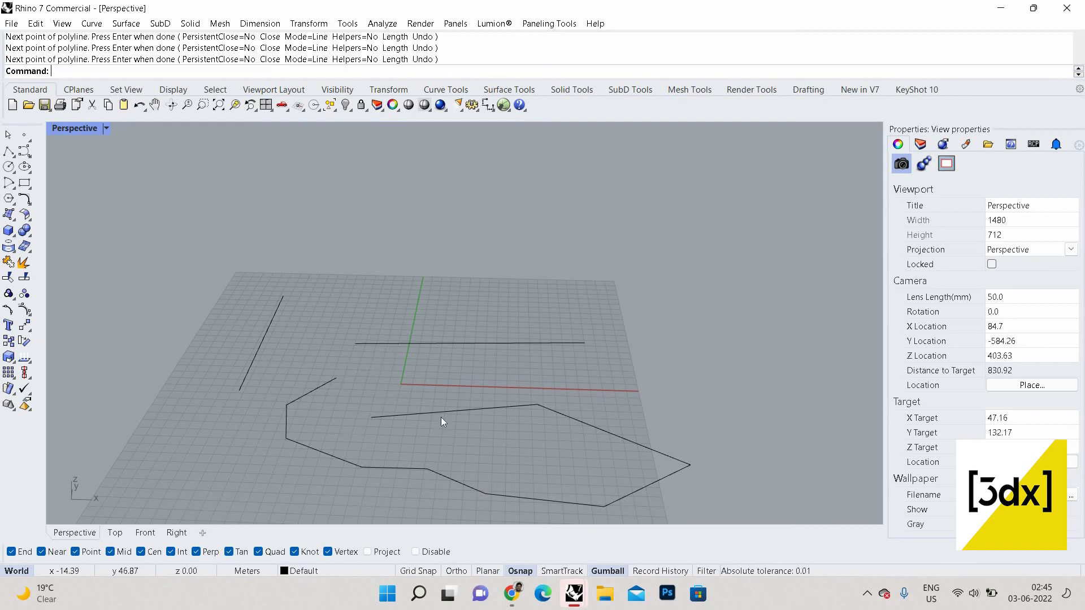
# Step: Select the nine-segment polyline to check its curve type, and clear the selection
pyautogui.click(441, 417)
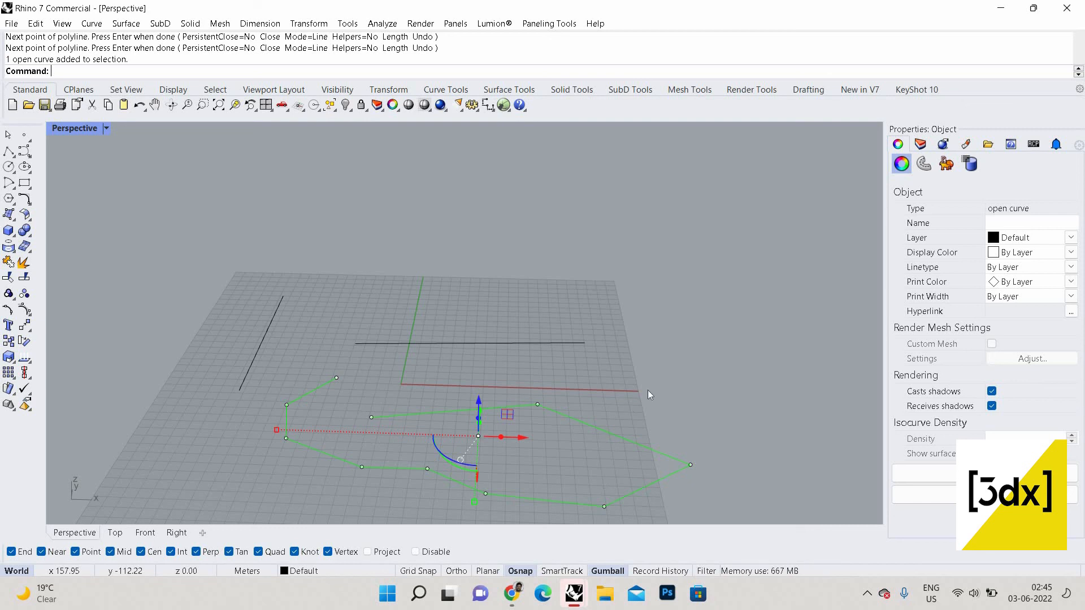
pyautogui.press('Escape')
pyautogui.scroll(-6, 531, 376)
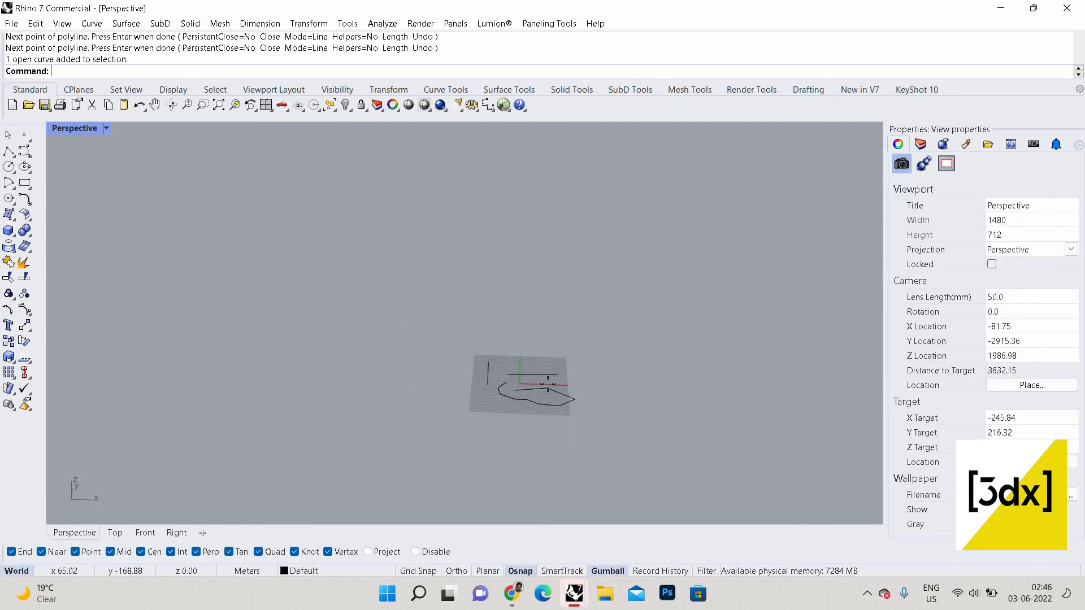
pyautogui.press('Return')
pyautogui.scroll(6, 547, 403)
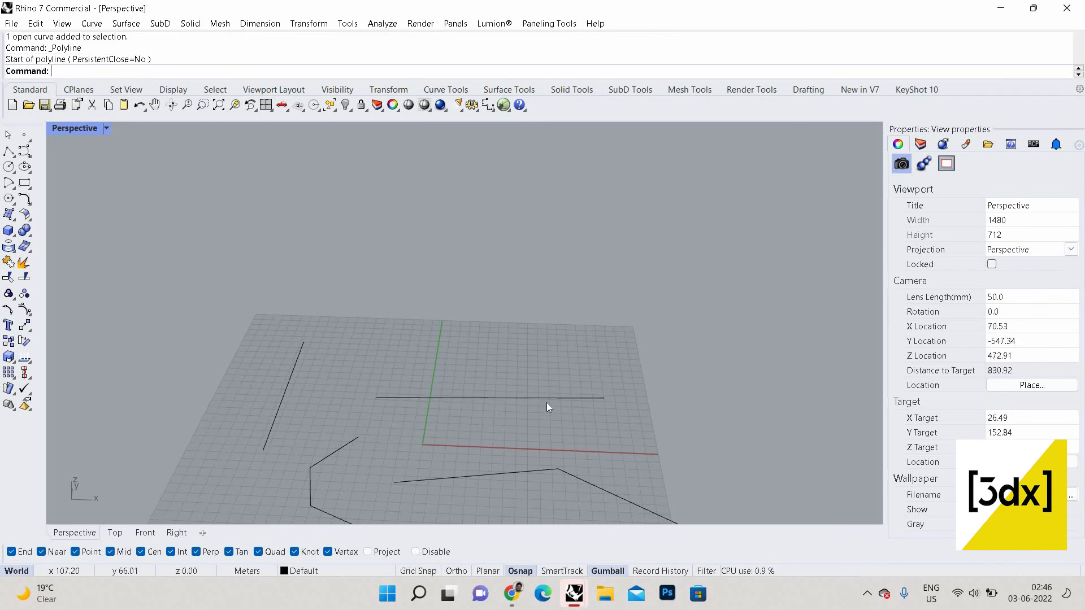
# Step: Draw a both-sides line from a midpoint near the grid's rear edge, extending about 210 m to each side, roughly parallel to the red axis
pyautogui.write('li')
pyautogui.press('Return')
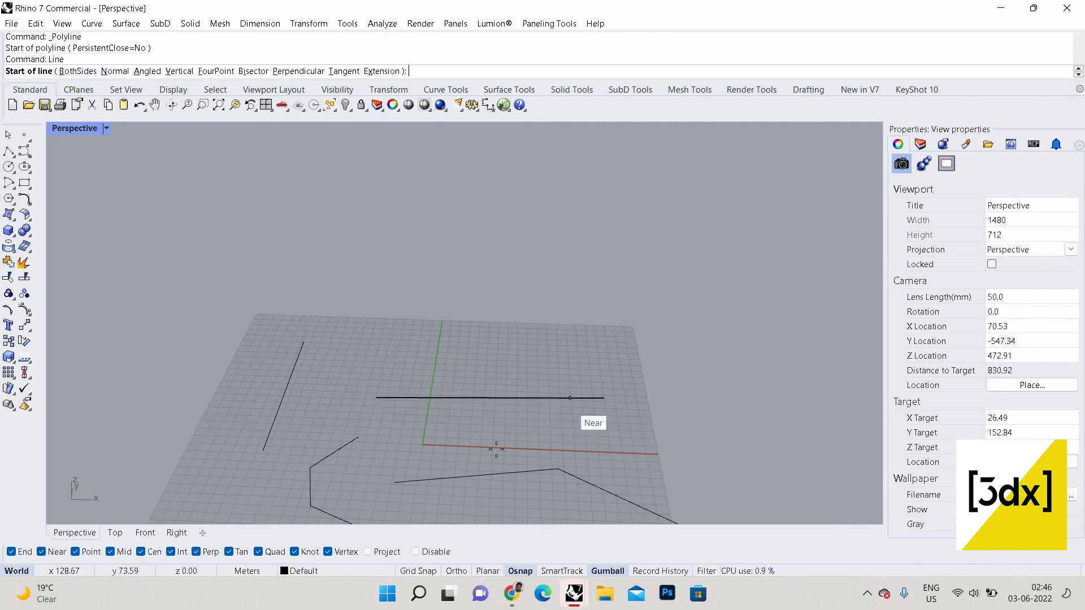
pyautogui.scroll(-3, 455, 346)
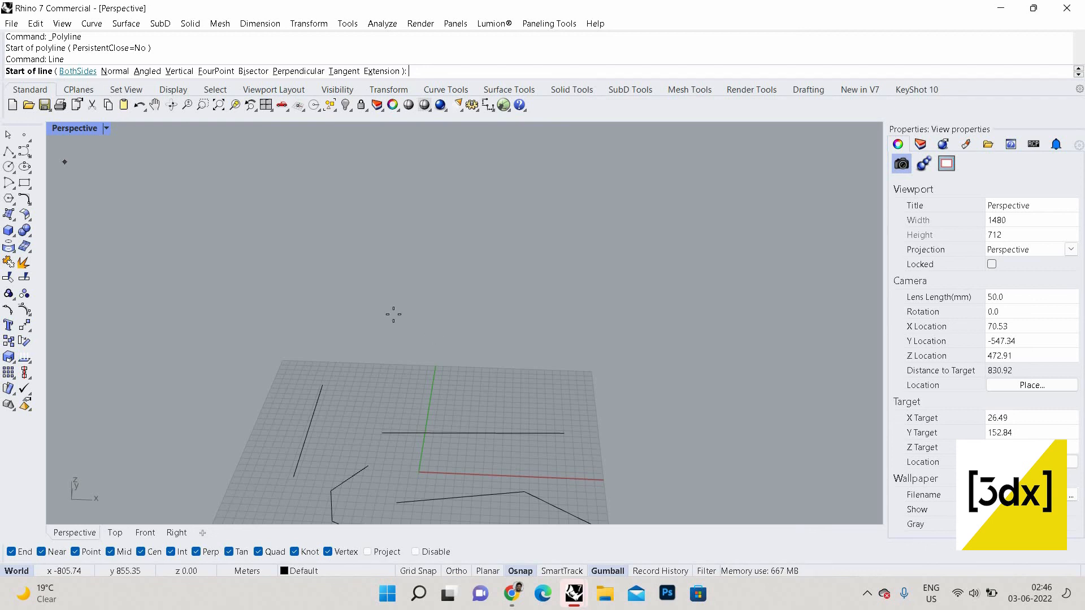
pyautogui.click(78, 72)
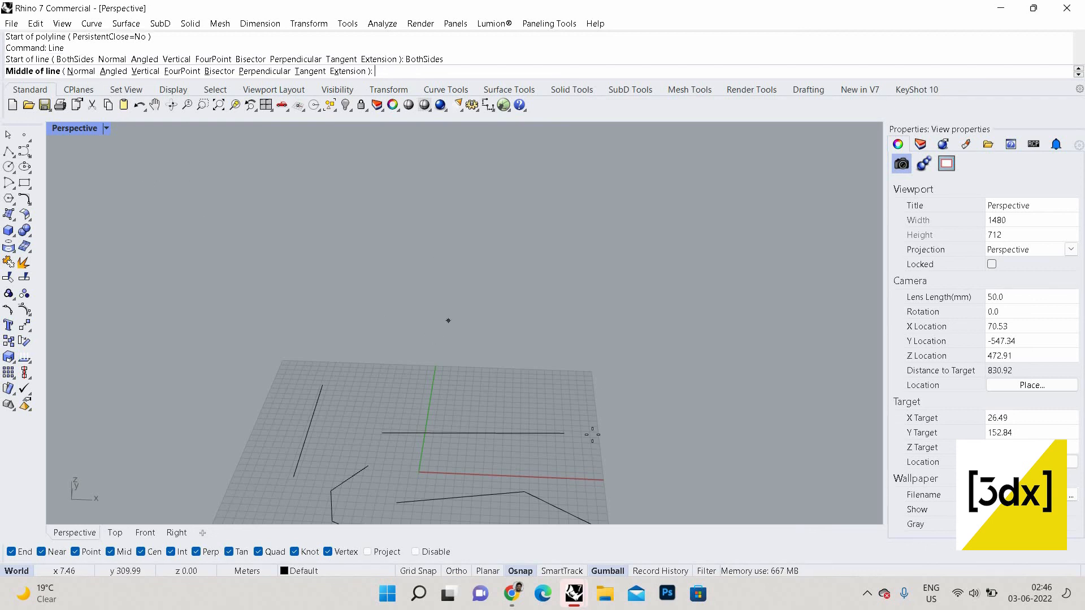
pyautogui.click(478, 380)
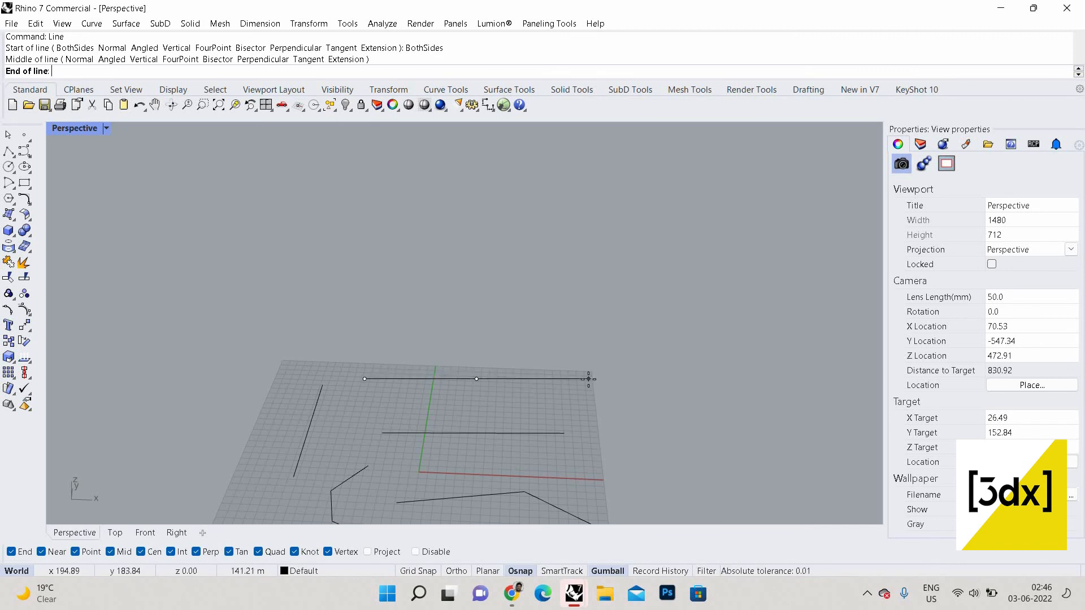
pyautogui.click(648, 386)
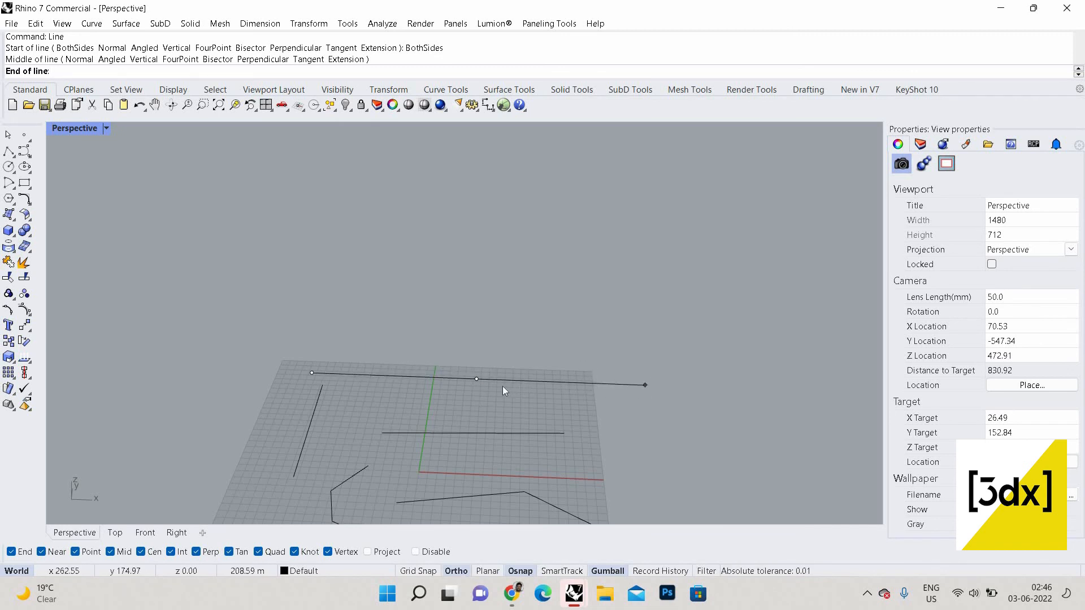
# Step: Draw a regular start-to-end line behind the grid, roughly parallel to the both-sides line
pyautogui.rightClick(427, 335)
pyautogui.click(428, 336)
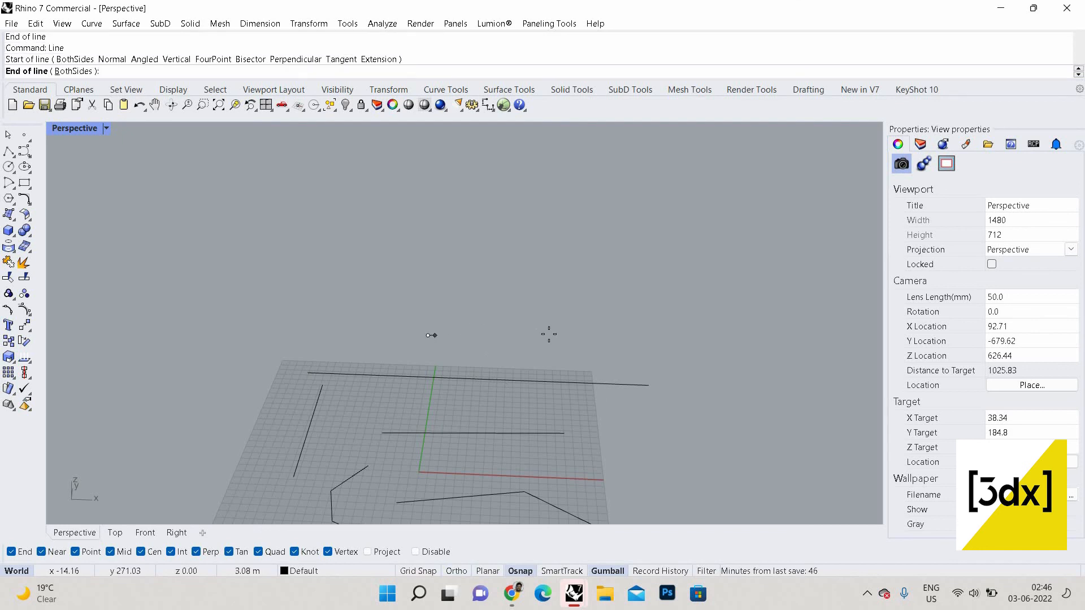
pyautogui.click(619, 342)
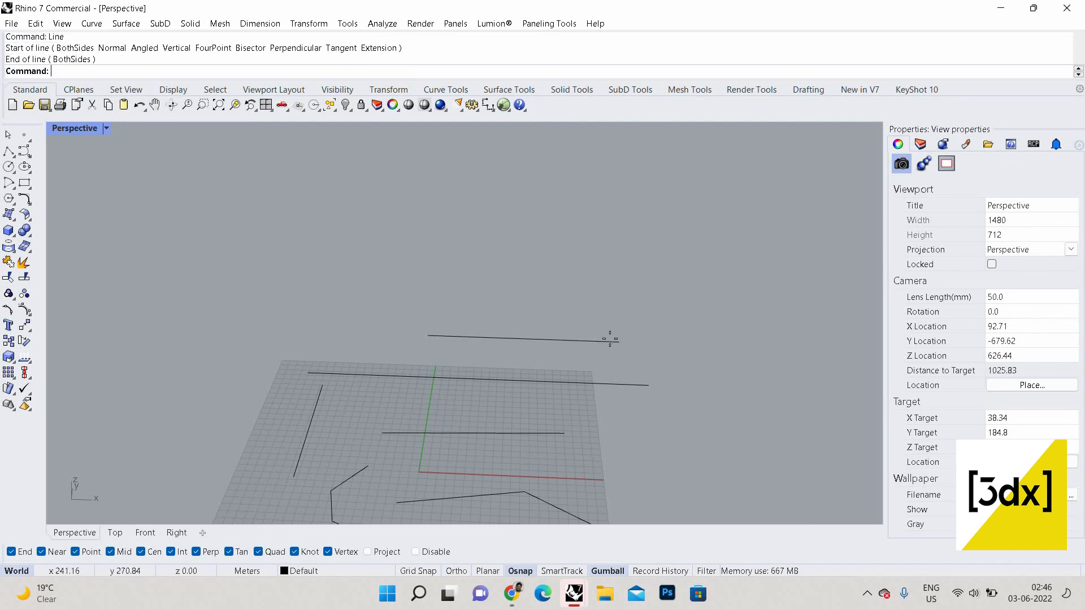
# Step: Draw a second, longer both-sides line behind the regular line, placing its midpoint and one end
pyautogui.press('Return')
pyautogui.click(87, 72)
pyautogui.click(438, 311)
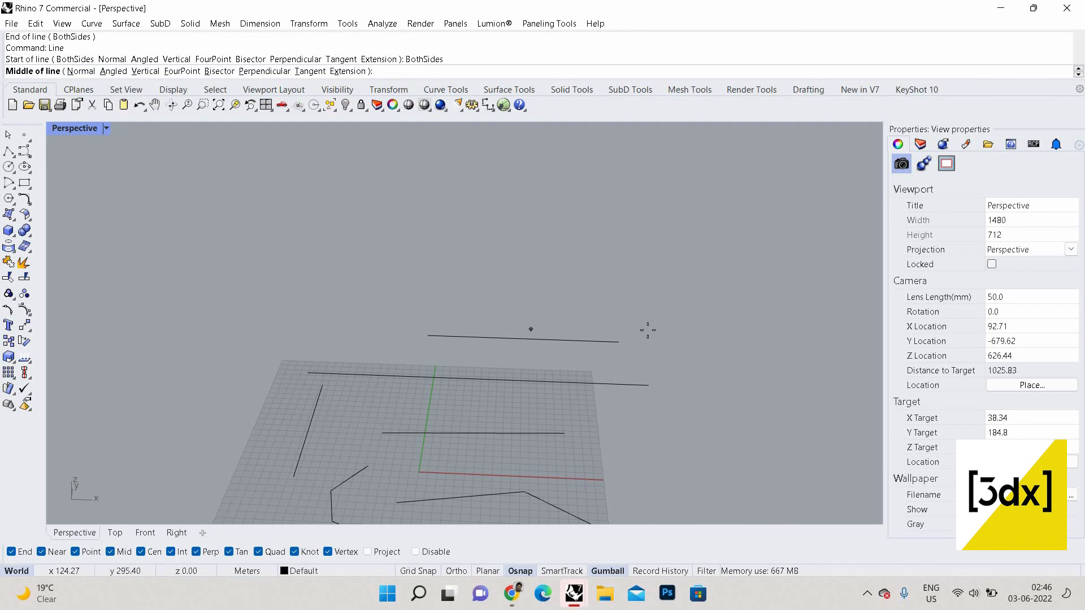
pyautogui.click(665, 320)
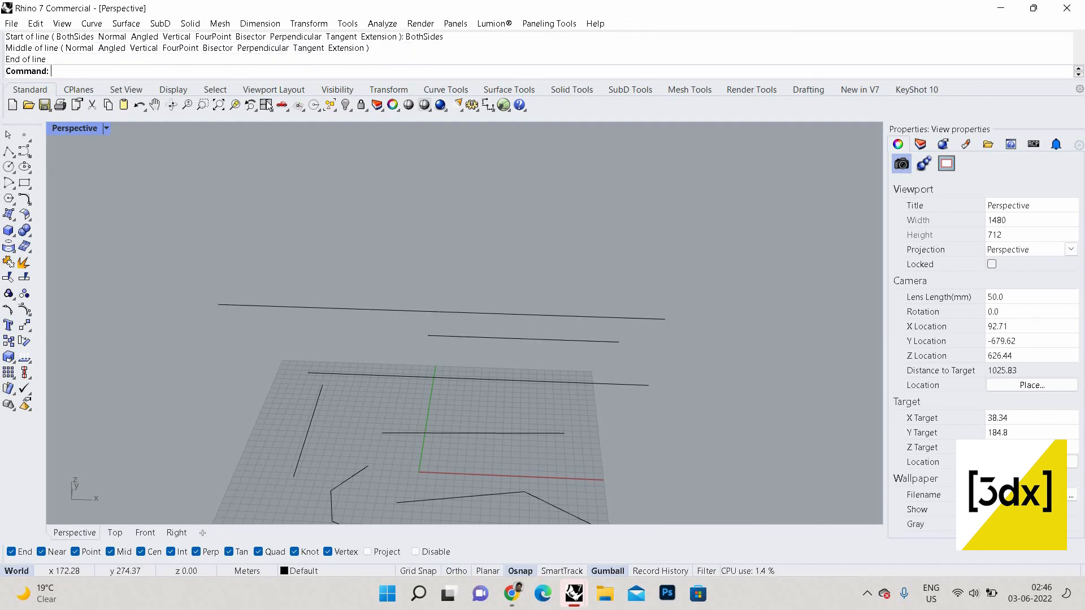
# Step: Draw an angled line off the grid on the negative X side, pivoted 45 degrees from a base line roughly parallel to the red axis
pyautogui.press('Return')
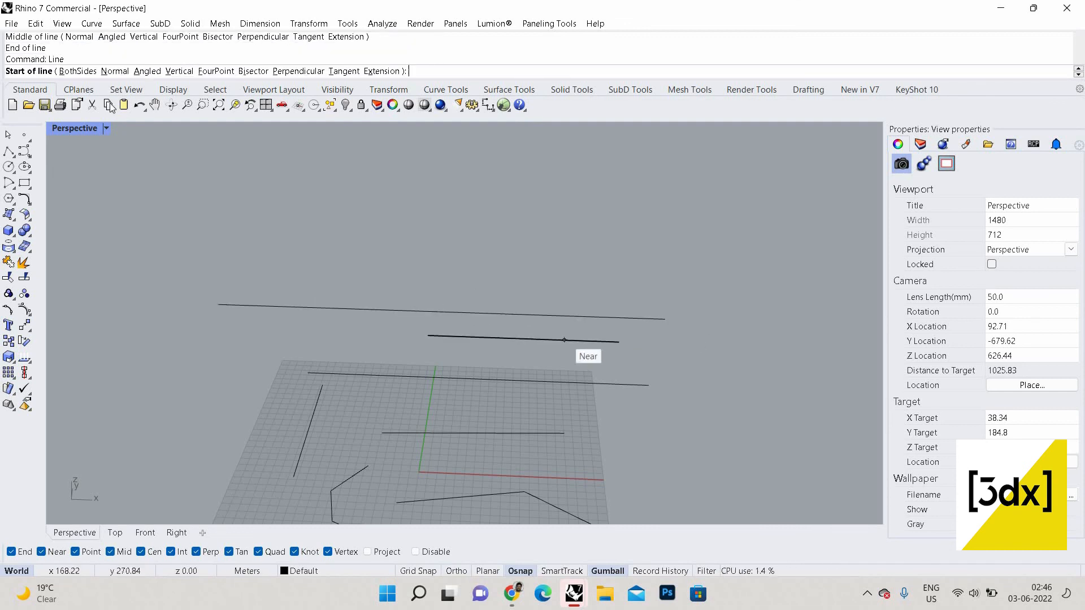
pyautogui.click(141, 72)
pyautogui.scroll(-3, 213, 343)
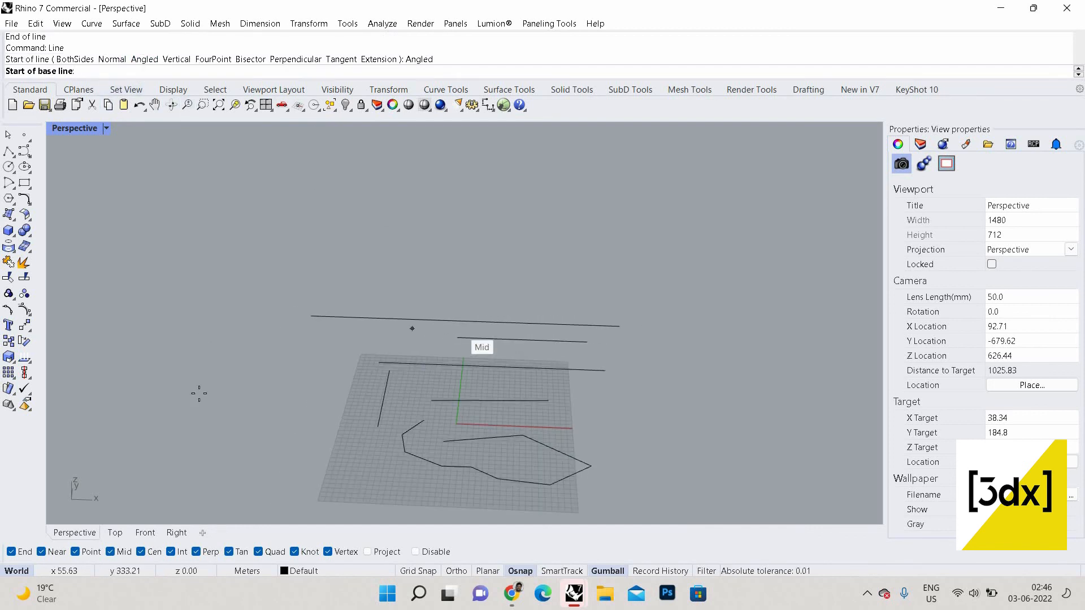
pyautogui.scroll(2, 206, 392)
pyautogui.click(207, 391)
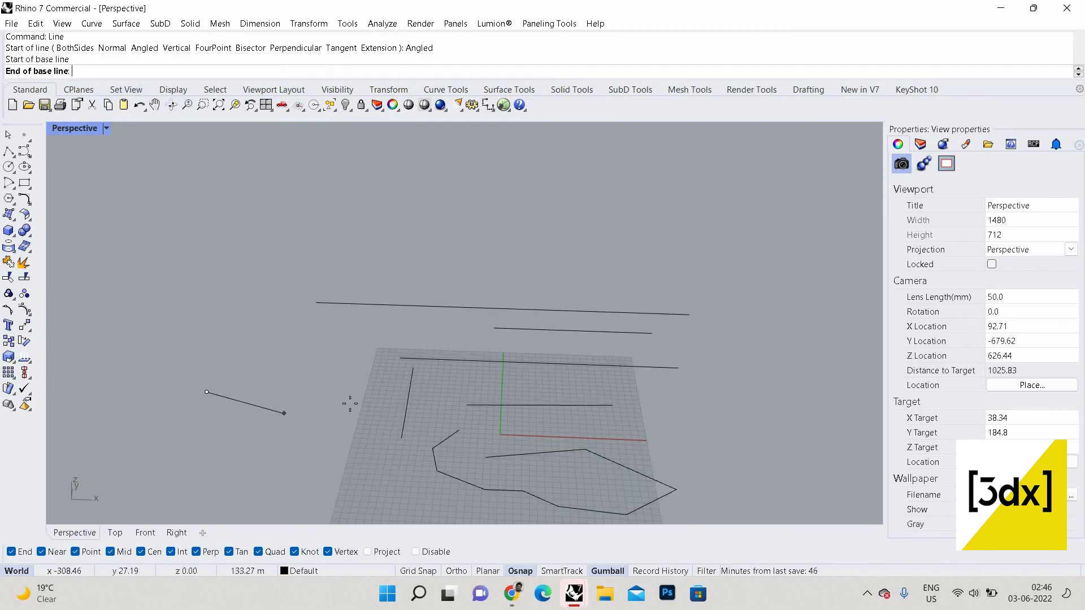
pyautogui.click(360, 400)
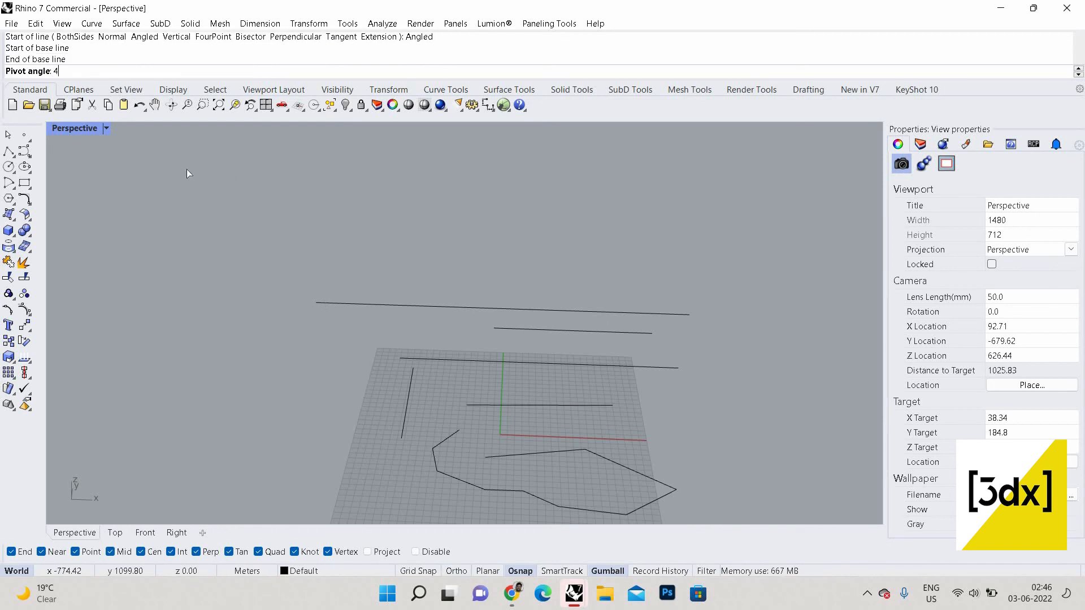
pyautogui.write('45v')
pyautogui.press('BackSpace')
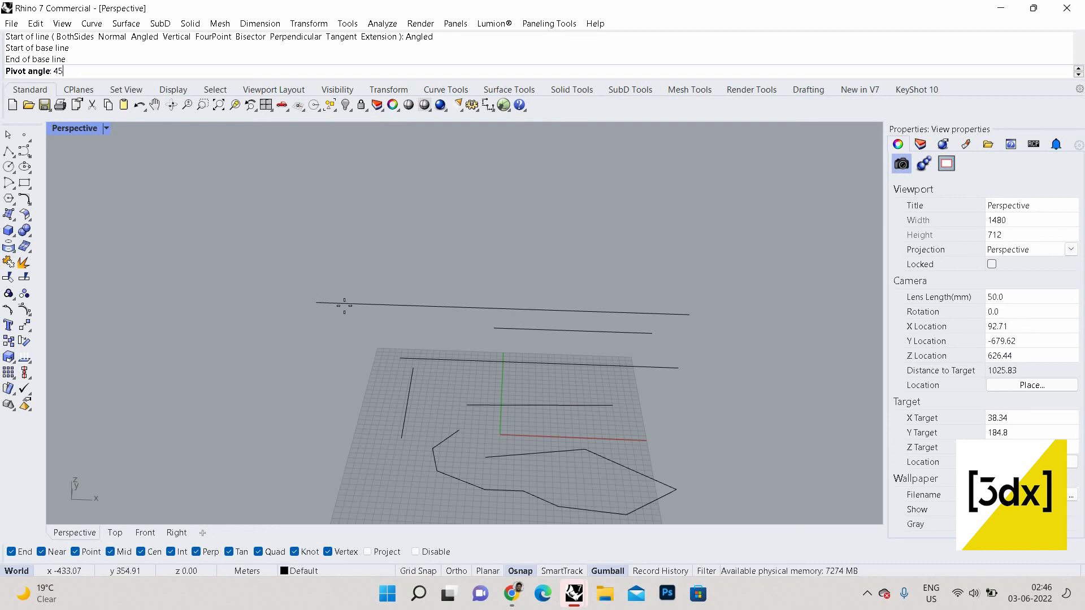
pyautogui.press('Return')
pyautogui.click(332, 371)
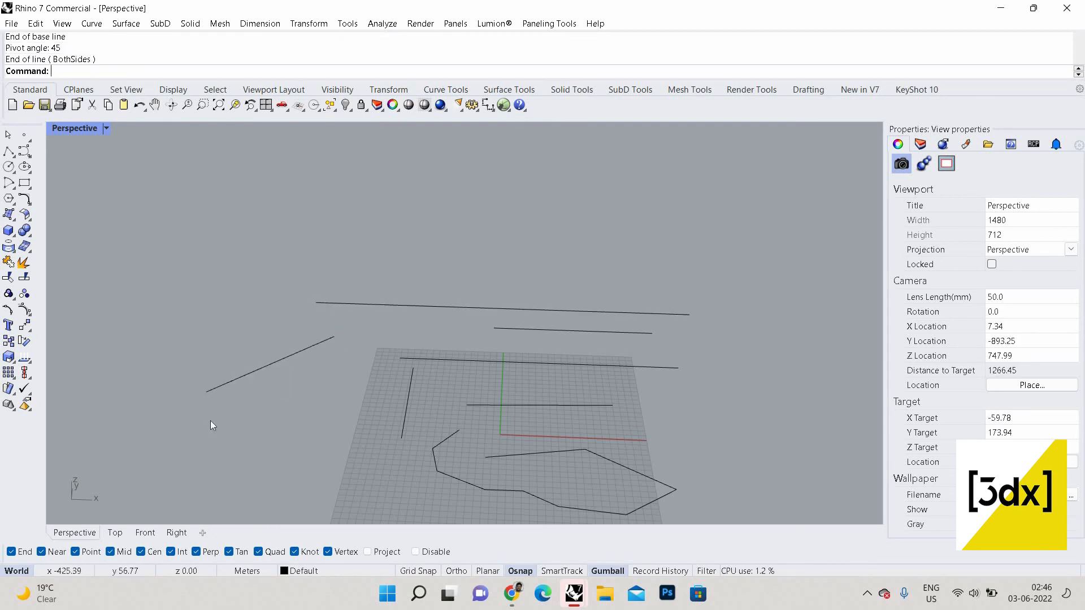
# Step: Draw a reference line about 214 m long in front of the angled line, constrained parallel to the red axis
pyautogui.press('Return')
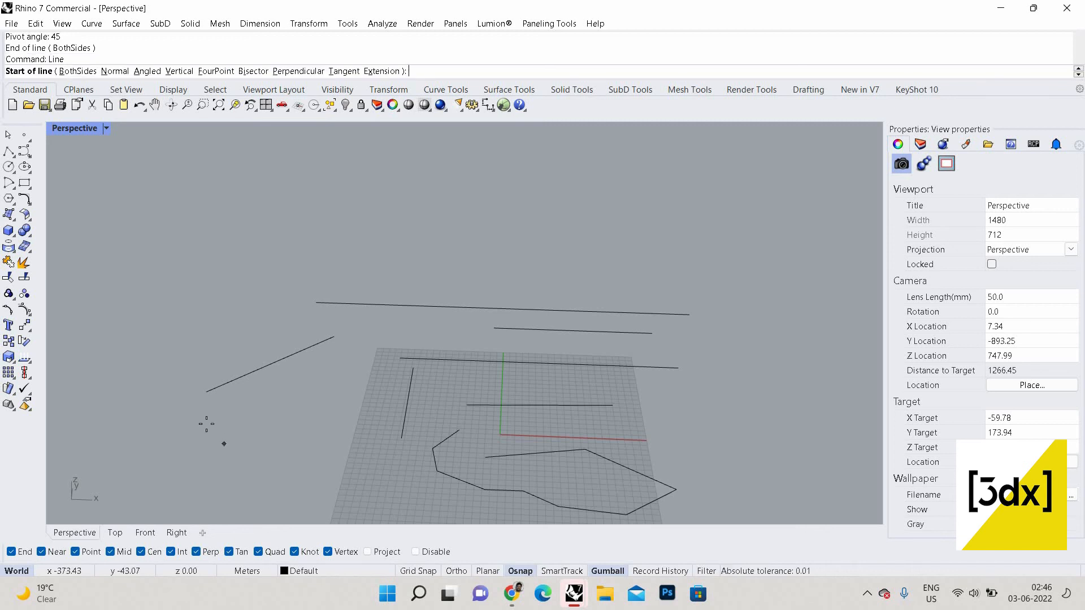
pyautogui.click(207, 423)
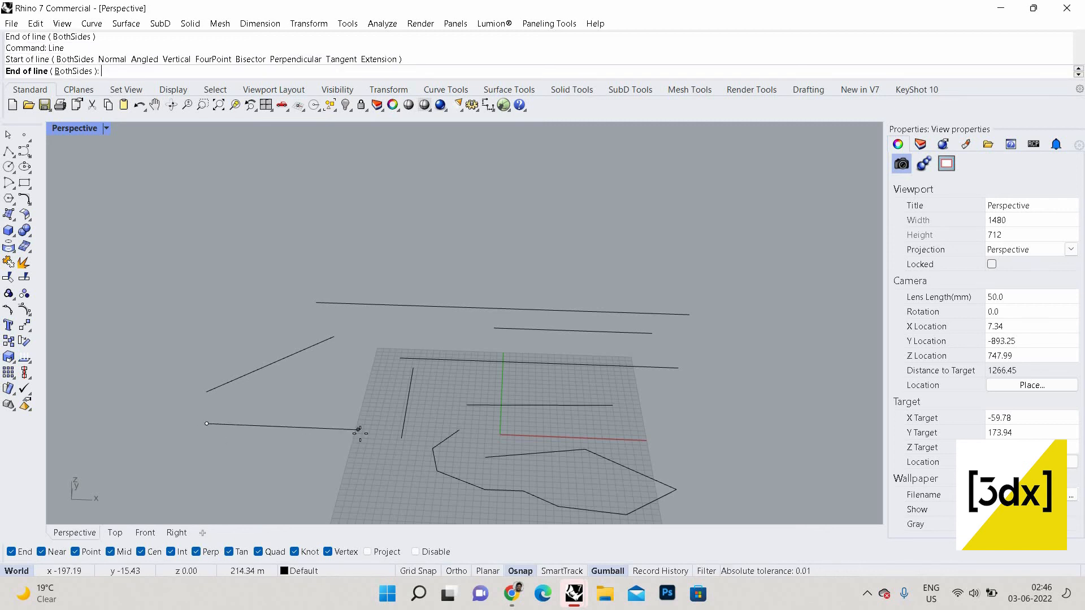
pyautogui.keyDown('shift'); pyautogui.click(359, 431); pyautogui.keyUp('shift')
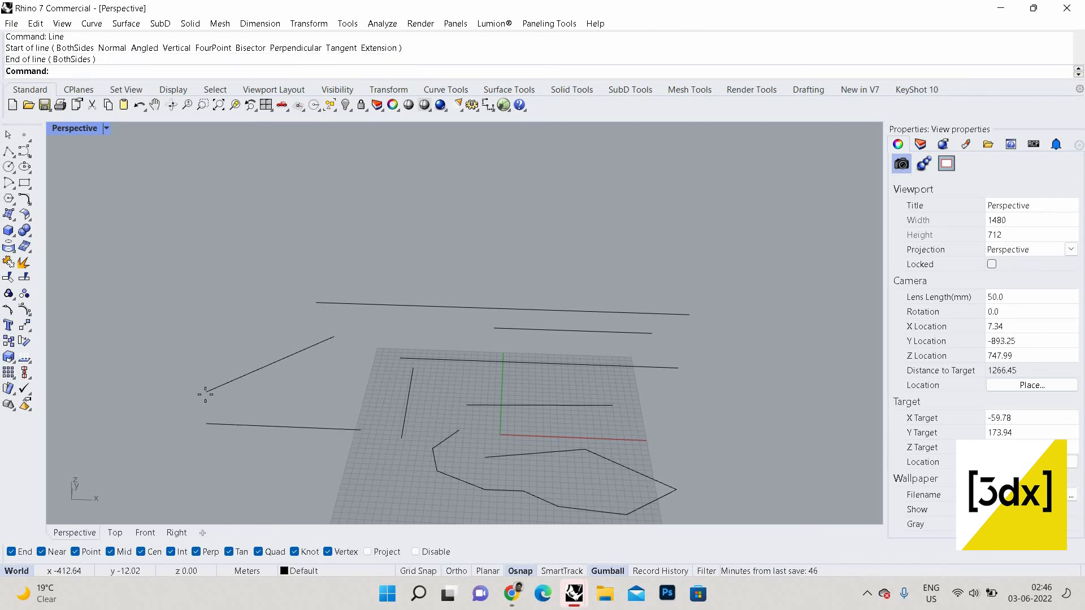
# Step: Draw another angled line in front of the reference line, with a 45 degree pivot angle and a length of 40 m
pyautogui.press('Return')
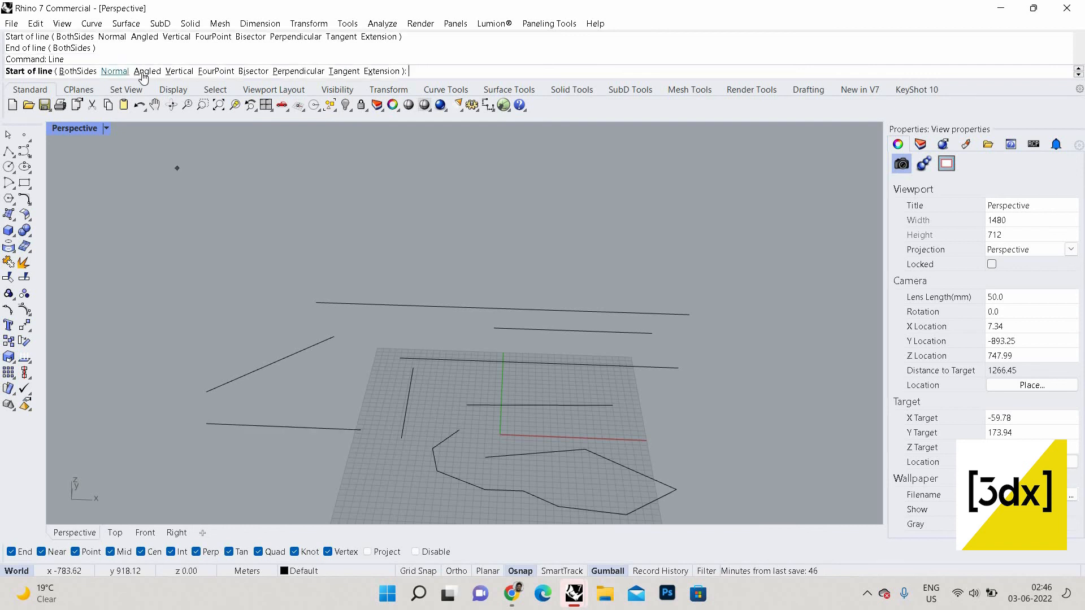
pyautogui.write('a')
pyautogui.press('Return')
pyautogui.scroll(-2, 220, 456)
pyautogui.click(218, 457)
pyautogui.click(351, 476)
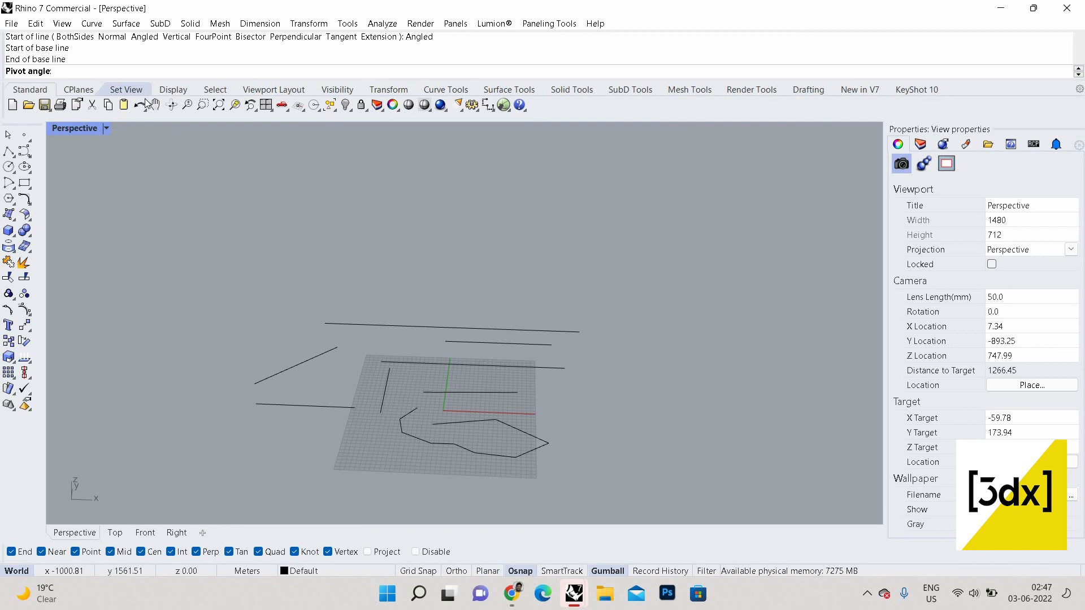
pyautogui.write('45')
pyautogui.press('Return')
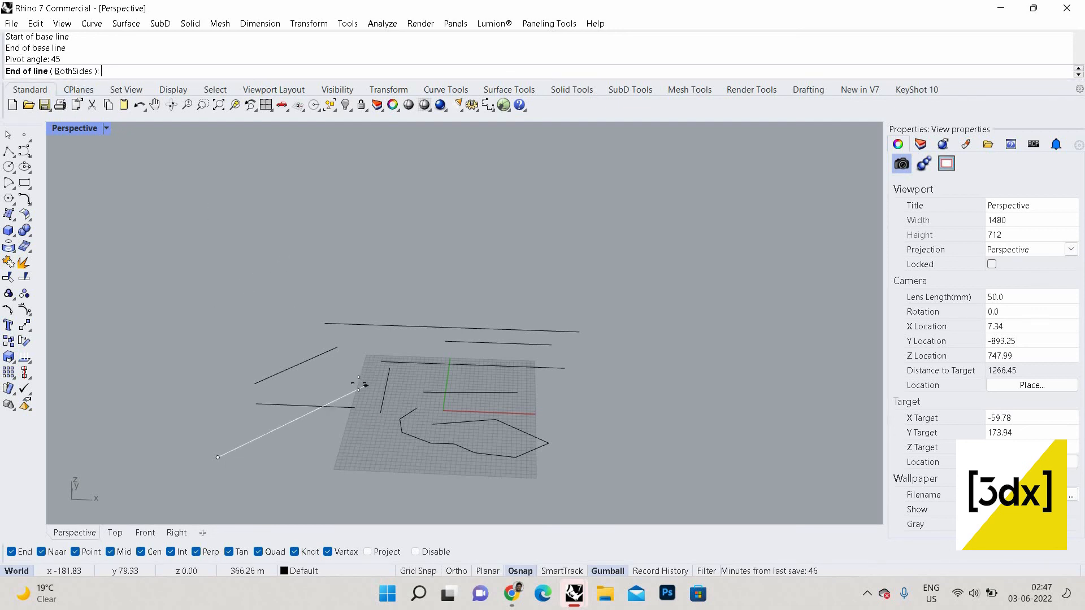
pyautogui.write('4')
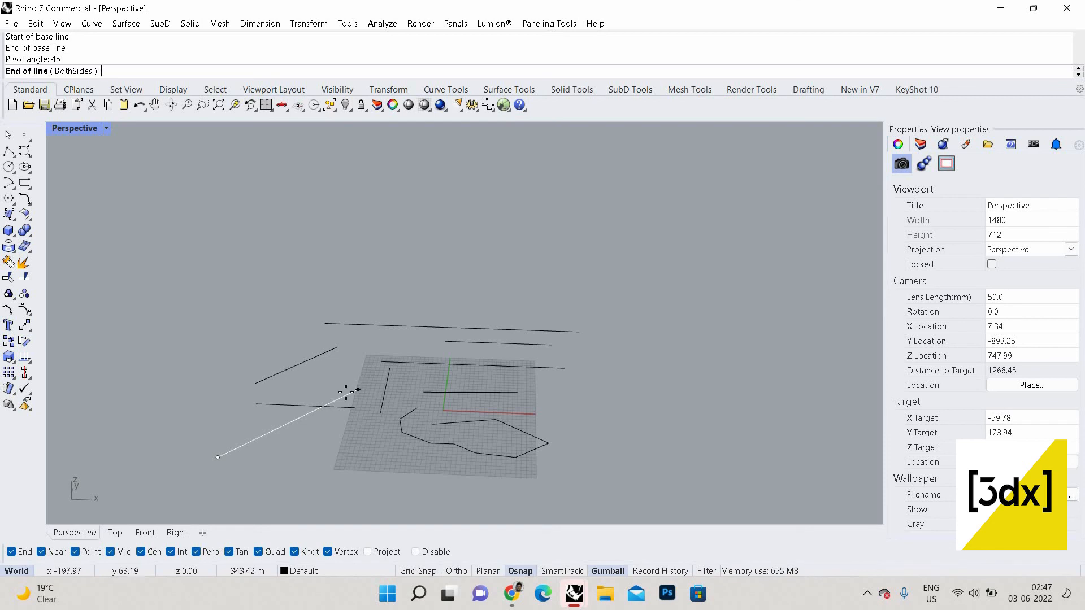
pyautogui.write('0')
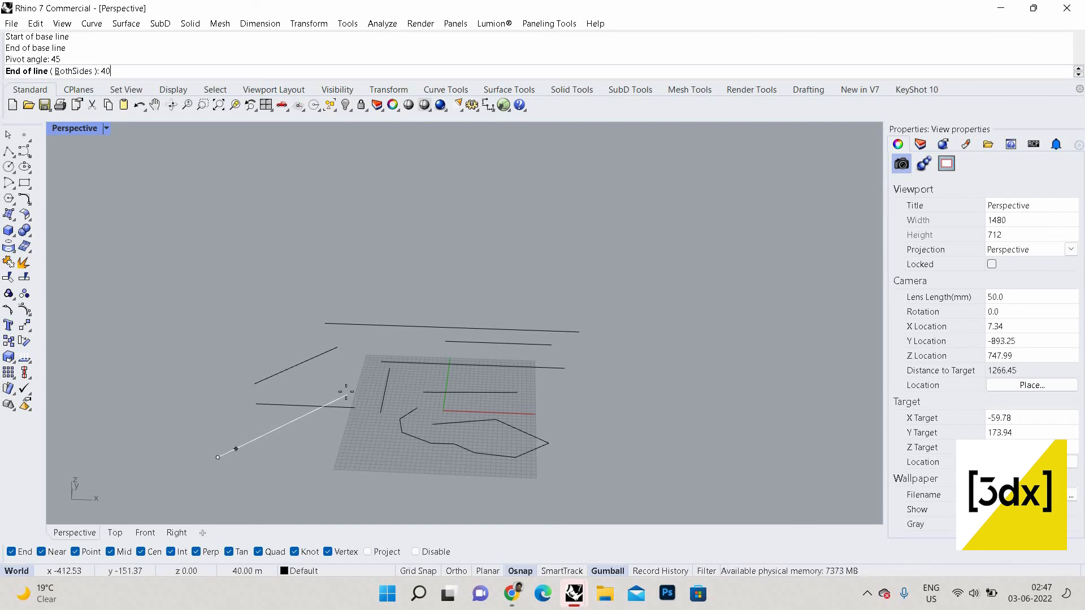
pyautogui.press('Return')
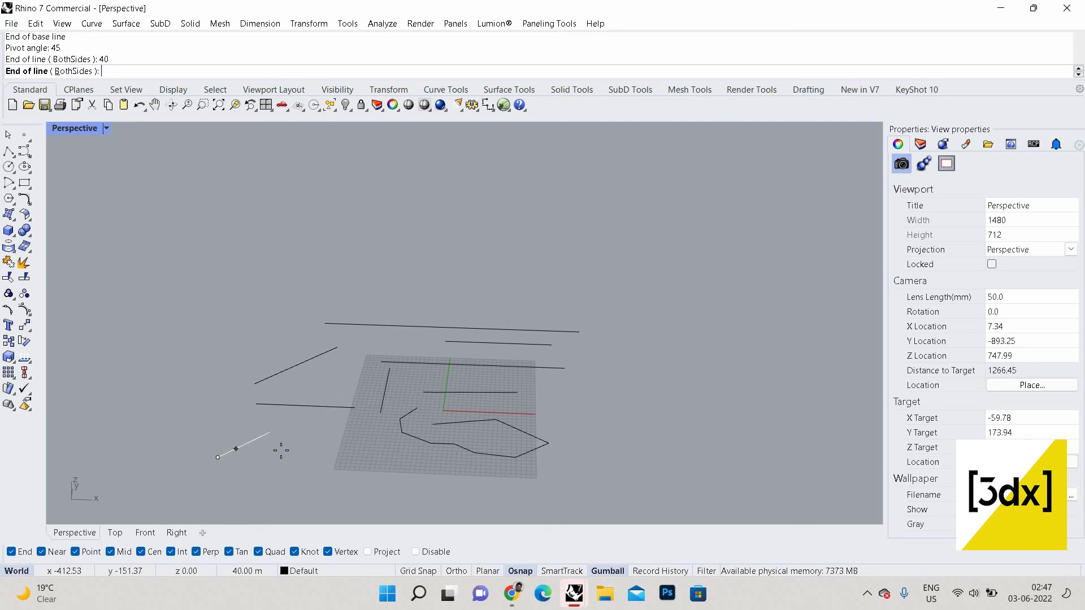
pyautogui.click(230, 458)
pyautogui.scroll(6, 242, 348)
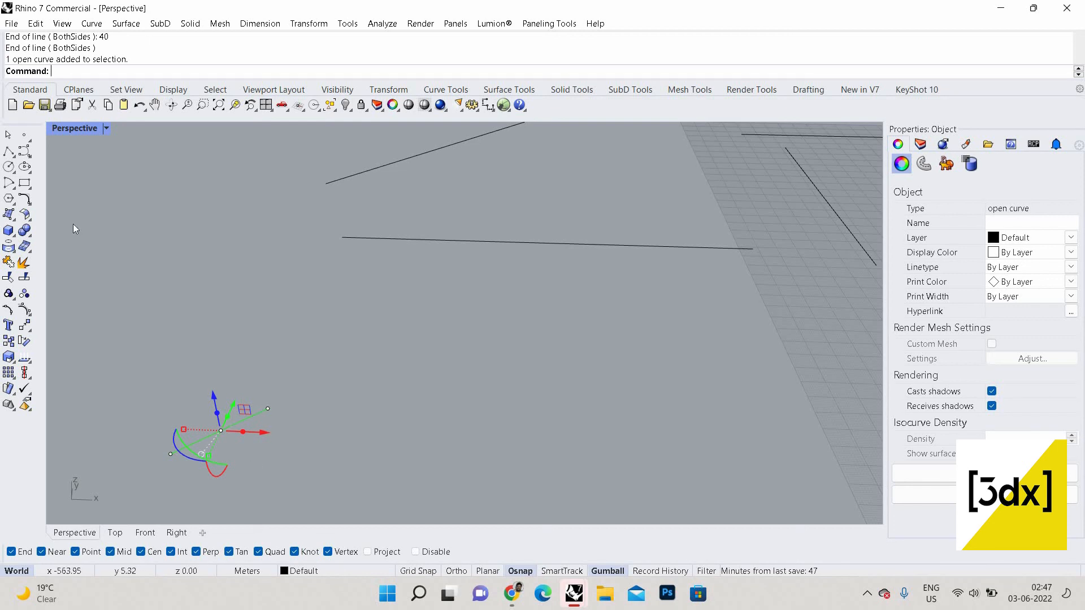
# Step: Draw a vertical line rising from the front part of the grid and inspect it from another angle
pyautogui.press('Return')
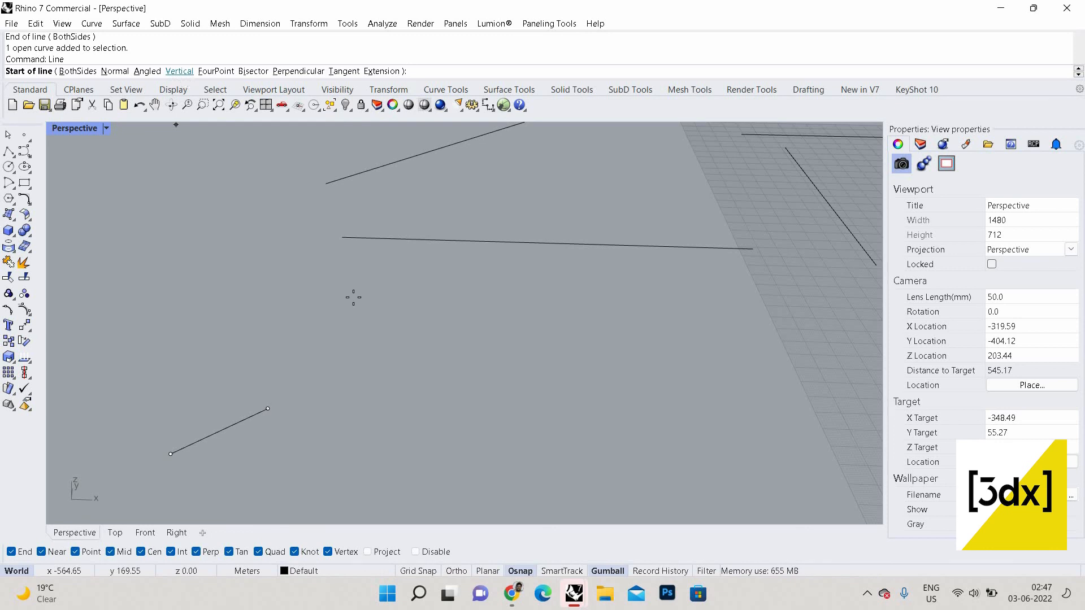
pyautogui.scroll(-6, 464, 356)
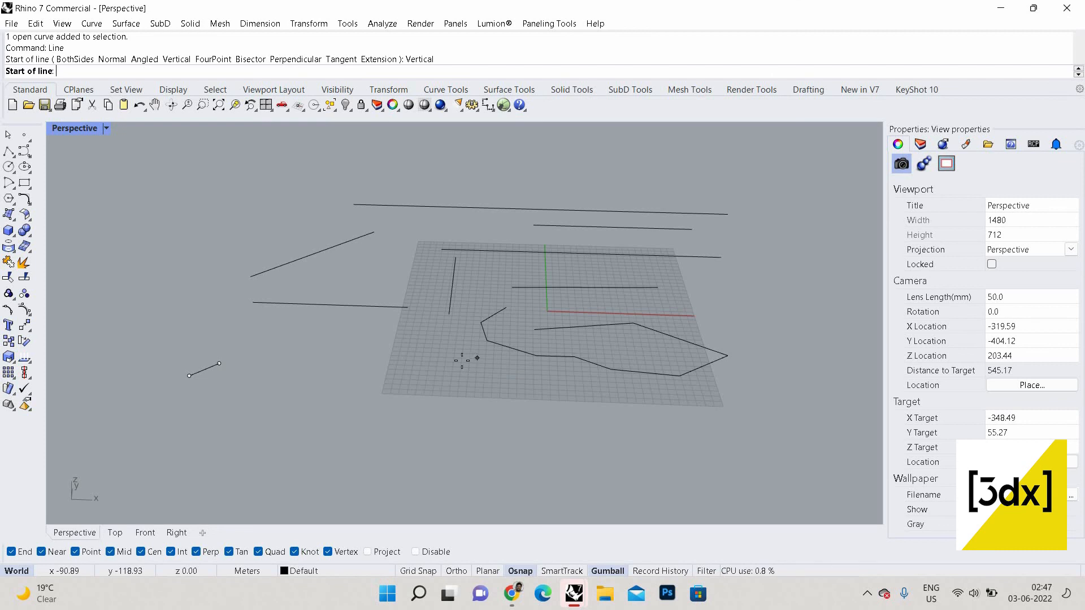
pyautogui.click(460, 389)
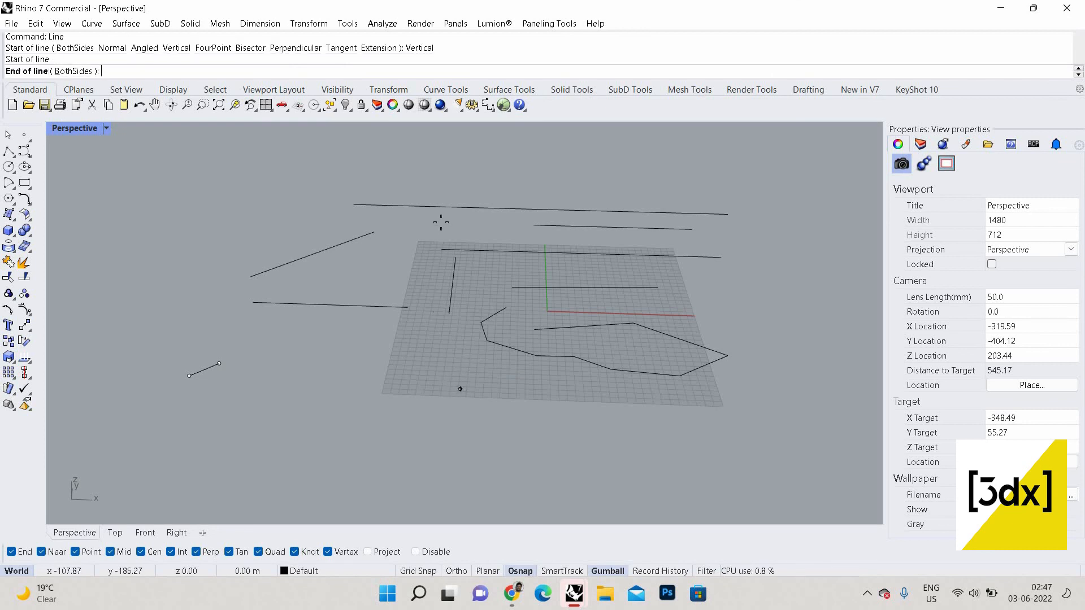
pyautogui.click(480, 392)
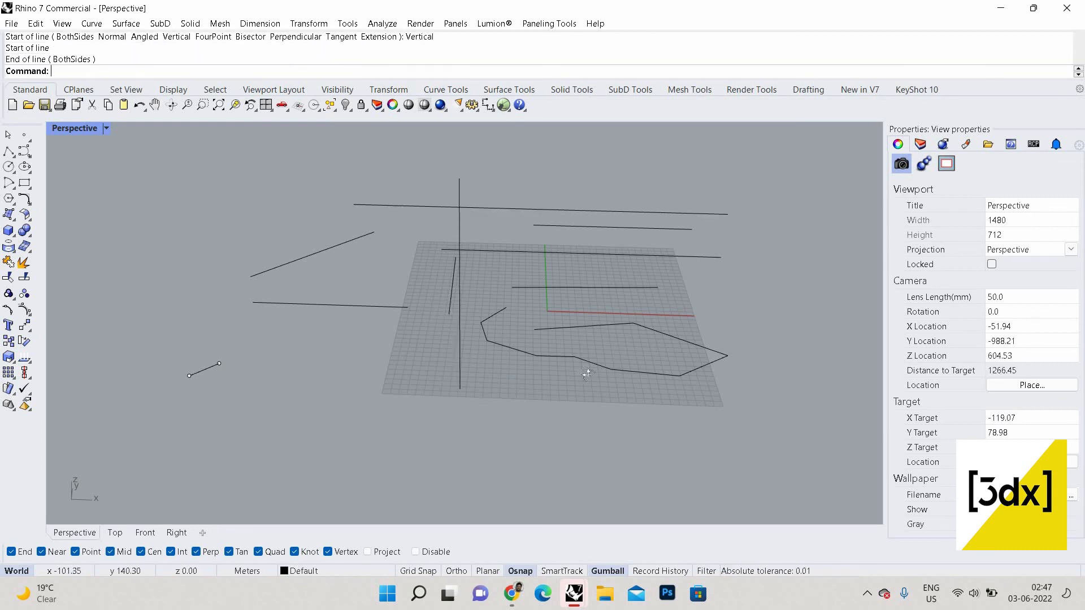
pyautogui.scroll(-6, 500, 384)
pyautogui.moveTo(601, 350); pyautogui.dragTo(564, 311, button='right')
pyautogui.scroll(4, 587, 254)
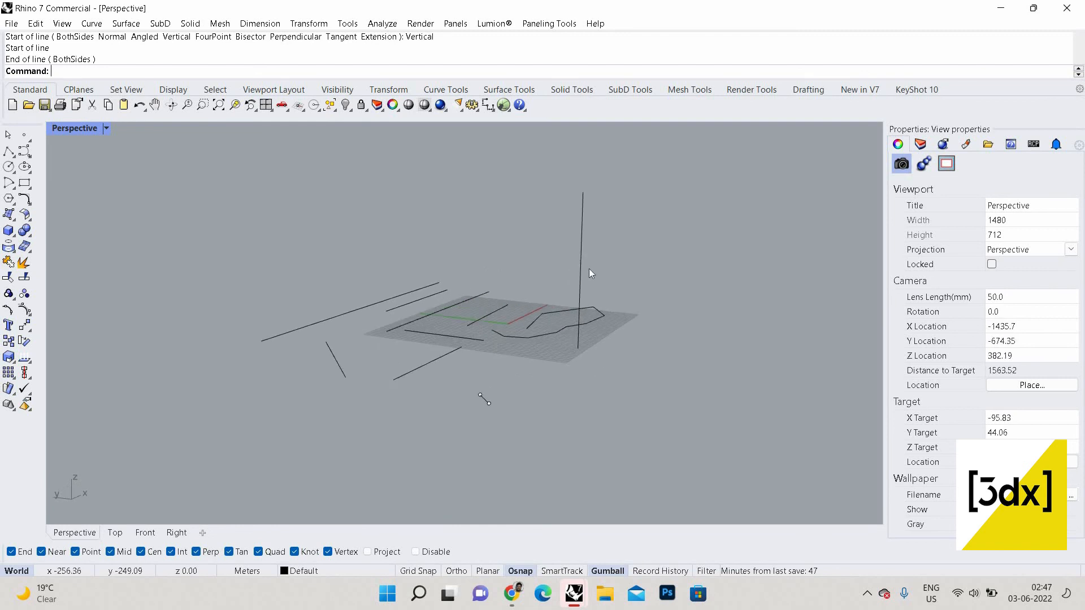
# Step: Draw a second vertical line downward from a point on the long rearmost both-sides line
pyautogui.rightClick(529, 268)
pyautogui.scroll(6, 292, 333)
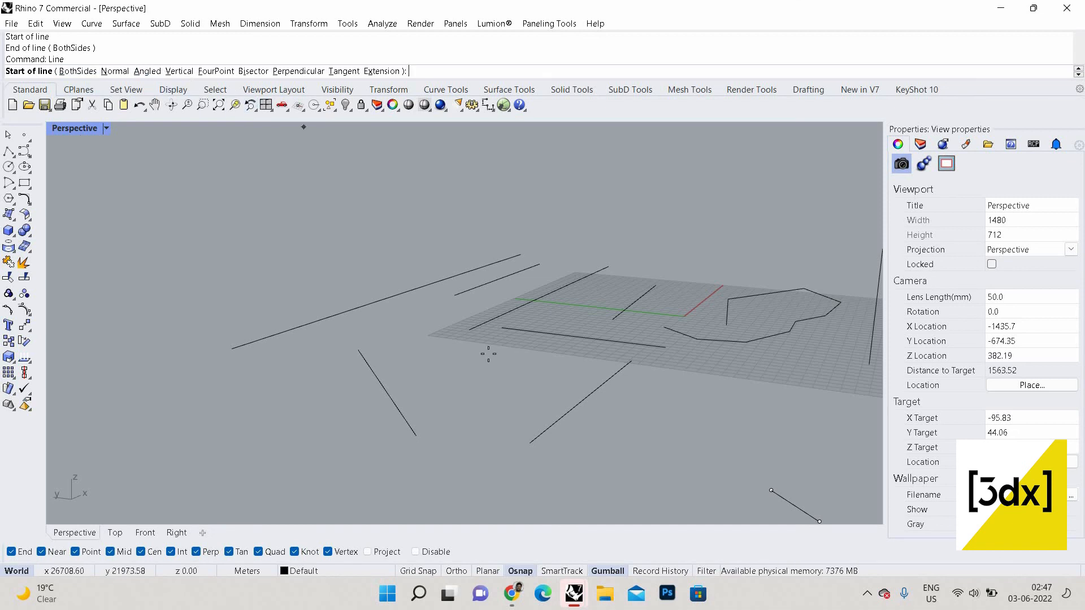
pyautogui.click(179, 71)
pyautogui.click(393, 299)
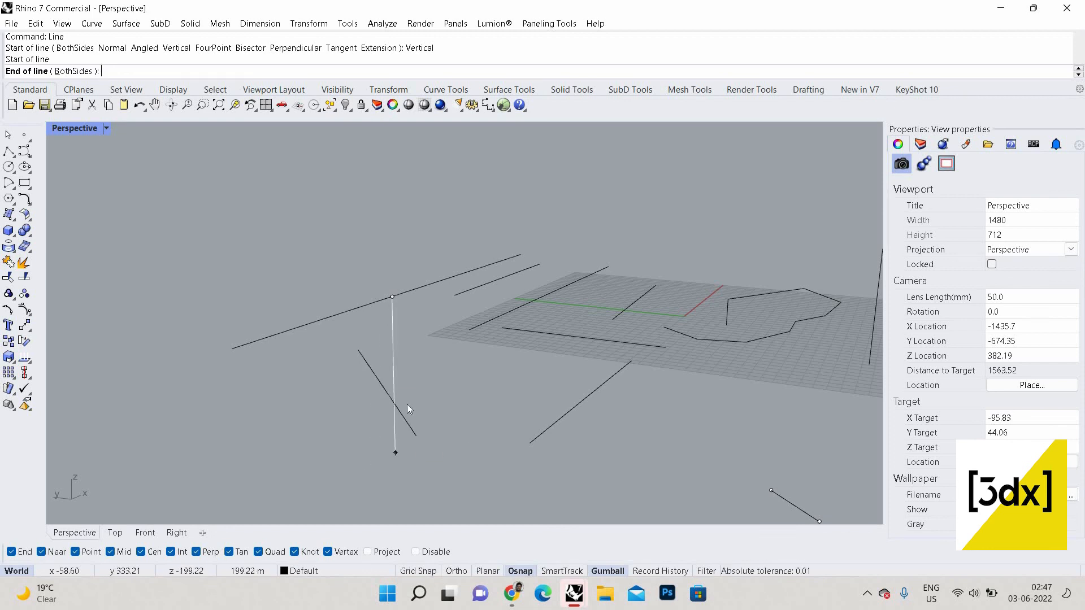
pyautogui.click(353, 379)
pyautogui.scroll(-3, 306, 363)
pyautogui.moveTo(304, 364); pyautogui.dragTo(470, 395, button='right')
pyautogui.rightClick(359, 389)
pyautogui.rightClick(469, 394)
pyautogui.rightClick(470, 395)
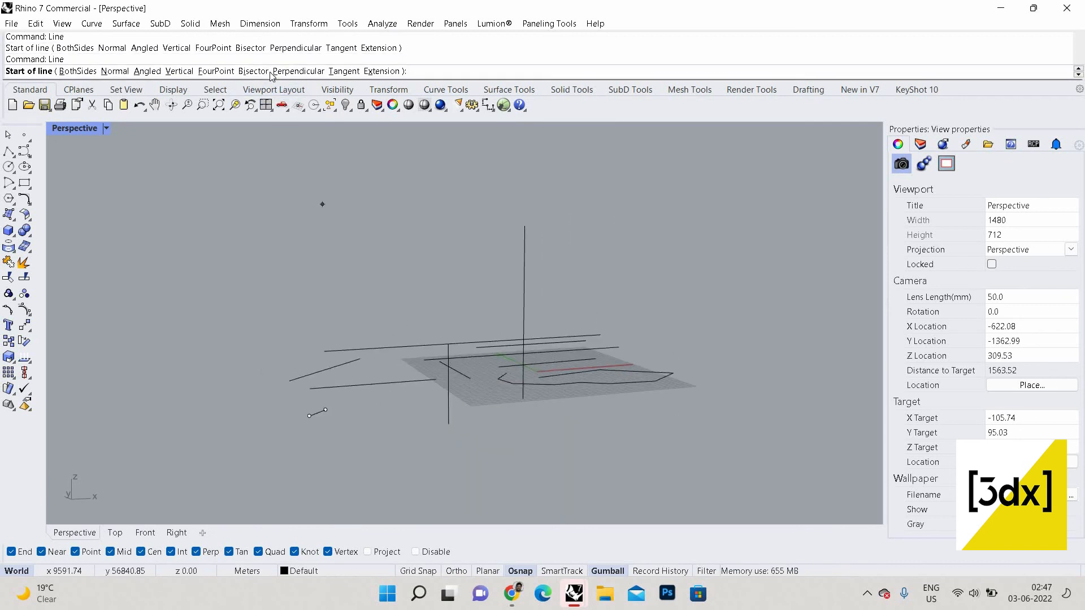
pyautogui.press('Escape')
pyautogui.press('Return')
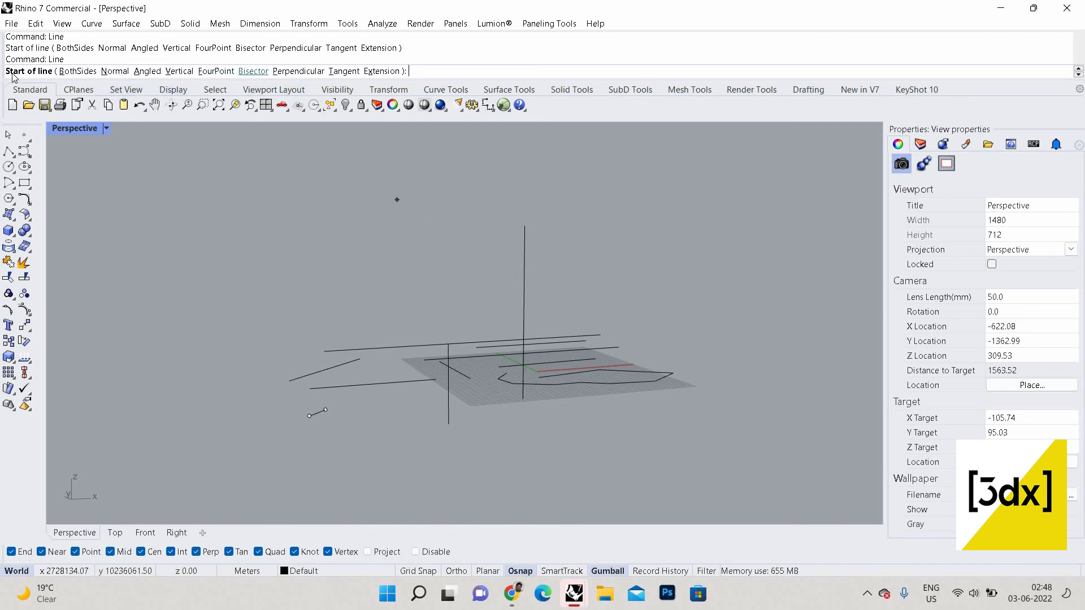
pyautogui.click(253, 71)
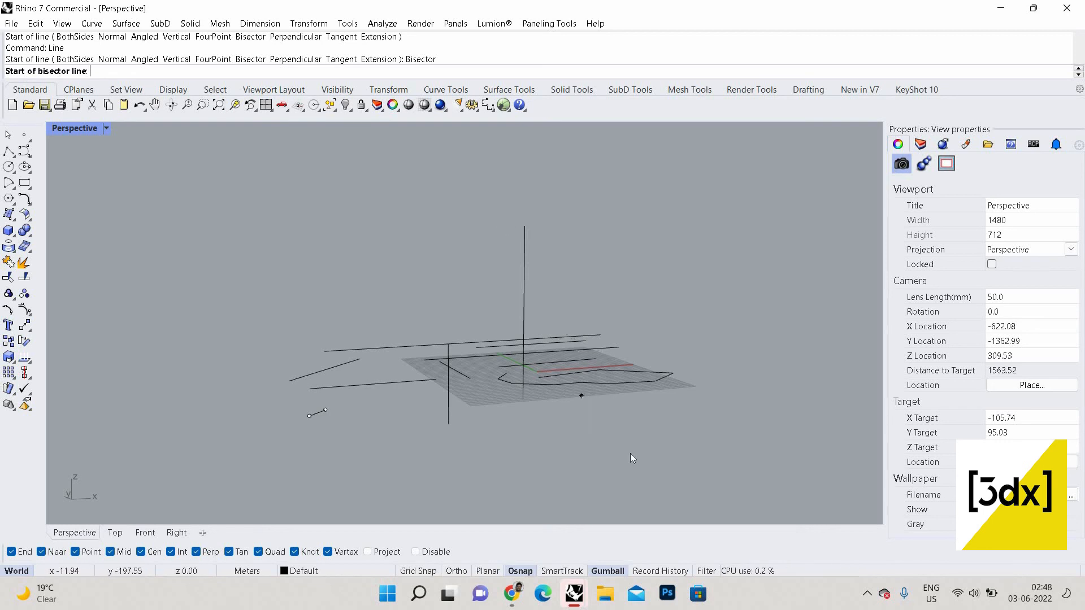
pyautogui.press('Escape')
# Step: Delete all the existing curves from the model
pyautogui.hotkey('ctrl', 'a')
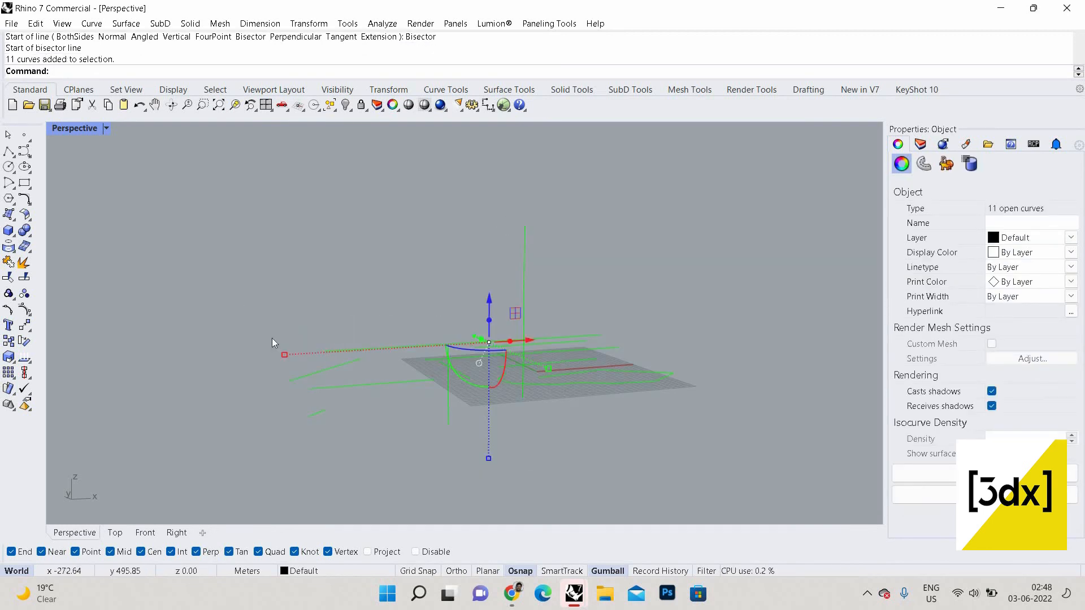
pyautogui.press('Delete')
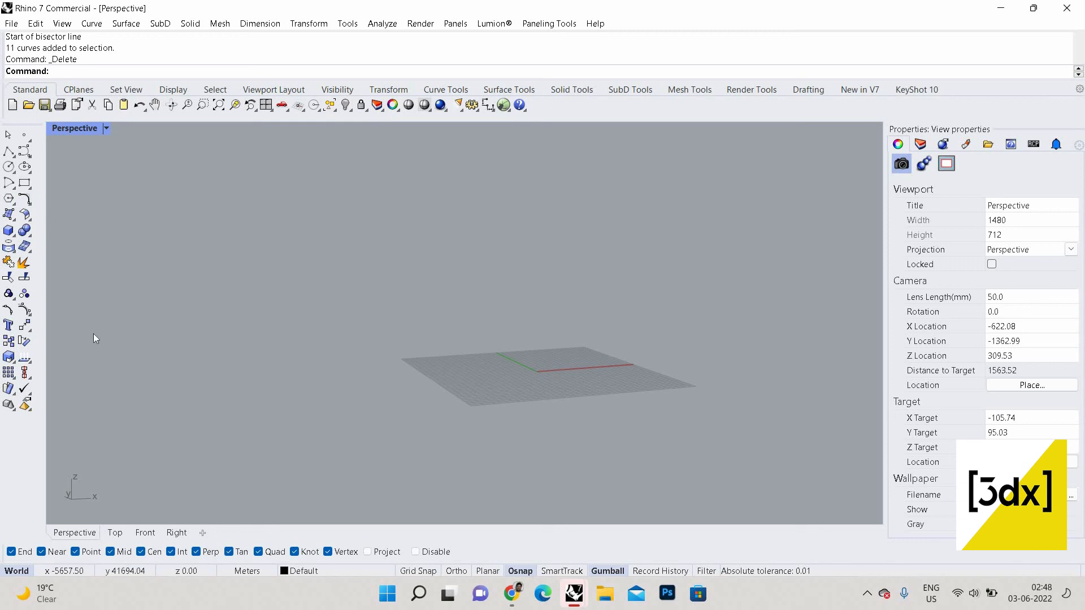
# Step: Draw an open degree 3 control point curve with six points, looping around the front-left part of the grid
pyautogui.click(27, 155)
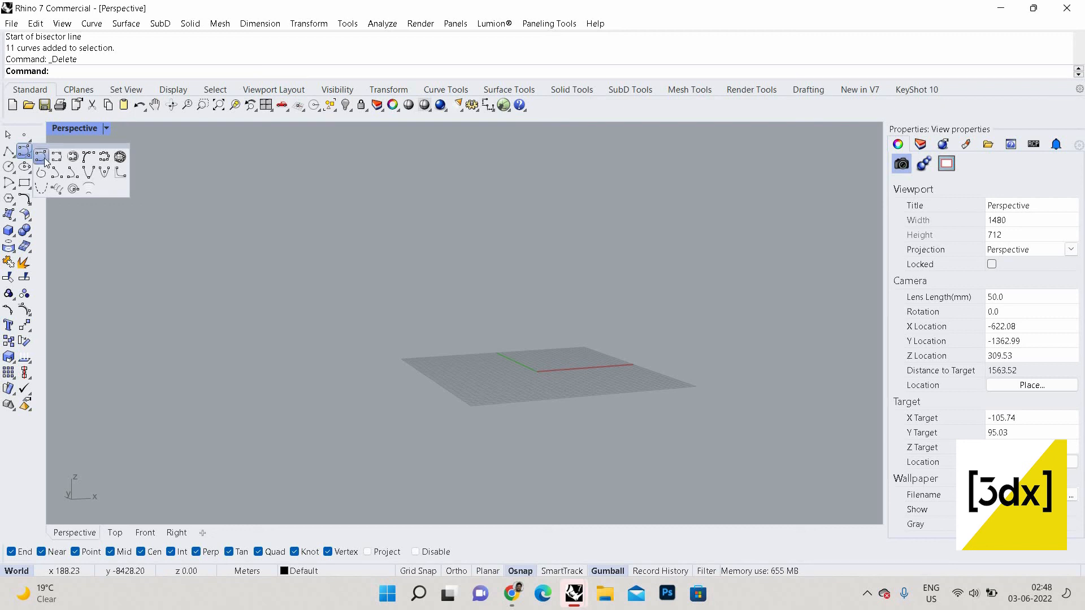
pyautogui.click(46, 160)
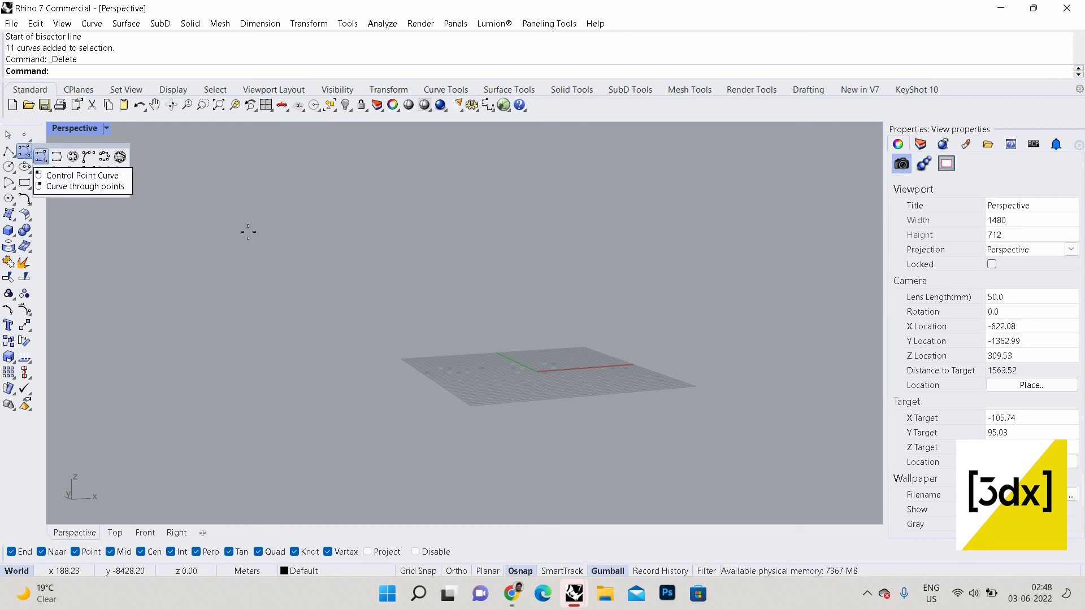
pyautogui.moveTo(346, 247); pyautogui.dragTo(300, 368, button='right')
pyautogui.press('Escape')
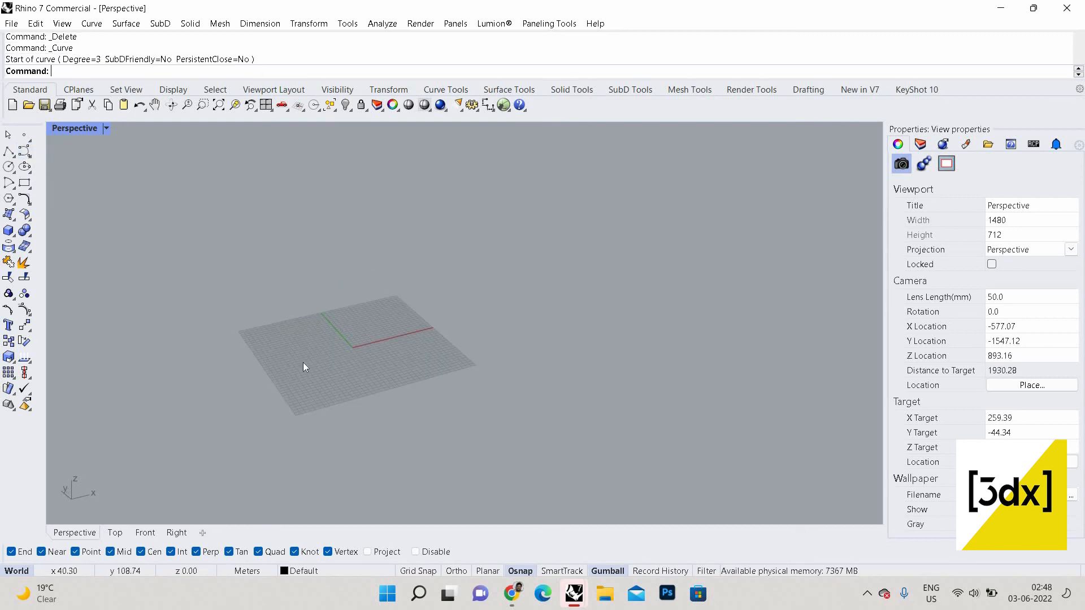
pyautogui.scroll(3, 303, 361)
pyautogui.press('Return')
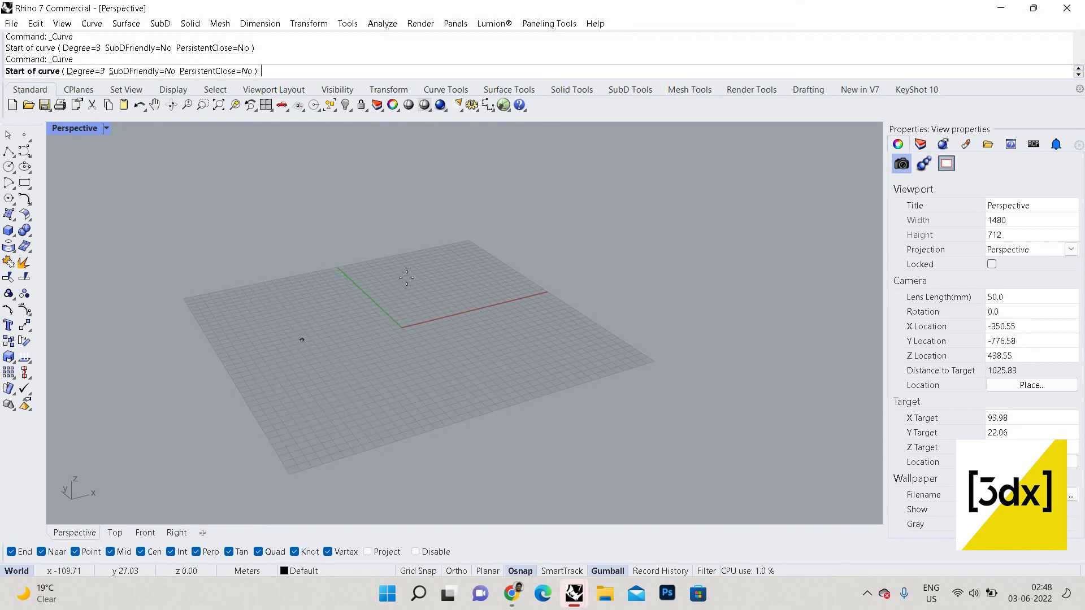
pyautogui.click(302, 337)
pyautogui.click(407, 276)
pyautogui.click(480, 346)
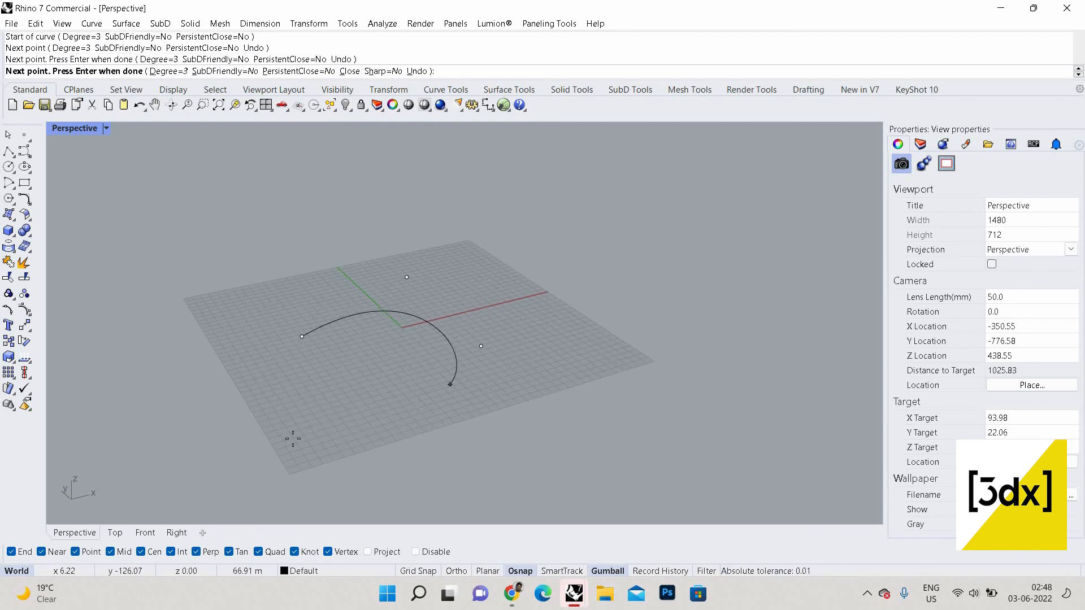
pyautogui.click(403, 422)
pyautogui.click(276, 421)
pyautogui.click(229, 368)
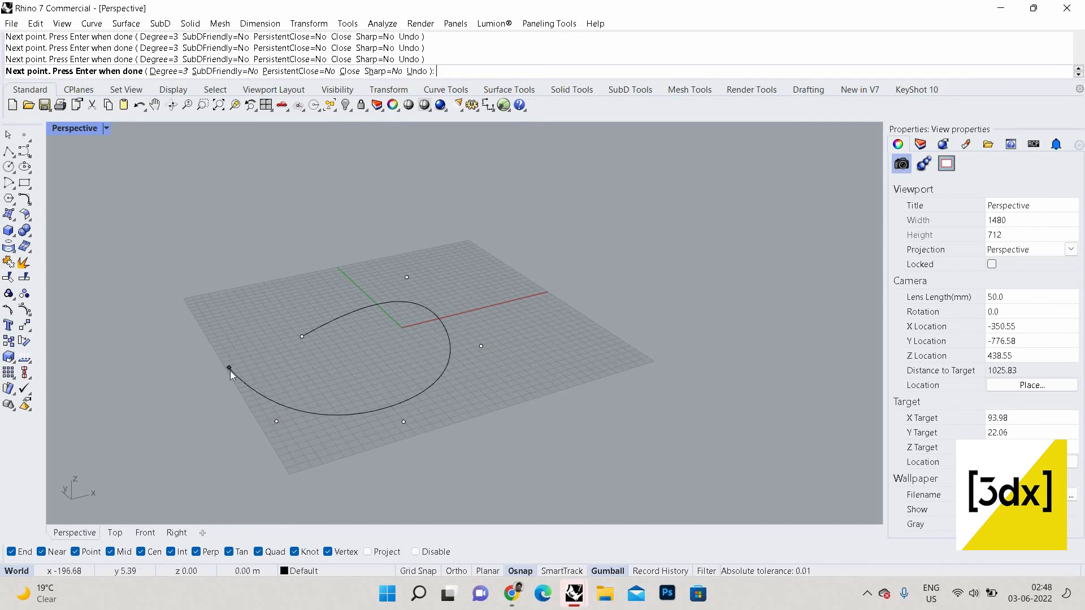
pyautogui.press('Return')
# Step: Select the curve to show its control points and pick the rearmost one for inspection
pyautogui.click(332, 323)
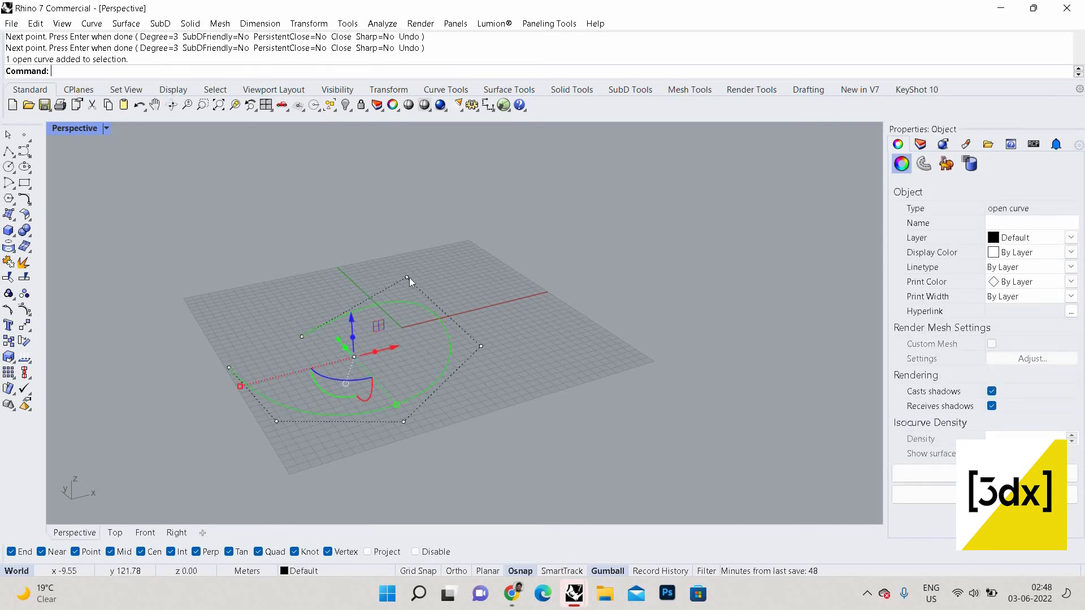
pyautogui.click(407, 277)
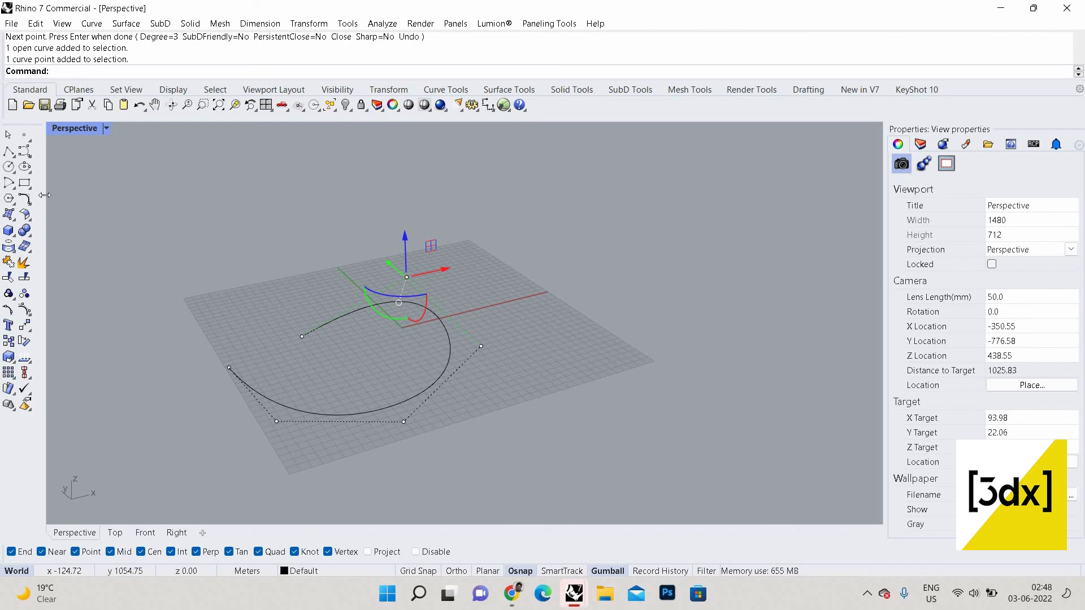
pyautogui.press('Escape')
# Step: Place a single point object on the grid behind the curve's start and select the curve for comparison
pyautogui.click(23, 135)
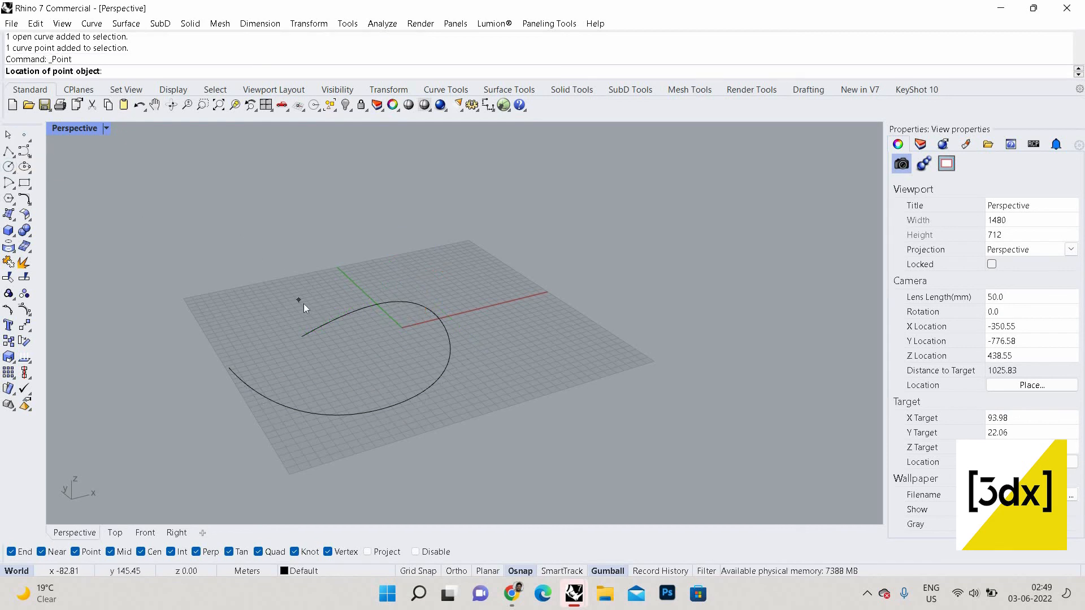
pyautogui.click(301, 301)
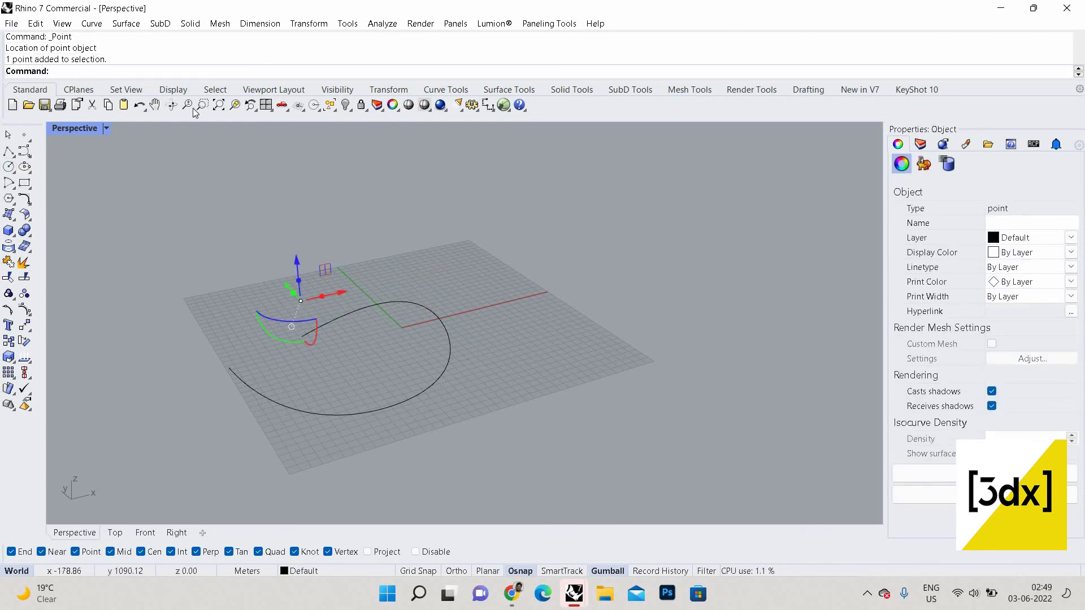
pyautogui.click(387, 298)
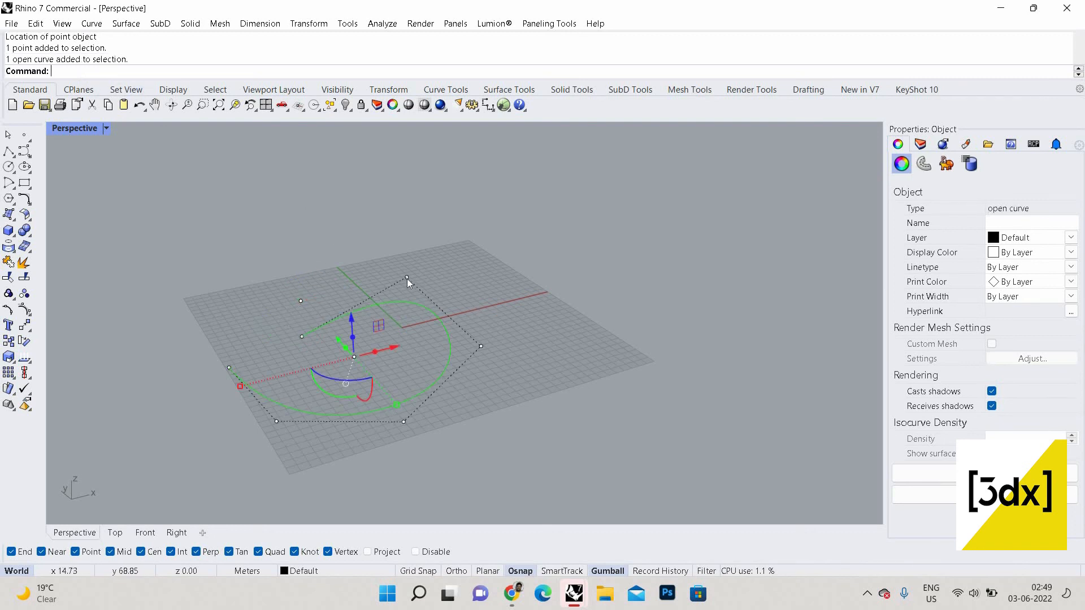
# Step: Raise the single point object vertically above the grid
pyautogui.click(299, 305)
pyautogui.scroll(6, 299, 305)
pyautogui.click(303, 298)
pyautogui.moveTo(298, 260); pyautogui.dragTo(332, 277)
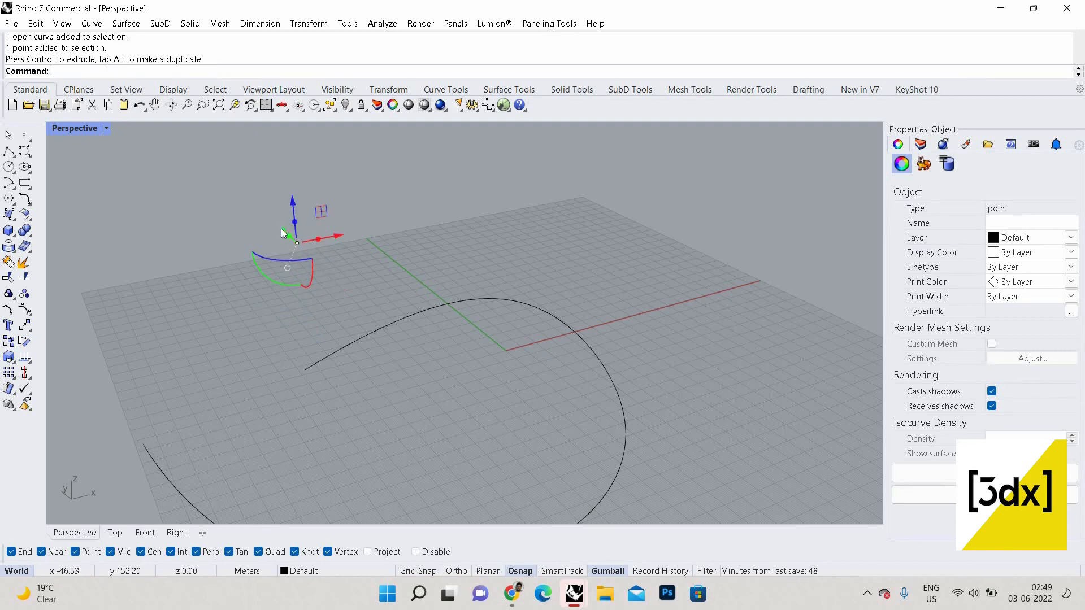
# Step: Raise the curve's rearmost control point vertically so that the curve bends up out of the grid plane
pyautogui.click(437, 299)
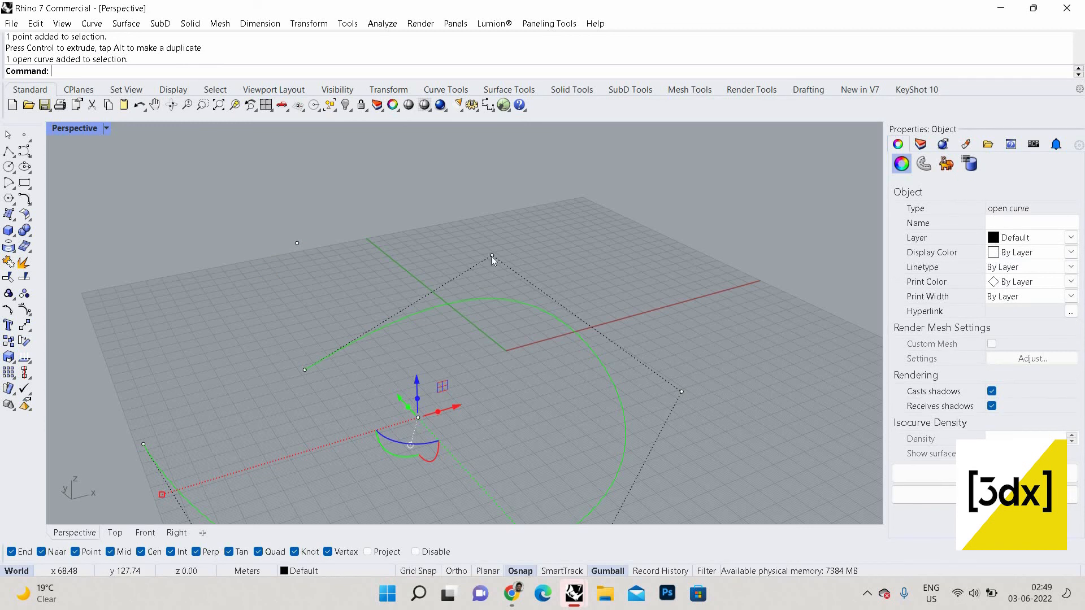
pyautogui.click(492, 255)
pyautogui.moveTo(492, 255); pyautogui.dragTo(499, 207)
pyautogui.scroll(-10, 495, 209)
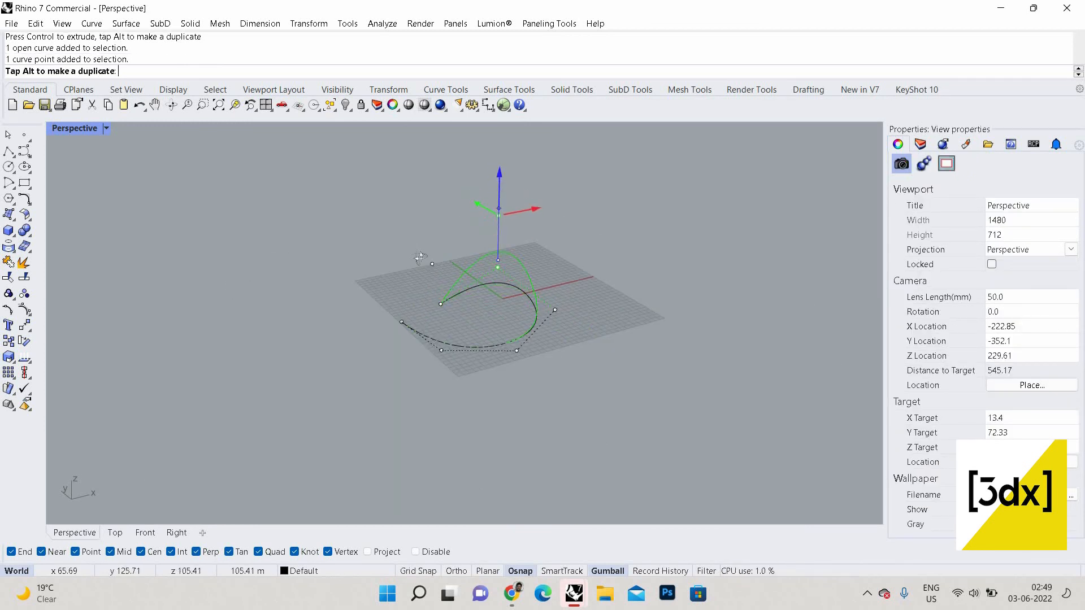
pyautogui.moveTo(420, 259); pyautogui.dragTo(554, 343, button='right')
pyautogui.click(553, 342)
pyautogui.moveTo(523, 275); pyautogui.dragTo(530, 310, button='right')
pyautogui.rightClick(529, 310)
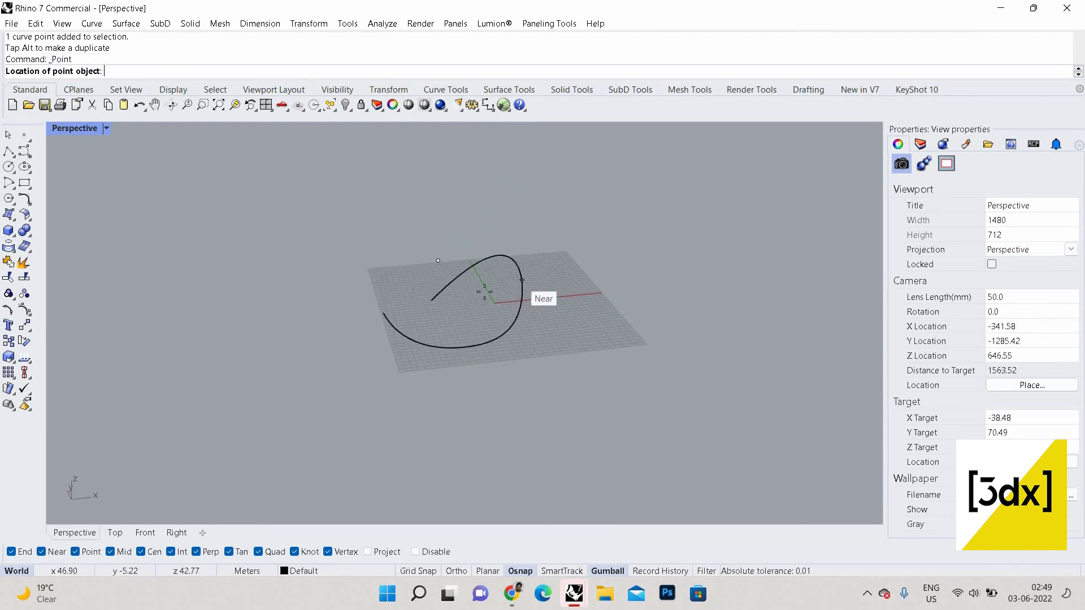
pyautogui.press('Escape')
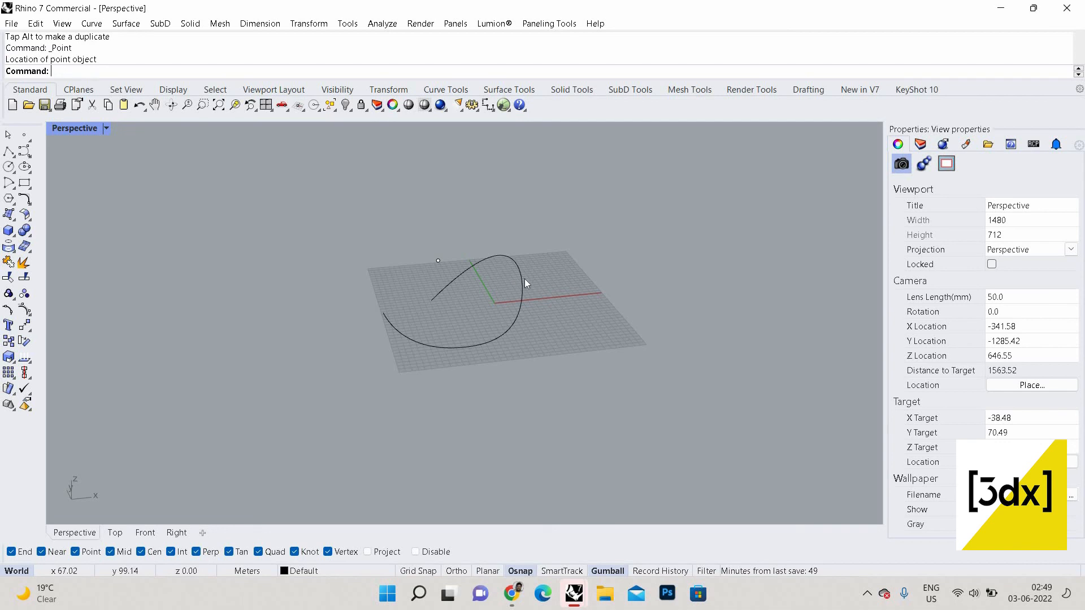
# Step: Lift the curve's already elevated control point further along the vertical axis to steepen the arch
pyautogui.click(523, 279)
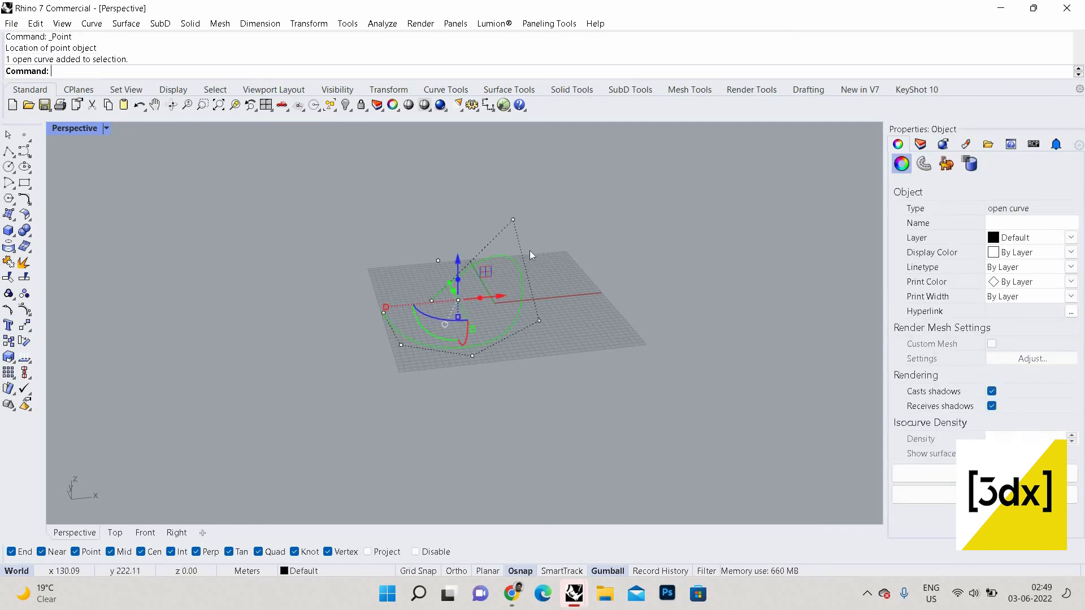
pyautogui.scroll(6, 501, 256)
pyautogui.click(514, 236)
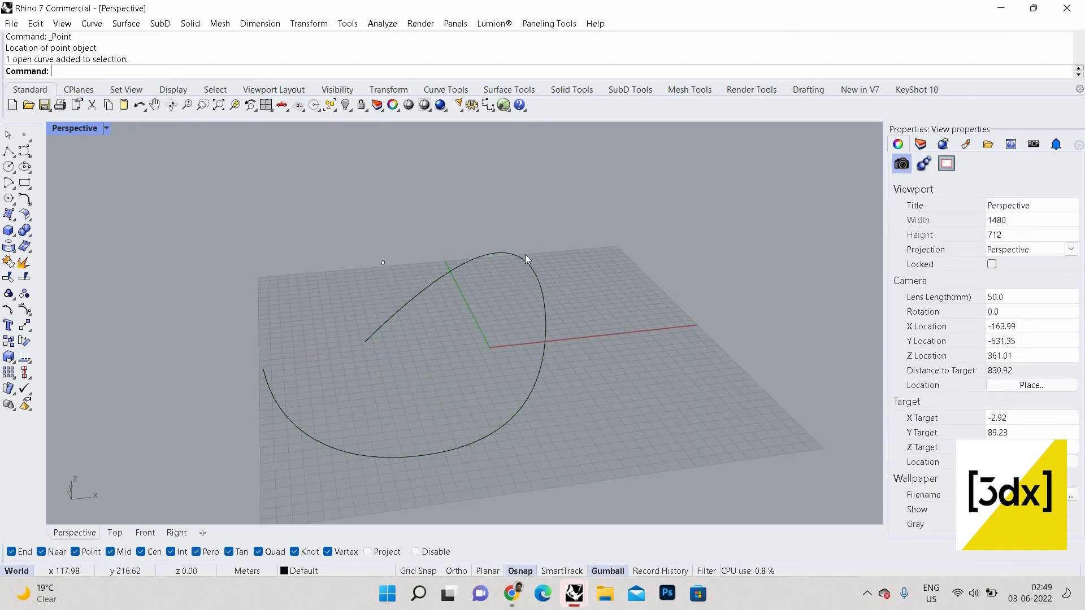
pyautogui.click(523, 261)
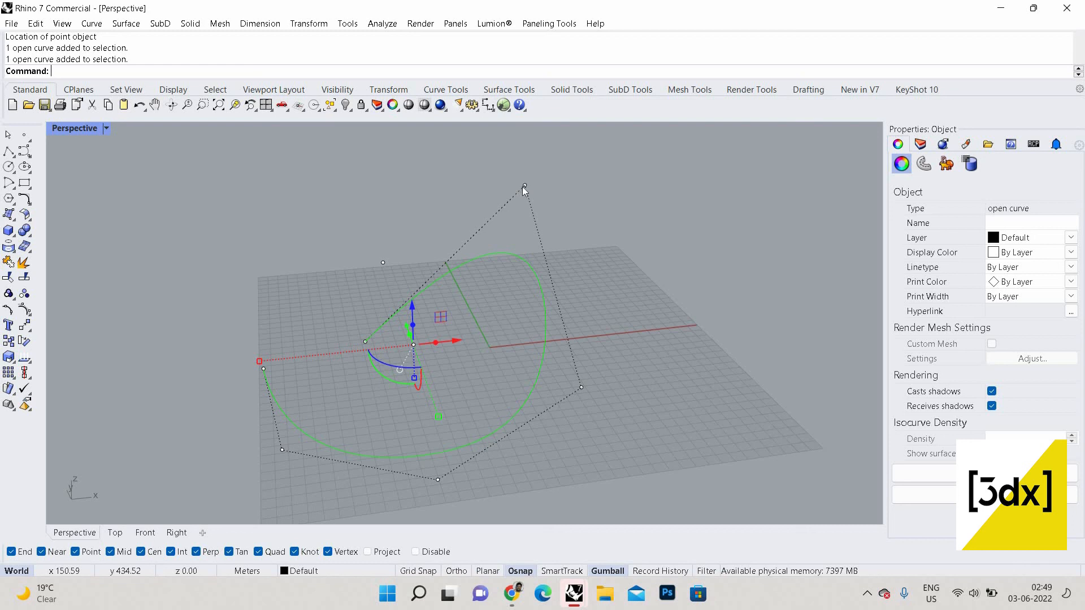
pyautogui.click(523, 186)
pyautogui.moveTo(526, 153); pyautogui.dragTo(487, 289)
pyautogui.scroll(-9, 460, 350)
pyautogui.click(568, 337)
pyautogui.scroll(4, 491, 302)
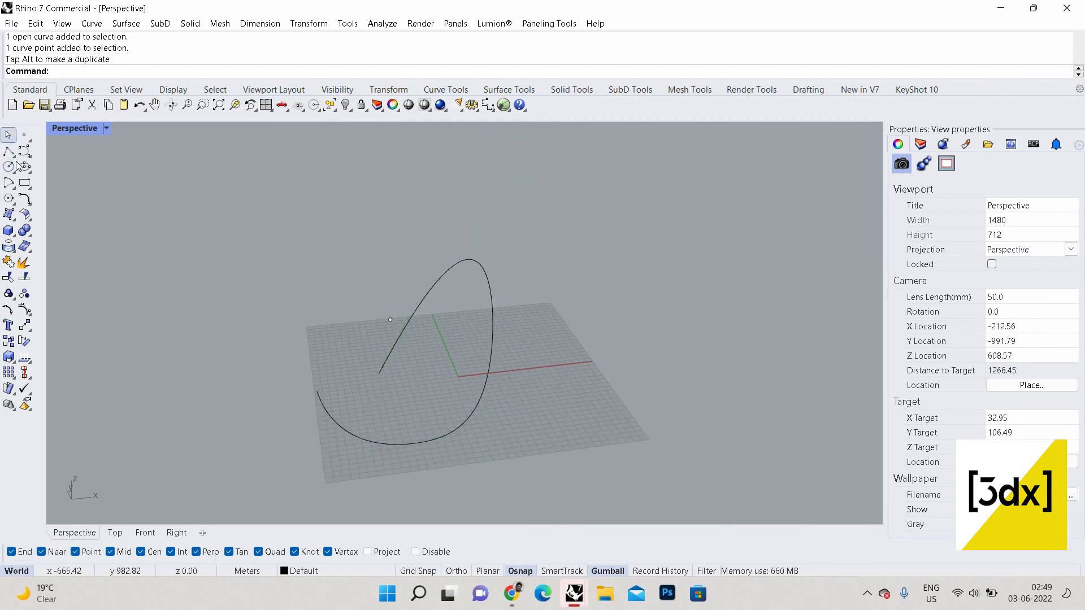
# Step: Draw a single line from the grid's front area past its right edge, roughly parallel to the red axis
pyautogui.click(9, 151)
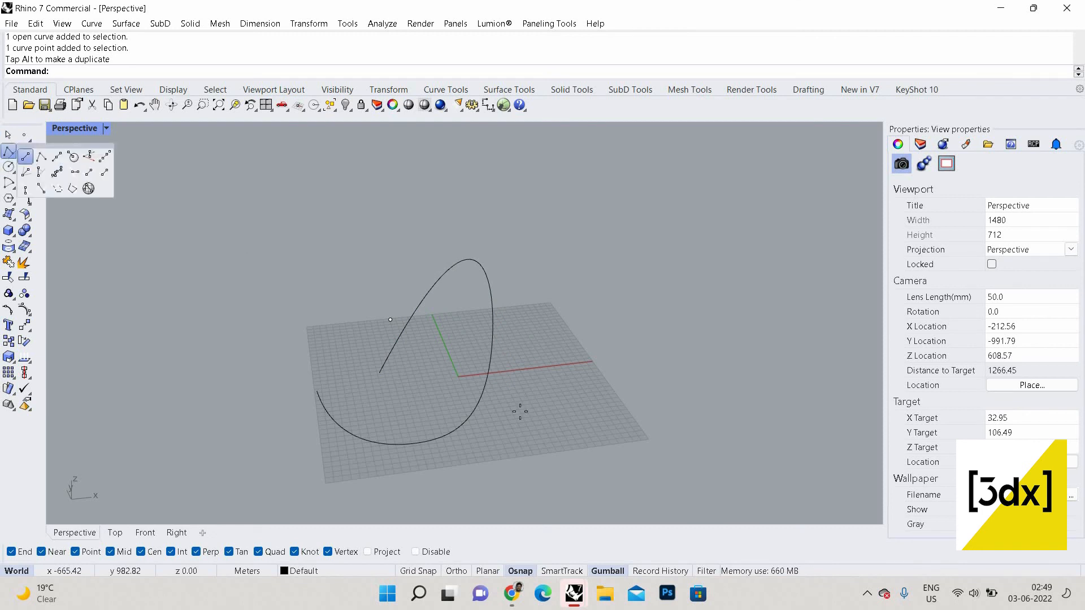
pyautogui.click(520, 410)
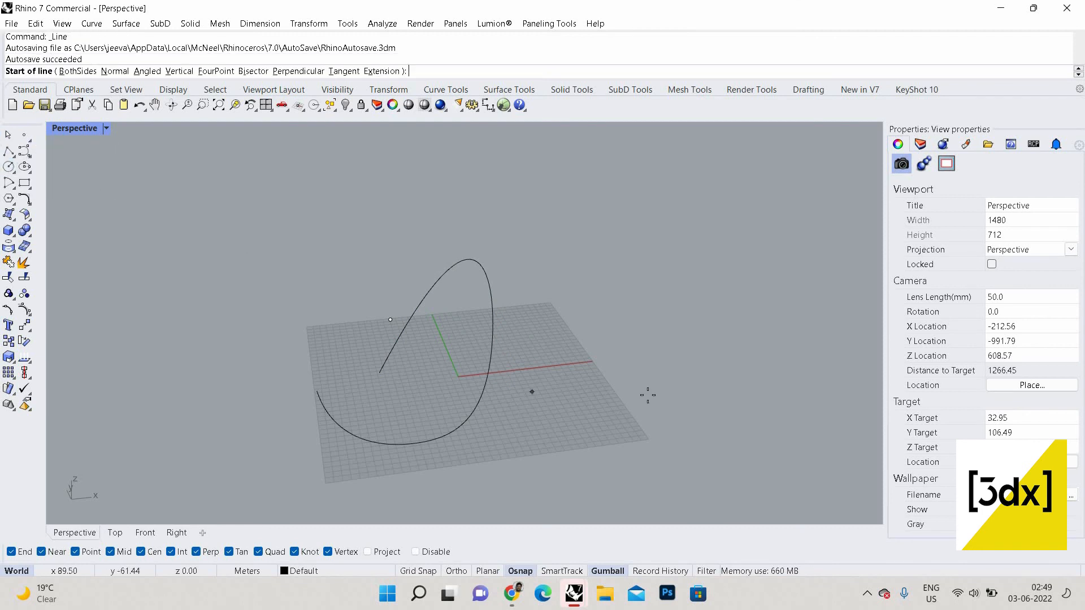
pyautogui.click(687, 391)
# Step: Show the new line's control points and raise its right endpoint vertically above the grid
pyautogui.click(685, 390)
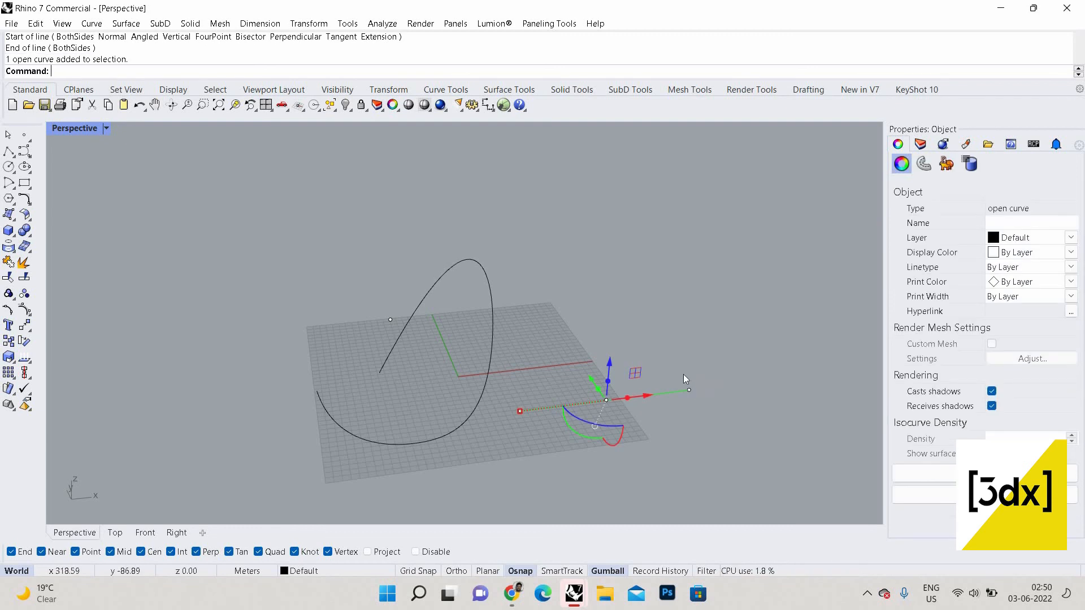
pyautogui.click(683, 375)
pyautogui.click(686, 388)
pyautogui.press('F10')
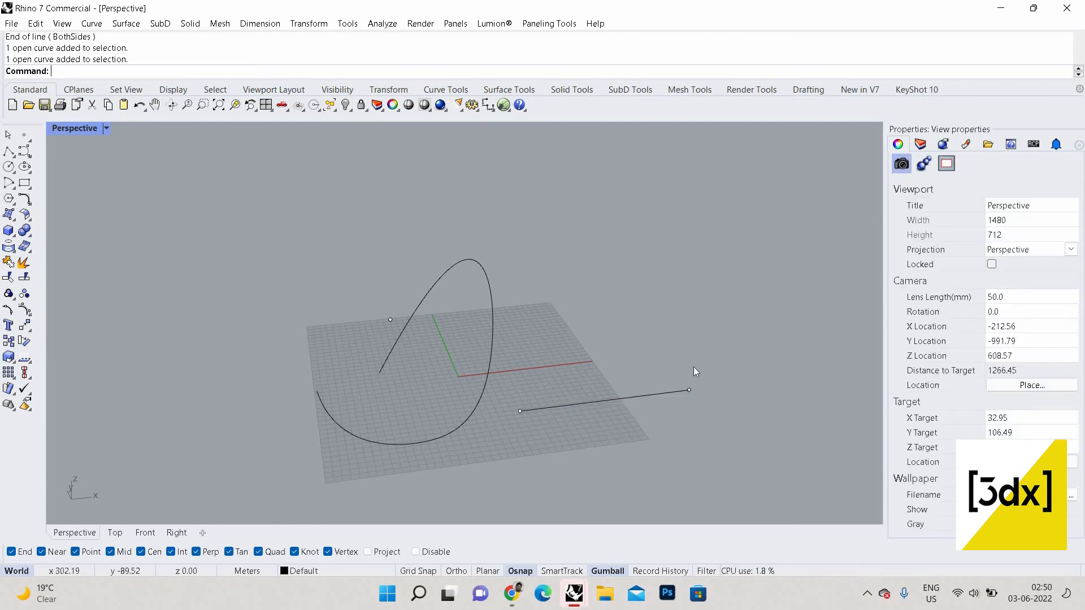
pyautogui.click(688, 390)
pyautogui.moveTo(685, 359); pyautogui.dragTo(689, 238)
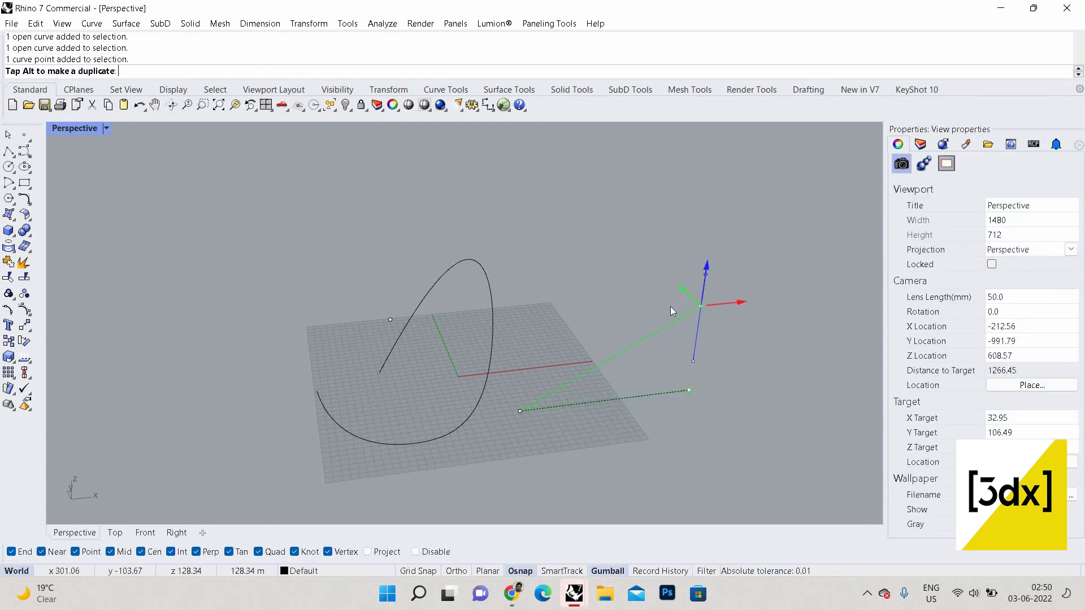
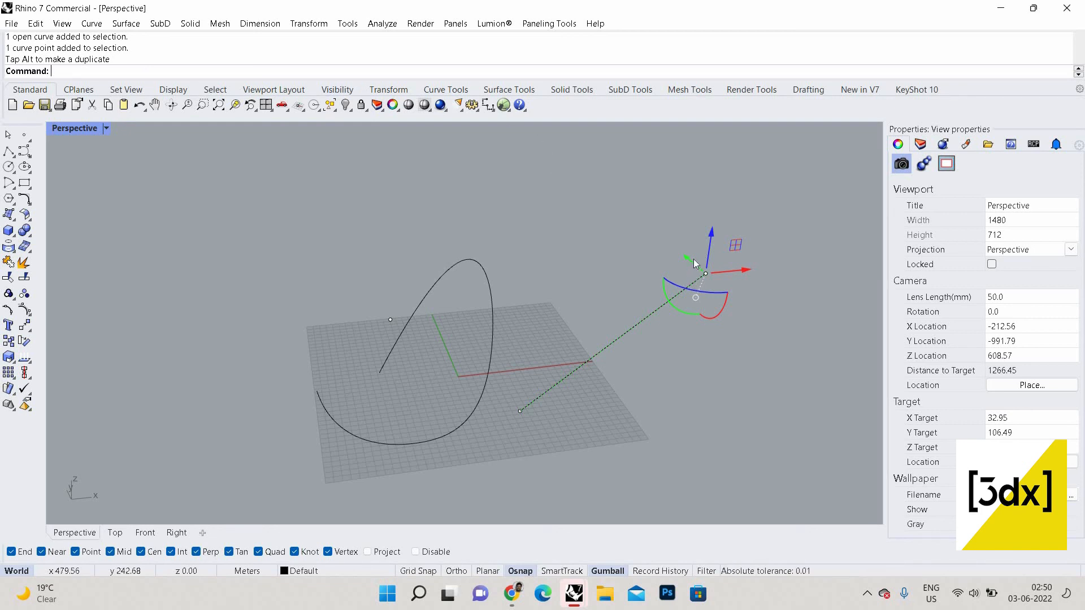
# Step: Move the line's elevated endpoint further up and back along the red axis toward the grid
pyautogui.moveTo(689, 259); pyautogui.dragTo(612, 239)
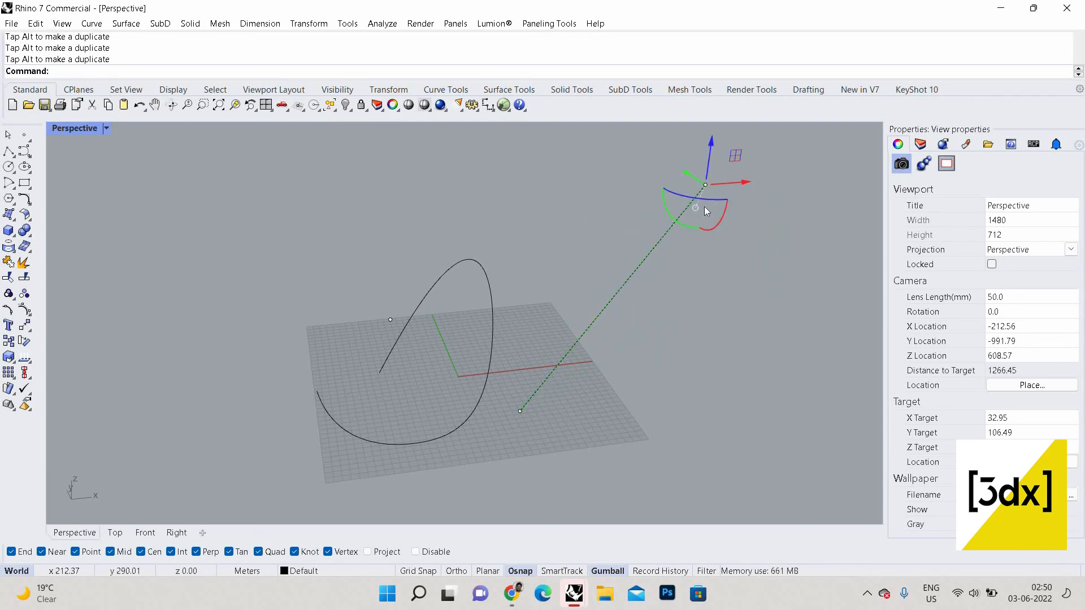
pyautogui.moveTo(727, 183); pyautogui.dragTo(623, 192)
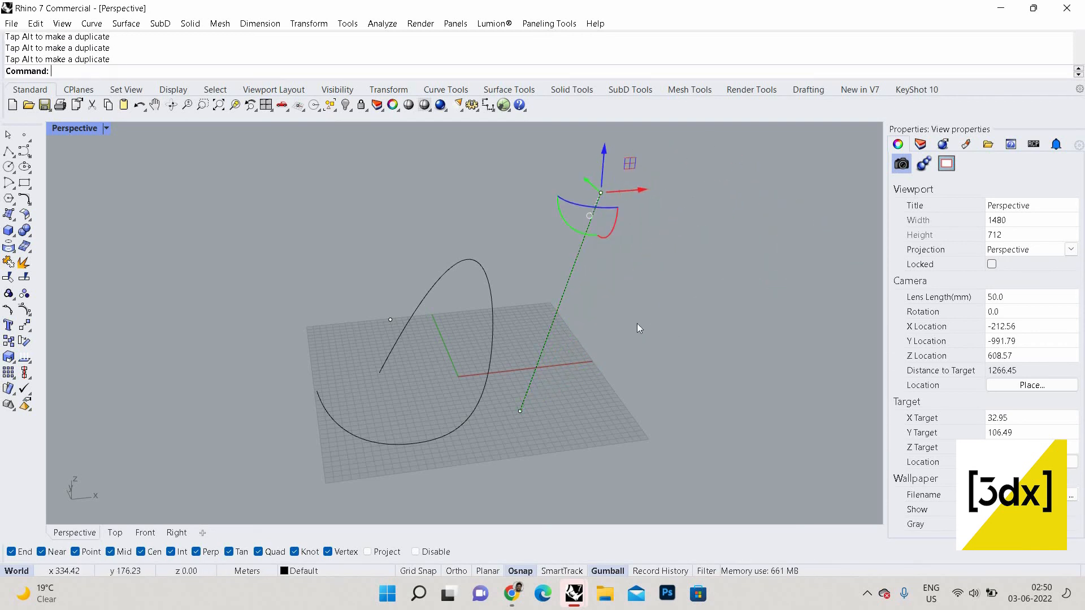
pyautogui.click(667, 333)
# Step: Select the bent curve and then the tilted line to compare their control points
pyautogui.scroll(-2, 548, 320)
pyautogui.scroll(2, 546, 320)
pyautogui.click(522, 273)
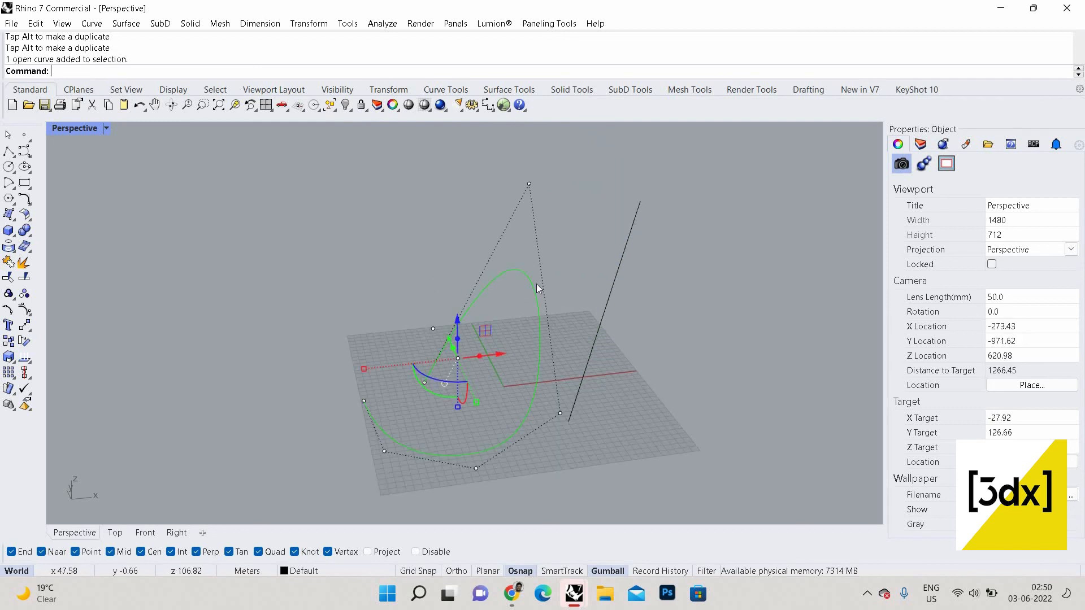
pyautogui.scroll(-2, 544, 360)
pyautogui.scroll(3, 552, 354)
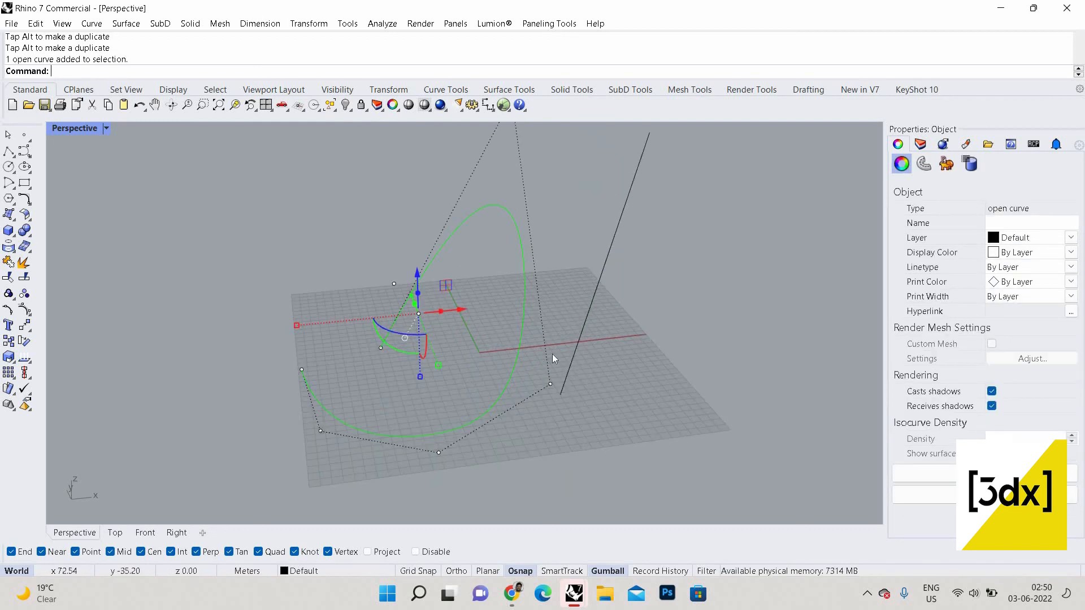
pyautogui.click(583, 280)
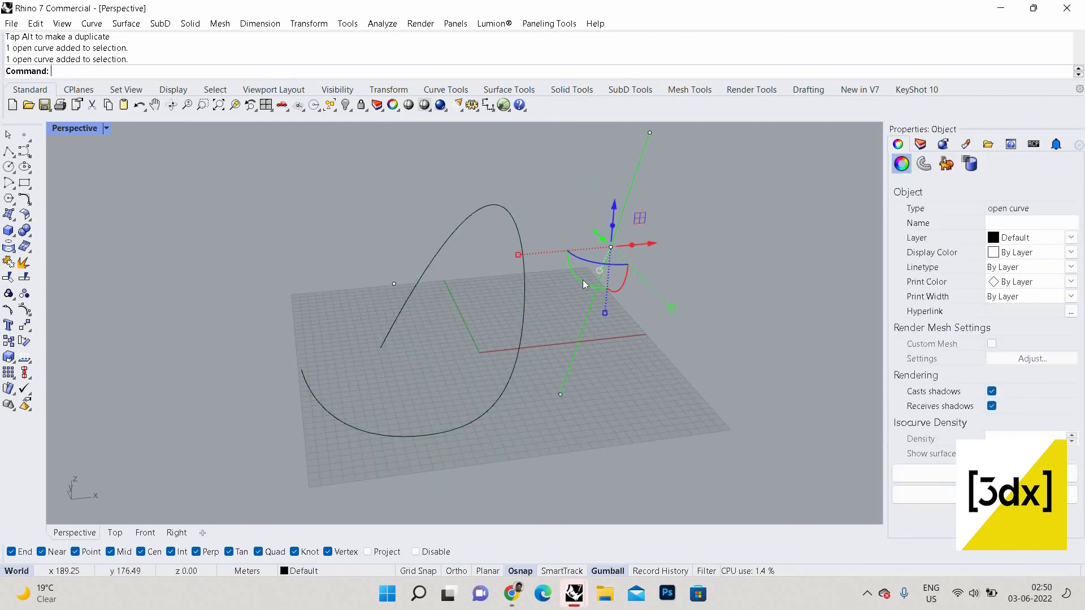
# Step: Delete the tilted line and draw an open degree-3 control point curve that bulges past the grid's right edge
pyautogui.press('Delete')
pyautogui.click(30, 155)
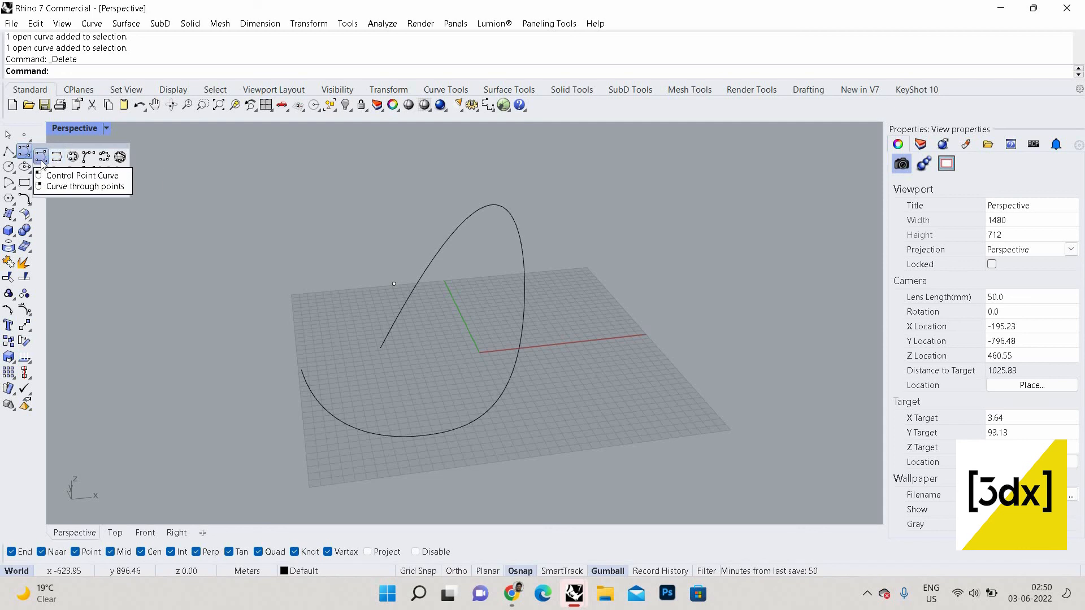
pyautogui.click(41, 156)
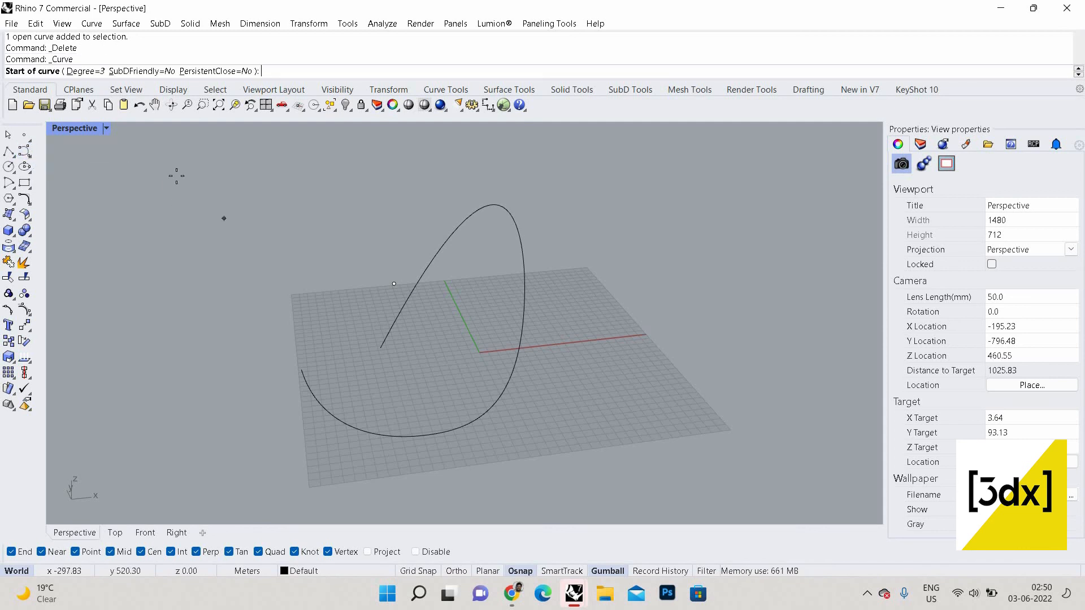
pyautogui.scroll(-5, 318, 398)
pyautogui.scroll(3, 483, 394)
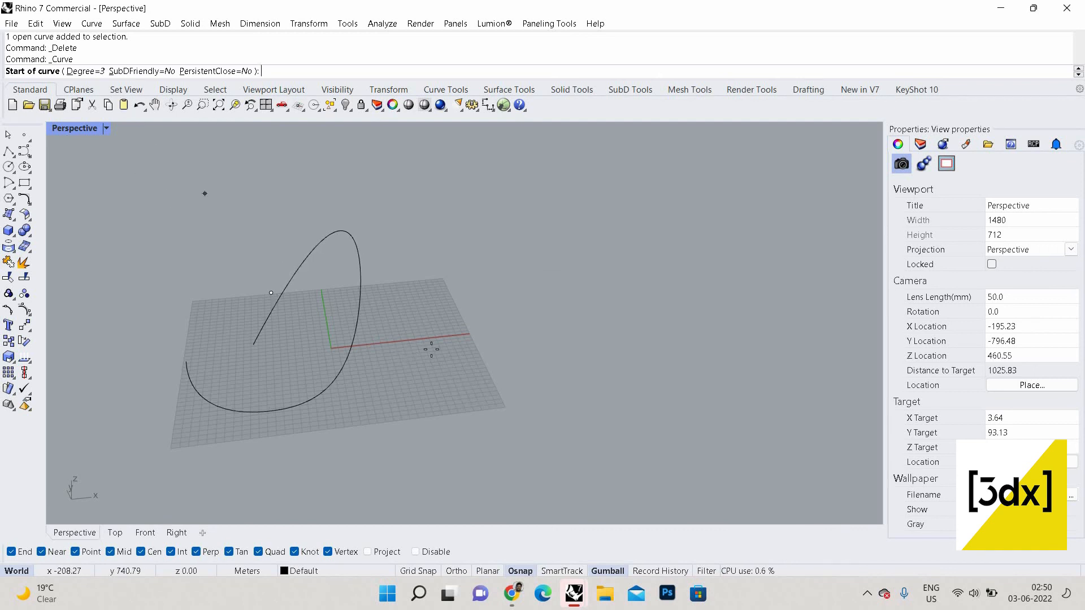
pyautogui.click(408, 352)
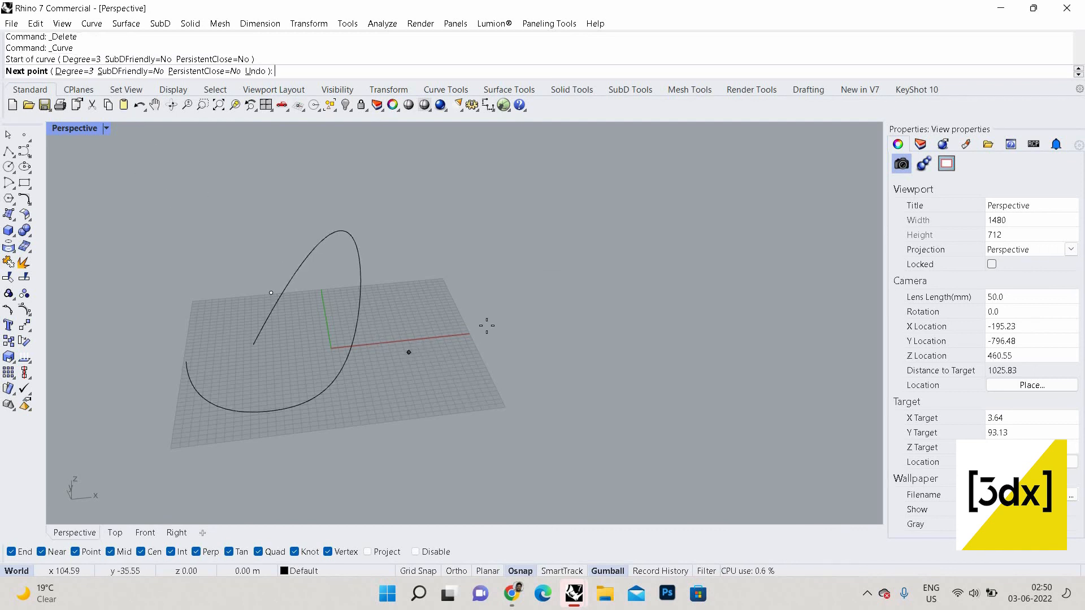
pyautogui.click(576, 372)
pyautogui.click(546, 442)
pyautogui.click(416, 492)
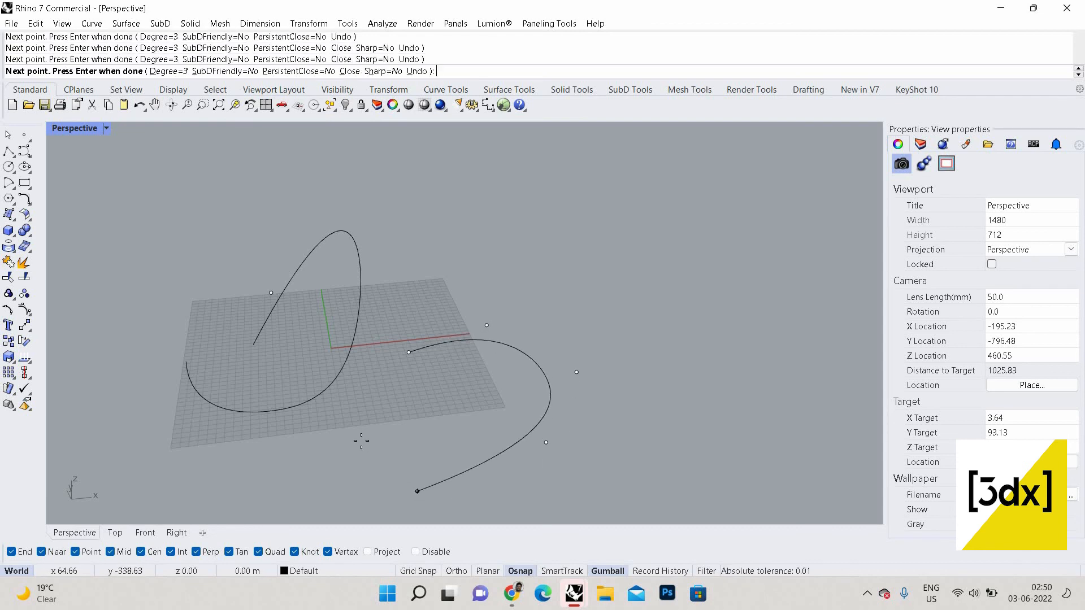
pyautogui.click(361, 441)
pyautogui.press('Return')
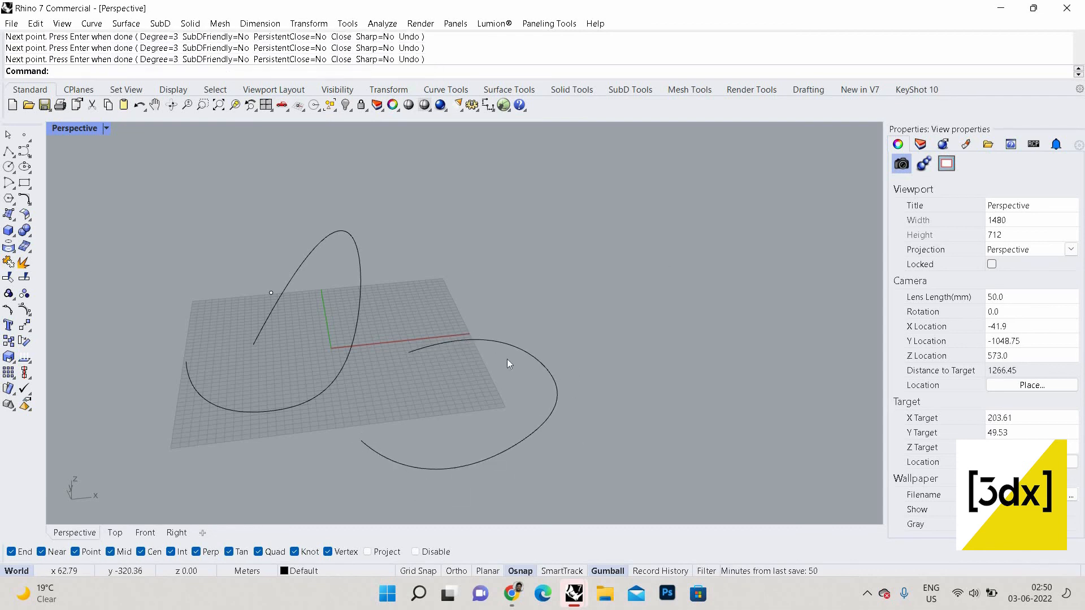
# Step: Draw an open degree-5 interpolated curve through points, shaped like a wide C, to the right of the control point curve
pyautogui.click(27, 152)
pyautogui.click(57, 157)
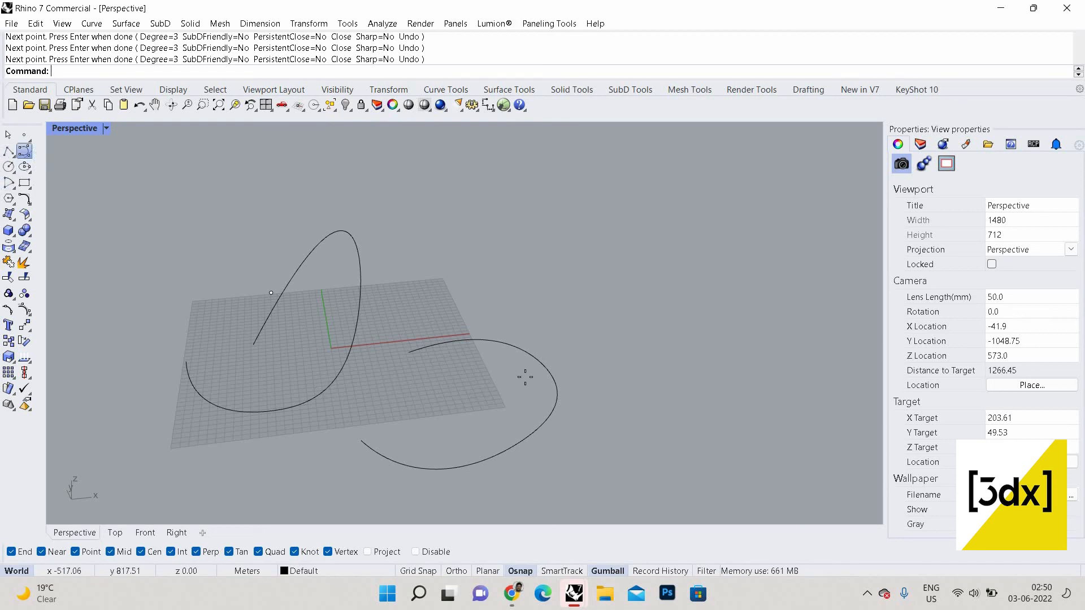
pyautogui.scroll(-5, 281, 380)
pyautogui.scroll(2, 526, 377)
pyautogui.click(454, 330)
pyautogui.click(515, 329)
pyautogui.click(544, 421)
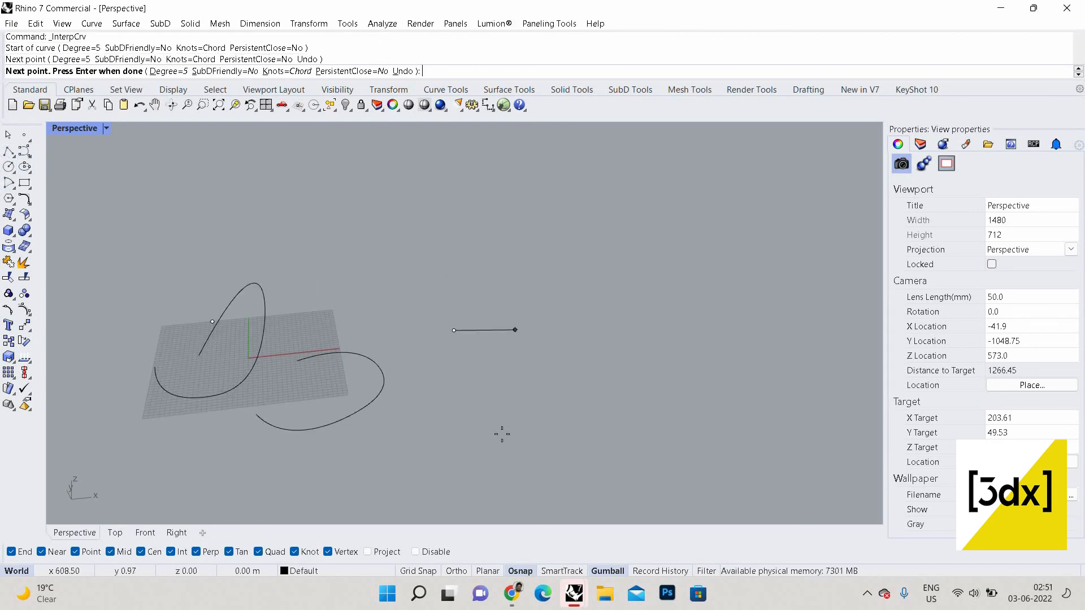
pyautogui.click(503, 433)
pyautogui.click(447, 446)
pyautogui.click(407, 446)
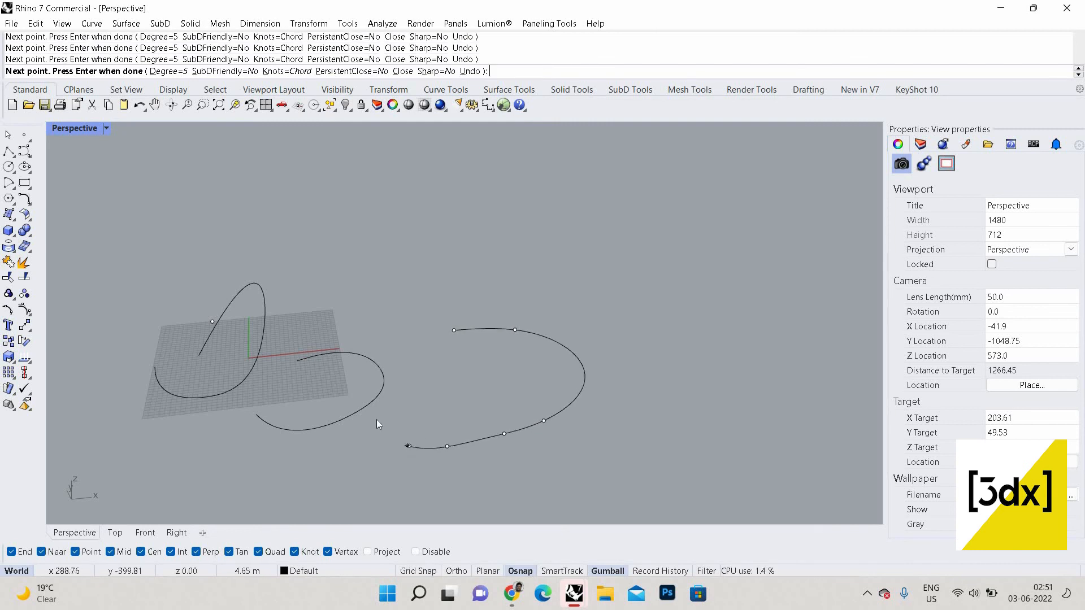
pyautogui.press('Return')
# Step: Select the new control point curve and then the interpolated curve to compare their control polygons
pyautogui.click(377, 379)
pyautogui.scroll(2, 358, 352)
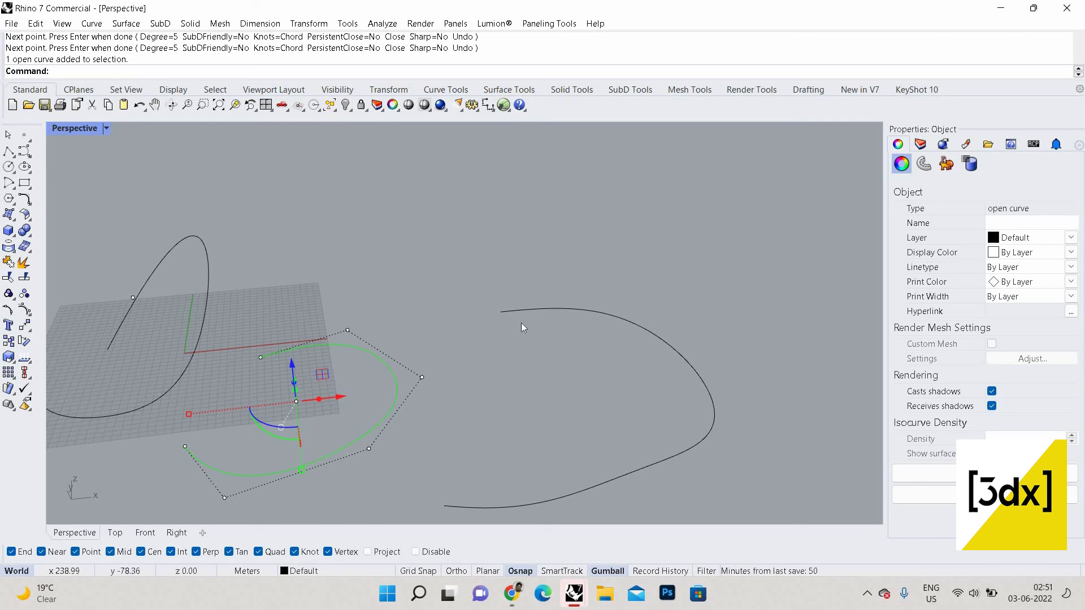
pyautogui.click(554, 293)
pyautogui.click(557, 308)
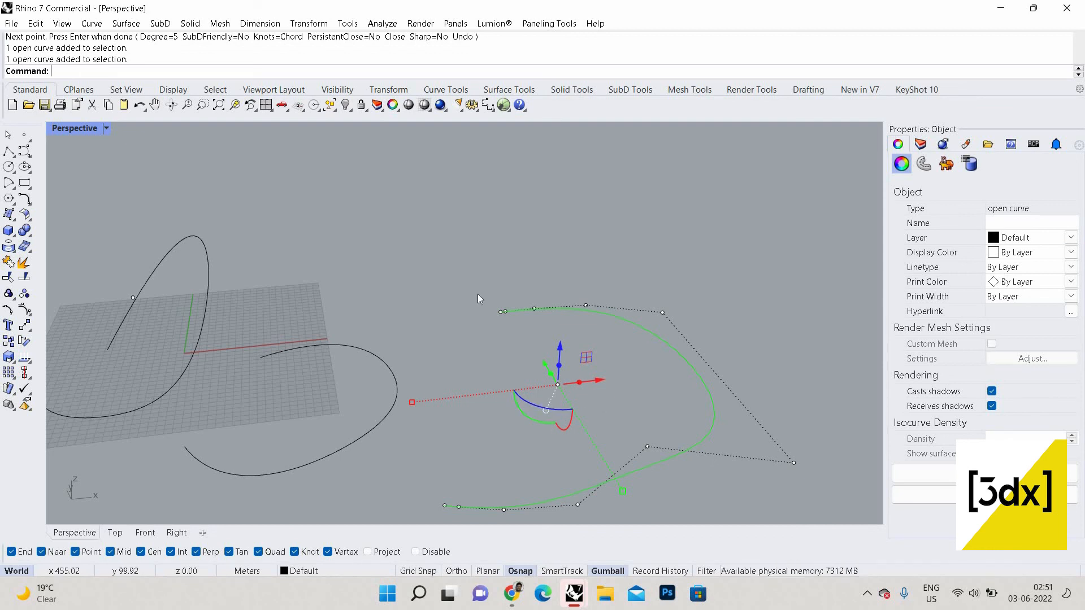
pyautogui.press('Escape')
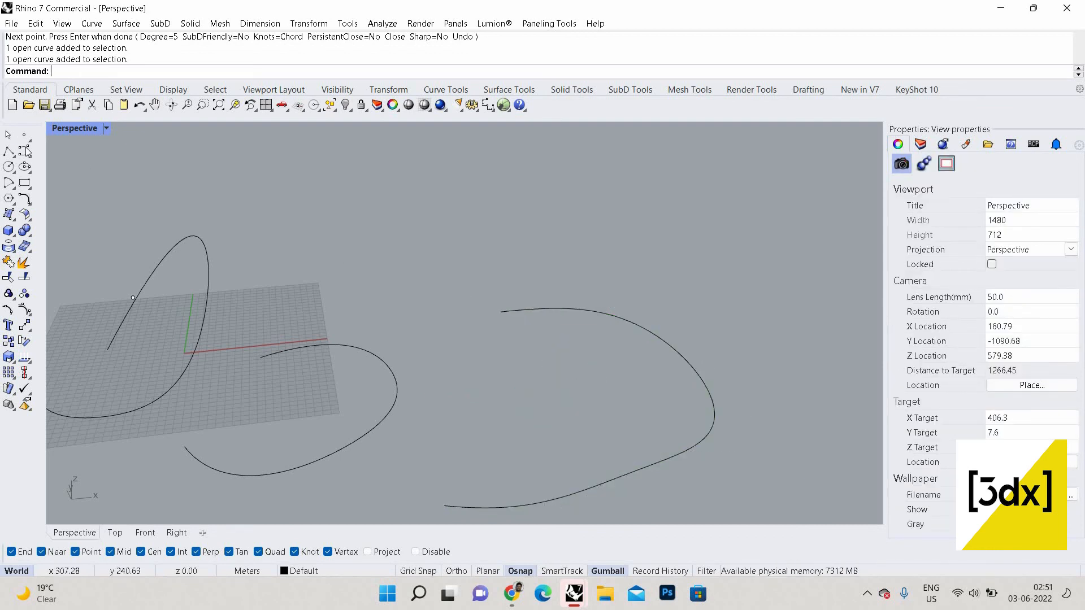
# Step: Draw an open degree-3 control point curve in front of the grid, curling its end inward like a spiral
pyautogui.click(26, 152)
pyautogui.scroll(-4, 395, 308)
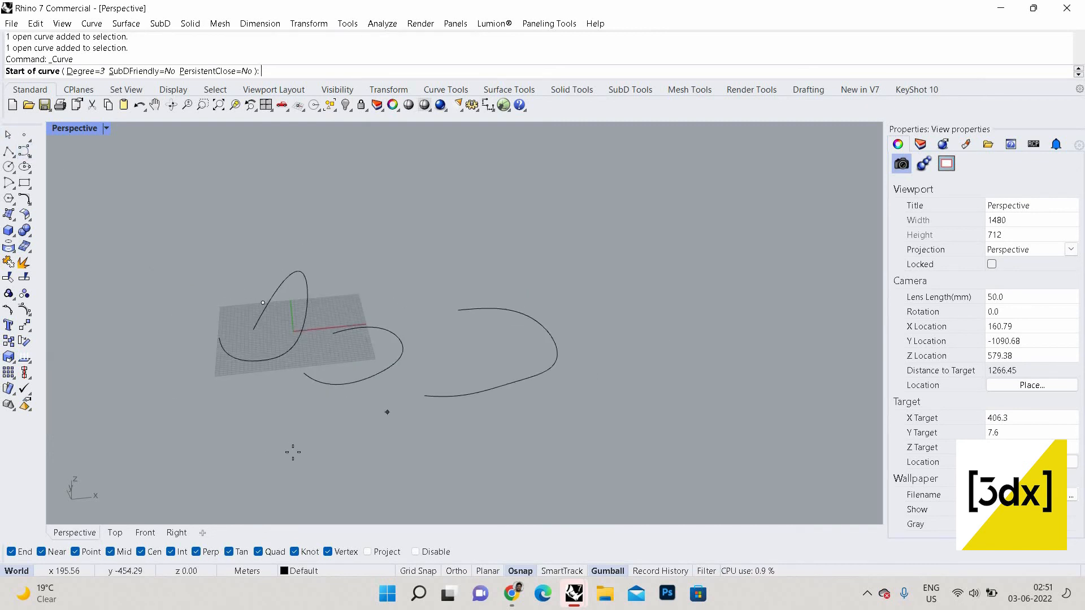
pyautogui.scroll(3, 268, 464)
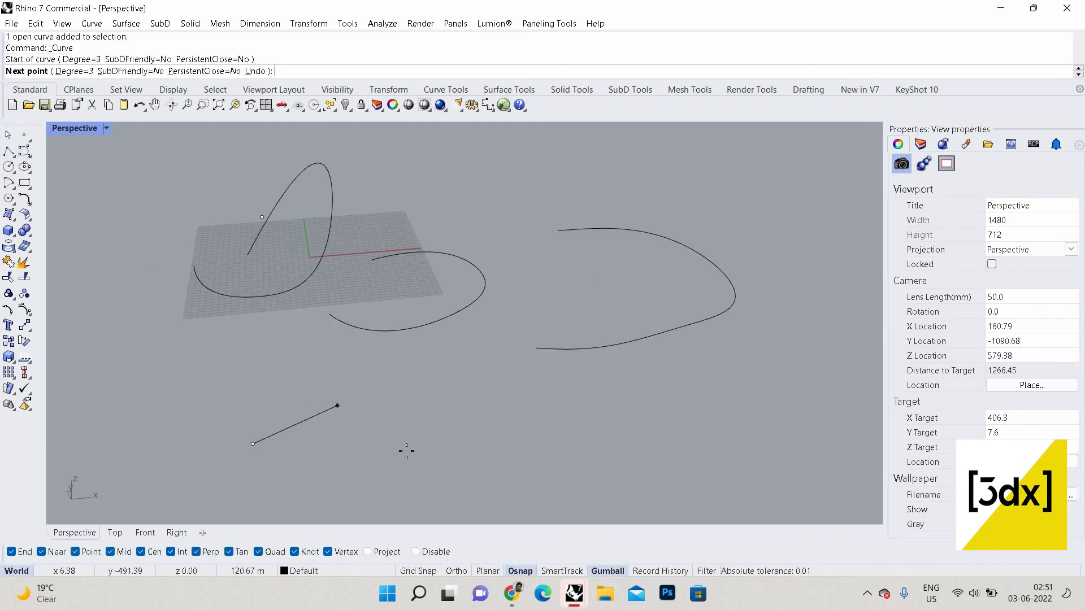
pyautogui.click(338, 406)
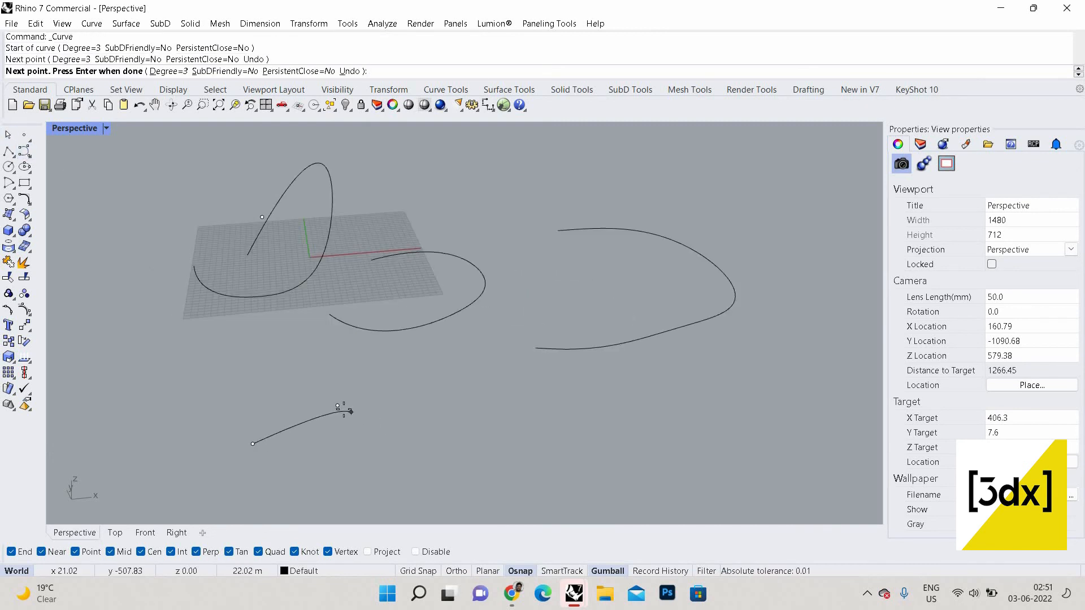
pyautogui.click(428, 476)
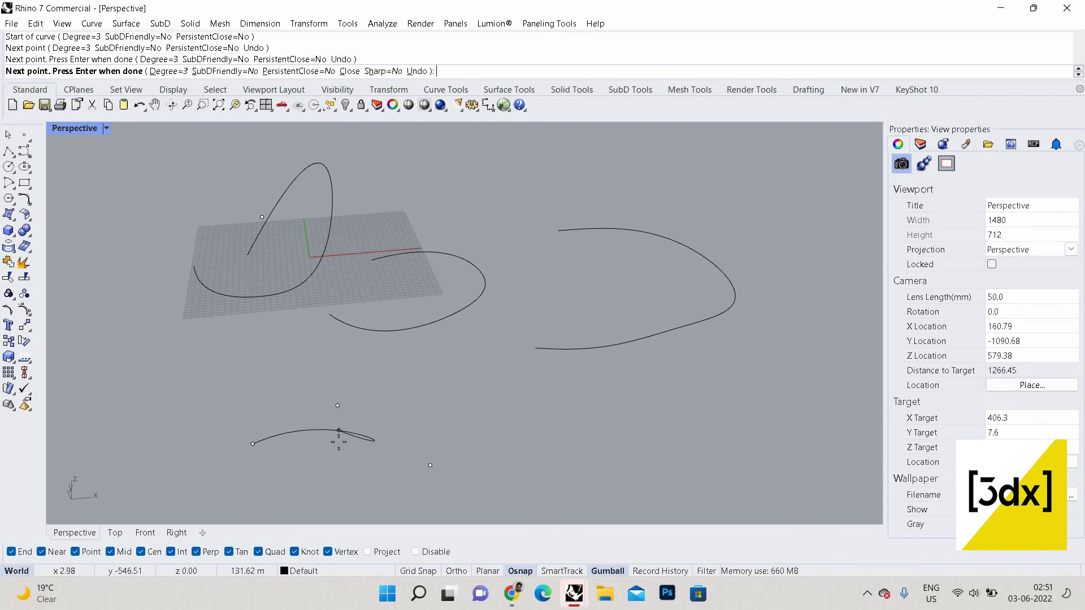
pyautogui.scroll(-2, 416, 497)
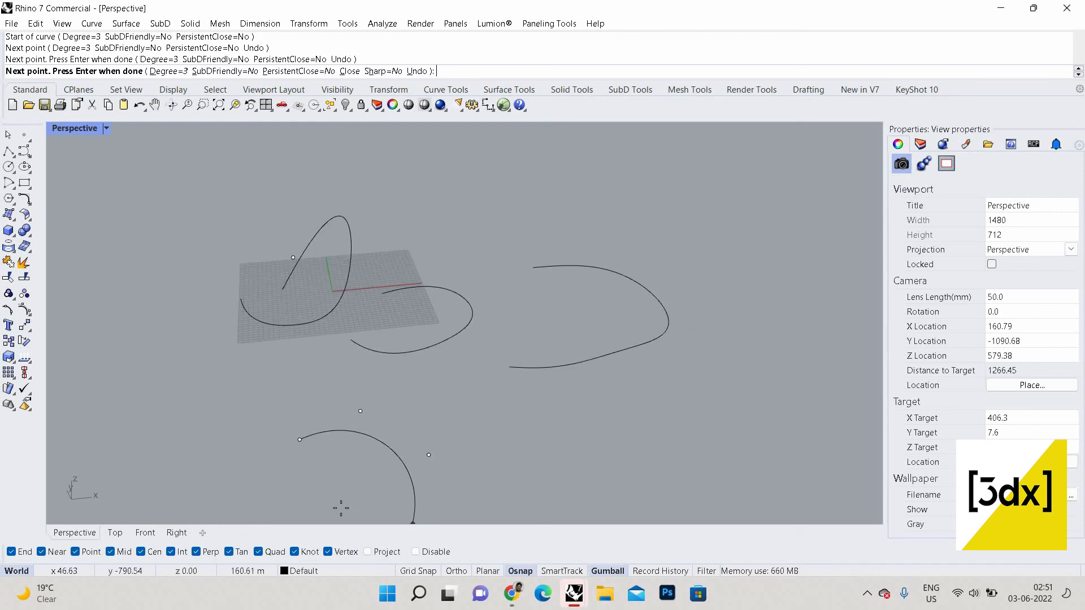
pyautogui.click(417, 495)
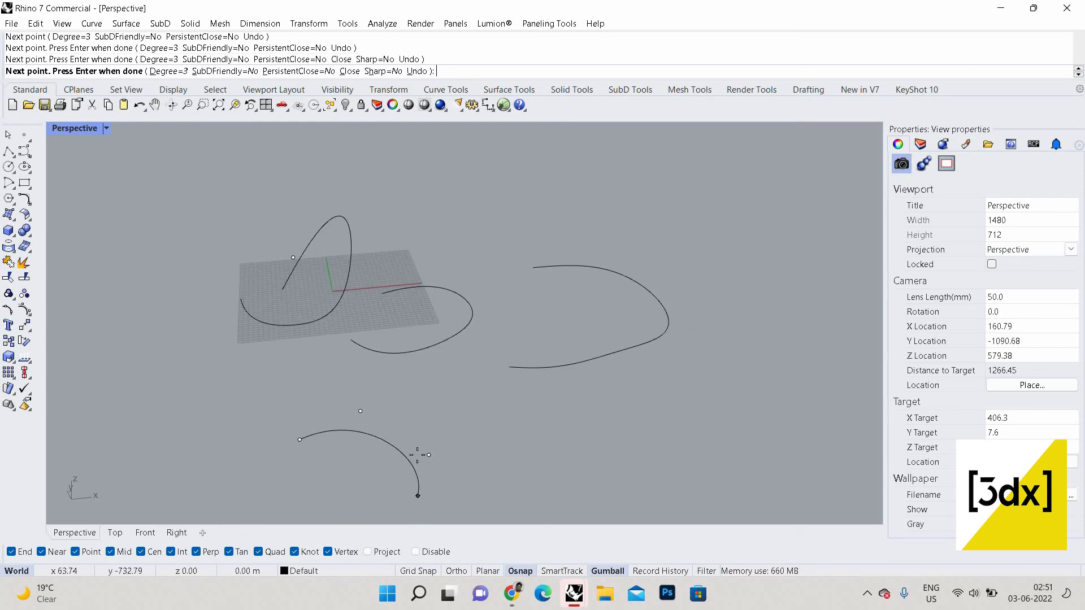
pyautogui.click(331, 496)
pyautogui.click(298, 476)
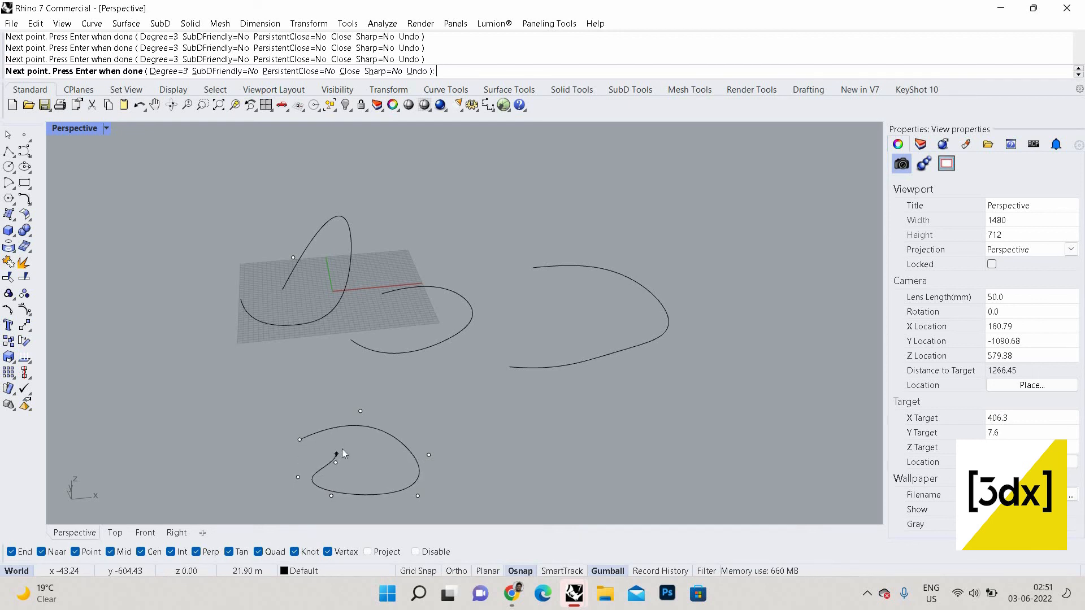
pyautogui.press('Return')
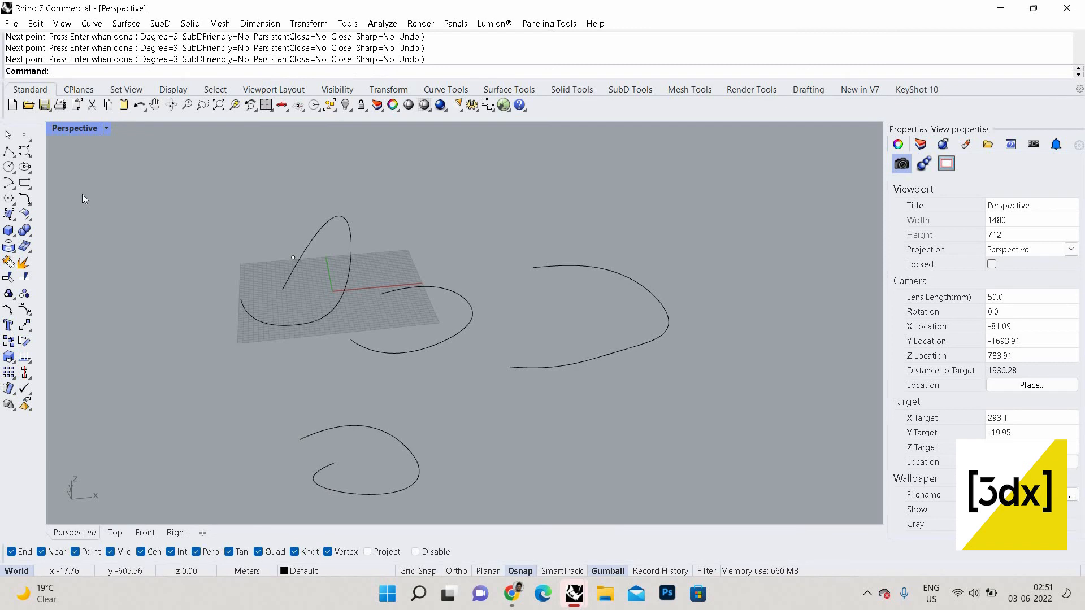
# Step: Draw a closed degree-5 interpolated curve through points to the right of the spiral-shaped curve
pyautogui.click(25, 152)
pyautogui.scroll(-3, 494, 426)
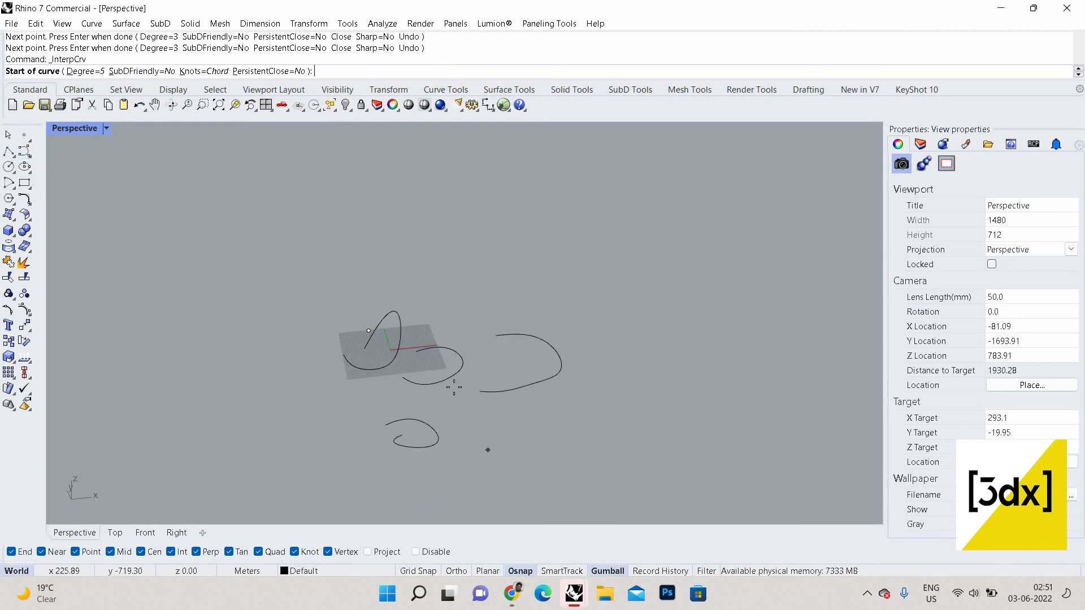
pyautogui.click(454, 387)
pyautogui.scroll(3, 492, 387)
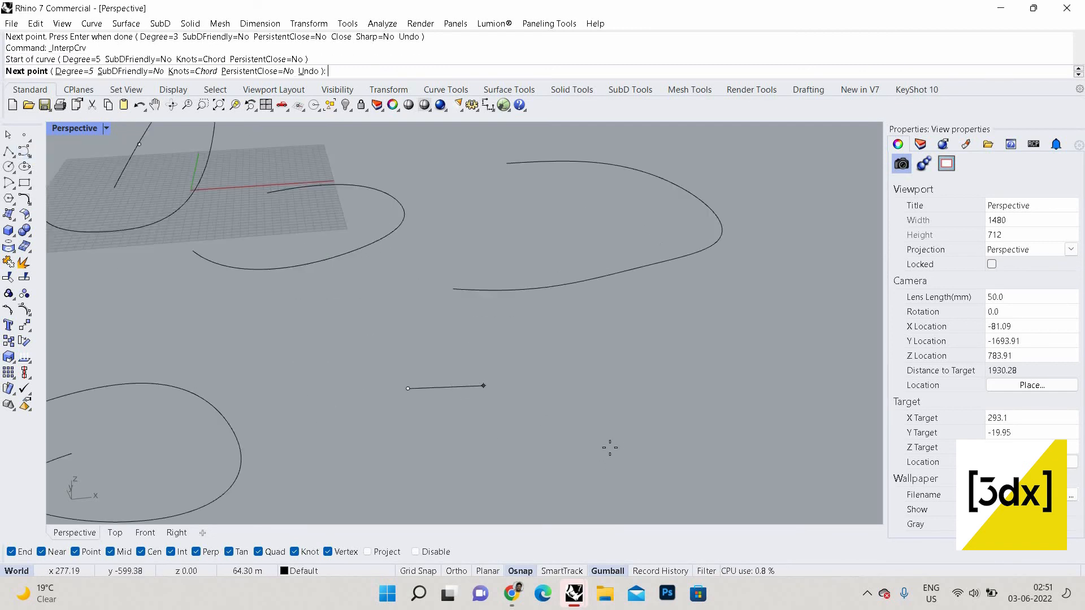
pyautogui.click(483, 384)
pyautogui.click(610, 446)
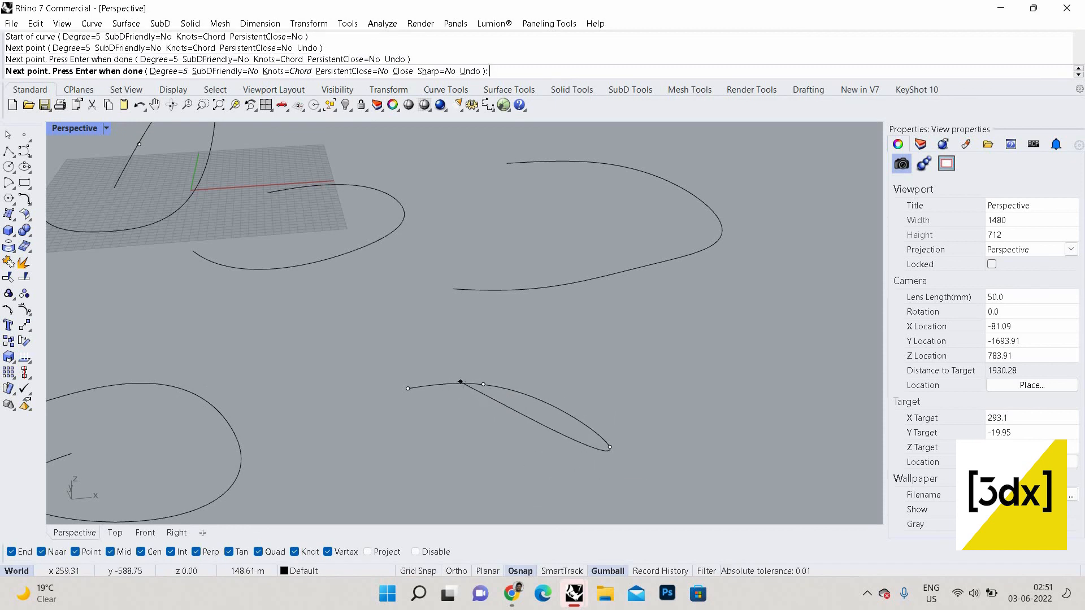
pyautogui.click(578, 494)
pyautogui.click(426, 477)
pyautogui.click(417, 427)
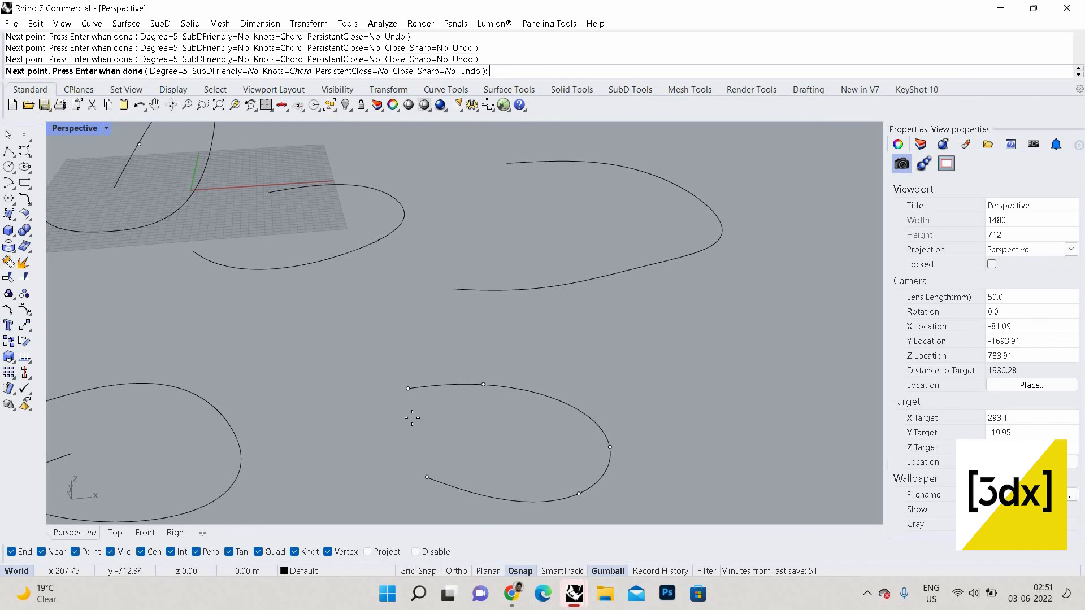
pyautogui.press('Return')
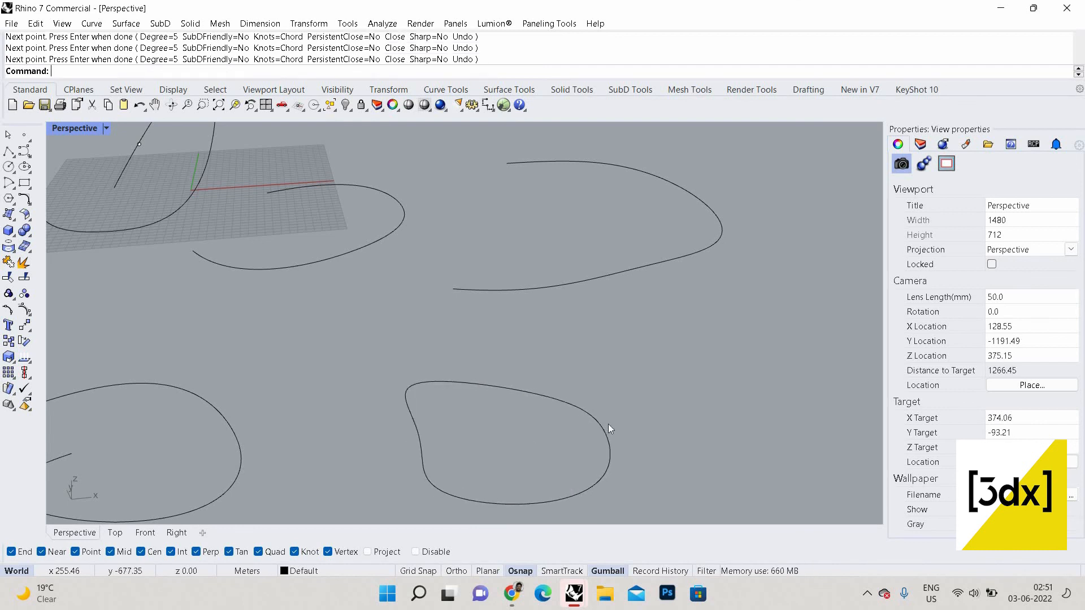
# Step: Select the closed curve and then the spiral-shaped open curve to compare their control points
pyautogui.scroll(-2, 608, 428)
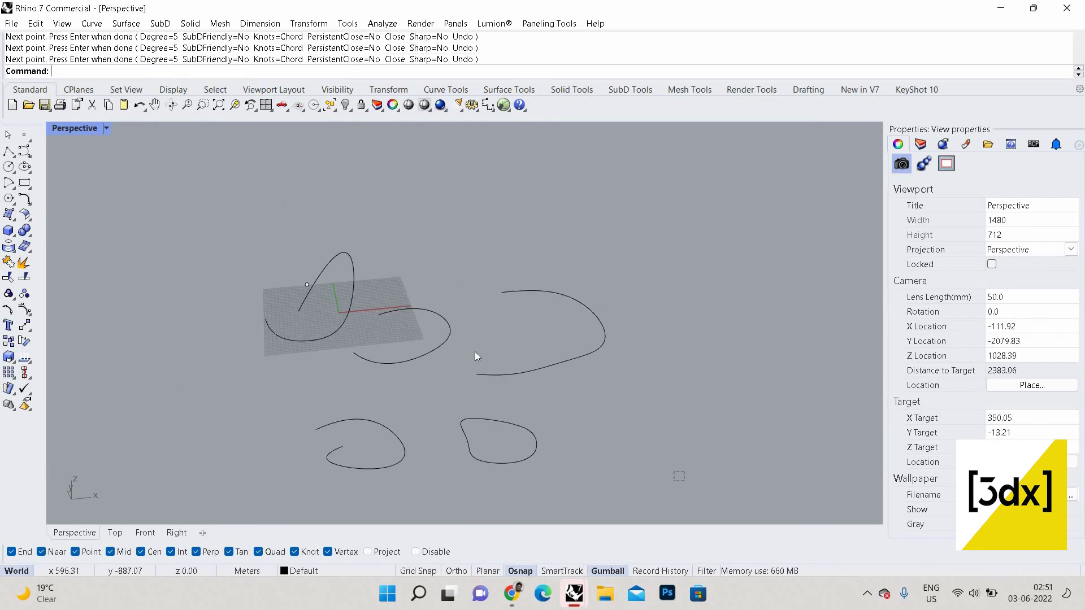
pyautogui.hotkey('ctrl', 'a')
pyautogui.press('Escape')
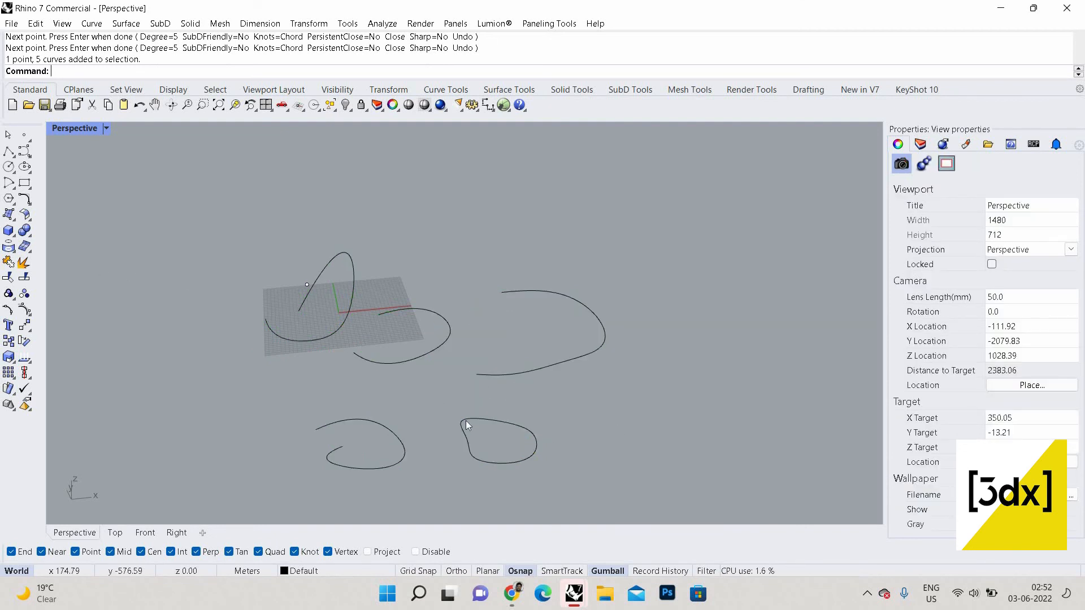
pyautogui.click(516, 425)
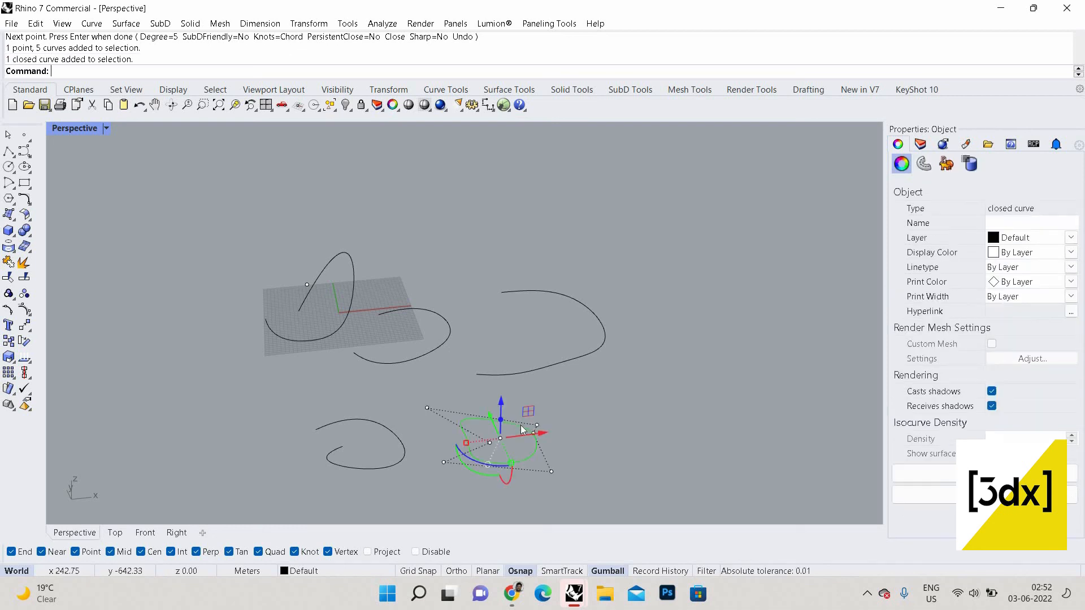
pyautogui.press('Escape')
pyautogui.moveTo(428, 420); pyautogui.dragTo(525, 426, button='right')
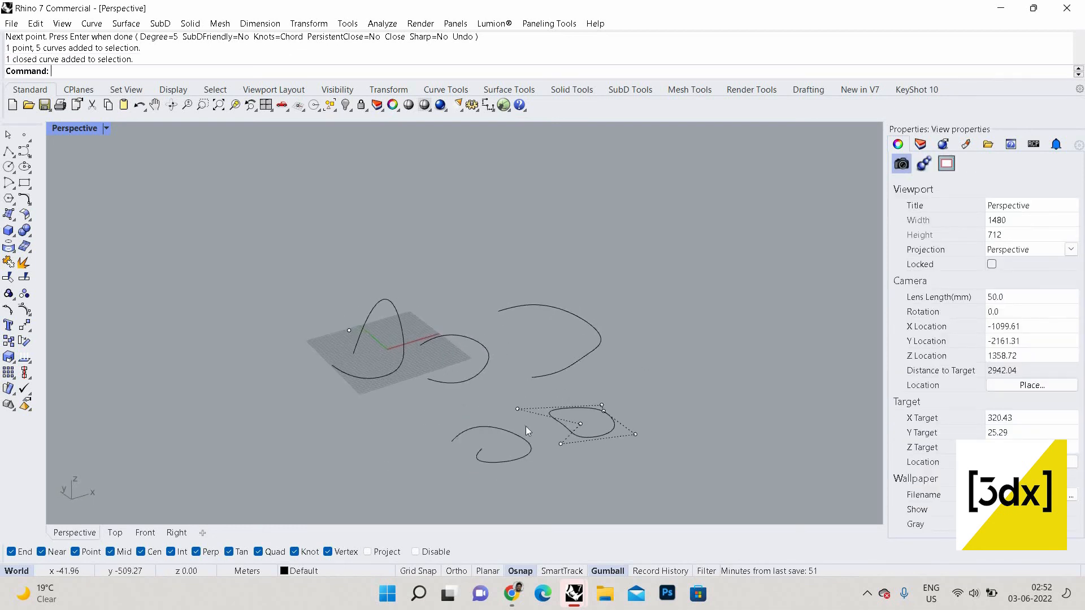
pyautogui.click(528, 439)
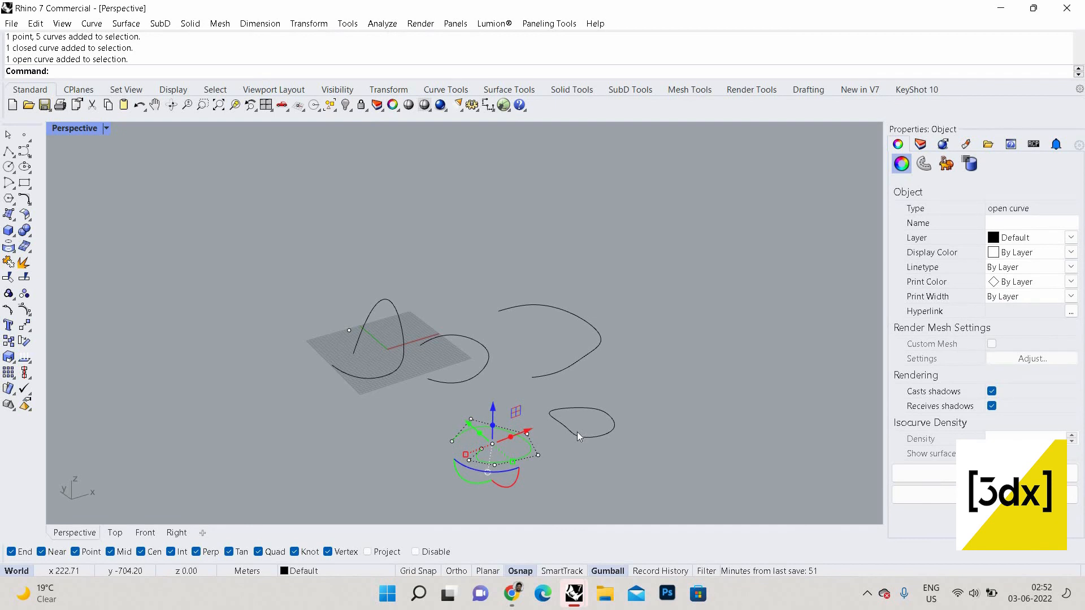
pyautogui.press('F10')
pyautogui.press('Escape')
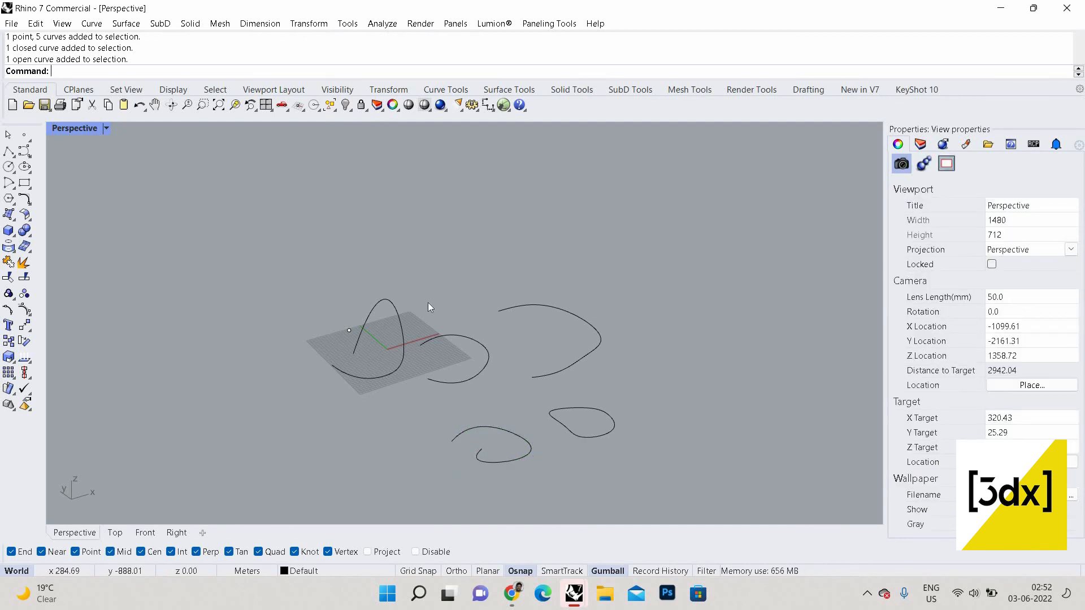
# Step: Move the closed curve away behind the grid and delete it
pyautogui.moveTo(565, 410); pyautogui.dragTo(320, 271)
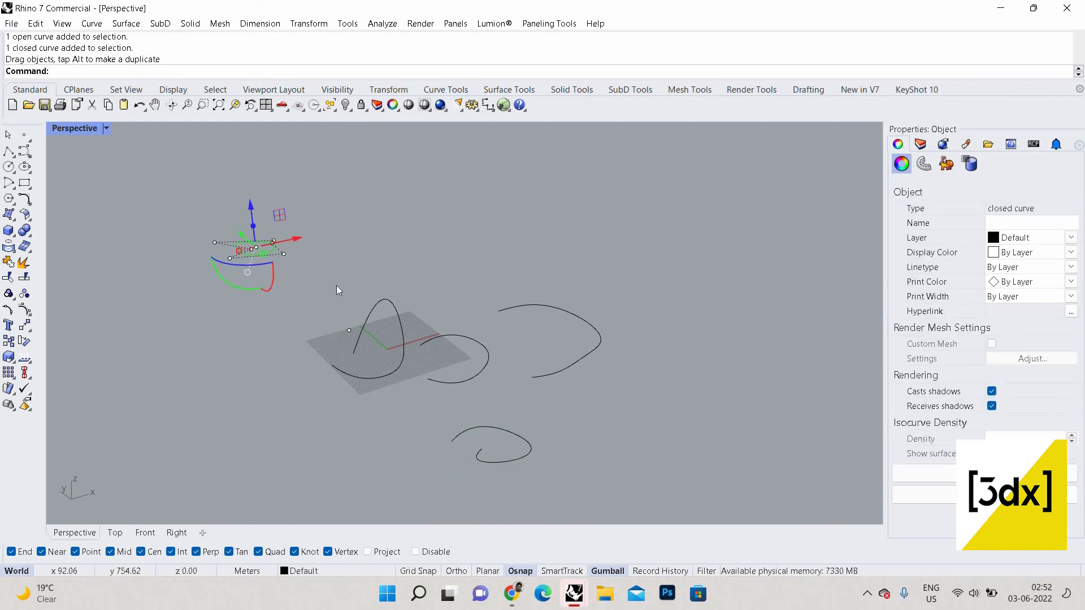
pyautogui.press('Delete')
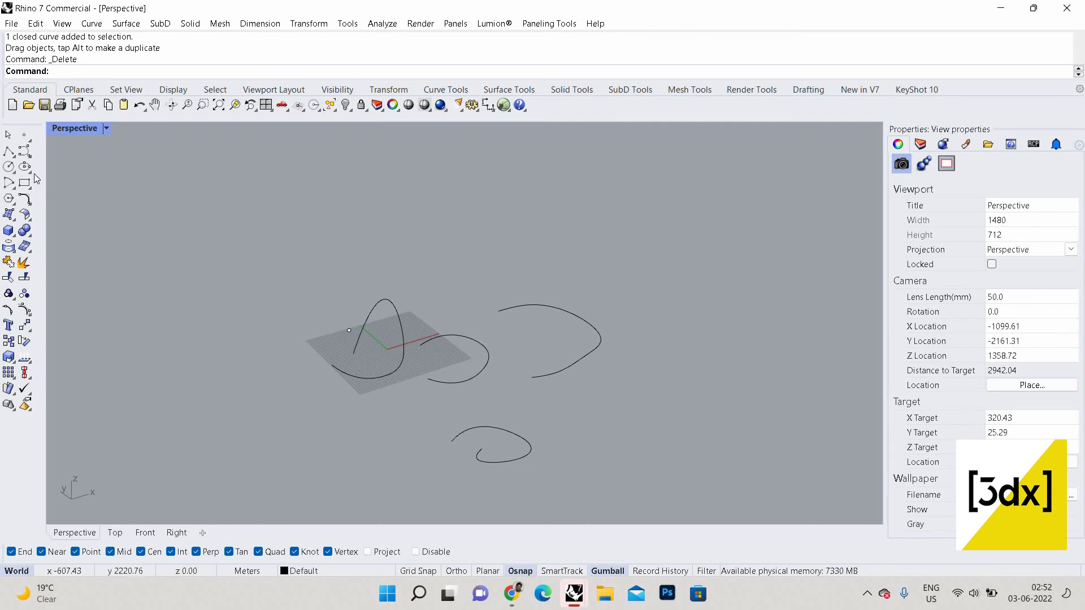
pyautogui.click(9, 170)
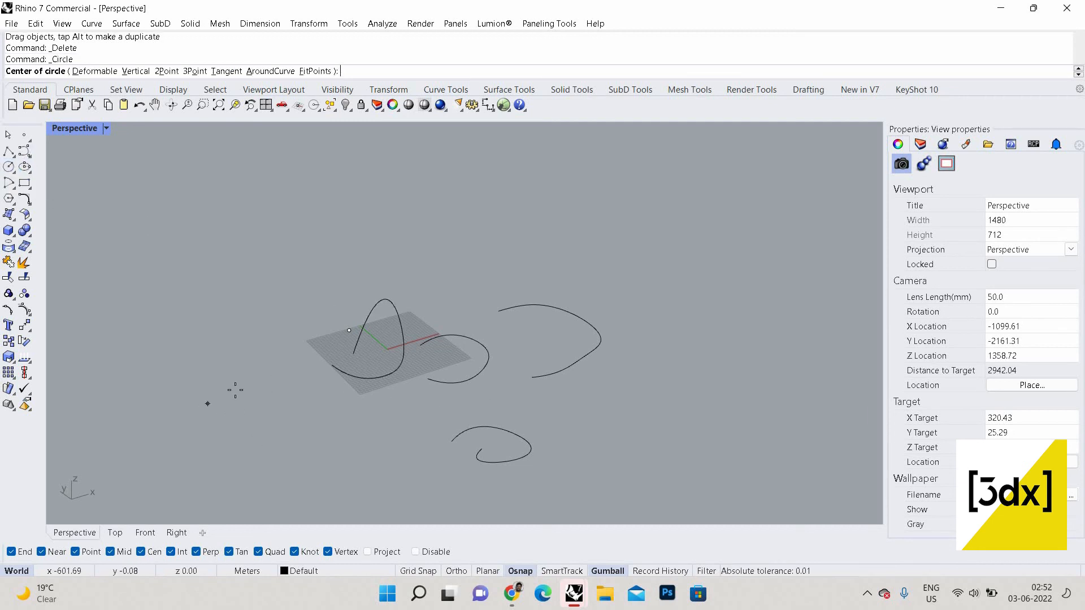
pyautogui.click(204, 413)
pyautogui.press('Escape')
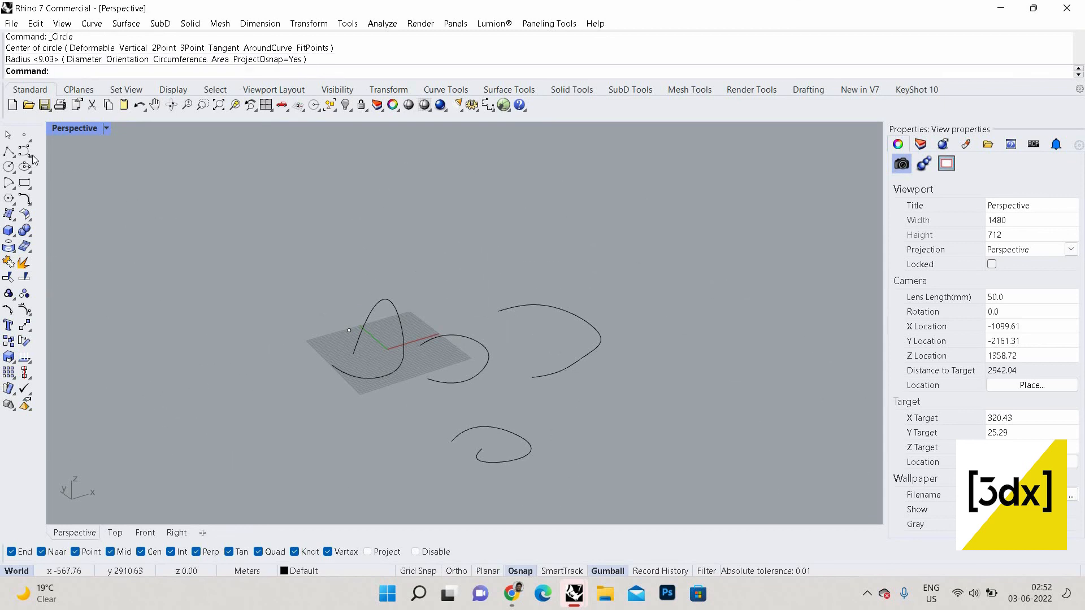
pyautogui.click(26, 166)
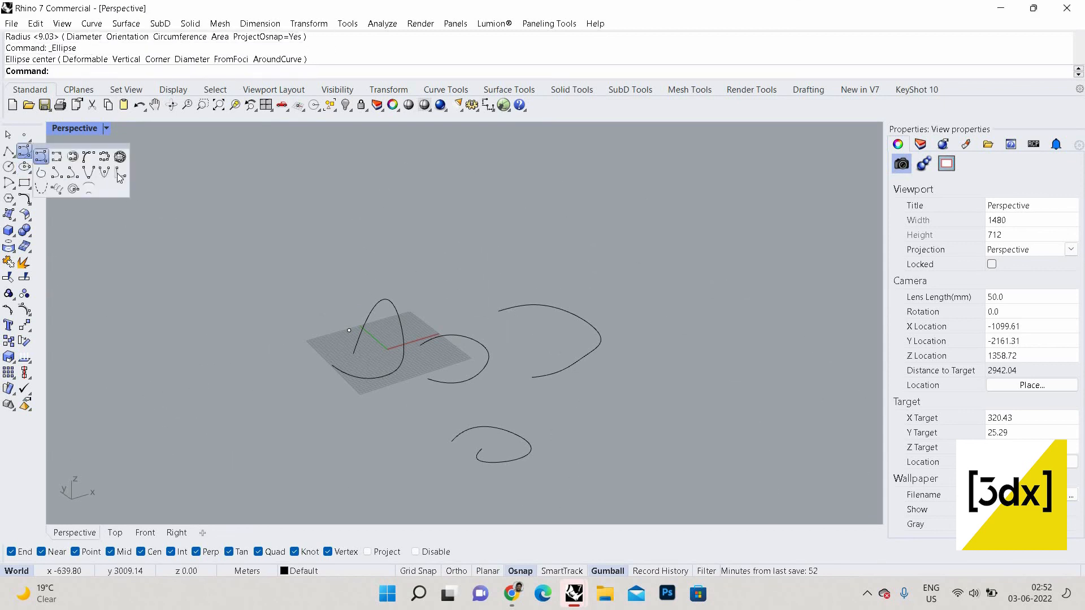
pyautogui.click(28, 155)
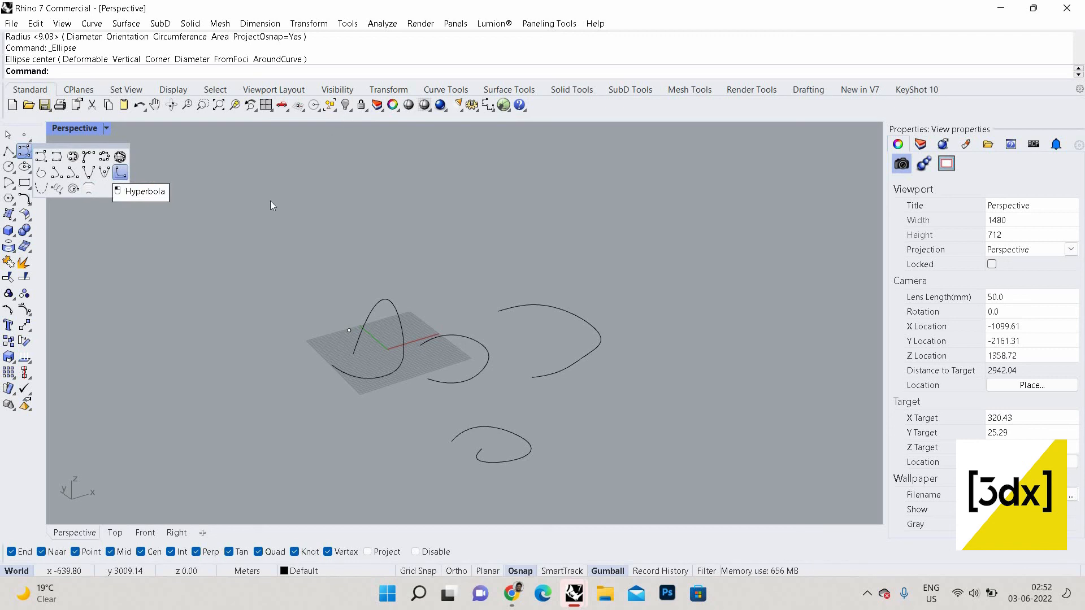
pyautogui.click(8, 166)
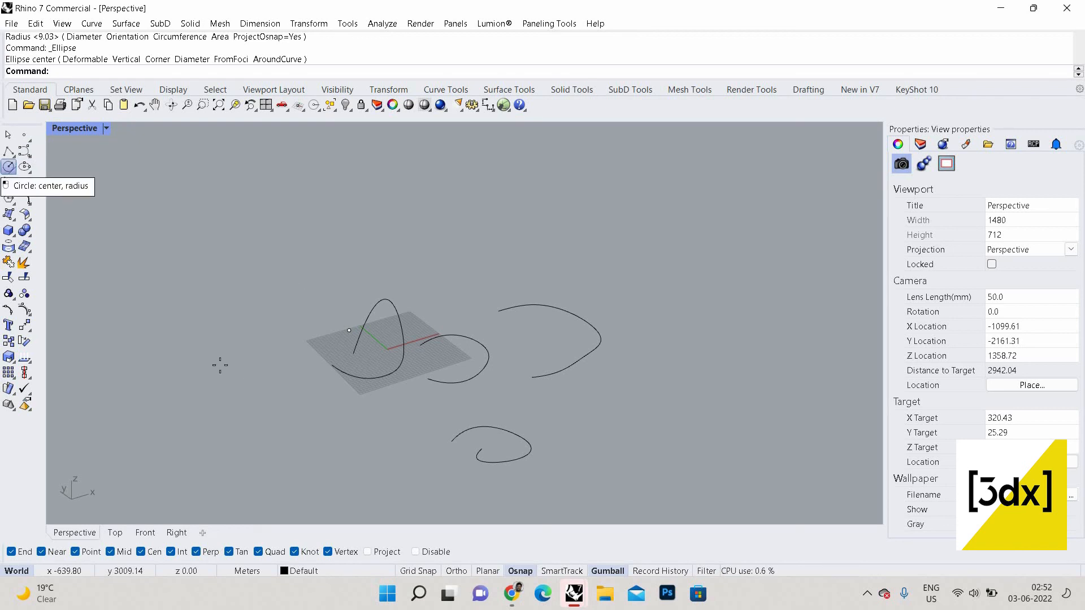
pyautogui.click(220, 364)
pyautogui.press('Escape')
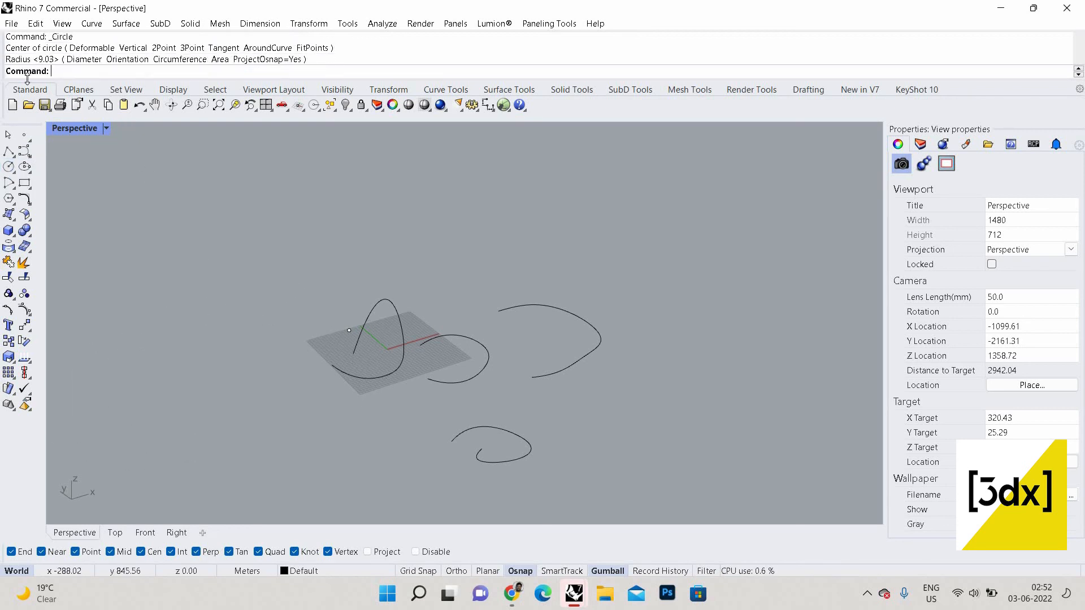
# Step: Draw a flat circle about 223 m in diameter by center and diameter beside the grid, and select it
pyautogui.press('Return')
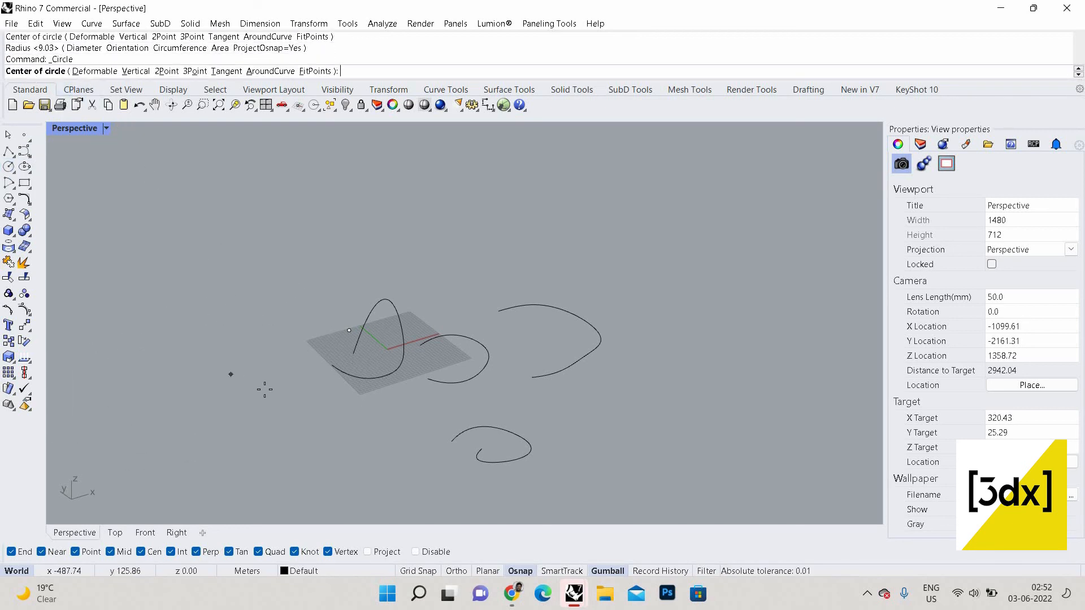
pyautogui.click(263, 389)
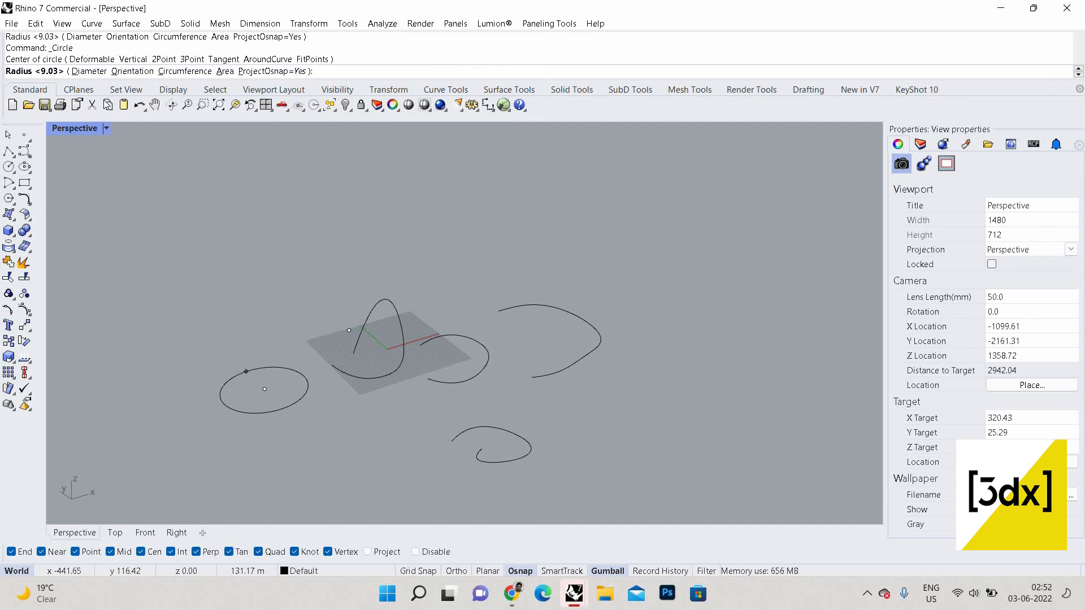
pyautogui.click(90, 72)
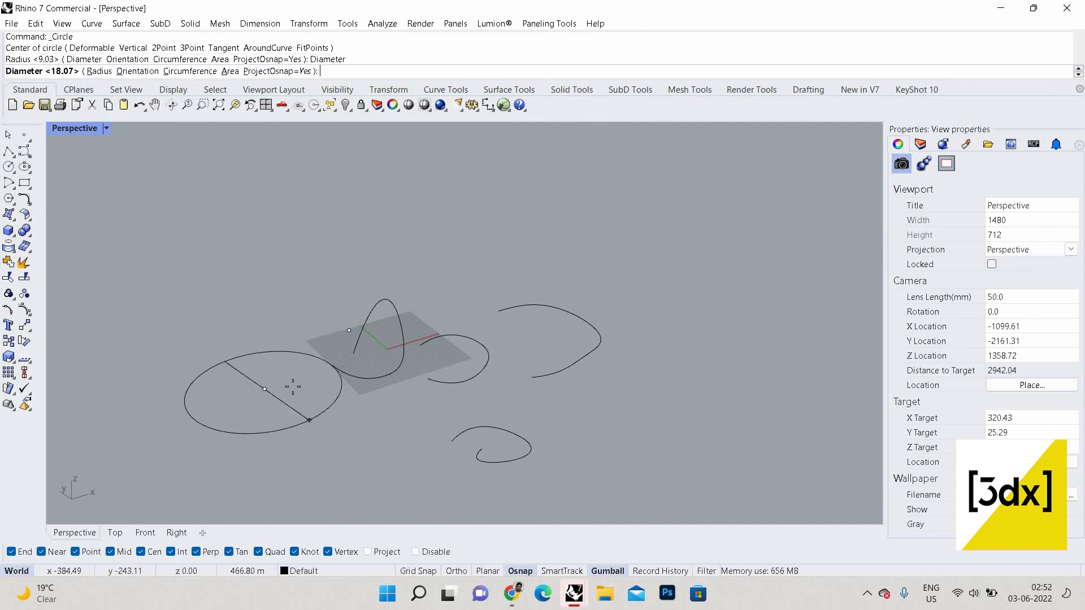
pyautogui.scroll(2, 289, 375)
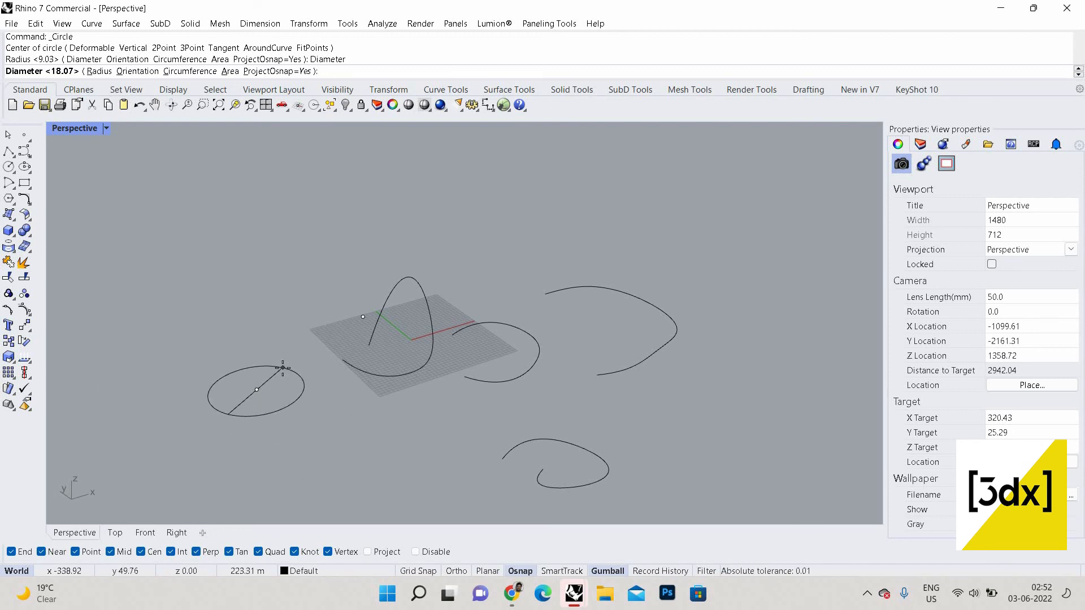
pyautogui.click(282, 367)
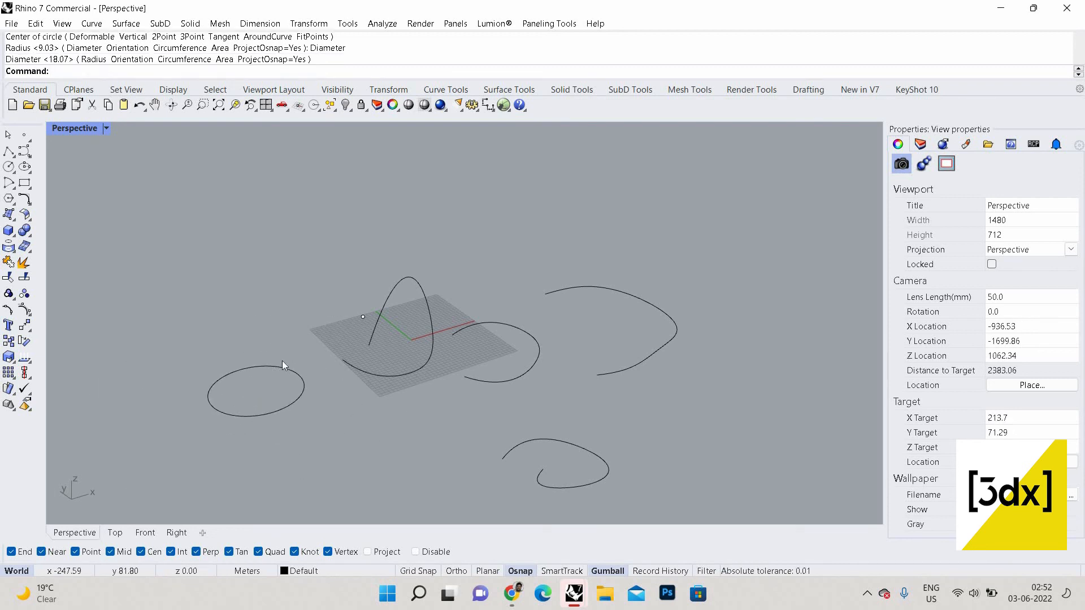
pyautogui.scroll(-4, 418, 423)
pyautogui.scroll(6, 361, 431)
pyautogui.click(329, 410)
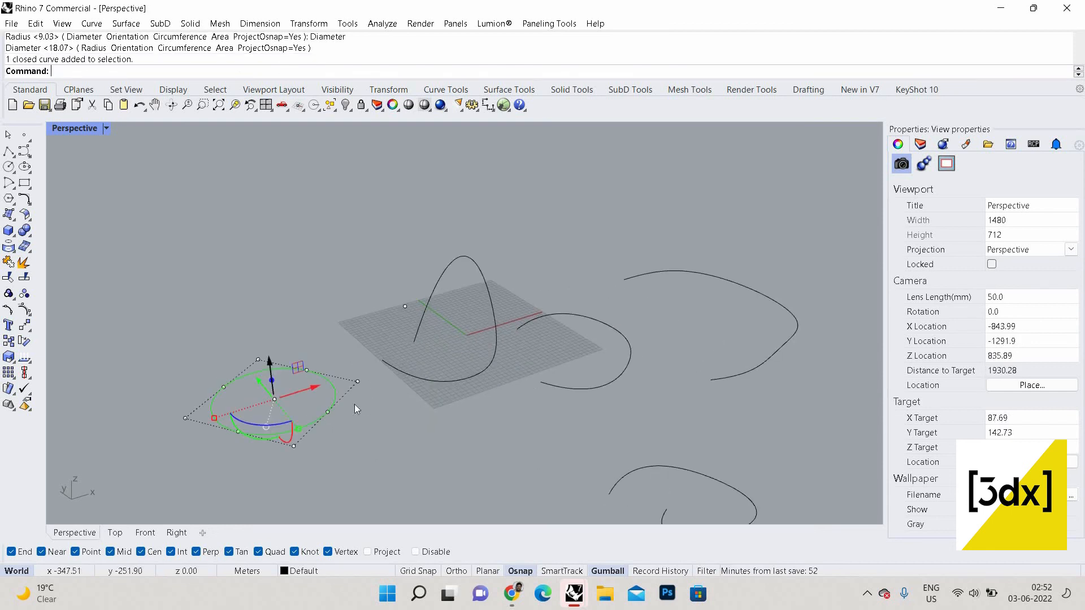
# Step: Draw a vertical circle by center and diameter in front of the grid, between the flat circle and the curves
pyautogui.rightClick(285, 294)
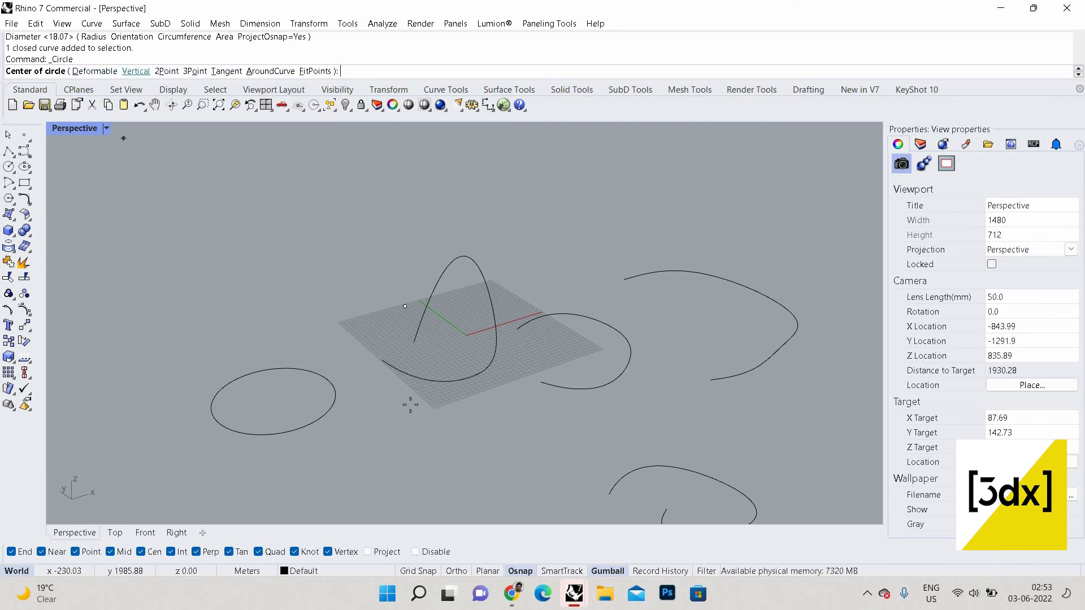
pyautogui.click(135, 71)
pyautogui.click(477, 456)
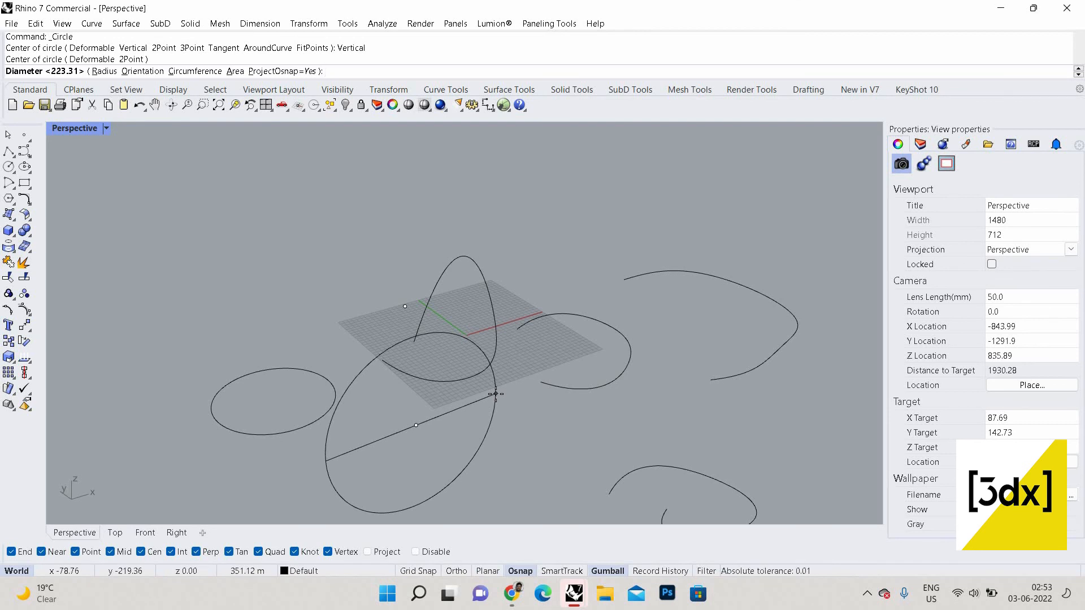
pyautogui.click(540, 382)
pyautogui.scroll(-6, 540, 398)
pyautogui.moveTo(680, 382); pyautogui.dragTo(554, 314, button='right')
pyautogui.rightClick(553, 314)
pyautogui.press('Escape')
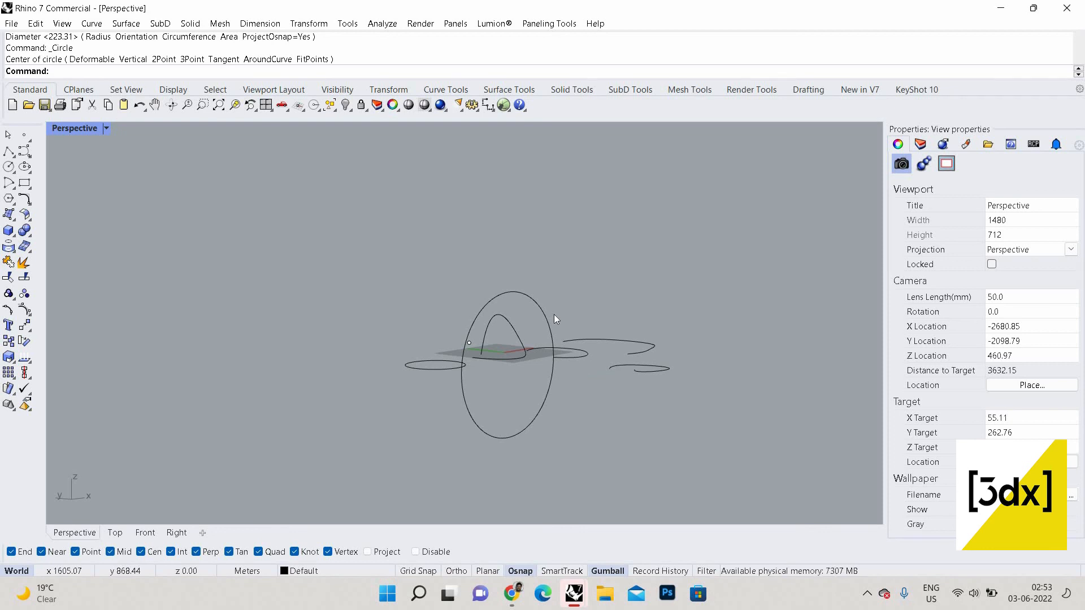
pyautogui.moveTo(629, 407); pyautogui.dragTo(661, 383, button='right')
pyautogui.rightClick(661, 382)
pyautogui.moveTo(661, 383); pyautogui.dragTo(574, 316, button='right')
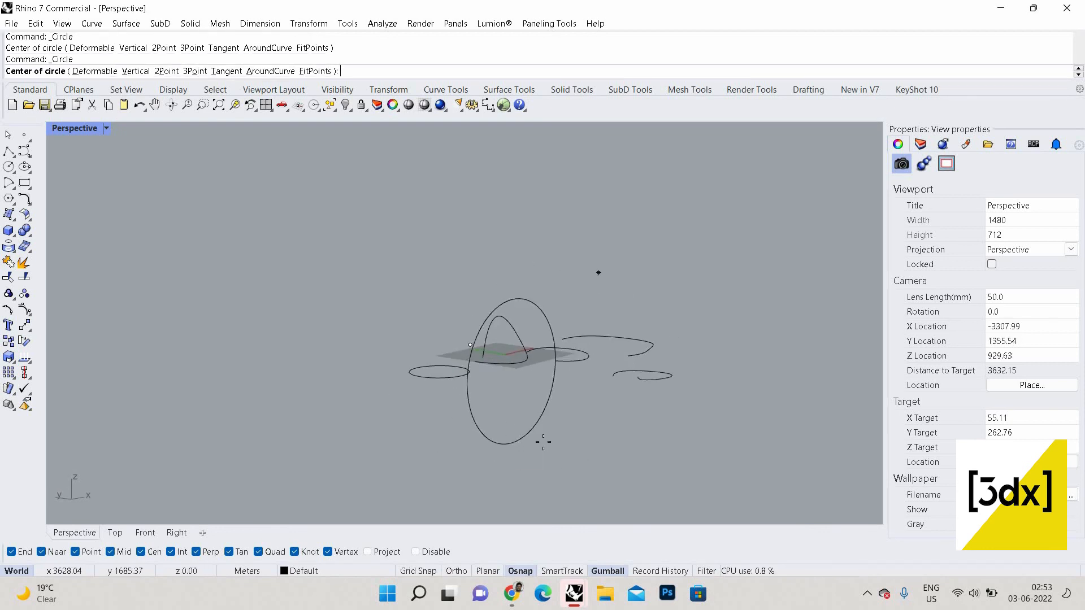
pyautogui.press('Escape')
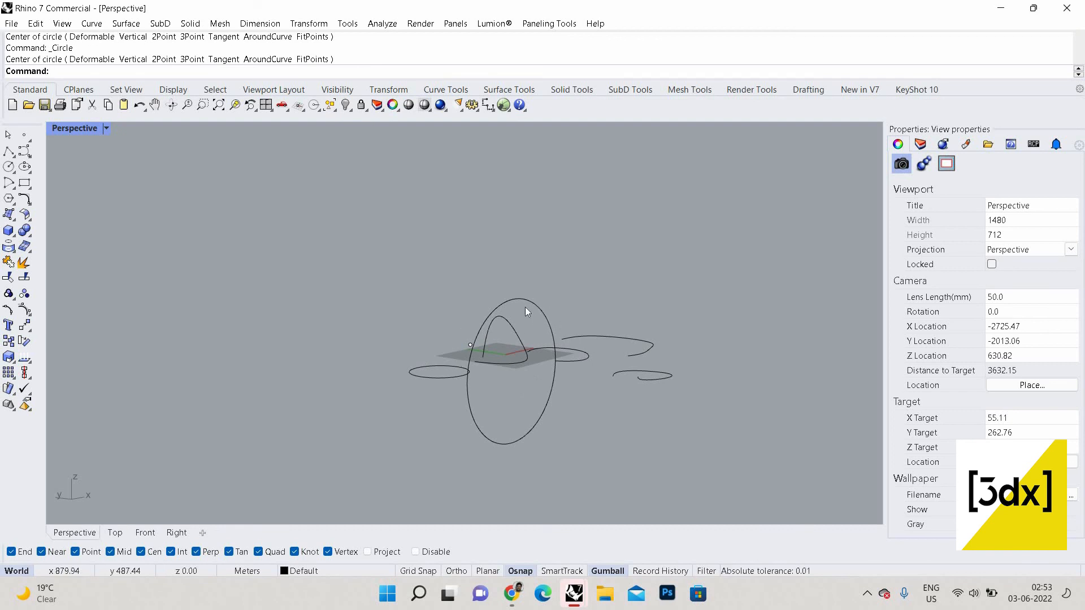
# Step: Hide the large vertical circle
pyautogui.click(540, 309)
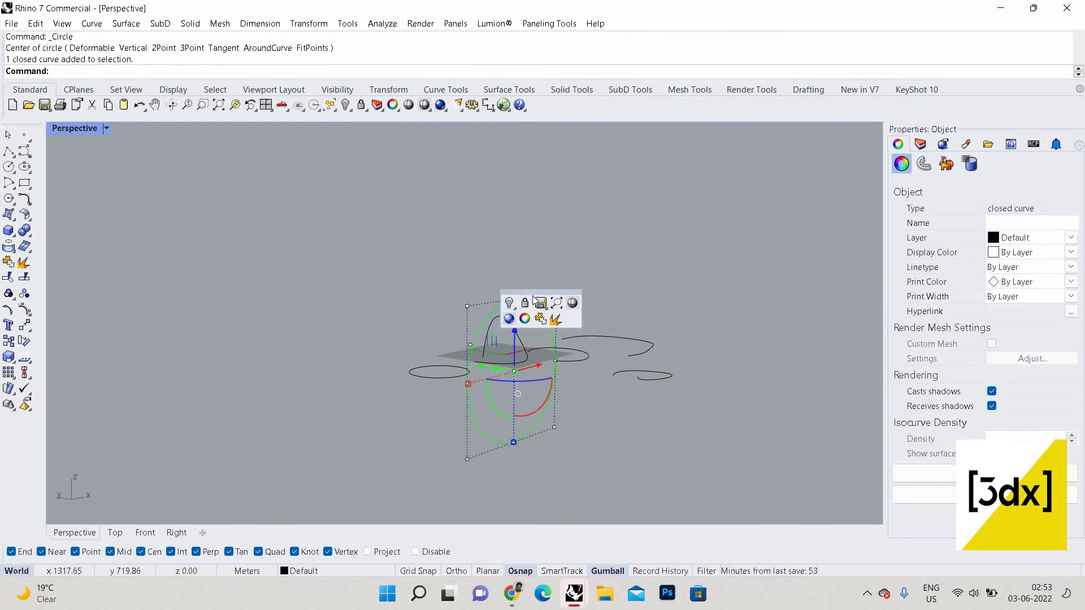
pyautogui.click(509, 304)
pyautogui.moveTo(520, 318); pyautogui.dragTo(519, 339, button='right')
pyautogui.rightClick(521, 318)
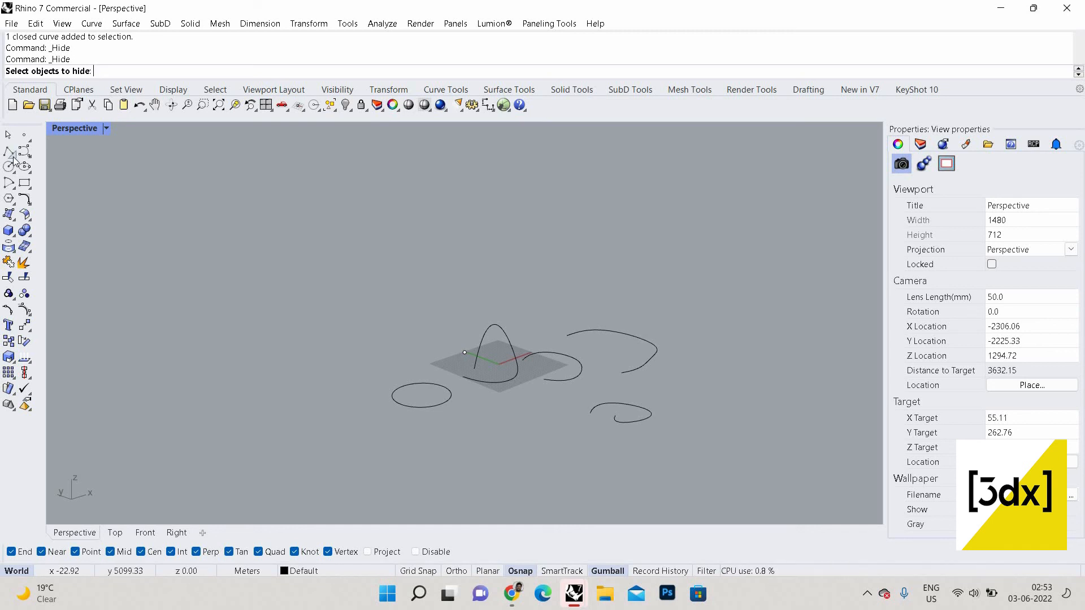
pyautogui.press('Escape')
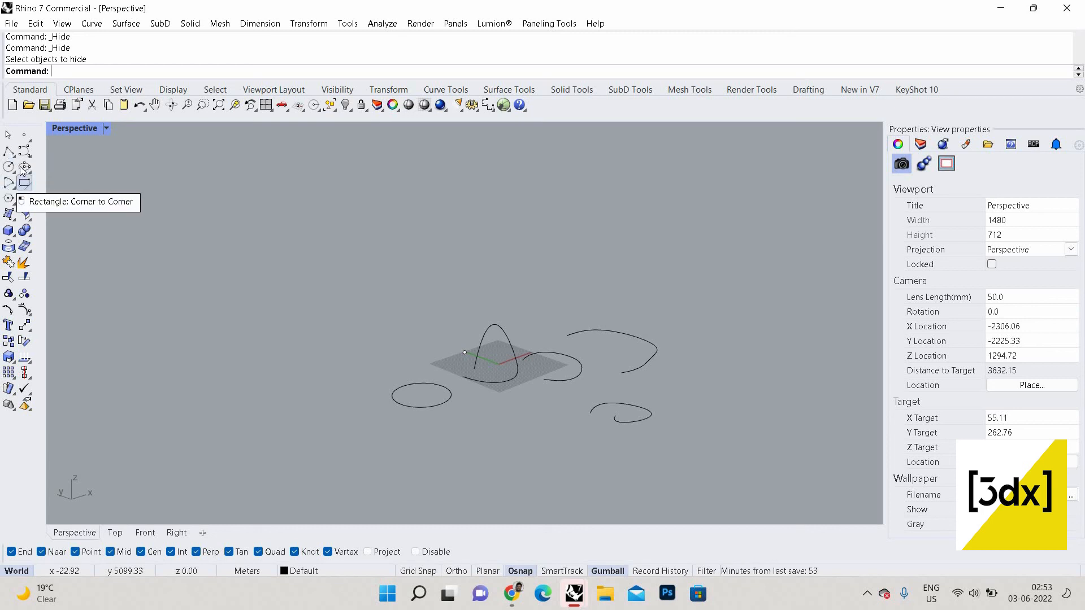
pyautogui.click(24, 166)
pyautogui.click(467, 445)
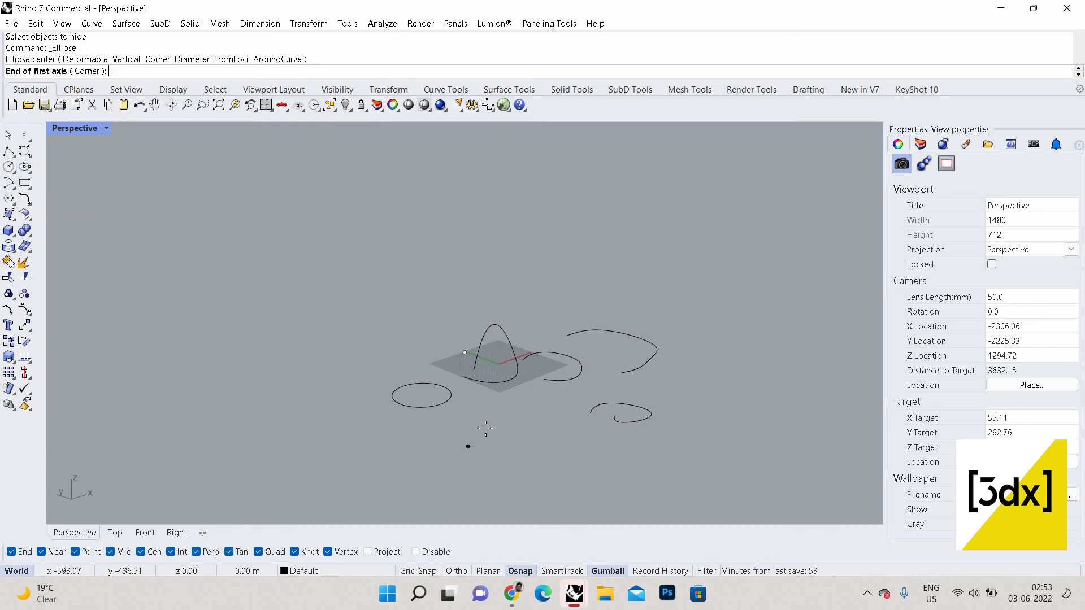
pyautogui.press('Escape')
# Step: Draw a narrow flat ellipse from its center and two axis ends in front of the flat circle
pyautogui.press('Return')
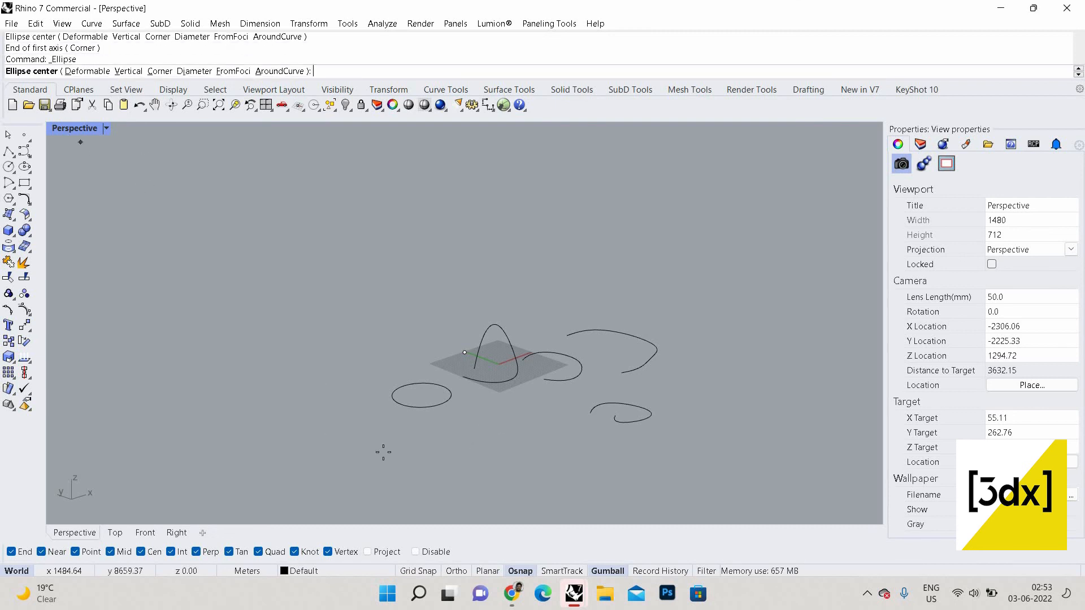
pyautogui.click(404, 446)
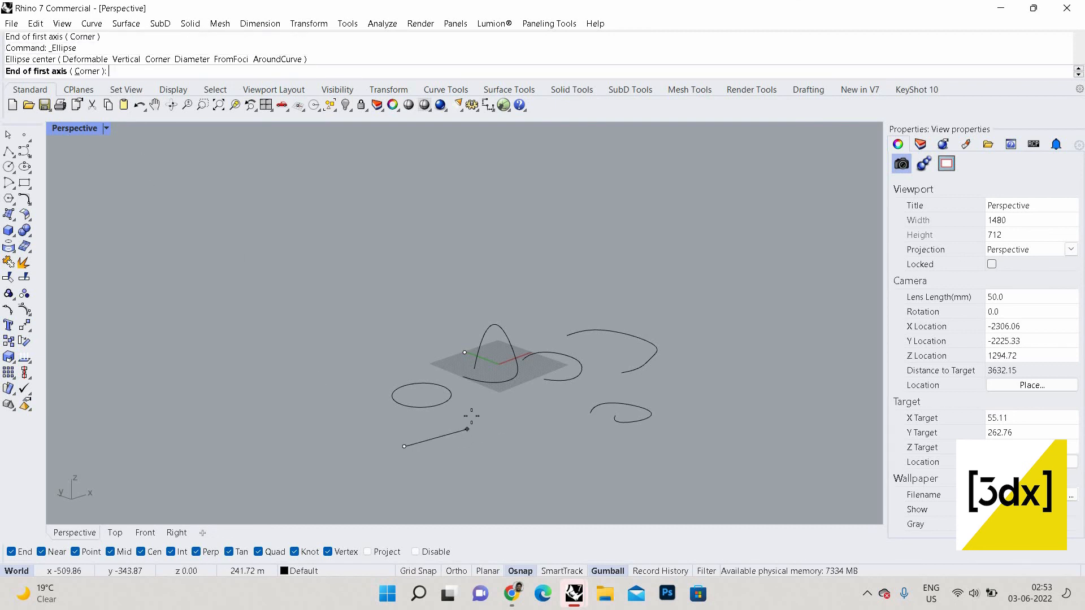
pyautogui.click(465, 420)
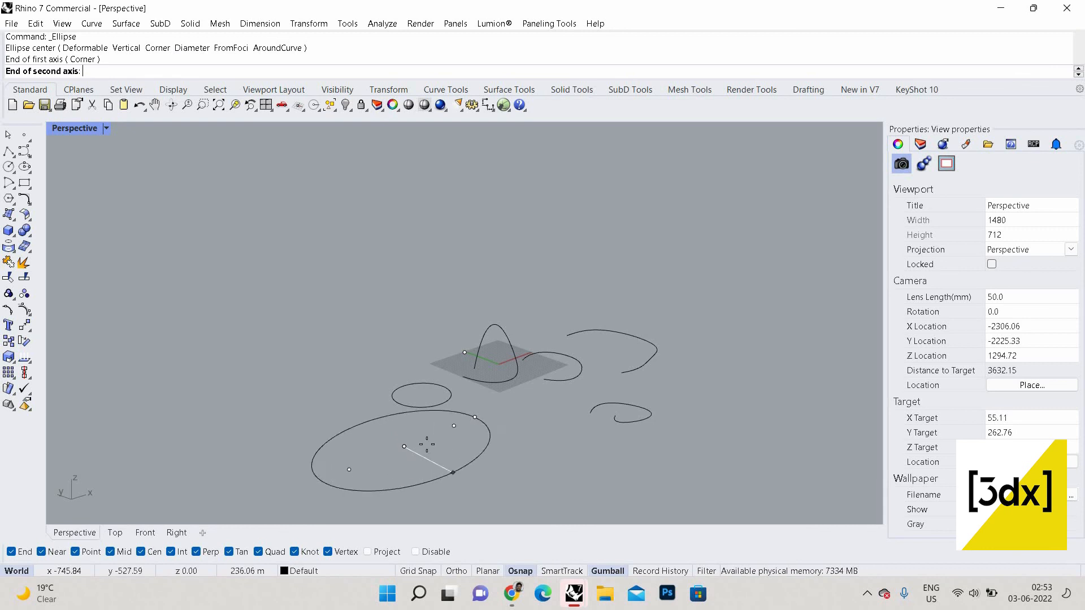
pyautogui.click(402, 445)
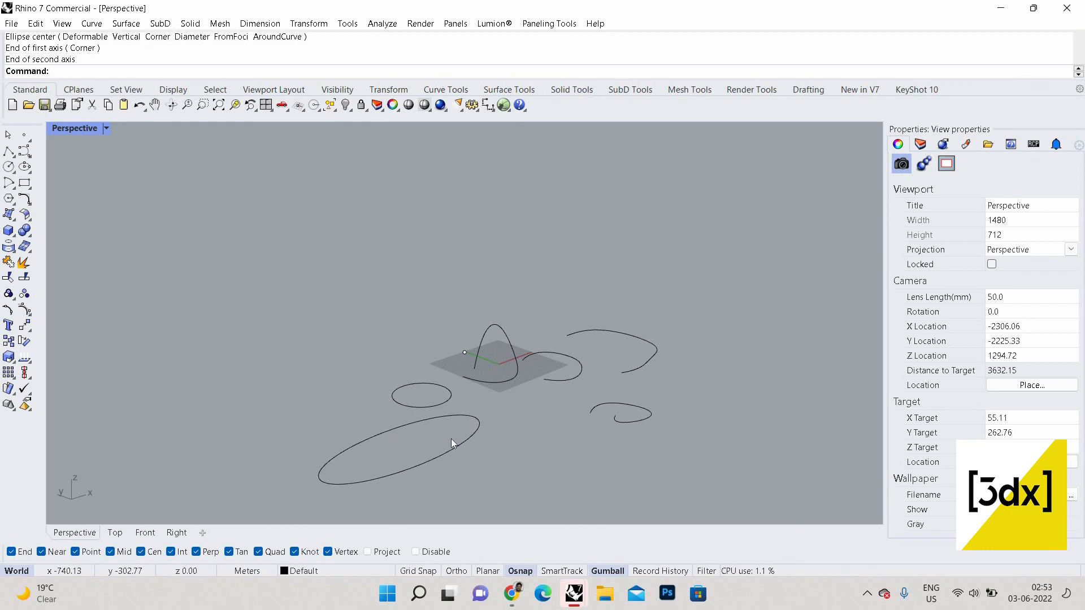
# Step: Draw a vertical ellipse from its center behind the flat ellipse, with a vertical semi-axis of about 137 m
pyautogui.press('Return')
pyautogui.click(133, 71)
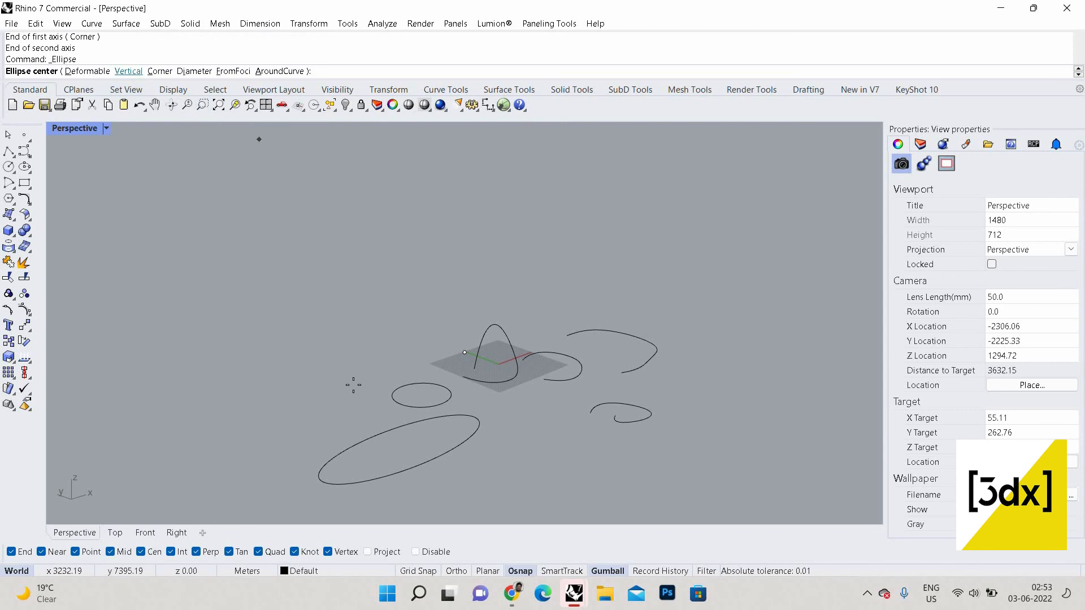
pyautogui.click(396, 367)
pyautogui.click(404, 370)
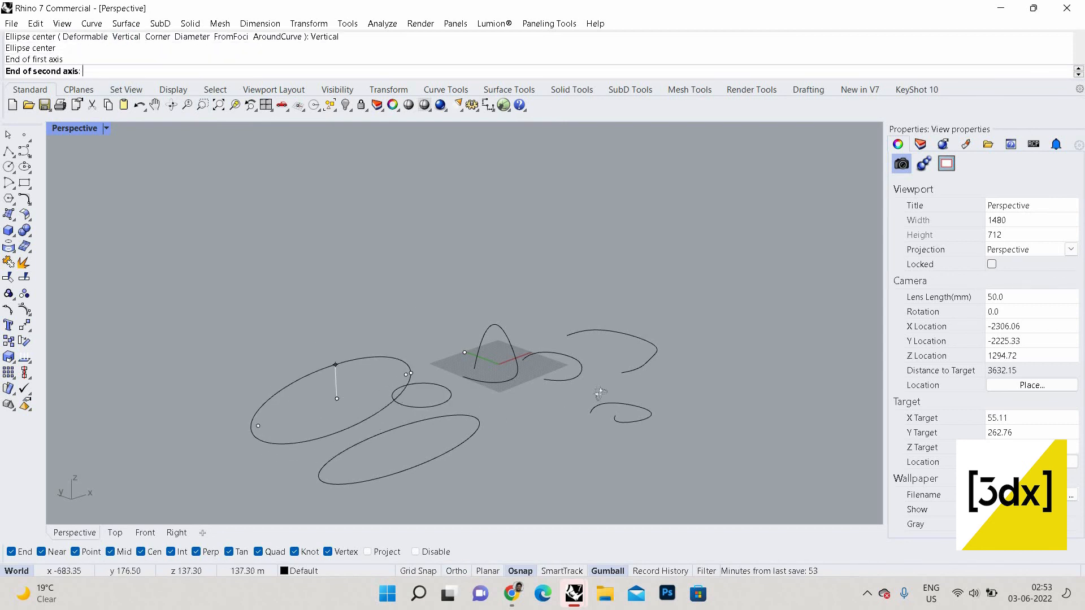
pyautogui.click(337, 367)
pyautogui.moveTo(243, 328)
pyautogui.mouseDown(button='right')
pyautogui.moveTo(305, 334)
pyautogui.moveTo(375, 389)
pyautogui.moveTo(227, 302)
pyautogui.moveTo(226, 338)
pyautogui.mouseUp(button='right')
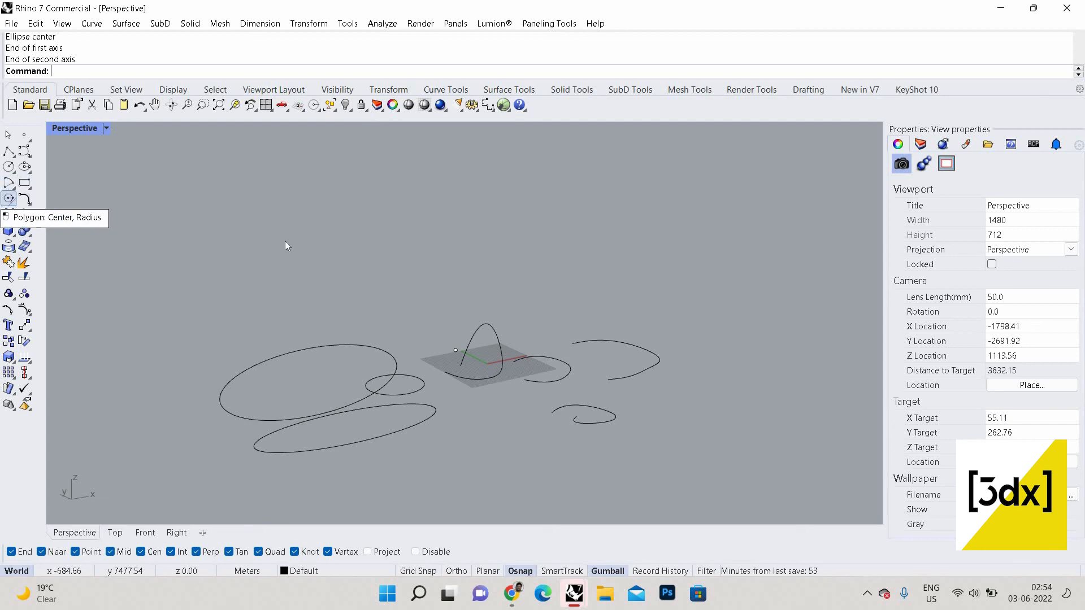
# Step: Delete all visible curves and the point to clear the model
pyautogui.hotkey('ctrl', 'a')
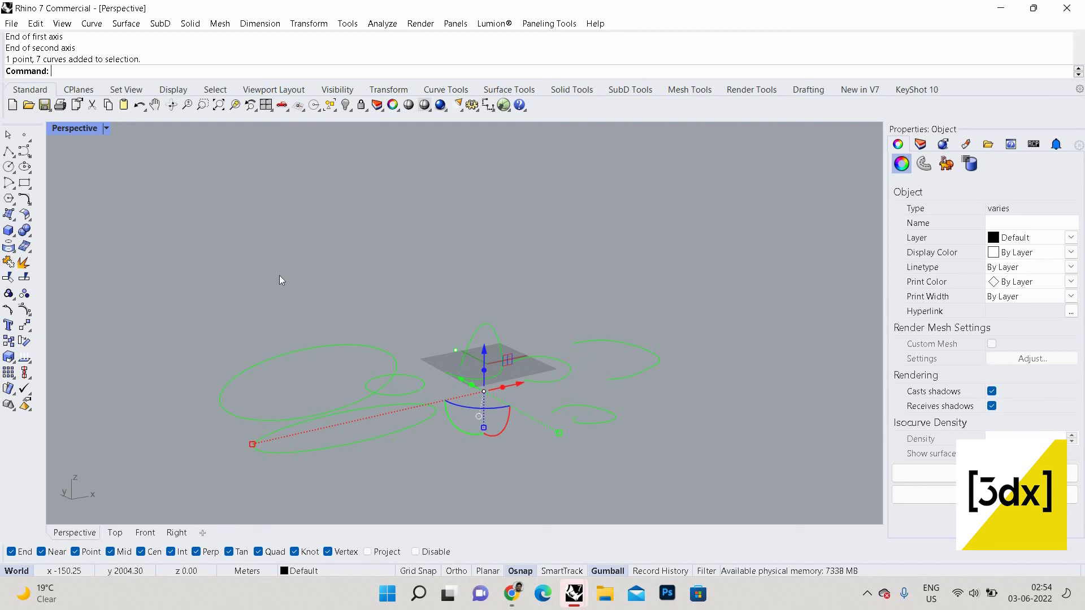
pyautogui.press('Delete')
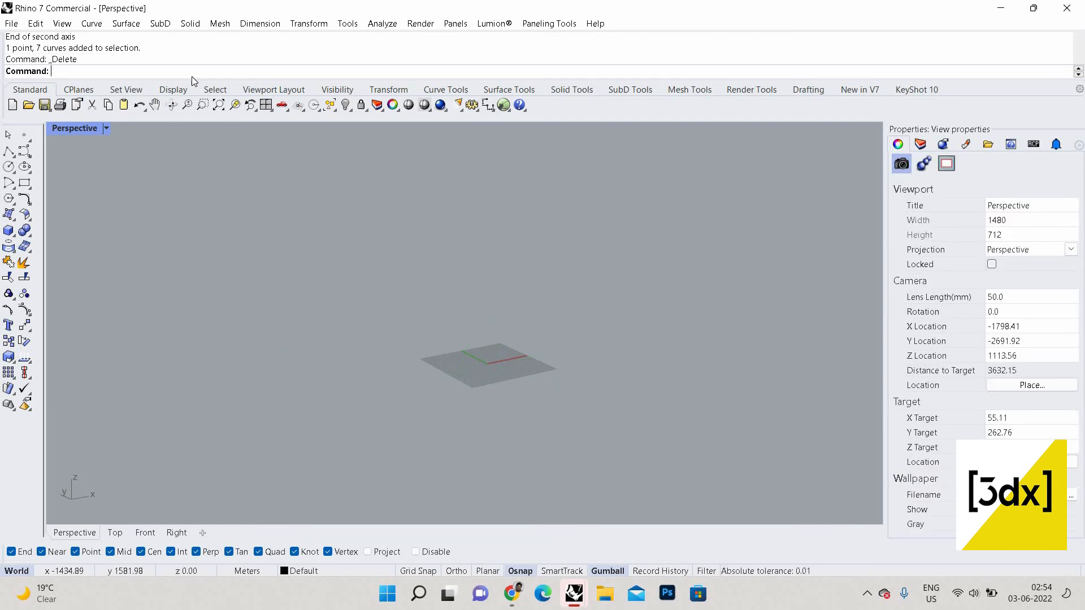
pyautogui.moveTo(459, 350); pyautogui.dragTo(441, 326, button='right')
pyautogui.rightClick(441, 327)
pyautogui.scroll(9, 441, 326)
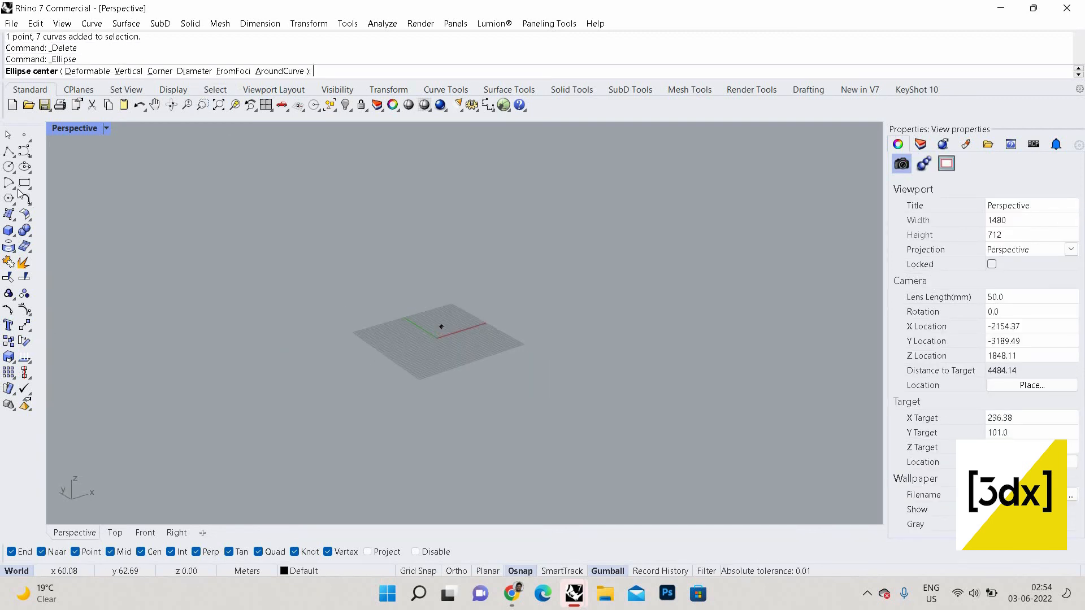
pyautogui.press('Escape')
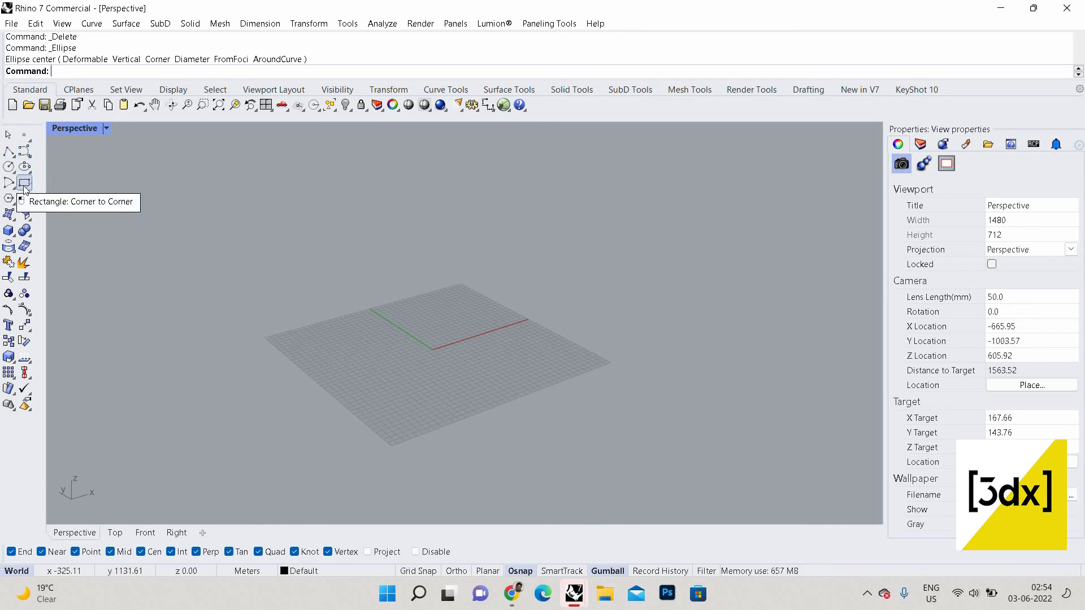
# Step: Draw a corner-to-corner rectangle on the grid, on the negative X side of the origin
pyautogui.click(24, 182)
pyautogui.click(342, 325)
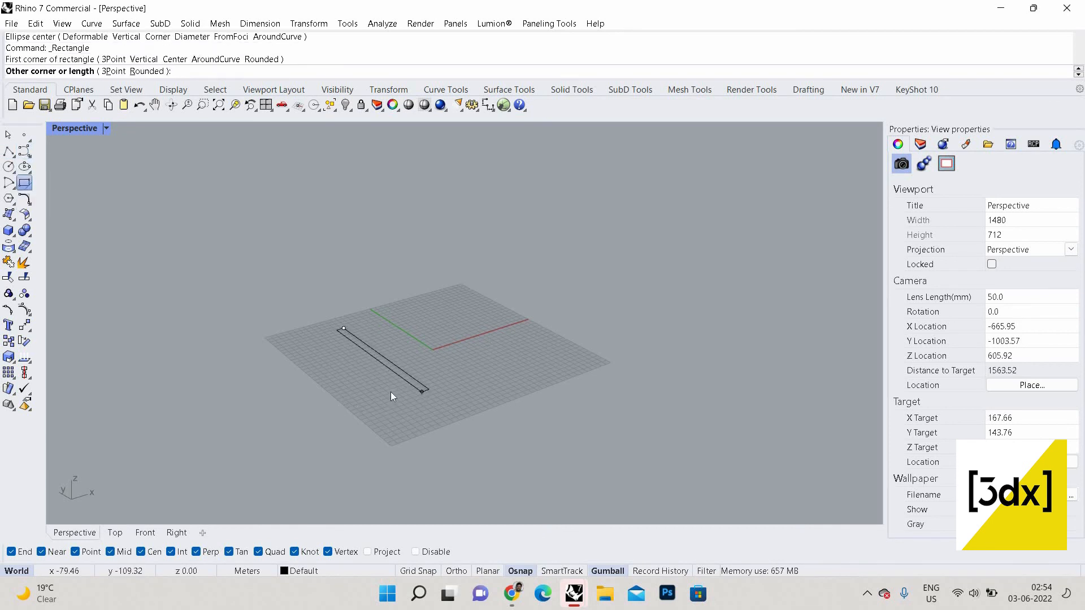
pyautogui.click(391, 392)
# Step: Try to extrude the rectangle upward into a solid box with ExtrudeCrv
pyautogui.click(407, 383)
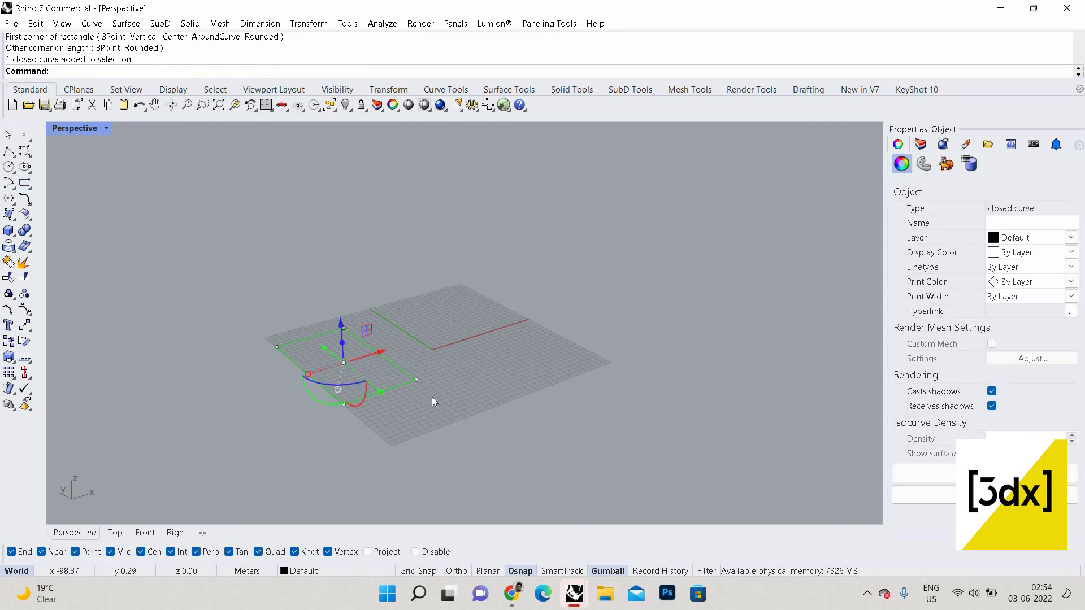
pyautogui.press('F10')
pyautogui.click(394, 371)
pyautogui.write('ExtrudeCrv')
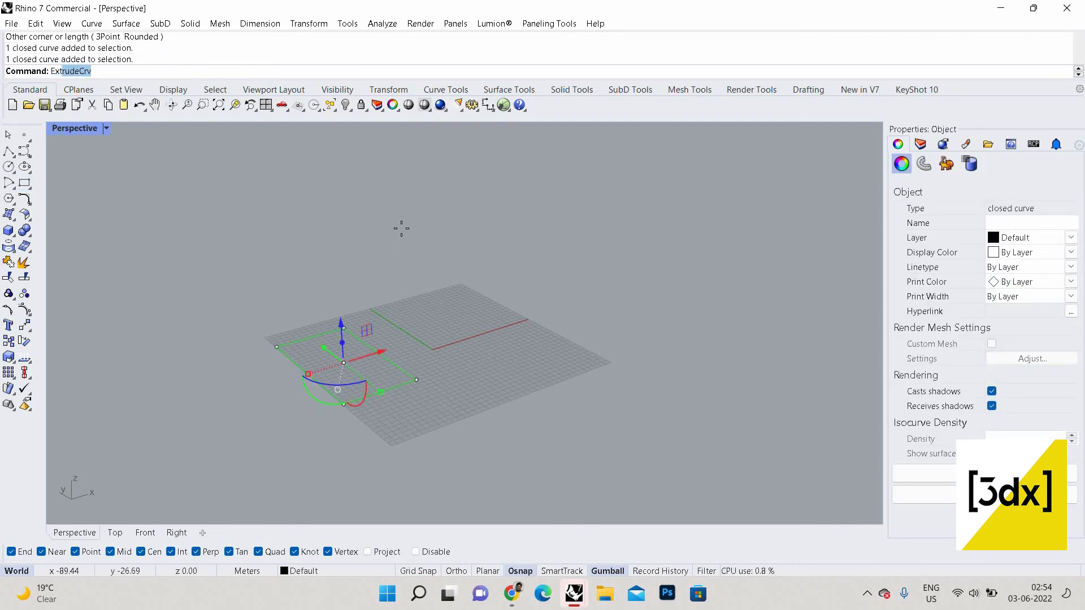
pyautogui.press('Return')
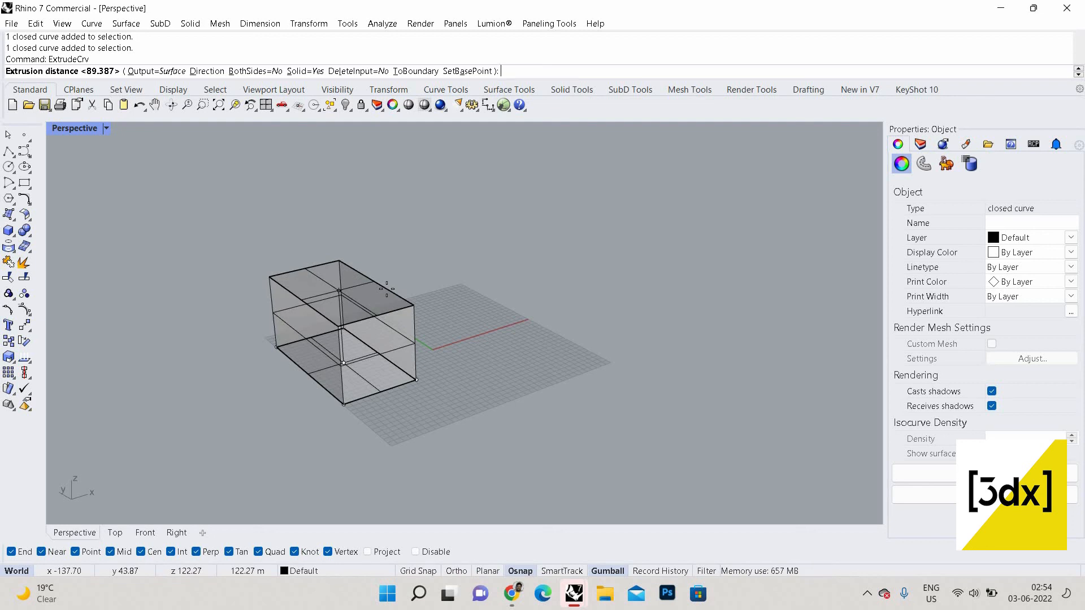
pyautogui.press('Escape')
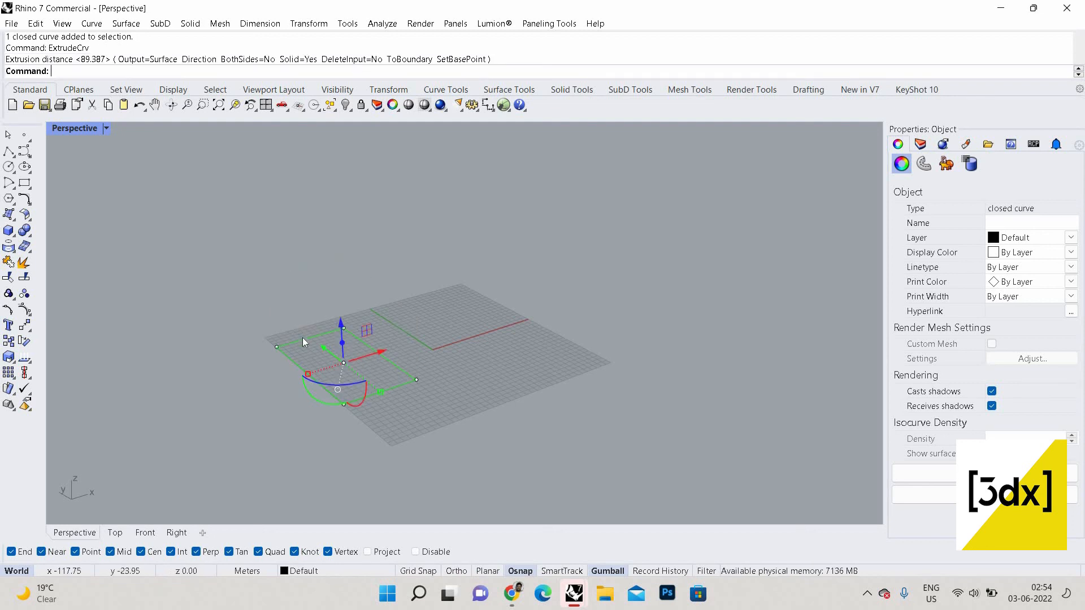
# Step: Extrude the rectangle upward about 142 m with ExtrudeCrv and Solid set to No, producing open walls without caps
pyautogui.press('Escape')
pyautogui.click(321, 344)
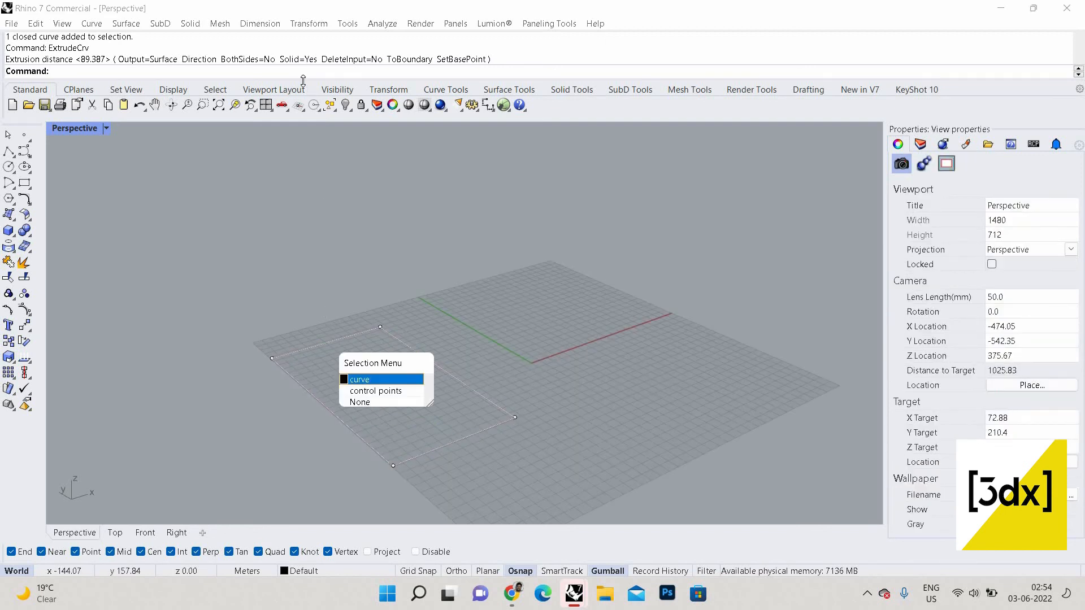
pyautogui.press('Return')
pyautogui.press('Return')
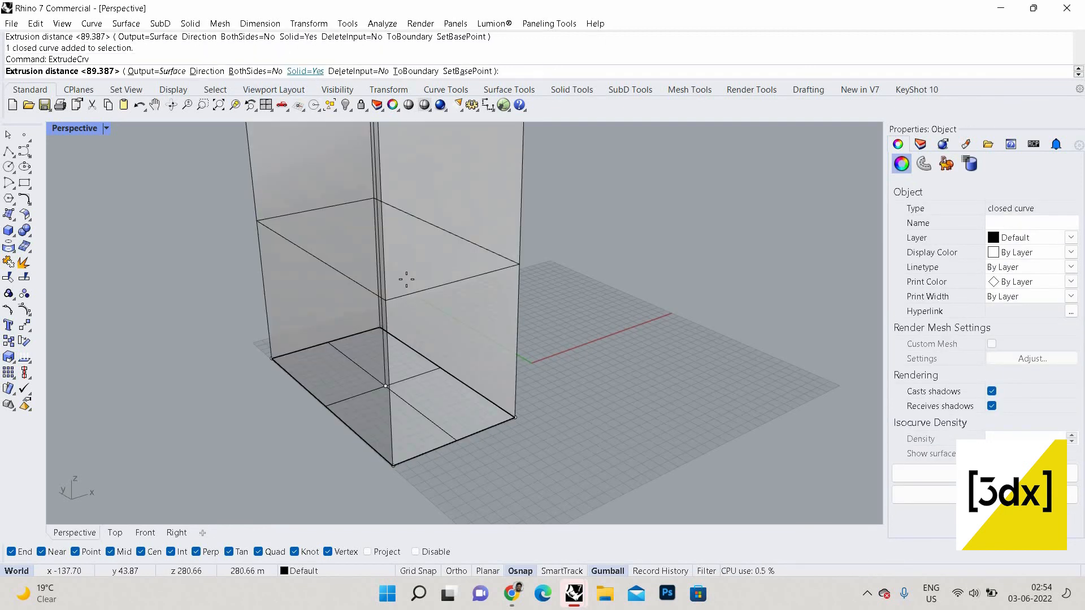
pyautogui.scroll(-7, 406, 279)
pyautogui.scroll(3, 279, 114)
pyautogui.click(299, 72)
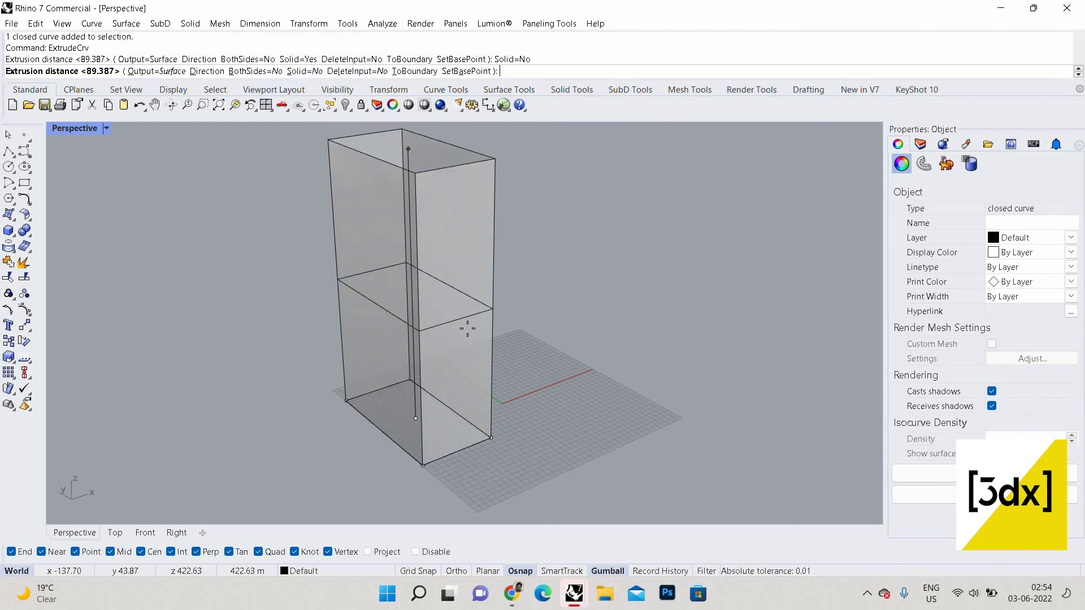
pyautogui.click(425, 475)
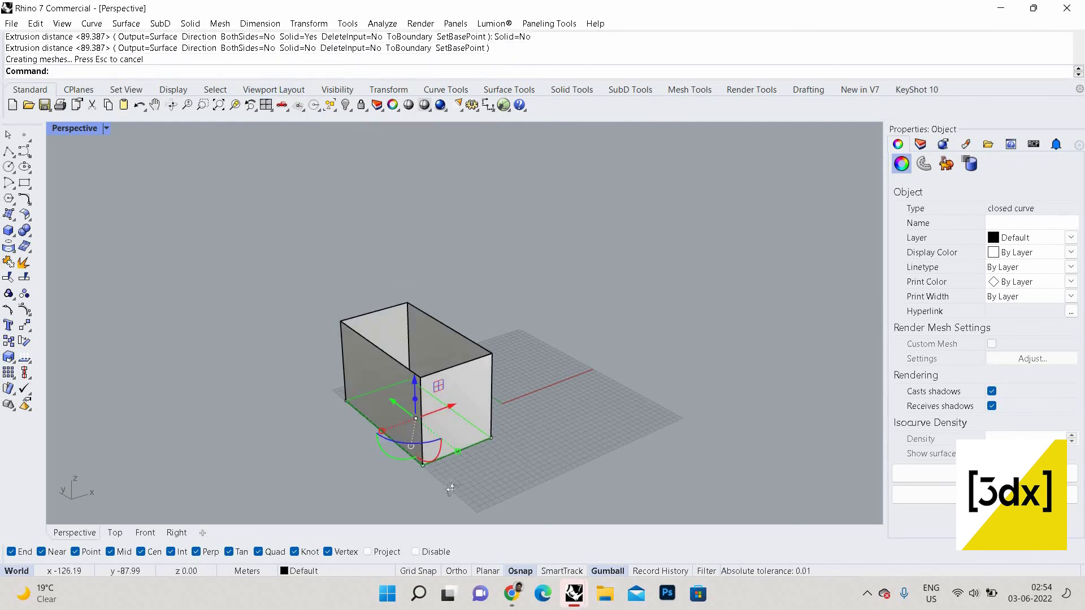
pyautogui.moveTo(450, 490); pyautogui.dragTo(448, 471, button='right')
pyautogui.scroll(6, 447, 471)
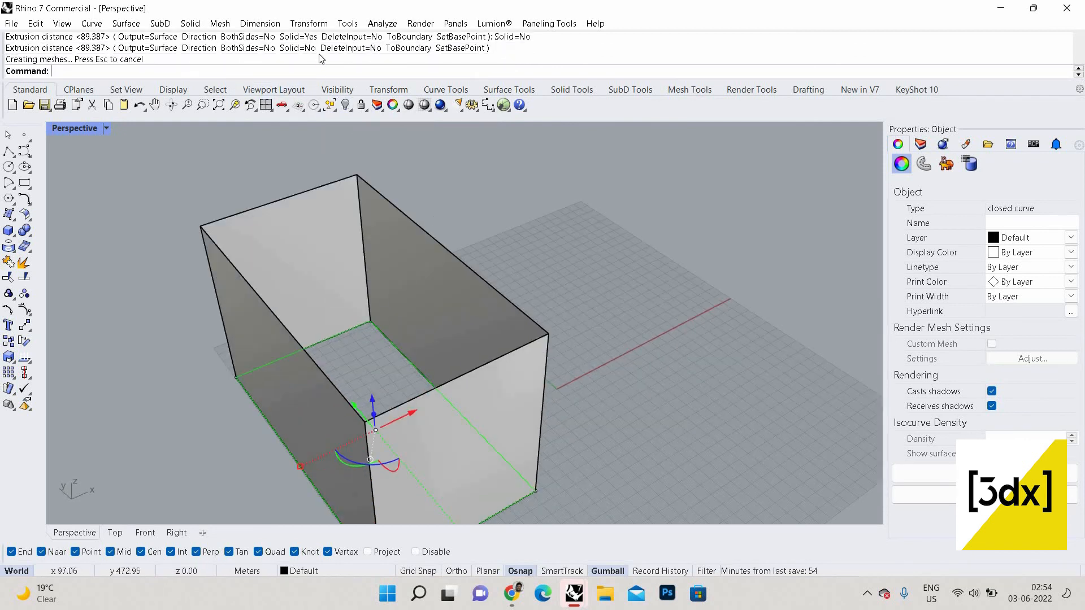
pyautogui.scroll(-3, 469, 338)
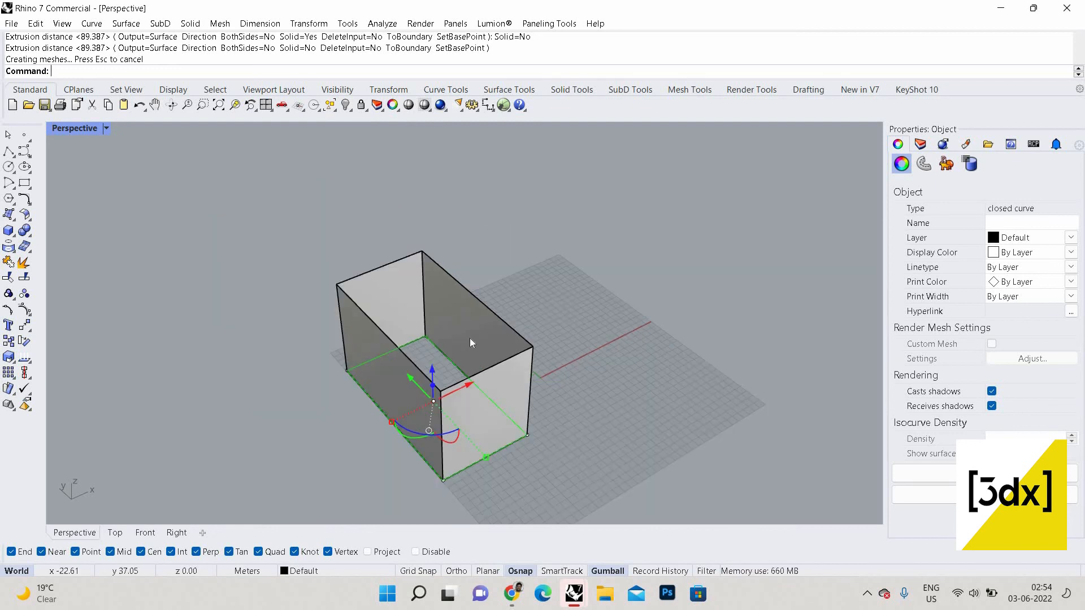
# Step: Delete the uncapped extrusion, keeping the rectangle curve on the grid
pyautogui.click(493, 365)
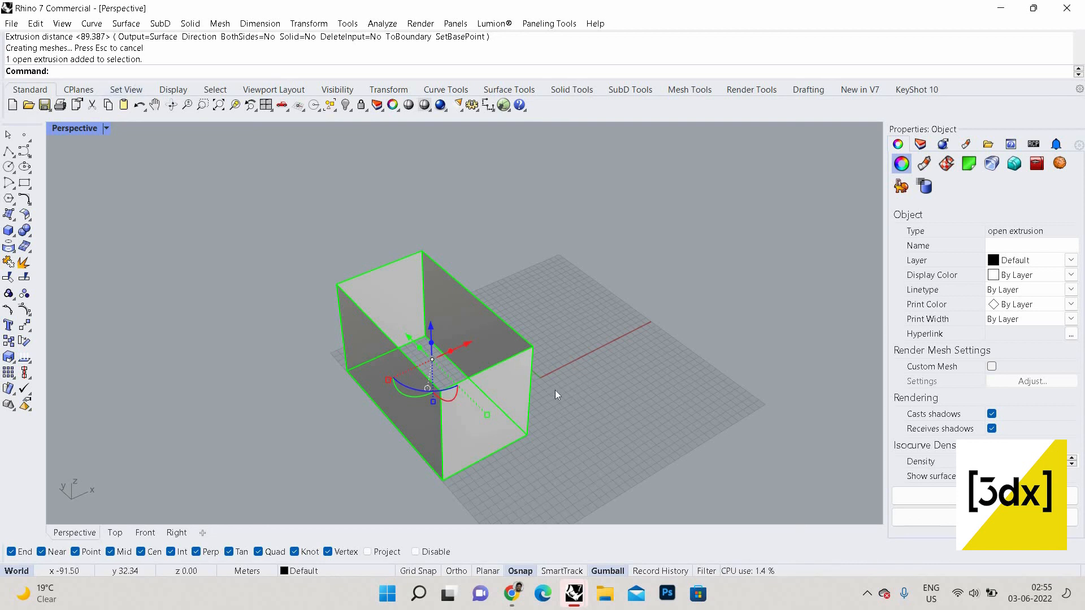
pyautogui.press('Escape')
pyautogui.click(510, 381)
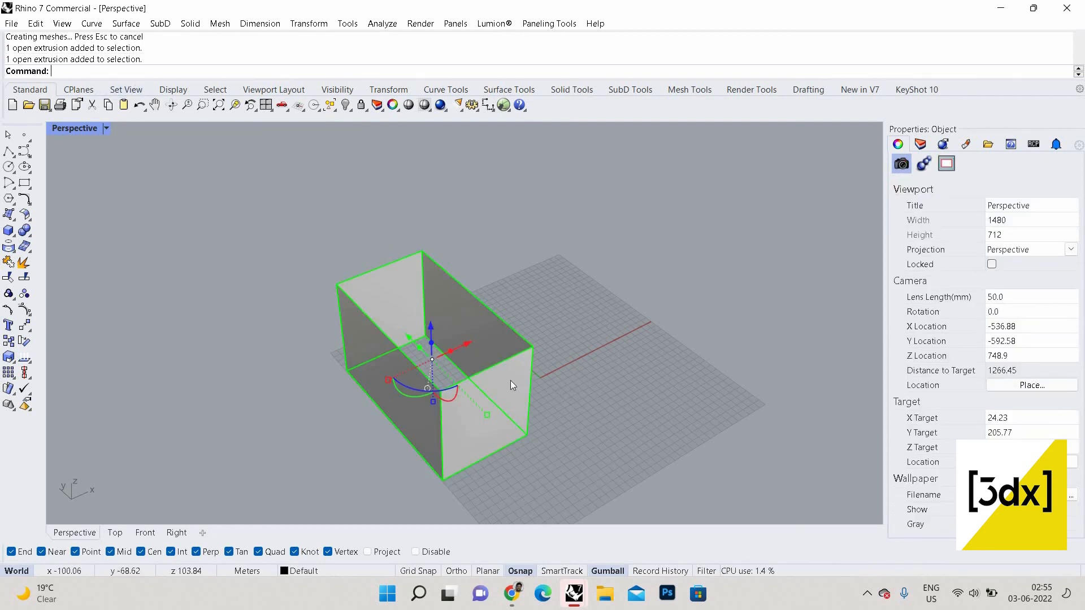
pyautogui.press('Delete')
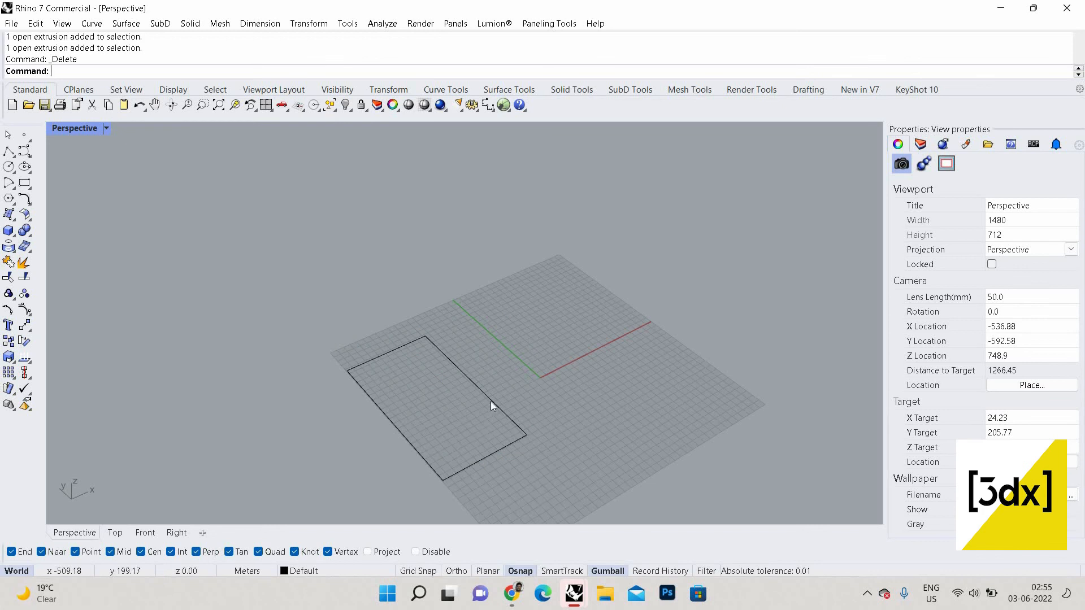
# Step: Extrude the rectangle upward about 132 m with ExtrudeCrv and Solid set to Yes, producing a closed box
pyautogui.click(493, 398)
pyautogui.write('ExtrudeCrv')
pyautogui.press('Return')
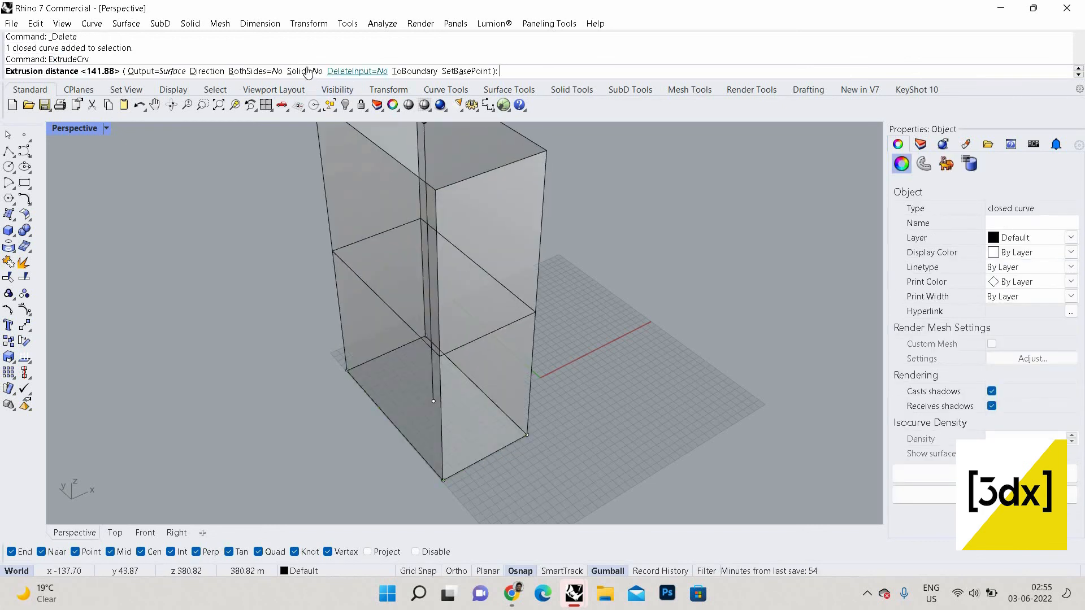
pyautogui.click(305, 71)
pyautogui.click(466, 339)
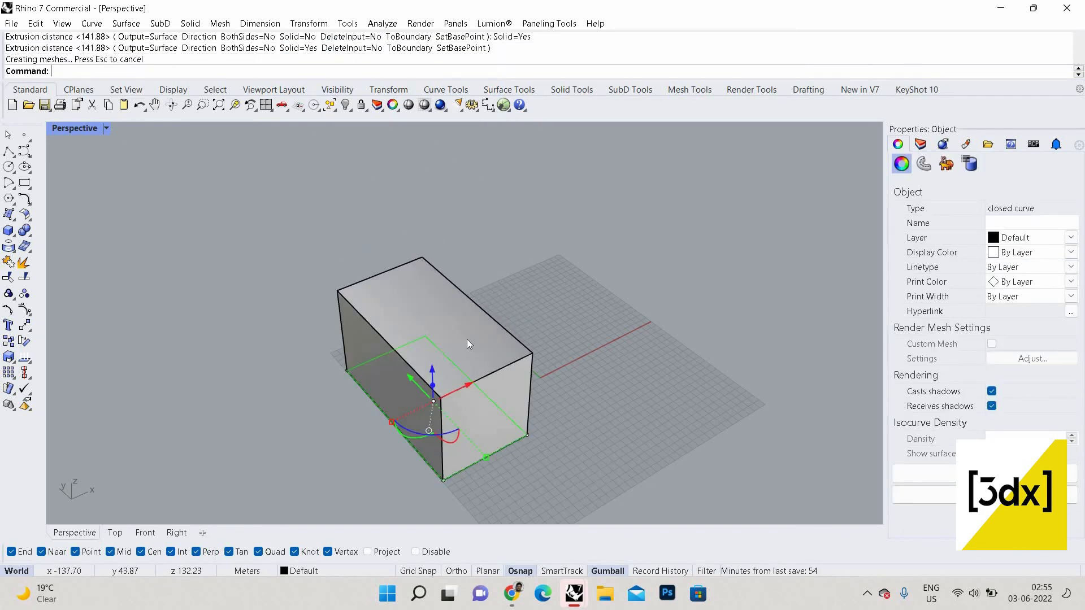
pyautogui.click(467, 339)
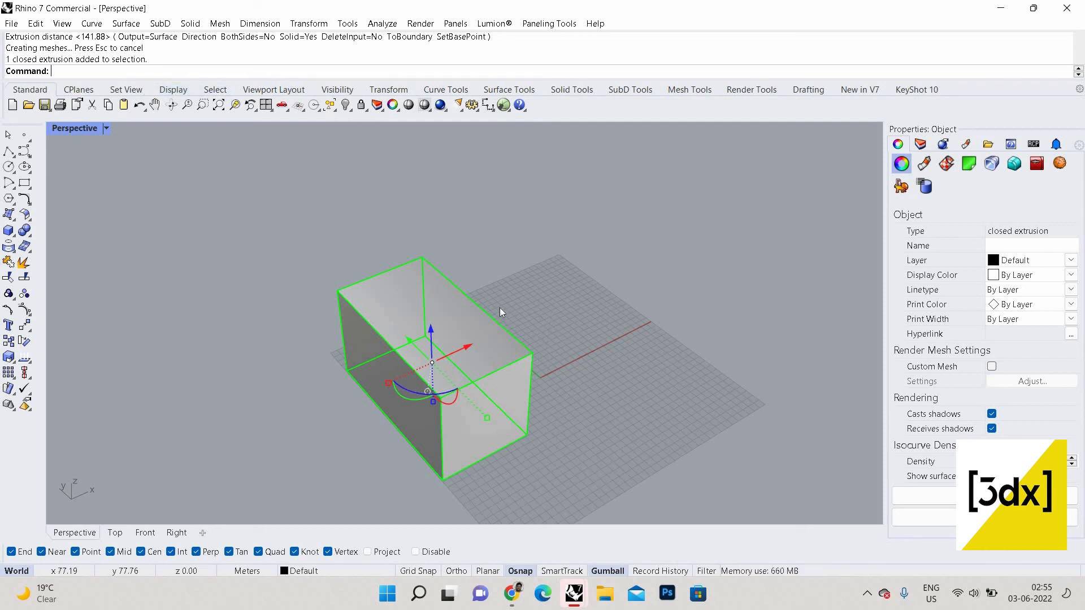
pyautogui.press('Escape')
# Step: Delete only the top face of the closed box and select the remaining open polysurface
pyautogui.keyDown('ctrl'); pyautogui.keyDown('shift'); pyautogui.click(478, 361); pyautogui.keyUp('shift'); pyautogui.keyUp('ctrl')
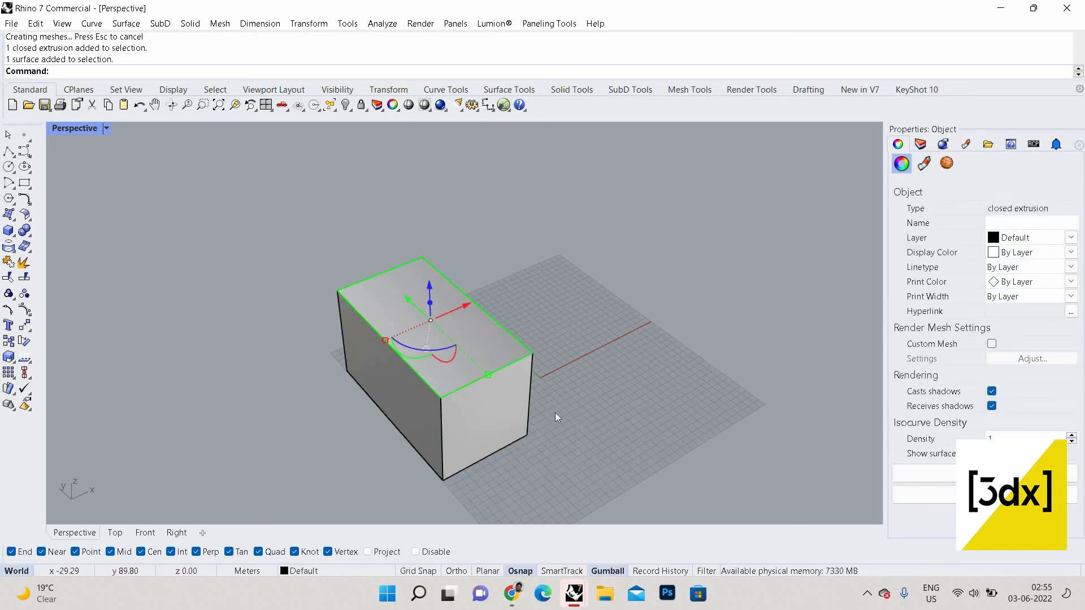
pyautogui.press('Delete')
pyautogui.click(474, 378)
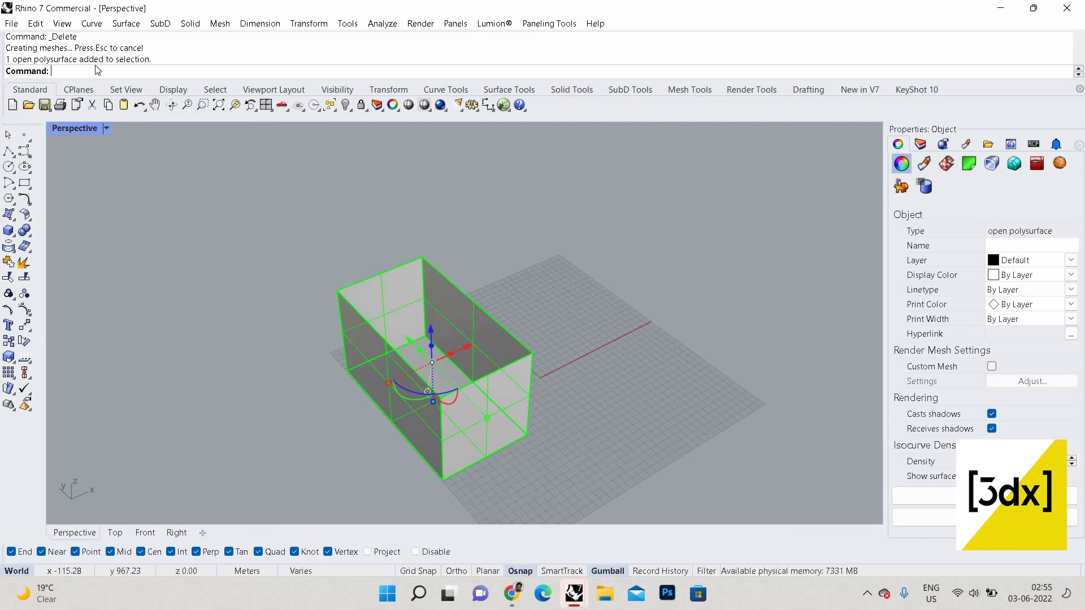
pyautogui.press('Escape')
pyautogui.click(415, 397)
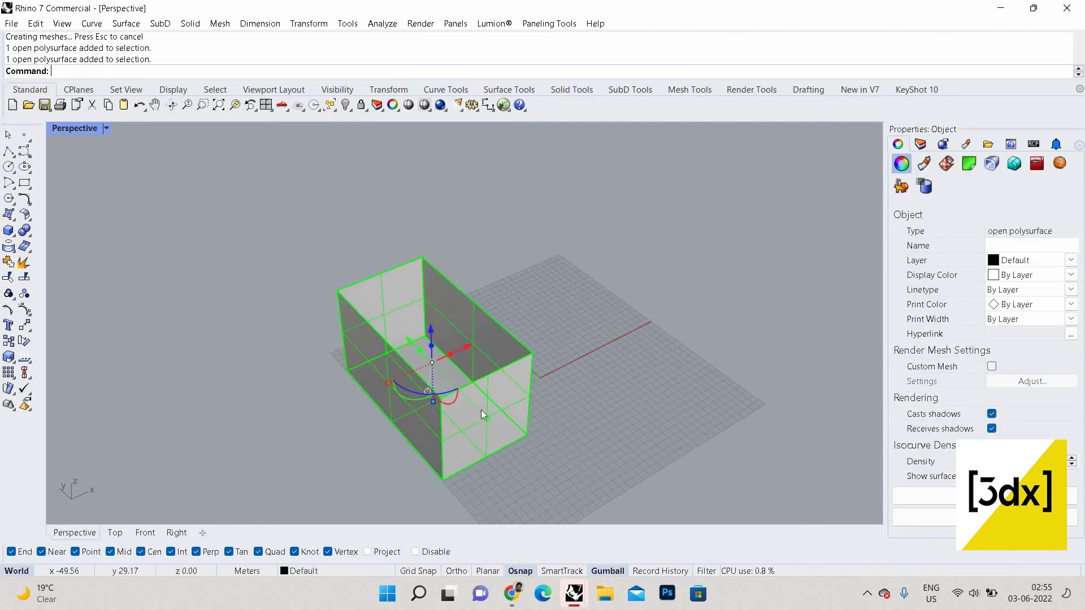
# Step: Delete the open-topped box, keeping the base rectangle
pyautogui.click(560, 401)
pyautogui.scroll(-5, 498, 403)
pyautogui.scroll(2, 435, 405)
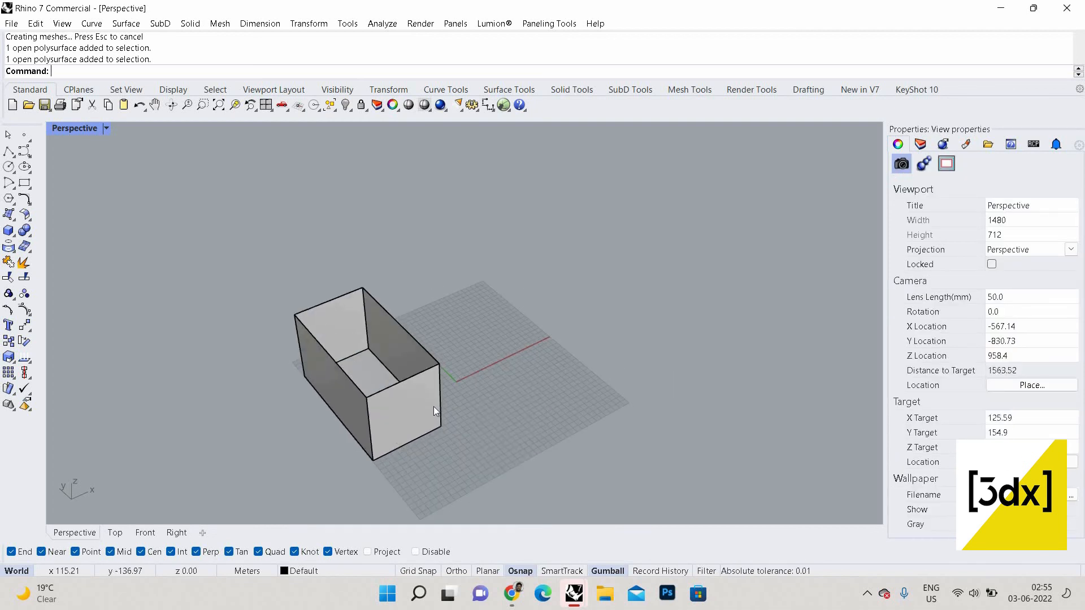
pyautogui.click(433, 406)
pyautogui.press('Delete')
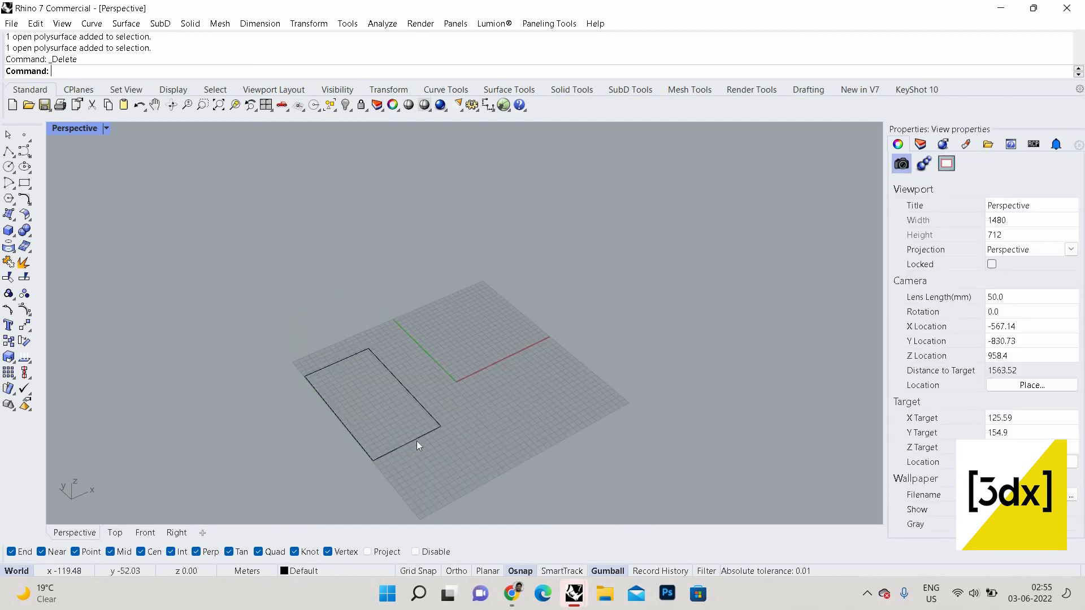
# Step: Extrude the rectangle again with Solid set to No, to a height of about 135 m
pyautogui.click(412, 439)
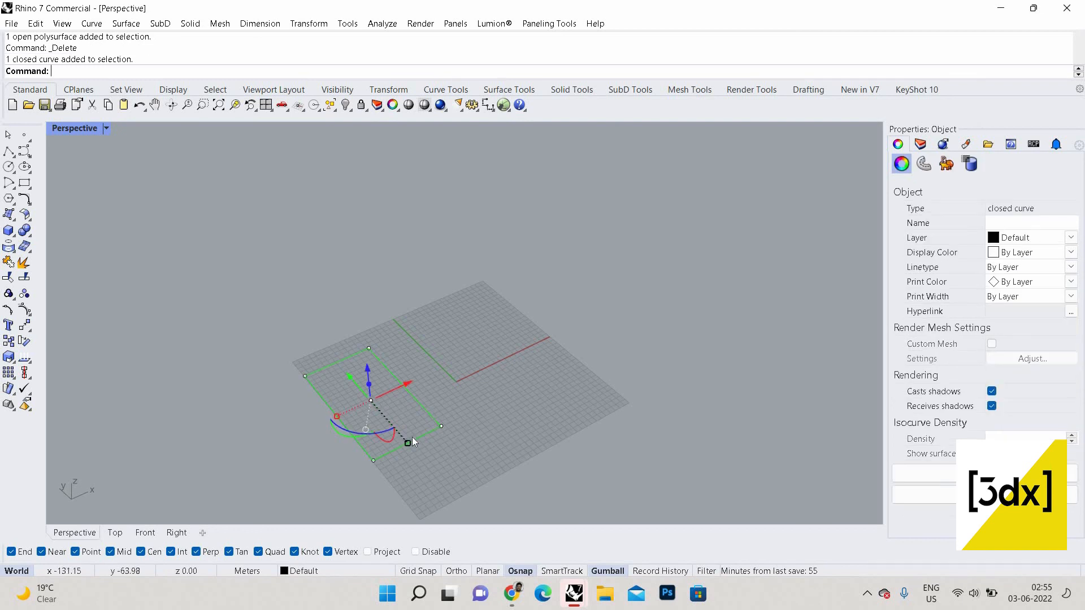
pyautogui.write('ExtrudeCrv')
pyautogui.press('Return')
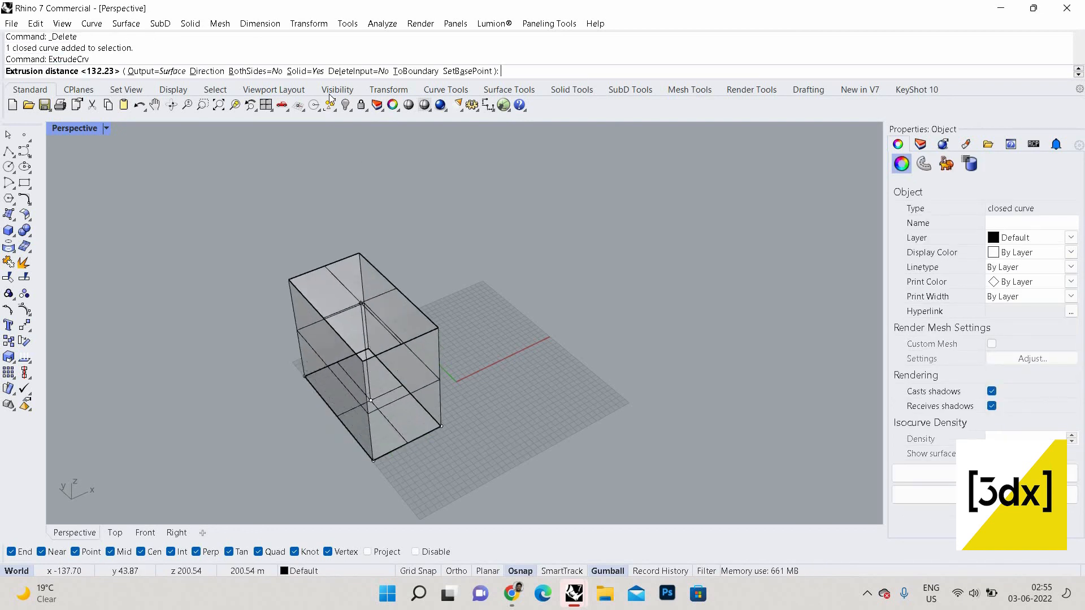
pyautogui.click(305, 71)
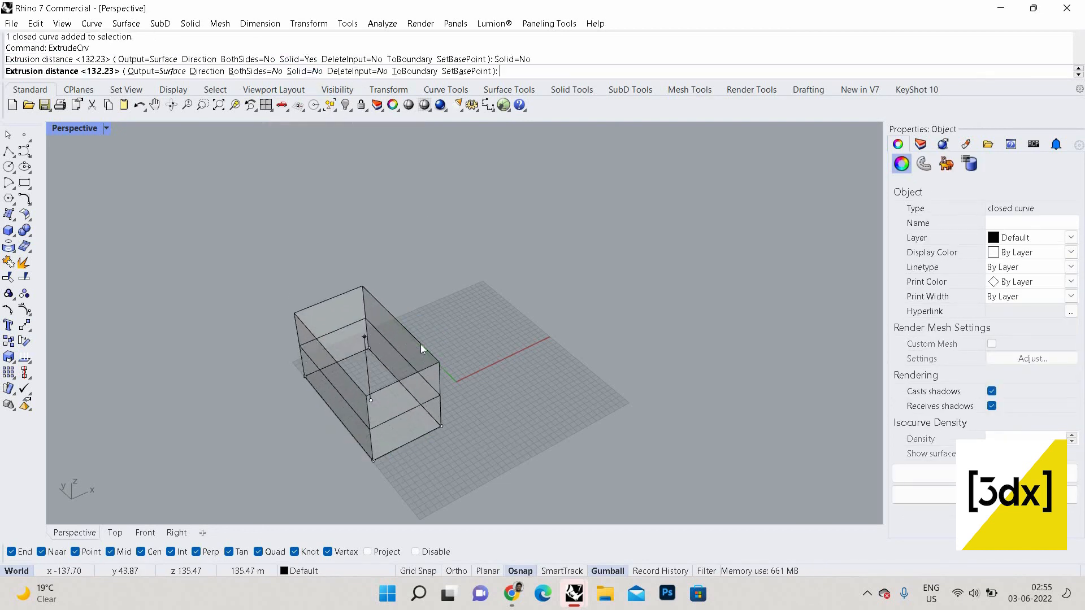
pyautogui.click(420, 344)
pyautogui.scroll(4, 316, 265)
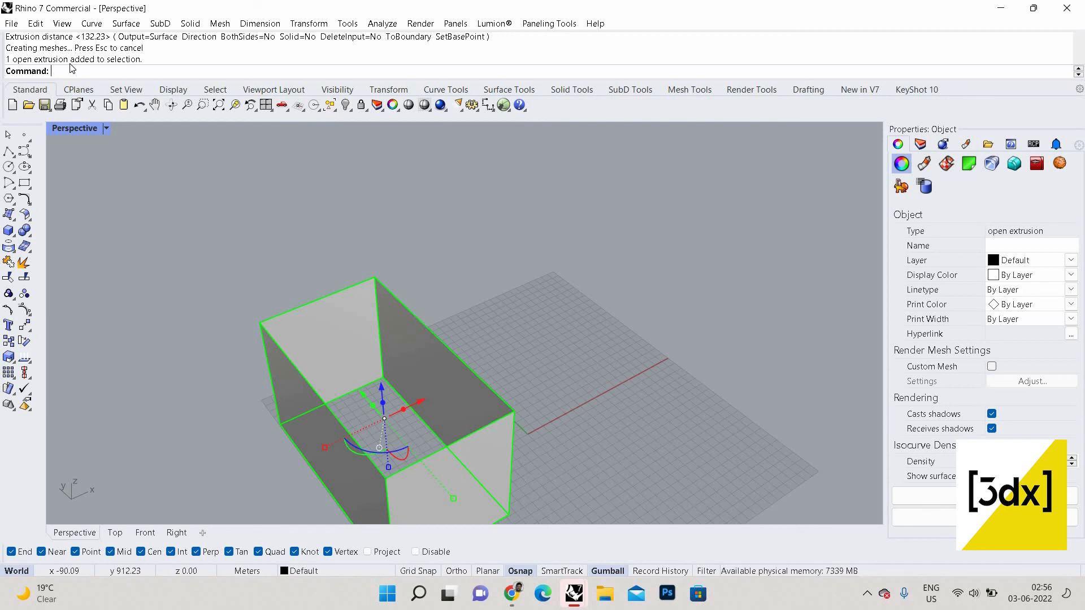
pyautogui.click(382, 254)
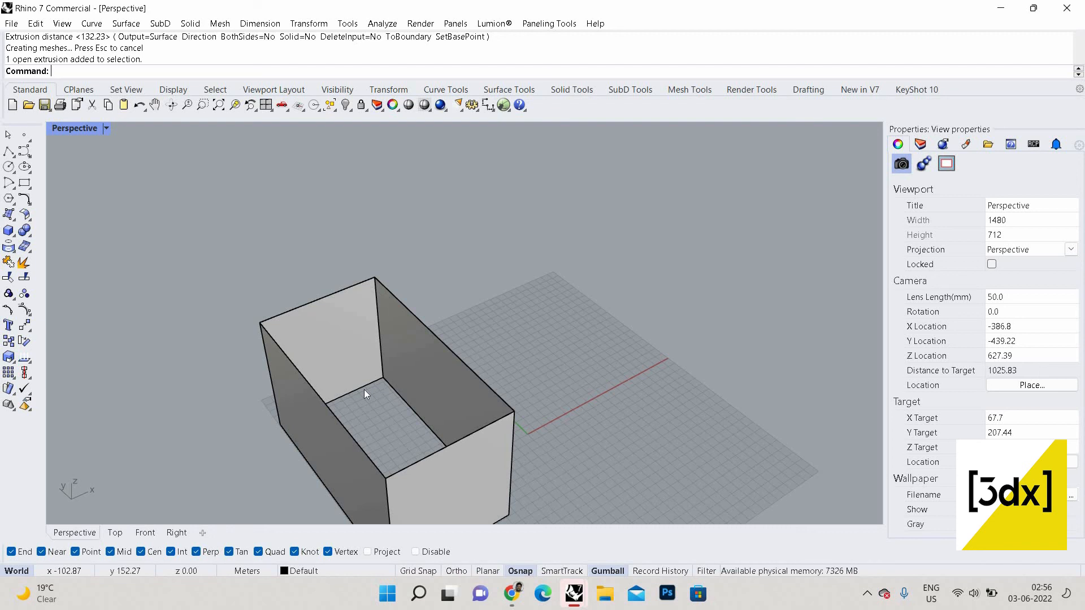
# Step: Delete the open extrusion standing on the rectangle
pyautogui.click(414, 368)
pyautogui.scroll(-3, 430, 398)
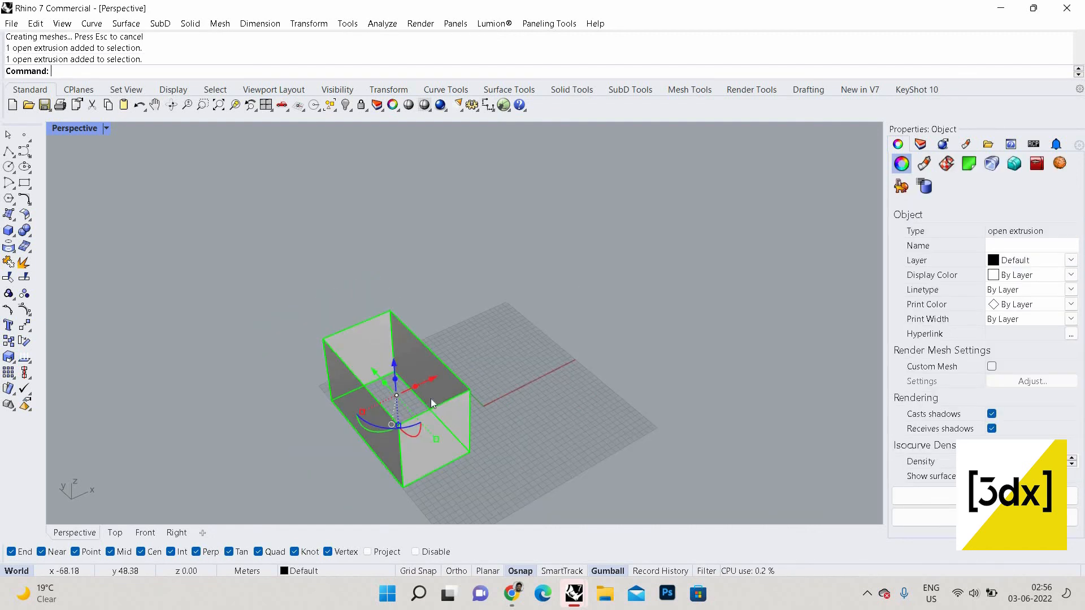
pyautogui.click(416, 374)
pyautogui.press('Delete')
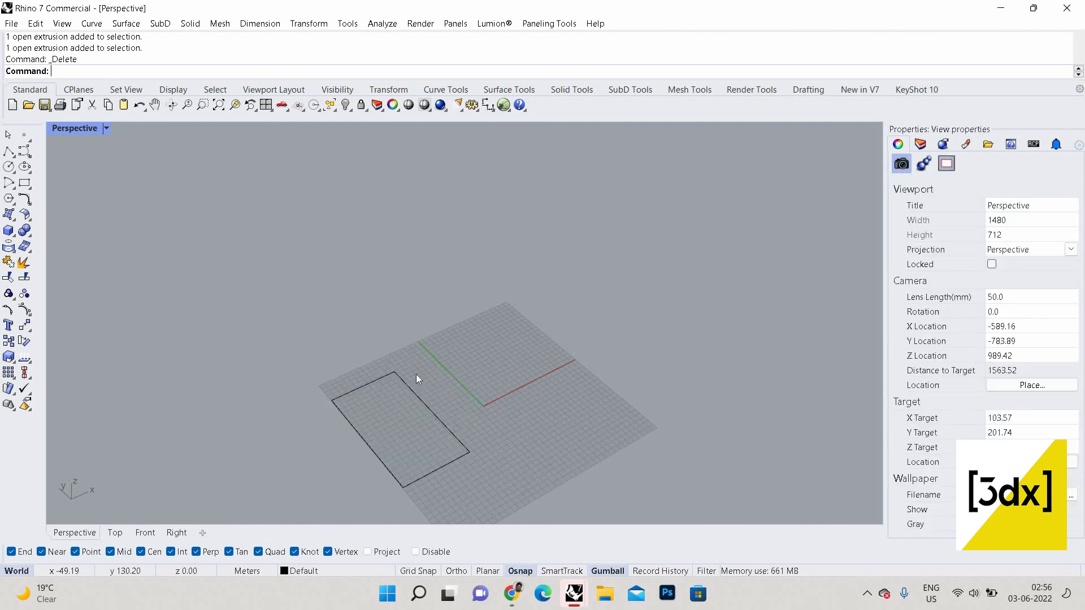
# Step: Draw a flat surface from four corner points across the positive X axis, using Ortho for the fourth corner
pyautogui.click(9, 214)
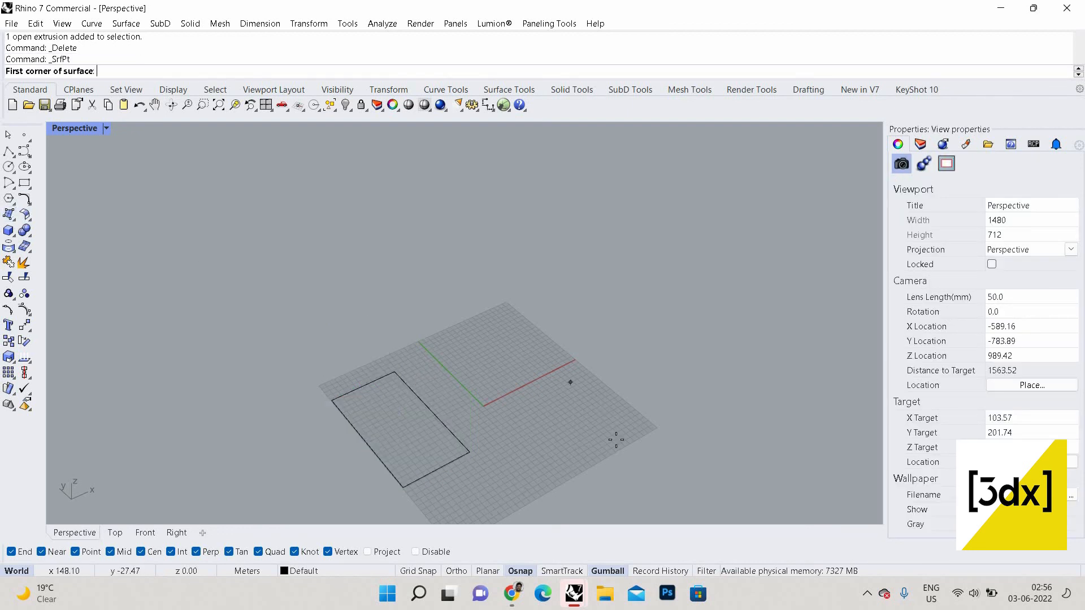
pyautogui.click(523, 349)
pyautogui.click(613, 428)
pyautogui.click(525, 478)
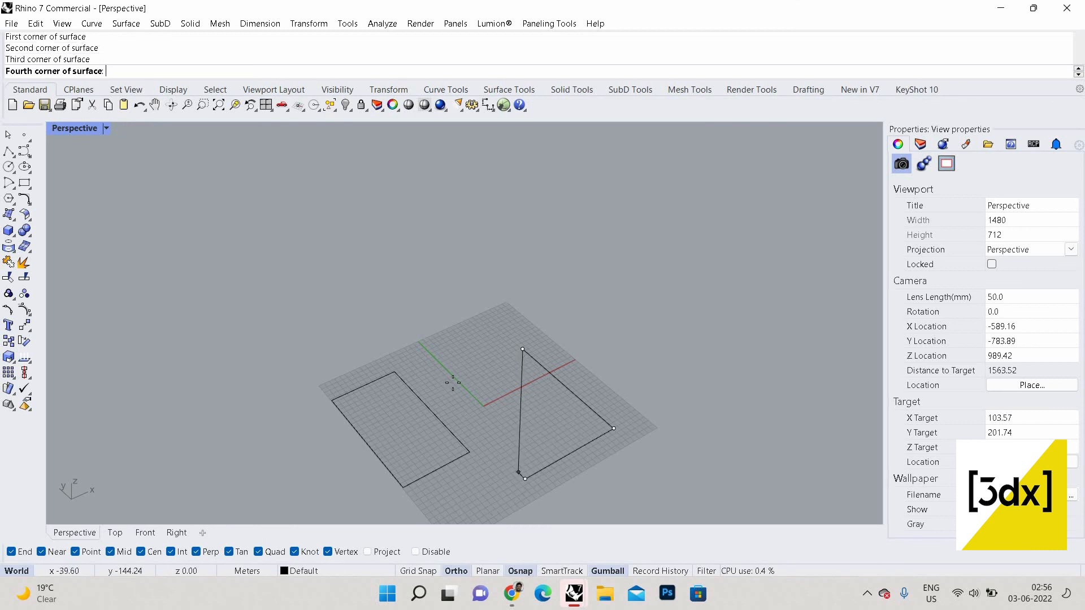
pyautogui.keyDown('shift'); pyautogui.click(446, 382); pyautogui.keyUp('shift')
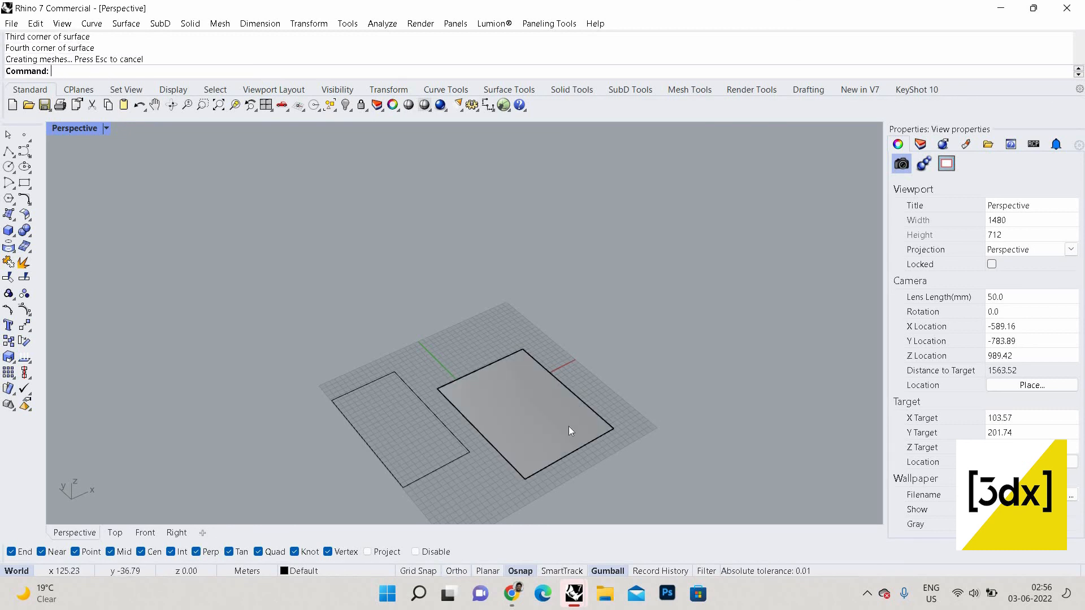
# Step: Duplicate the new surface along the X axis, placing the copy beyond the edge of the grid
pyautogui.click(561, 397)
pyautogui.keyDown('alt'); pyautogui.moveTo(556, 393); pyautogui.dragTo(676, 350); pyautogui.keyUp('alt')
pyautogui.click(725, 335)
pyautogui.scroll(6, 725, 335)
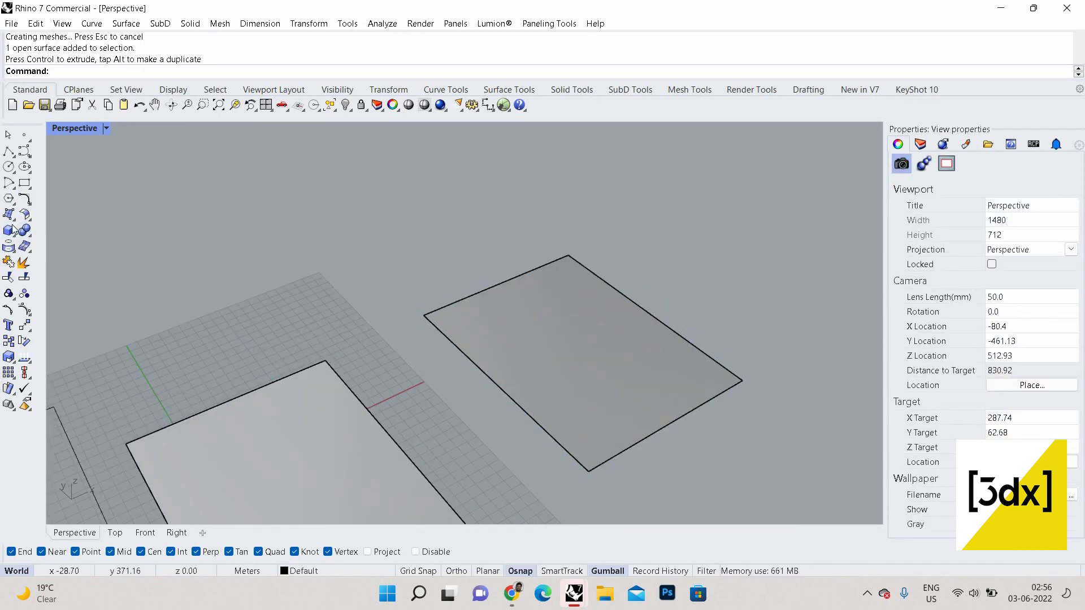
# Step: Draw a small box on the copied surface and lower it so that it passes through the surface
pyautogui.click(8, 230)
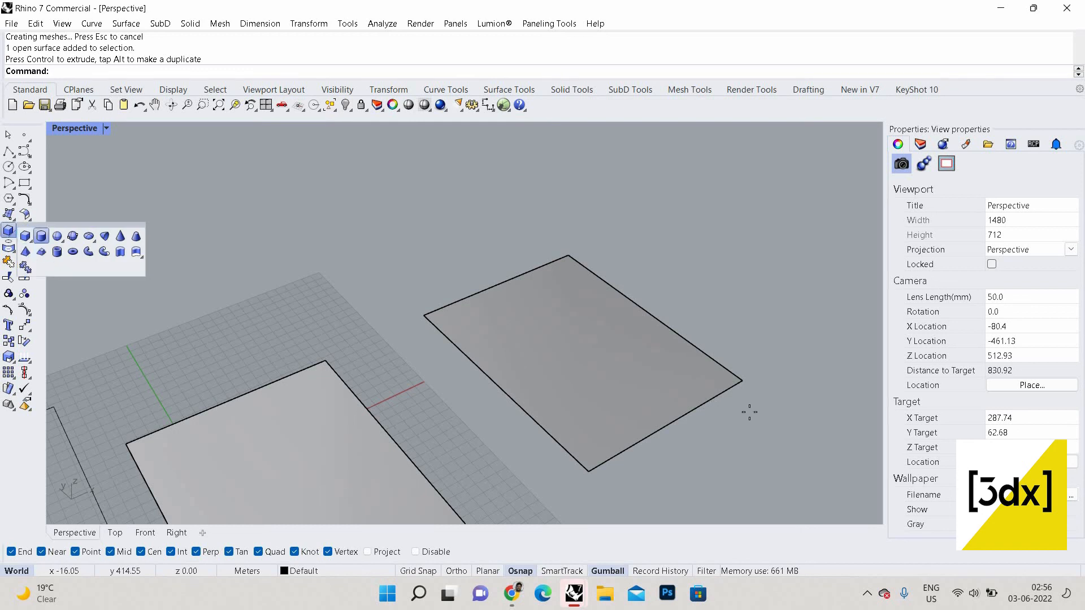
pyautogui.click(604, 358)
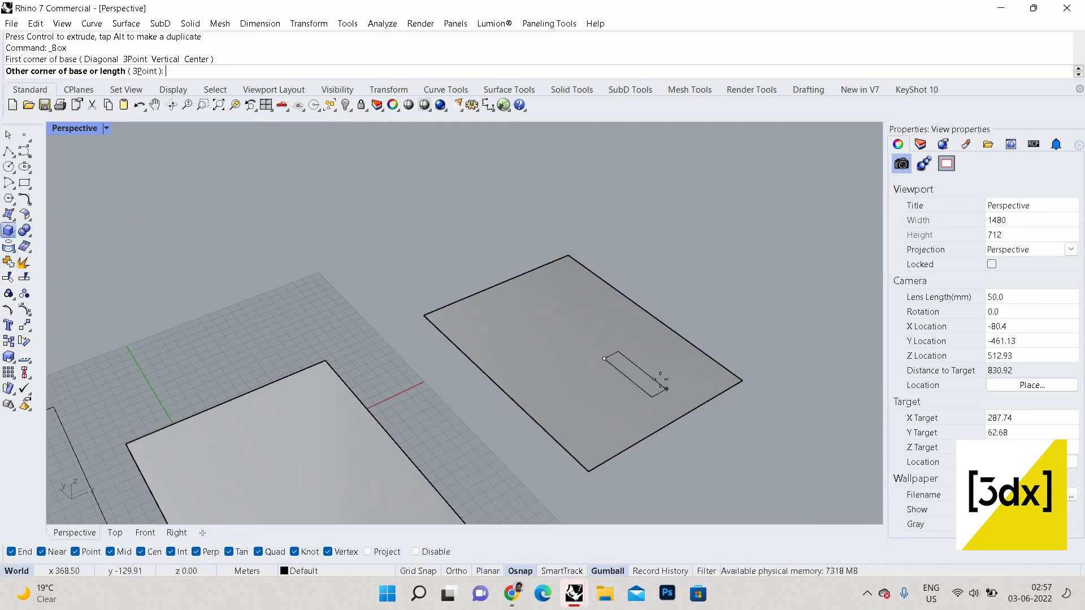
pyautogui.click(678, 378)
pyautogui.click(658, 294)
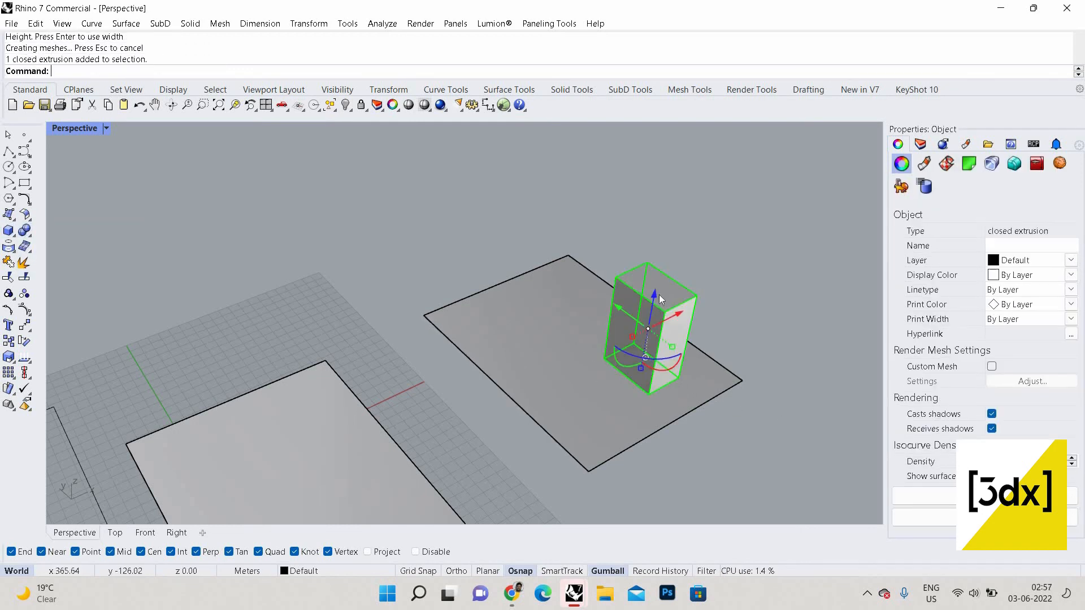
pyautogui.moveTo(639, 342); pyautogui.dragTo(632, 368)
pyautogui.press('Escape')
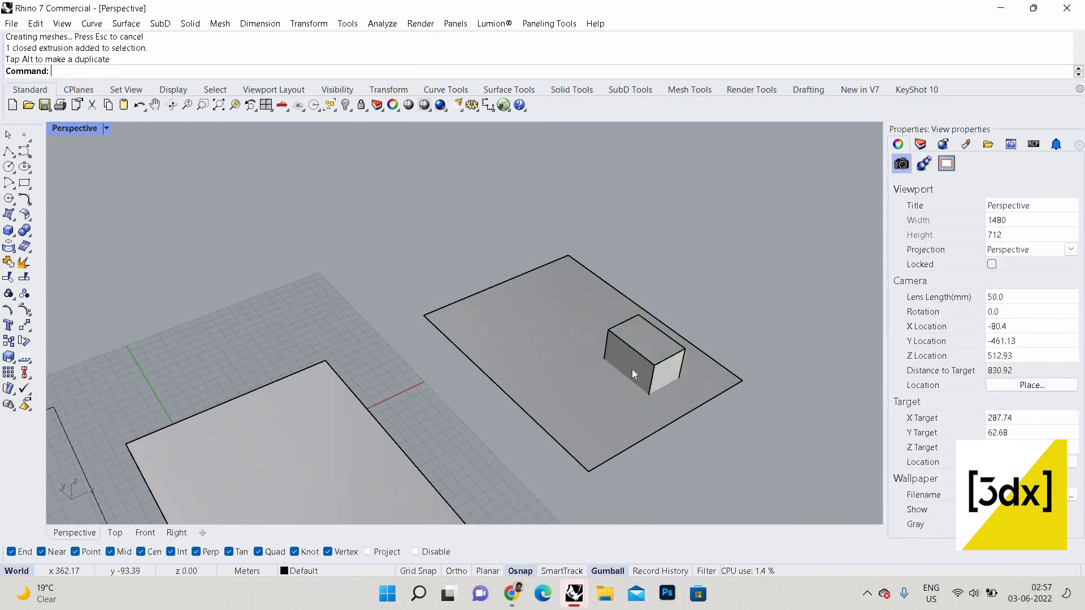
# Step: Split the copied surface using the box as the cutting object
pyautogui.write('Sp')
pyautogui.press('Return')
pyautogui.click(645, 331)
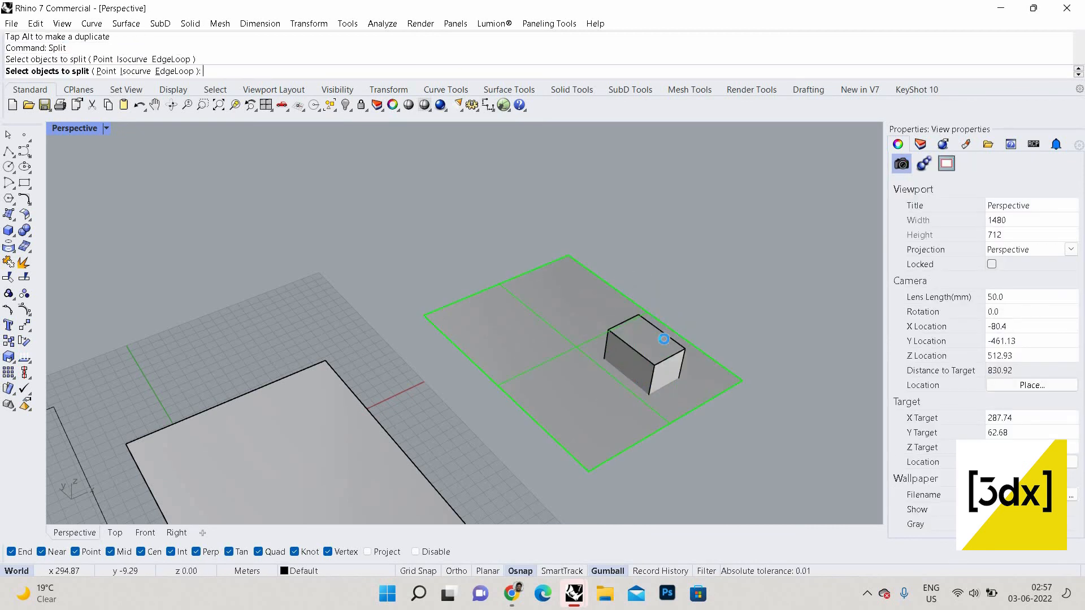
pyautogui.press('Return')
pyautogui.click(664, 354)
pyautogui.press('Return')
# Step: Delete the cutting box and the split-off inner piece, leaving a rectangular opening in the copied surface
pyautogui.click(666, 364)
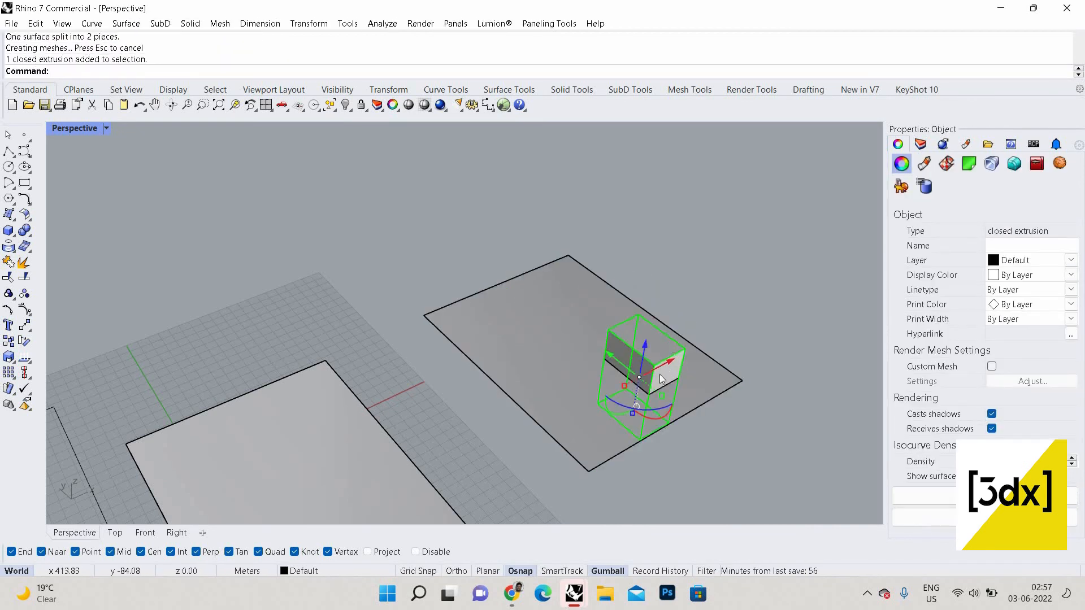
pyautogui.press('Delete')
pyautogui.click(641, 369)
pyautogui.press('Delete')
pyautogui.scroll(-3, 707, 342)
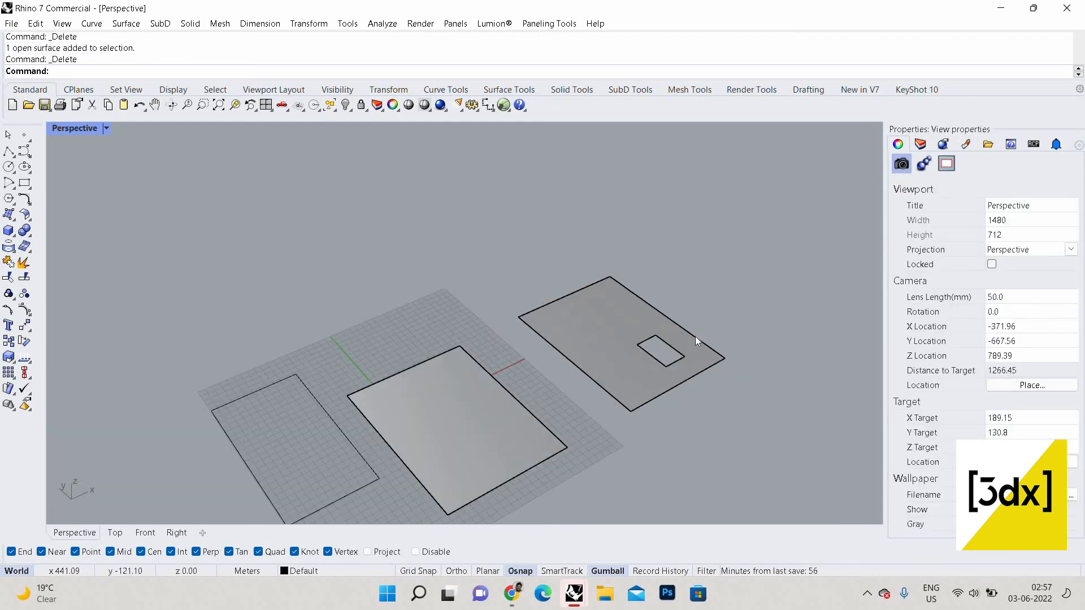
# Step: Inspect the object properties of the uncut surface and of the surface with the rectangular opening
pyautogui.click(493, 411)
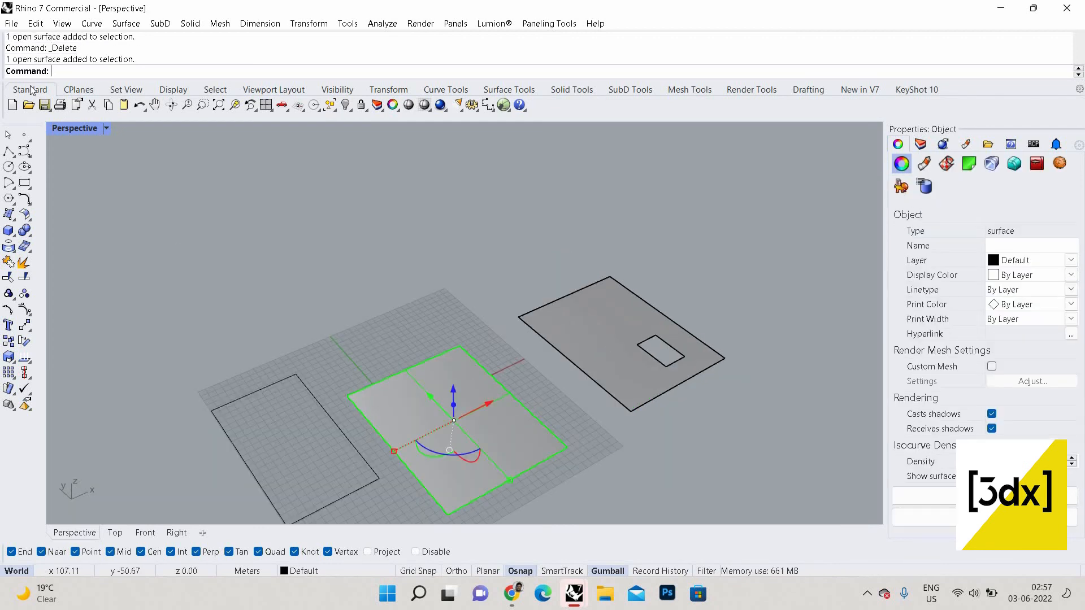
pyautogui.click(574, 346)
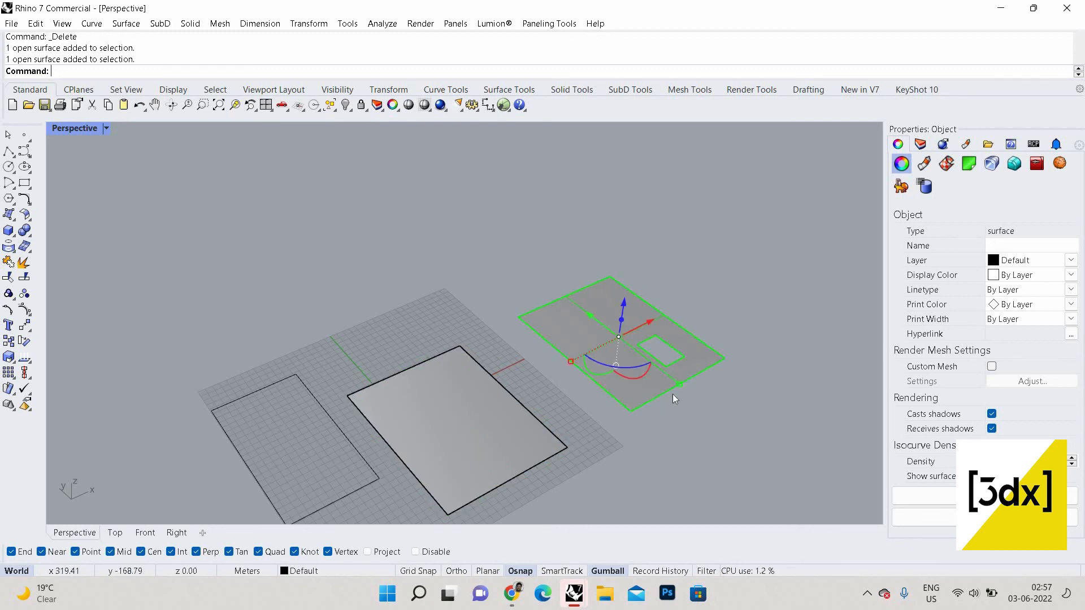
pyautogui.click(457, 406)
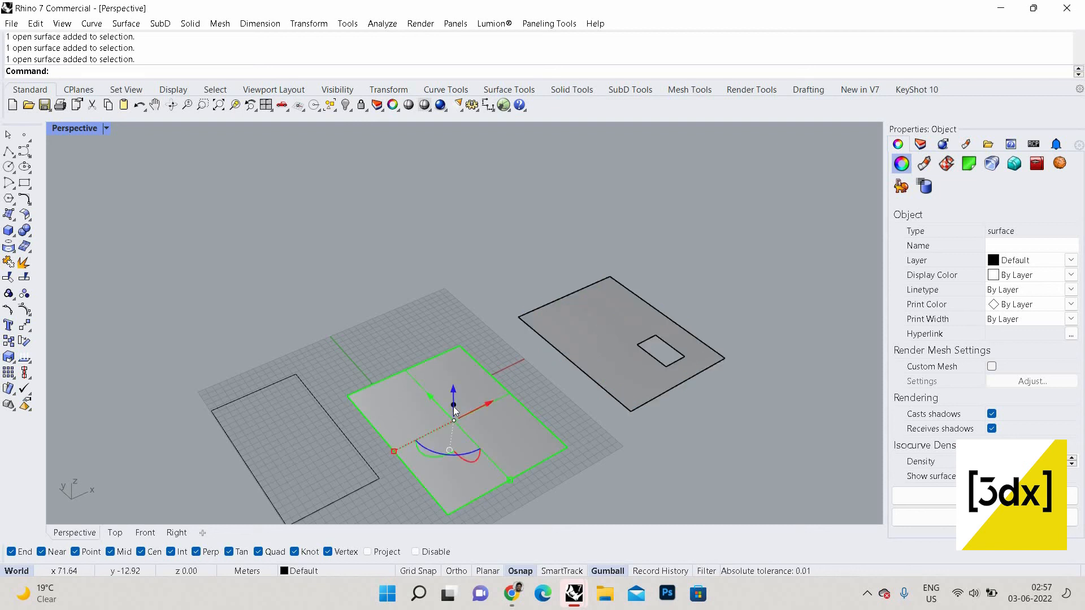
pyautogui.moveTo(494, 367)
pyautogui.mouseDown(button='right')
pyautogui.moveTo(512, 348)
pyautogui.moveTo(494, 358)
pyautogui.mouseUp(button='right')
pyautogui.rightClick(493, 359)
pyautogui.moveTo(501, 322); pyautogui.dragTo(493, 379)
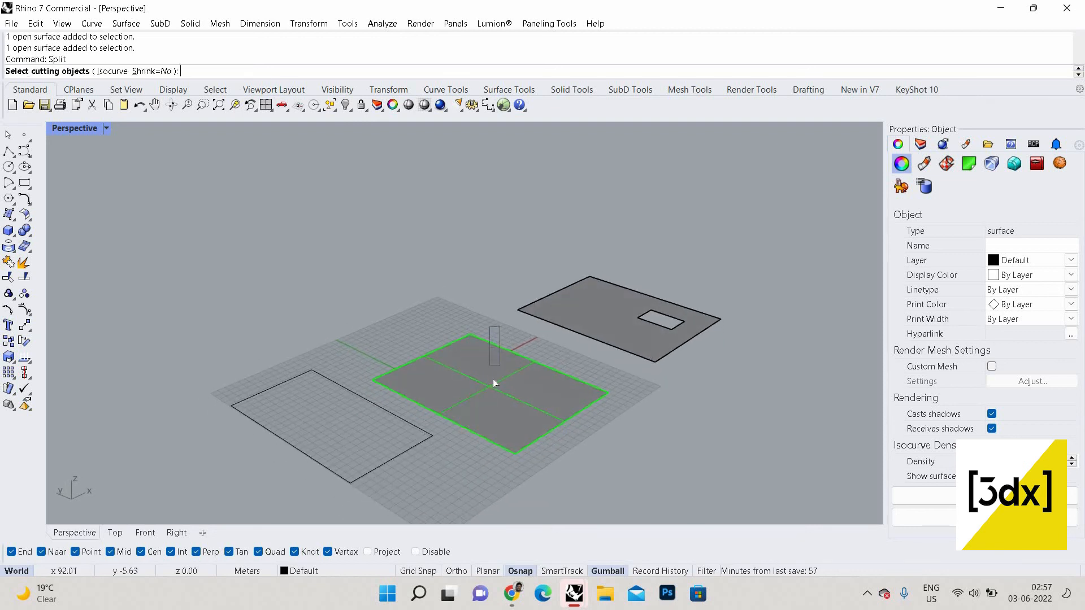
pyautogui.press('Escape')
# Step: Extrude the uncut surface and the surface with the opening upward into solid blocks
pyautogui.click(490, 375)
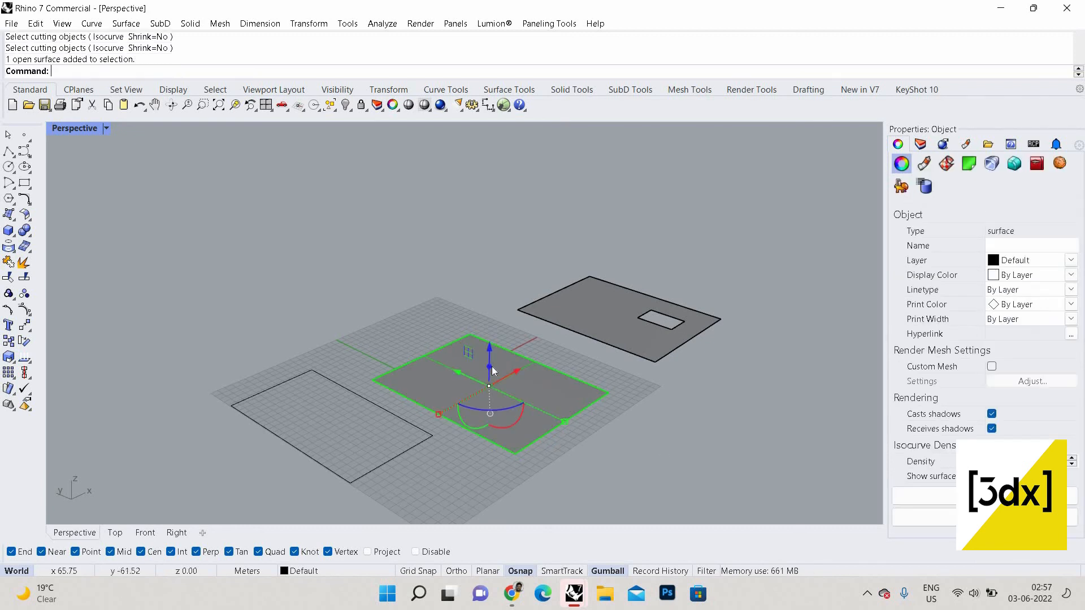
pyautogui.moveTo(490, 366); pyautogui.dragTo(531, 316)
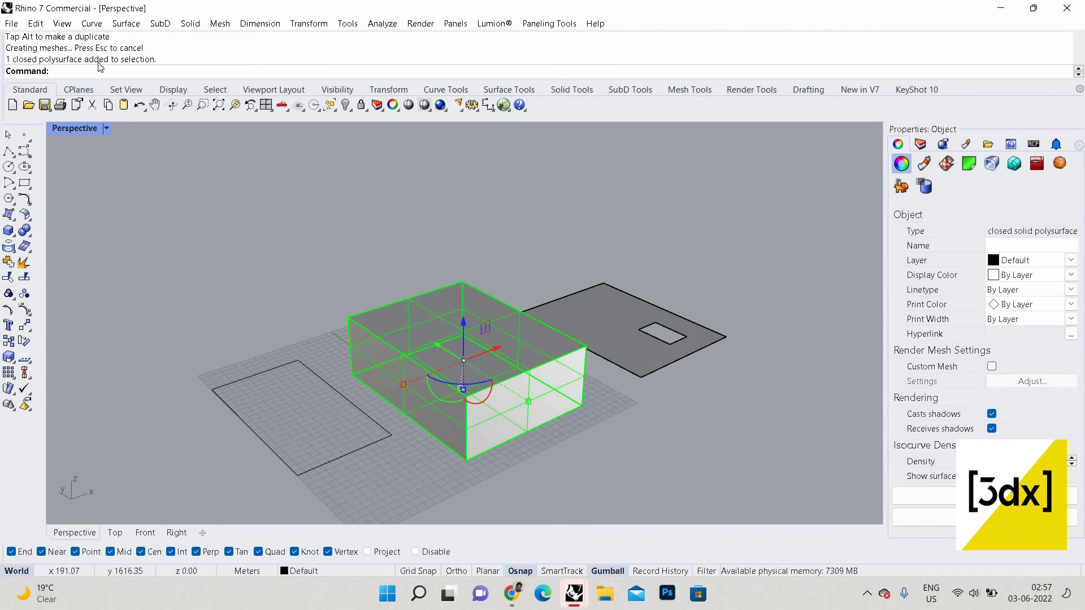
pyautogui.scroll(4, 642, 360)
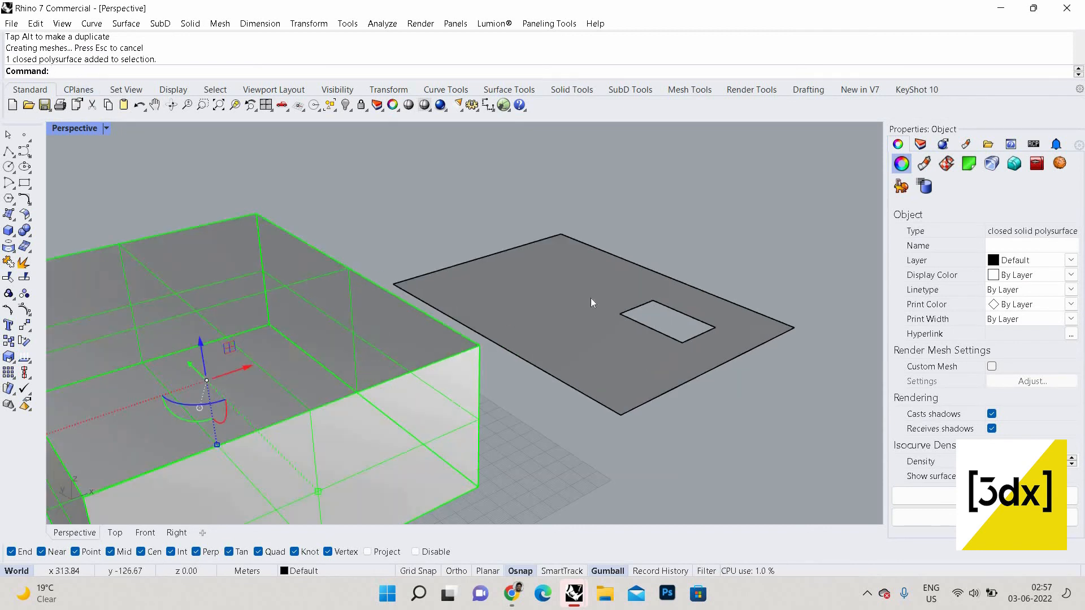
pyautogui.click(588, 294)
pyautogui.moveTo(585, 285); pyautogui.dragTo(602, 219)
pyautogui.press('Escape')
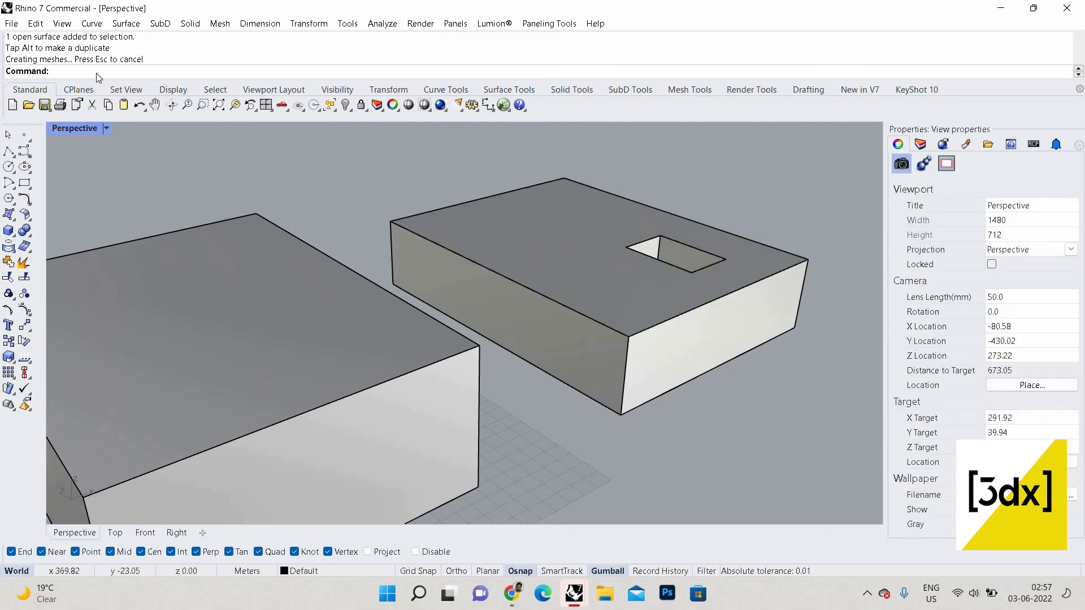
pyautogui.click(592, 287)
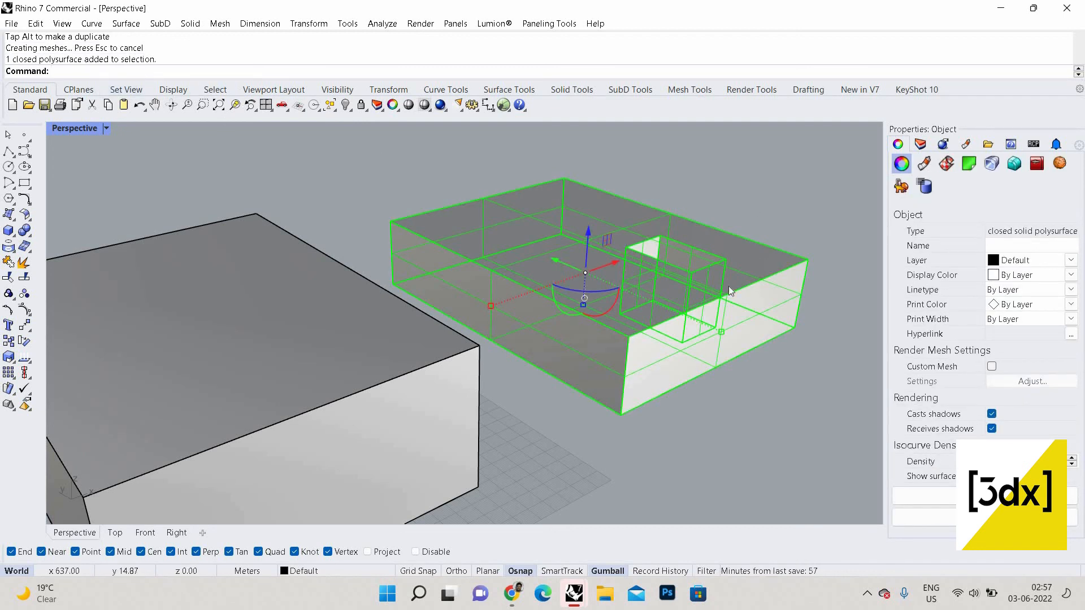
# Step: Undo the extrusions of both surfaces
pyautogui.hotkey('ctrl', 'z')
pyautogui.hotkey('ctrl', 'z')
pyautogui.scroll(-3, 706, 339)
pyautogui.click(676, 401)
pyautogui.rightClick(520, 393)
pyautogui.rightClick(520, 393)
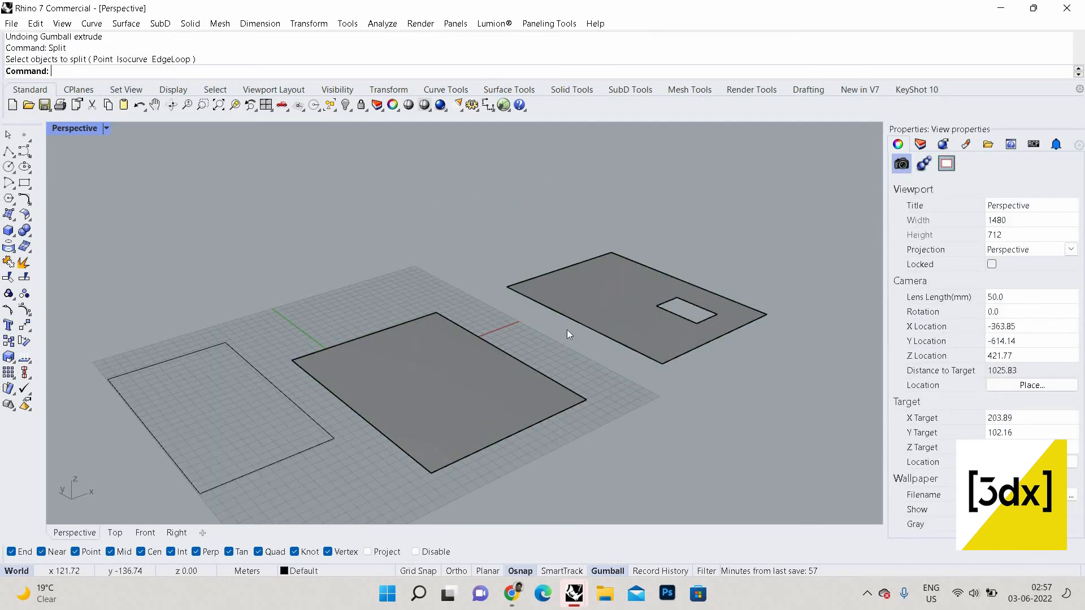
# Step: Compare the flat uncut surface with the flat surface containing the opening, checking the object type of each
pyautogui.click(547, 390)
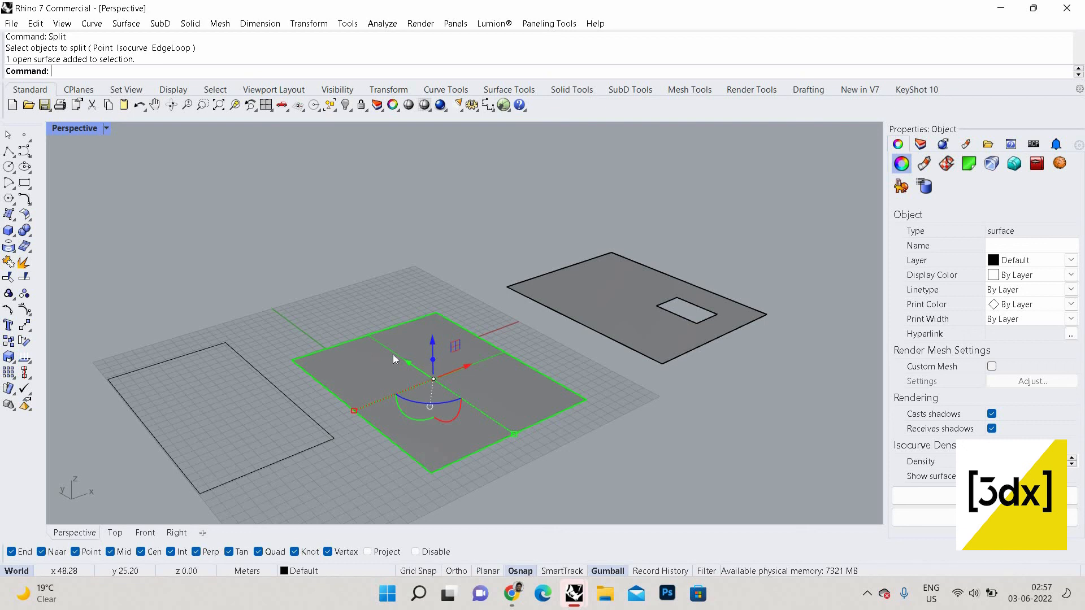
pyautogui.press('Escape')
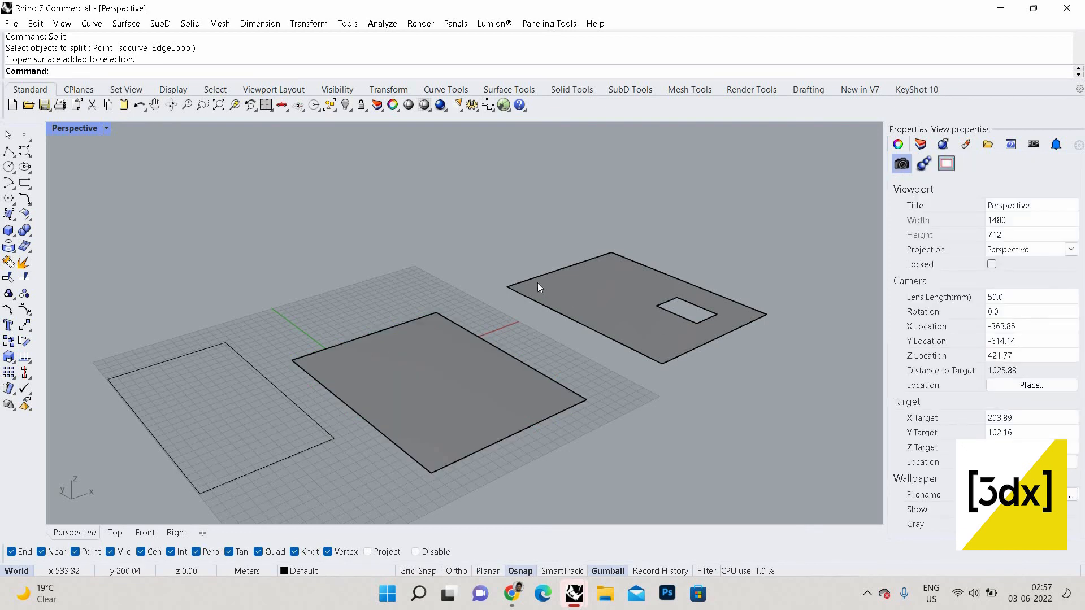
pyautogui.click(538, 288)
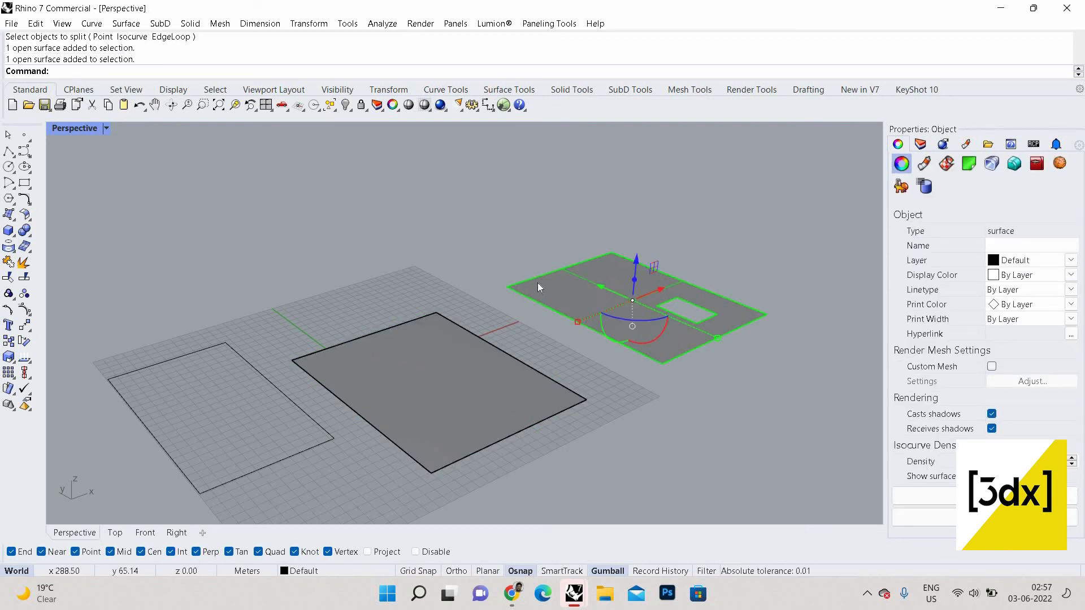
pyautogui.click(470, 395)
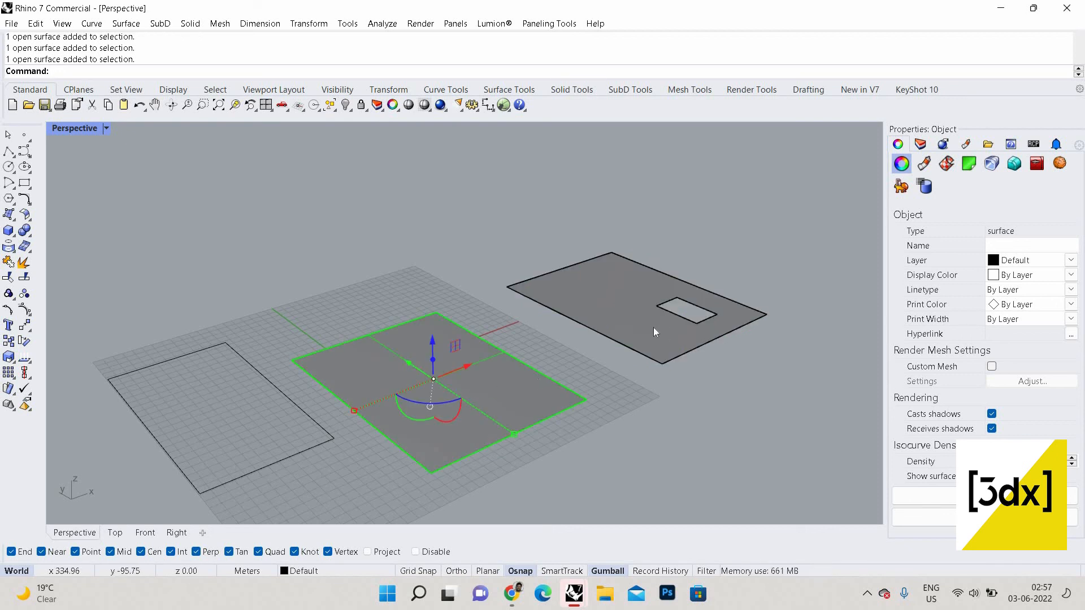
pyautogui.click(669, 306)
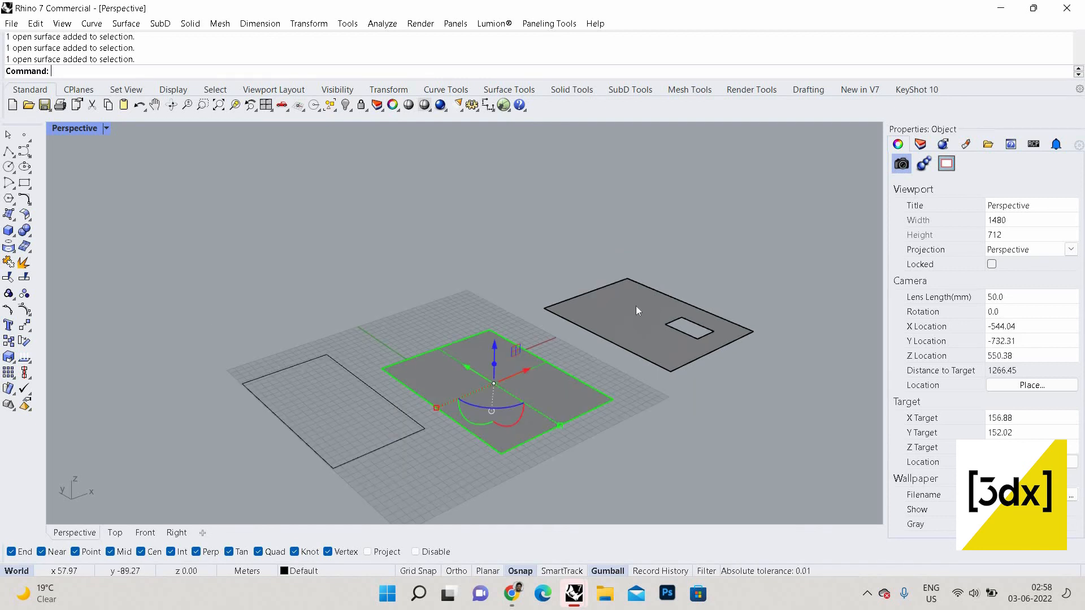
pyautogui.click(635, 306)
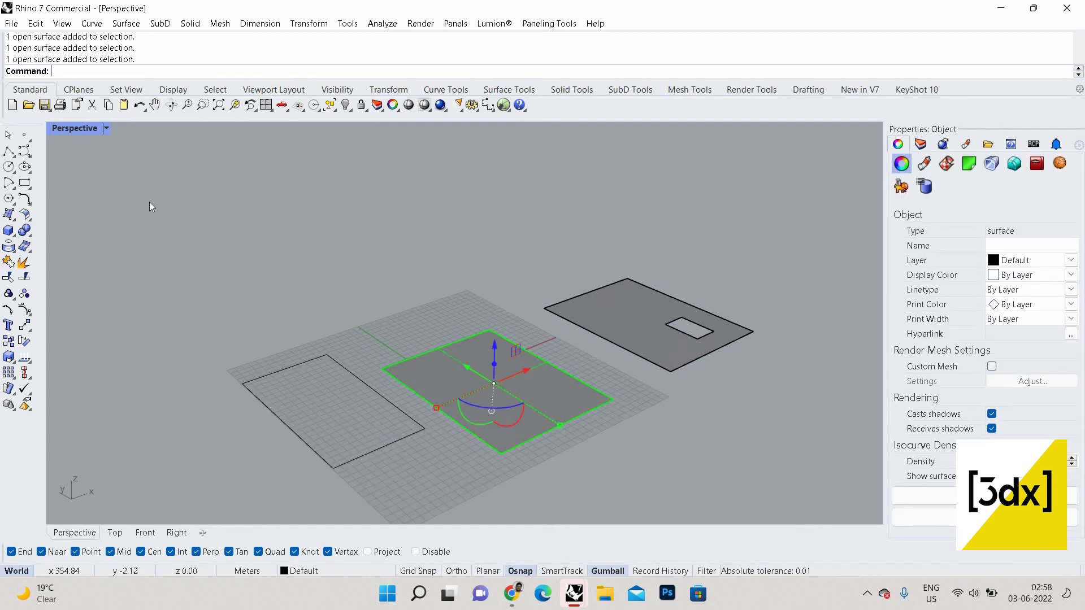
pyautogui.press('Escape')
# Step: Delete the uncut surface and the surface with the rectangular opening, keeping only the rectangle curve
pyautogui.click(510, 368)
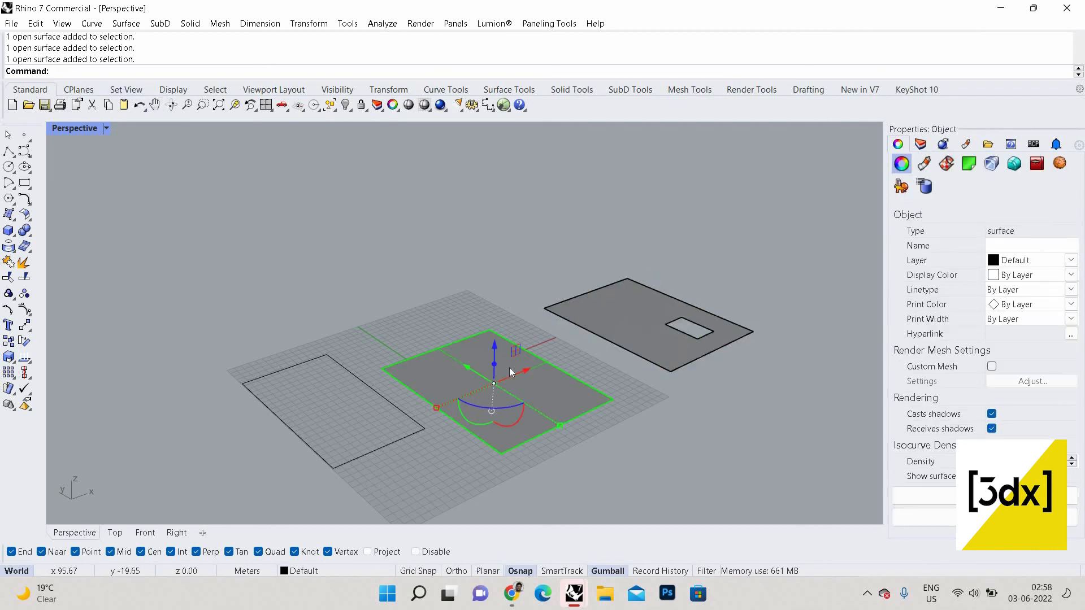
pyautogui.press('Delete')
pyautogui.press('Delete')
pyautogui.click(582, 304)
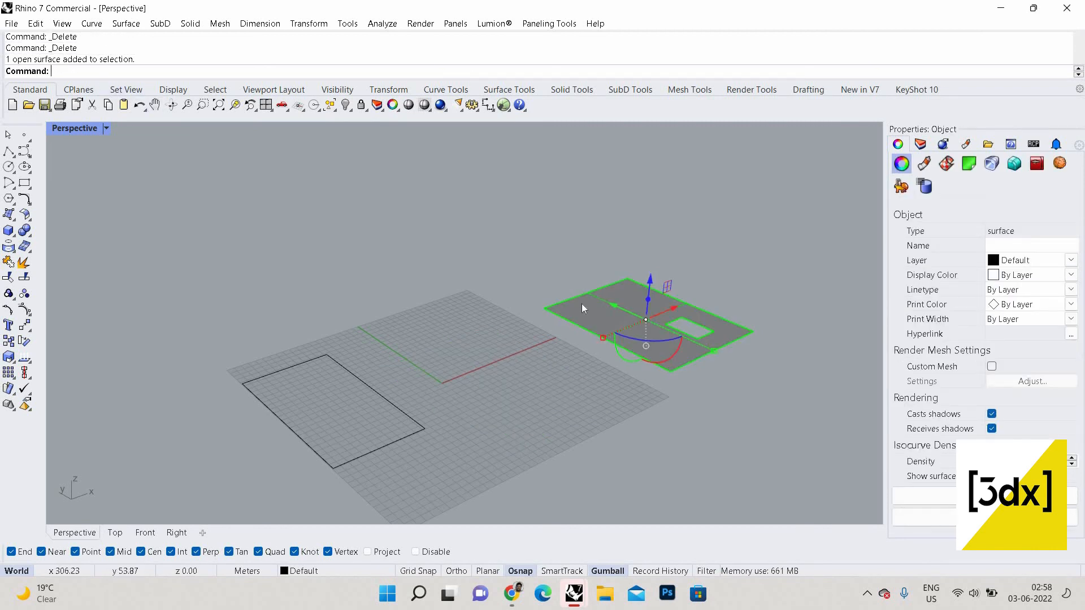
pyautogui.press('Delete')
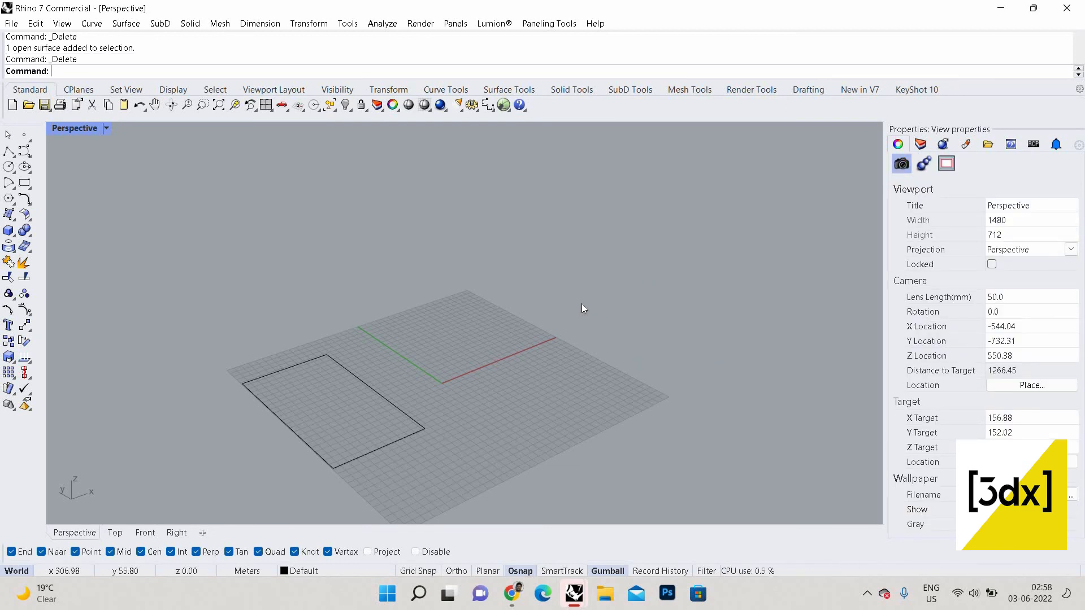
# Step: Examine the remaining rectangle on the grid and check its object type
pyautogui.scroll(-2, 452, 394)
pyautogui.scroll(1, 432, 396)
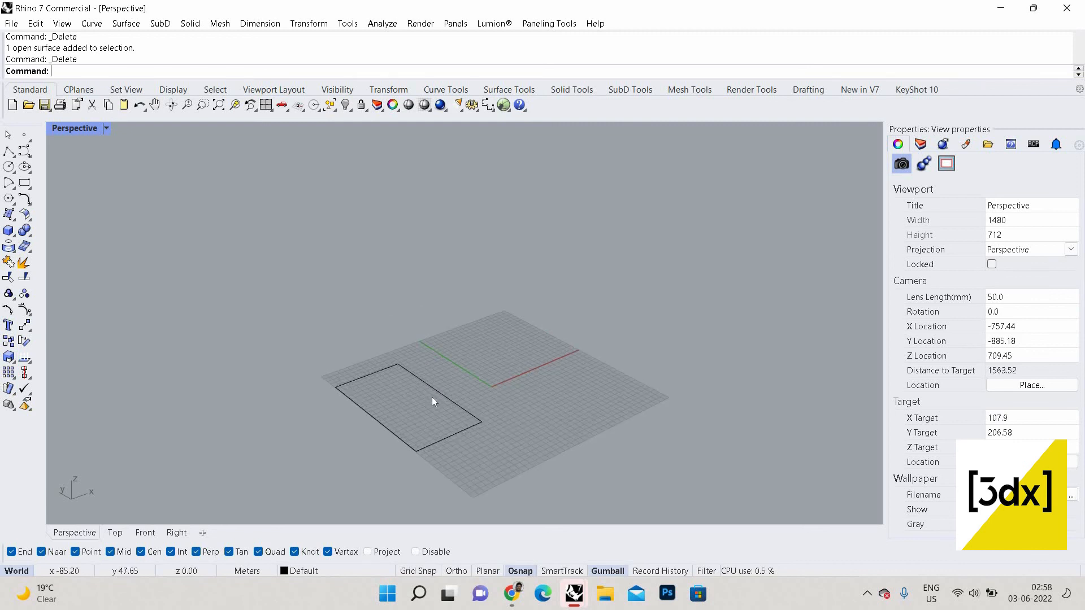
pyautogui.click(467, 413)
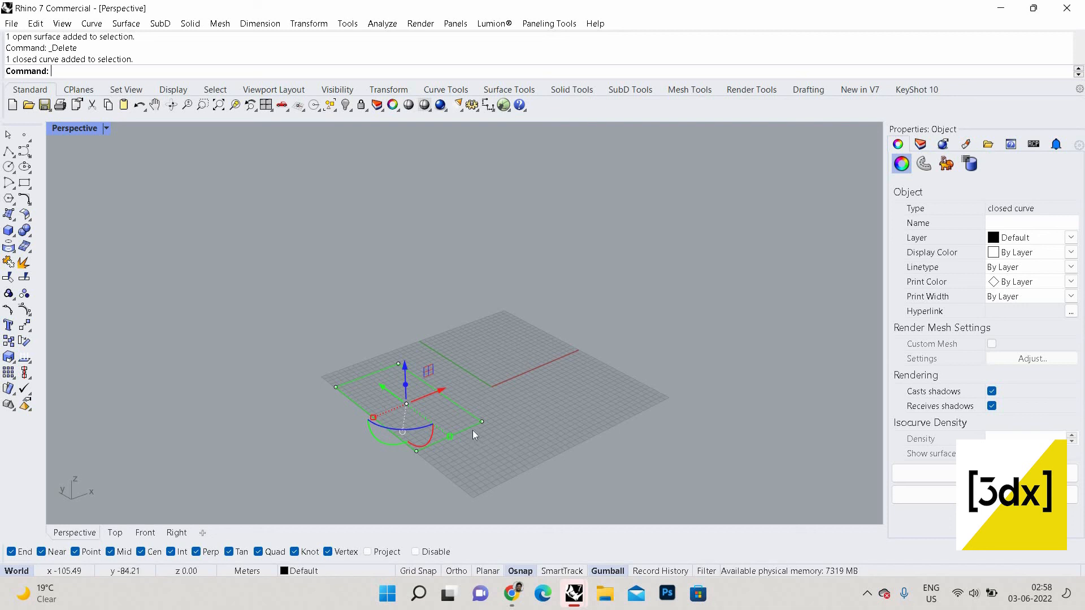
pyautogui.keyDown('shift'); pyautogui.moveTo(466, 433); pyautogui.dragTo(439, 442, button='right'); pyautogui.keyUp('shift')
pyautogui.press('Escape')
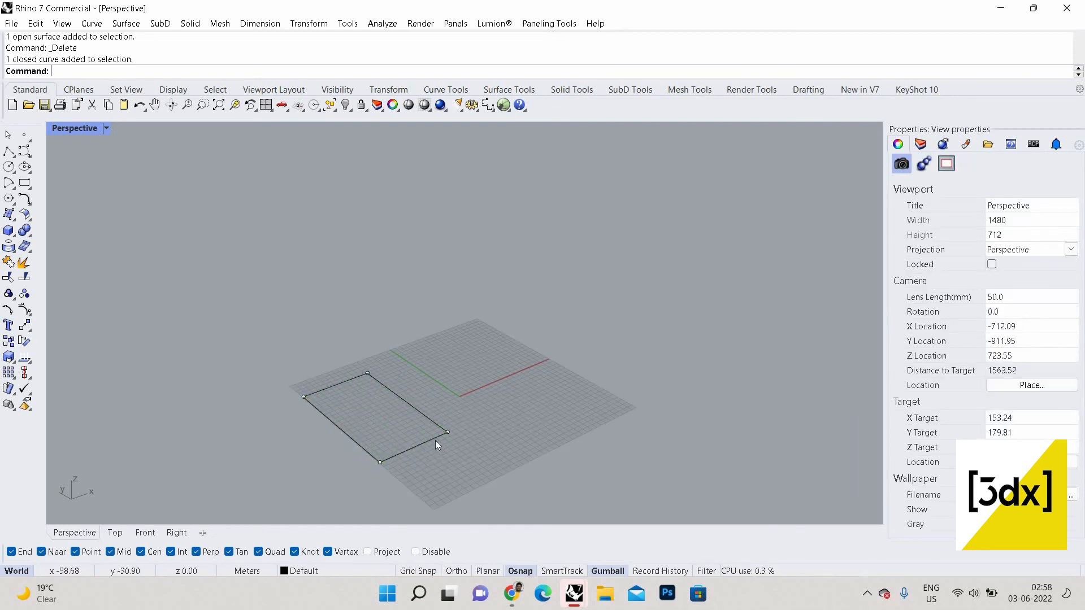
pyautogui.click(435, 440)
pyautogui.press('Escape')
pyautogui.moveTo(479, 415); pyautogui.dragTo(405, 407)
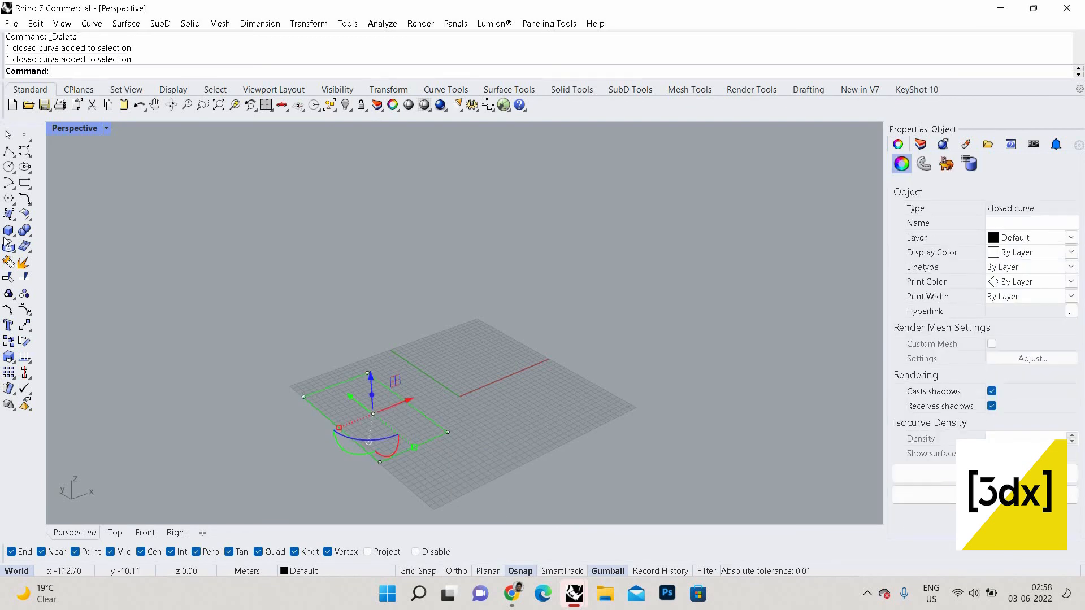
pyautogui.press('Escape')
# Step: Draw a narrow upright box on the grid beside the rectangle curve
pyautogui.click(8, 231)
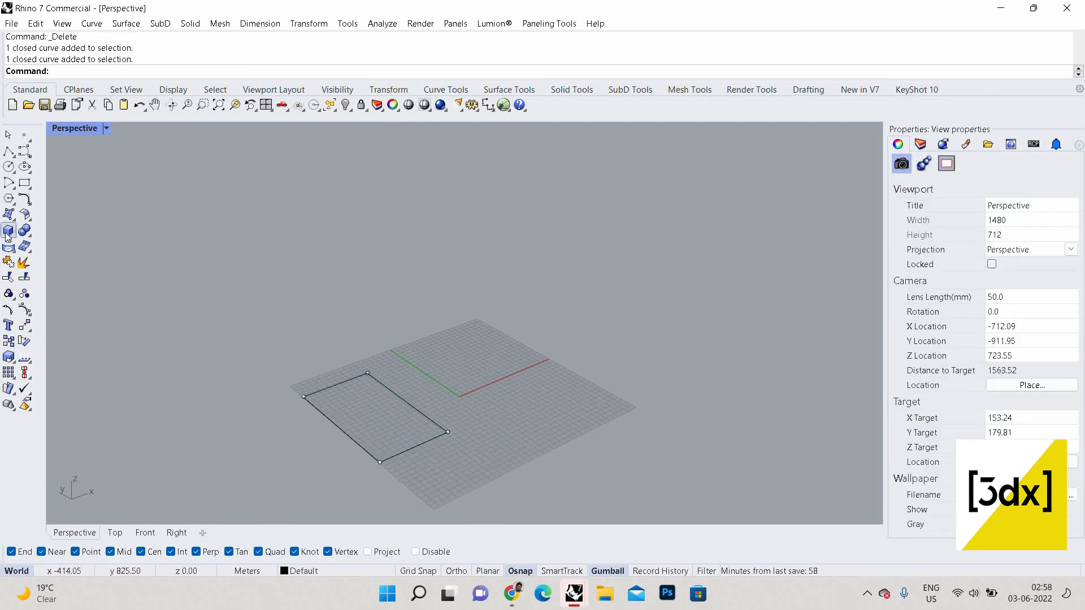
pyautogui.click(589, 480)
pyautogui.click(518, 416)
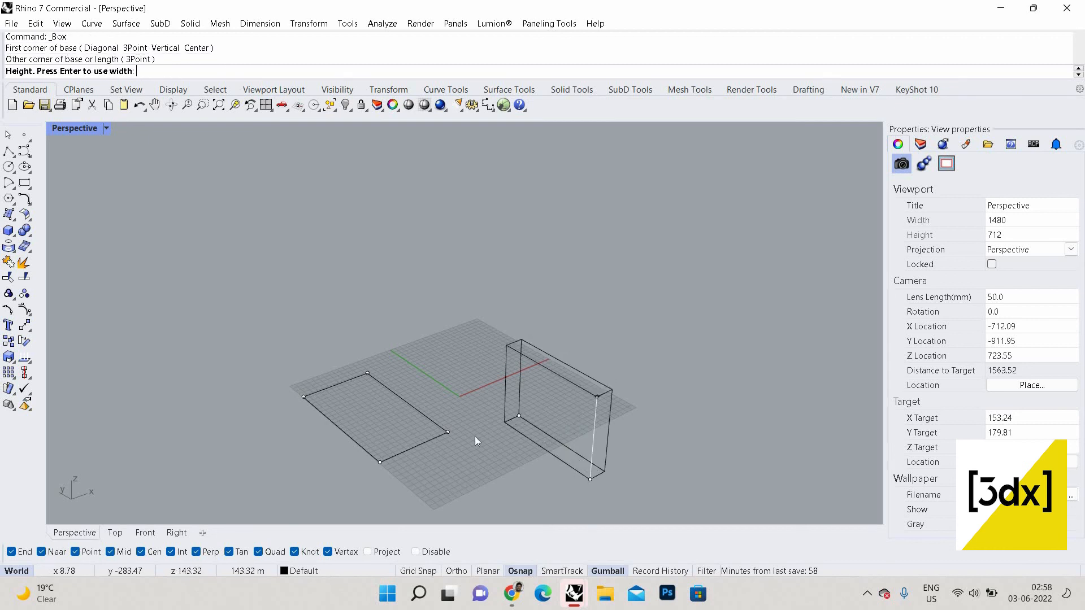
pyautogui.click(490, 443)
pyautogui.scroll(-6, 381, 443)
pyautogui.scroll(6, 523, 446)
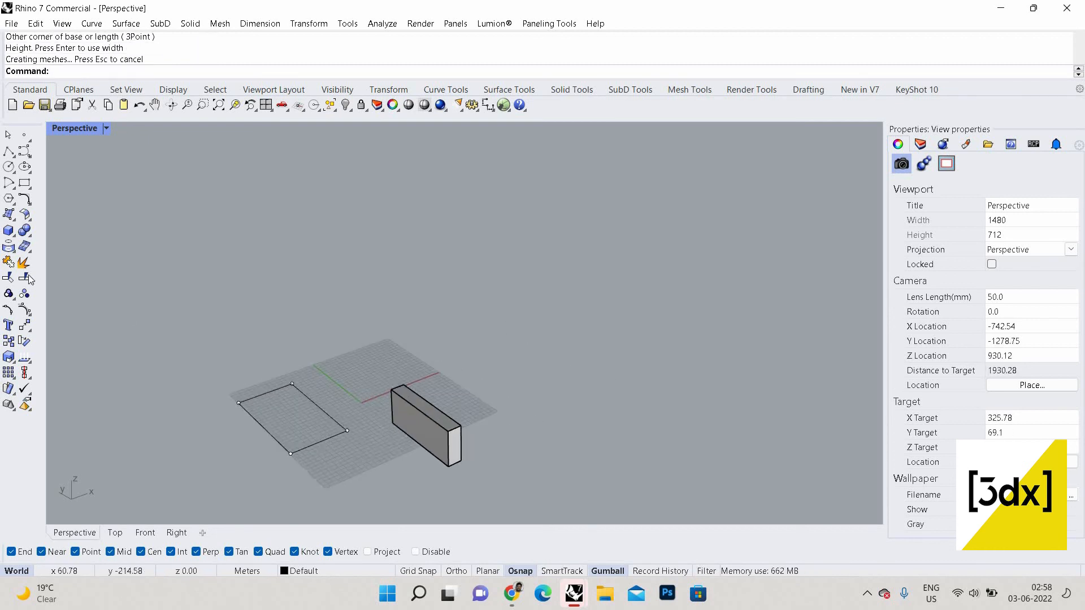
# Step: Draw a torus next to the box, beyond the grid's edge, with a main radius of about 112 m
pyautogui.click(12, 238)
pyautogui.click(73, 252)
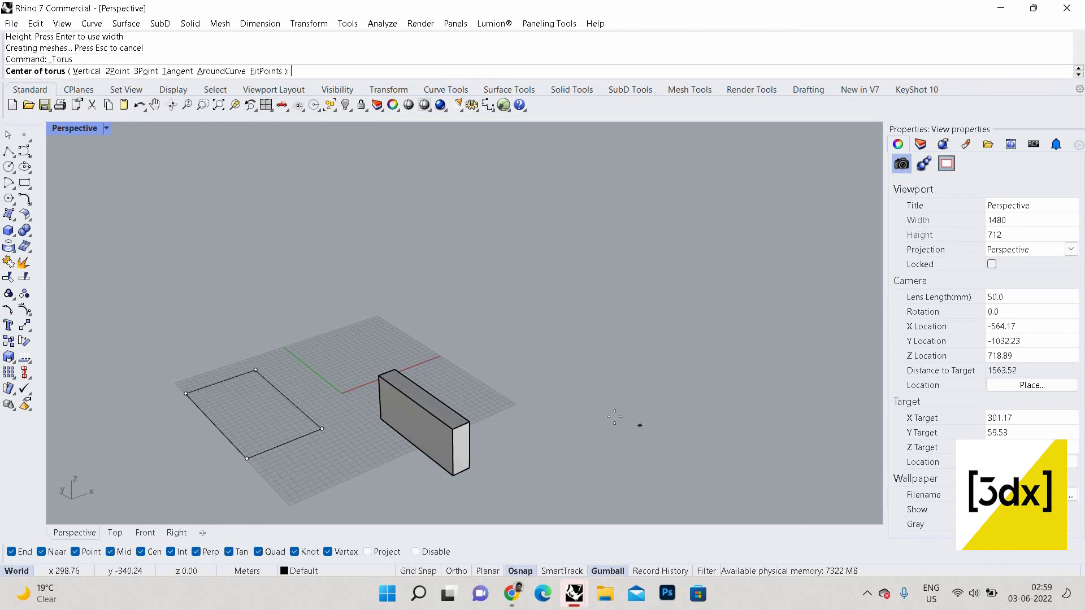
pyautogui.click(559, 387)
pyautogui.click(621, 421)
pyautogui.click(631, 425)
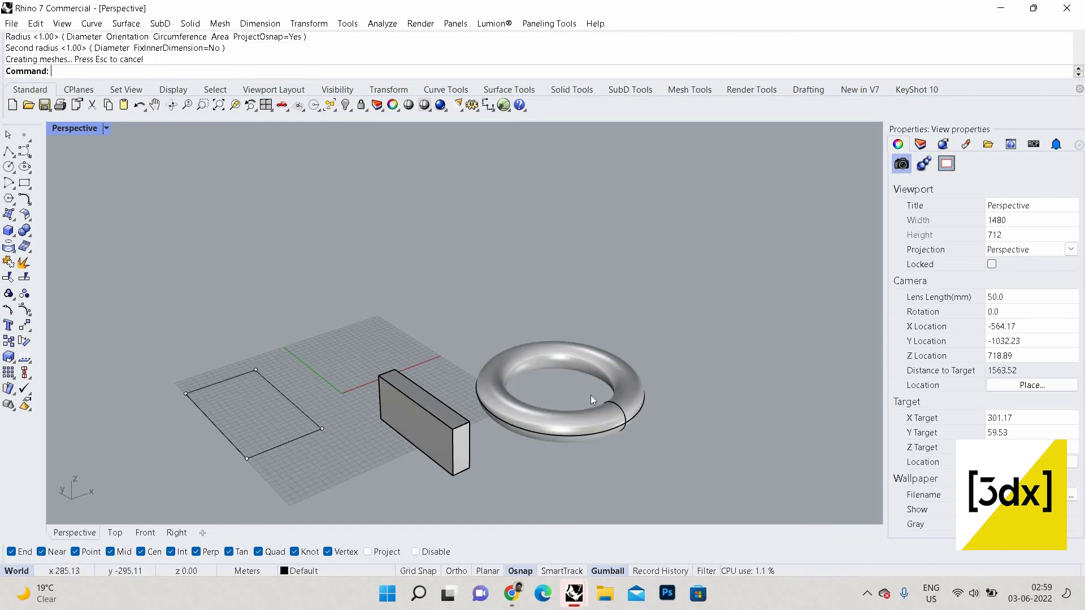
# Step: Examine the torus up close from a low angle and check its object type
pyautogui.scroll(5, 646, 404)
pyautogui.click(627, 395)
pyautogui.scroll(-6, 632, 399)
pyautogui.moveTo(632, 399); pyautogui.dragTo(520, 354, button='right')
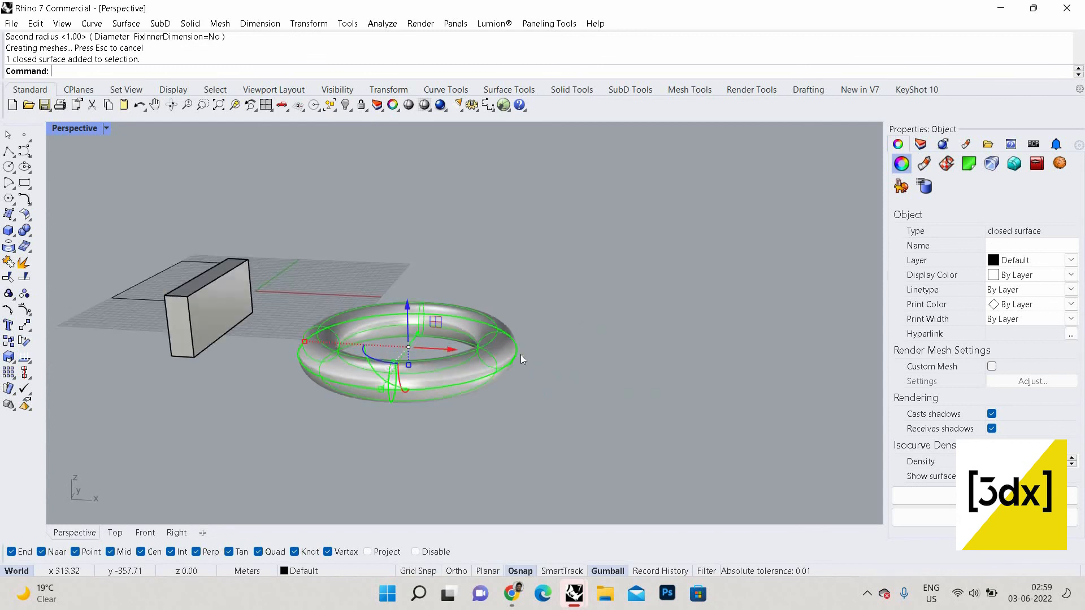
pyautogui.scroll(2, 510, 327)
pyautogui.scroll(2, 511, 327)
pyautogui.press('Escape')
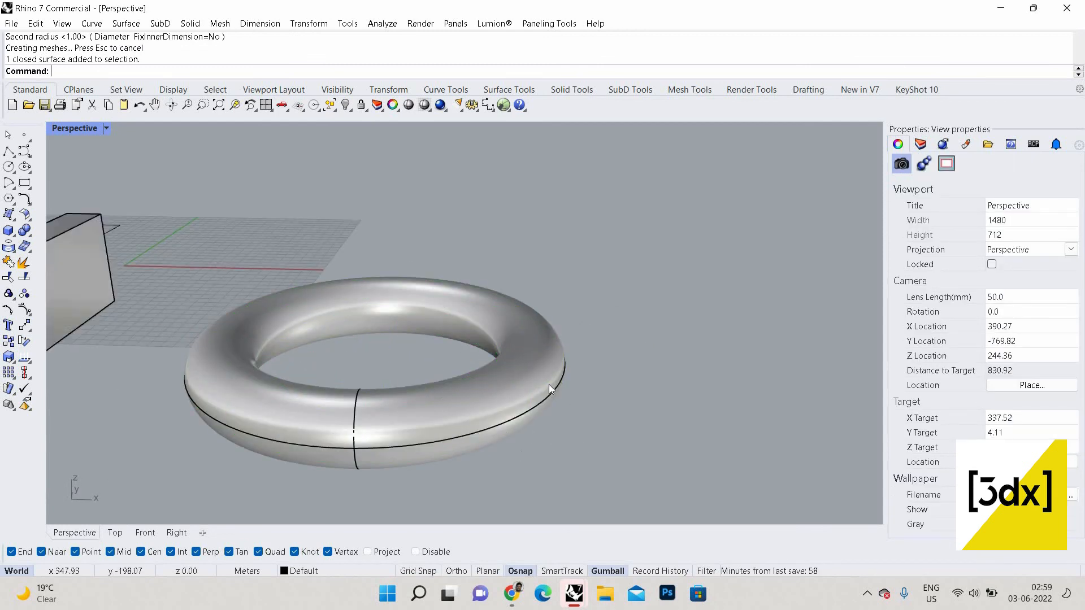
pyautogui.scroll(-3, 501, 409)
pyautogui.click(510, 344)
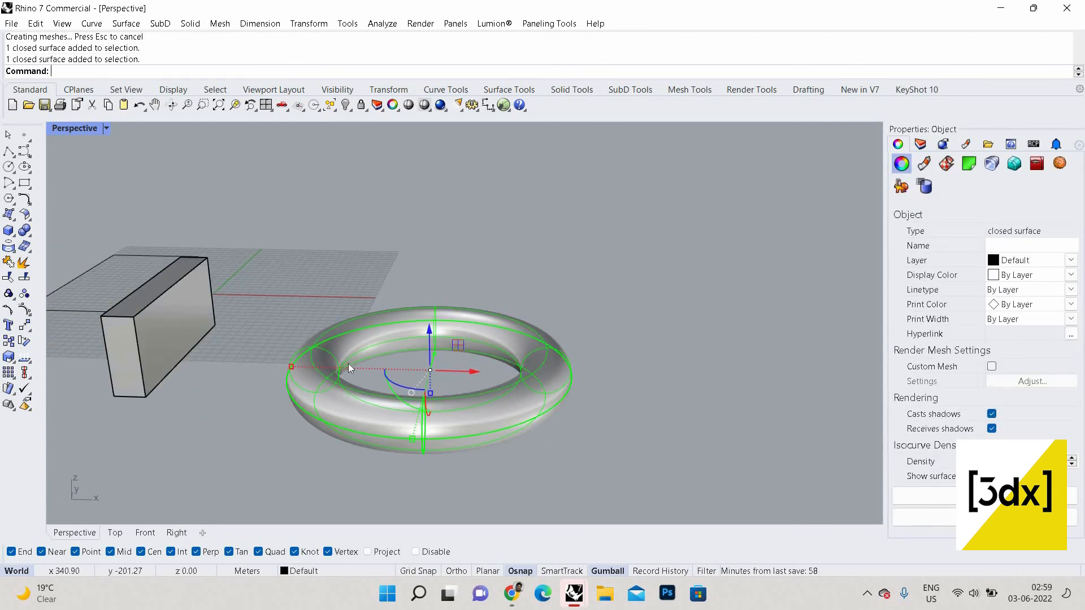
pyautogui.scroll(-3, 394, 328)
pyautogui.scroll(4, 285, 342)
pyautogui.click(424, 345)
pyautogui.click(391, 337)
# Step: Review the torus alongside the box and rectangle, checking the torus's surface lines and properties
pyautogui.moveTo(540, 374); pyautogui.dragTo(713, 357, button='right')
pyautogui.rightClick(713, 357)
pyautogui.rightClick(713, 357)
pyautogui.click(696, 341)
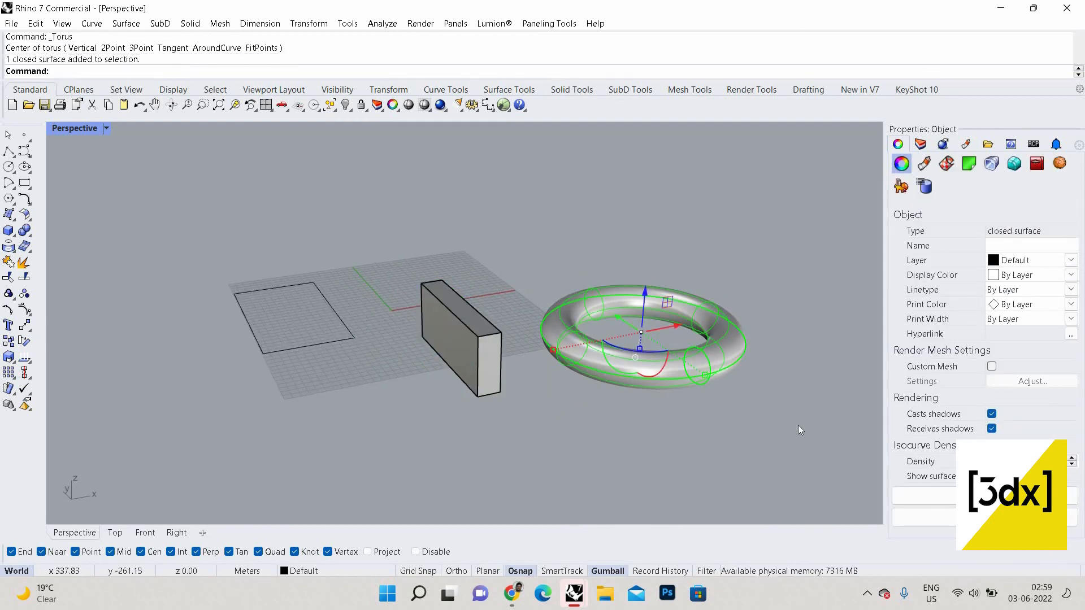
pyautogui.press('Escape')
pyautogui.click(546, 346)
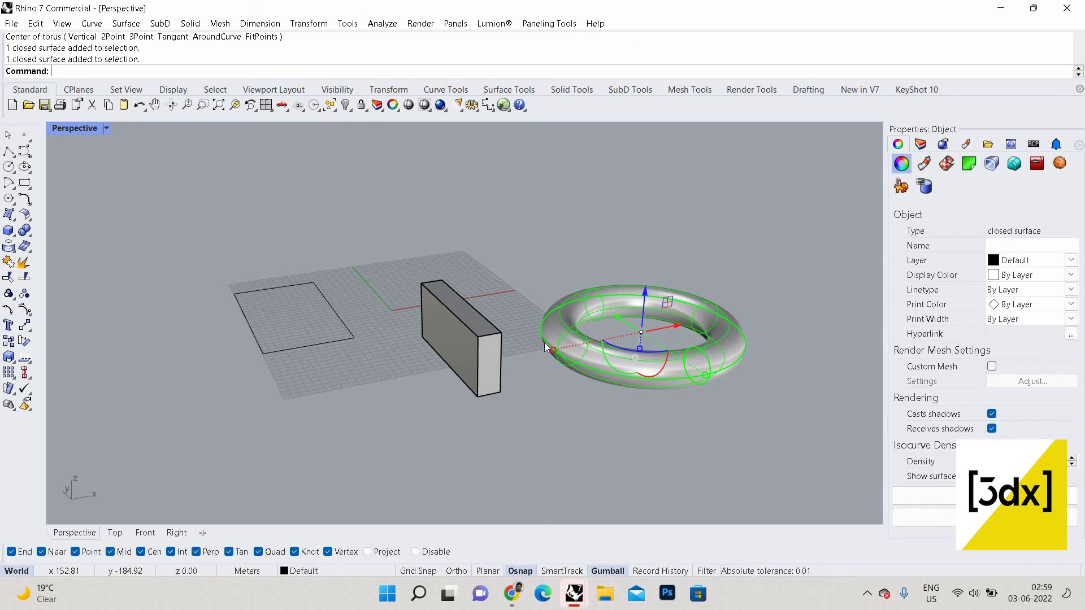
pyautogui.click(663, 425)
pyautogui.click(620, 320)
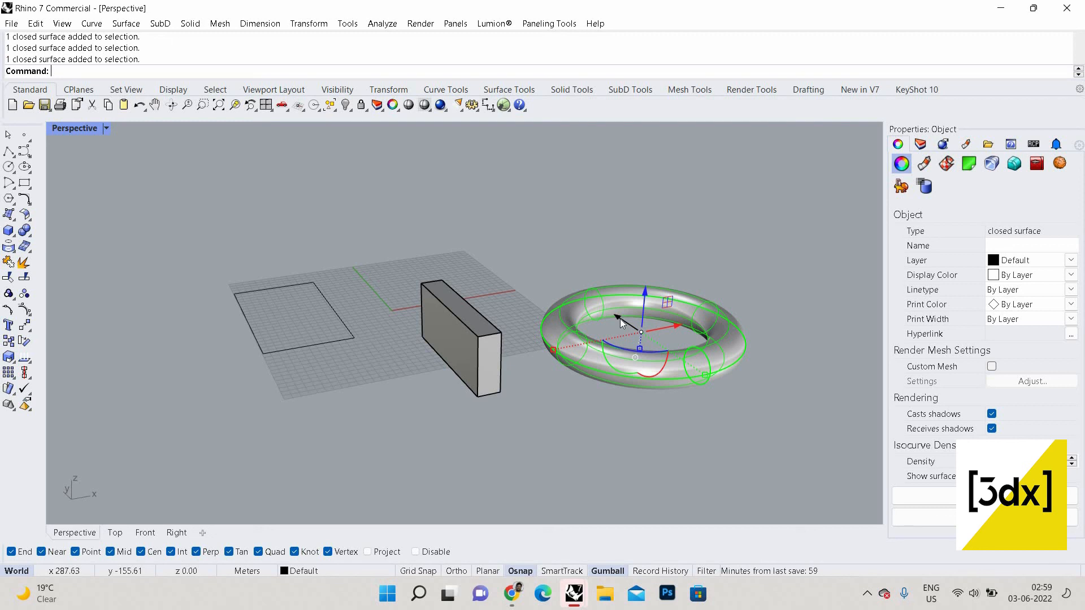
pyautogui.click(586, 392)
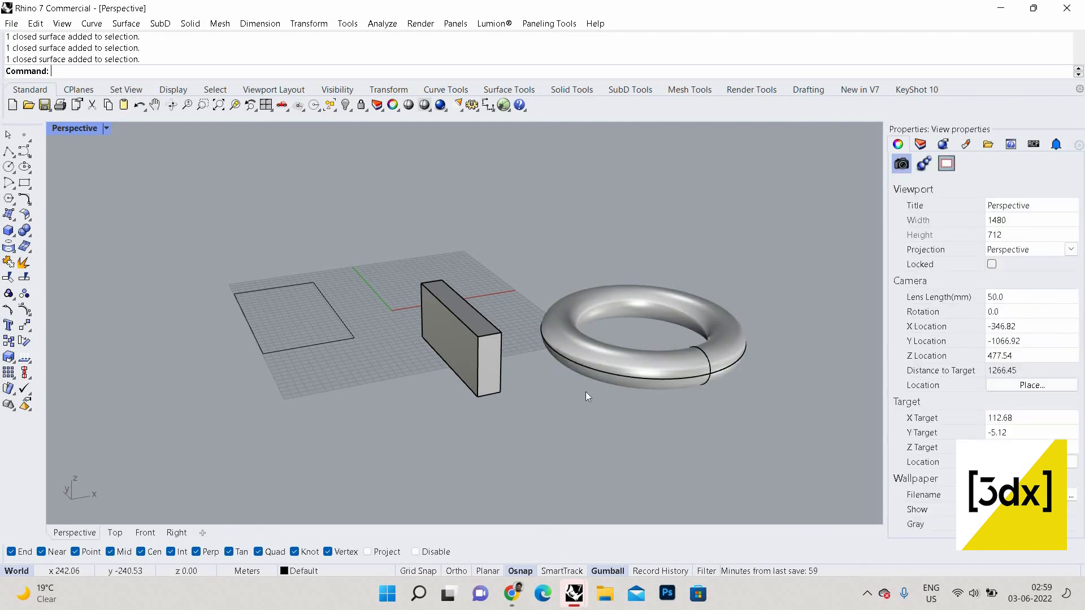
pyautogui.scroll(-4, 508, 343)
pyautogui.moveTo(281, 219); pyautogui.dragTo(339, 277, button='right')
pyautogui.rightClick(373, 286)
pyautogui.click(714, 466)
pyautogui.press('Escape')
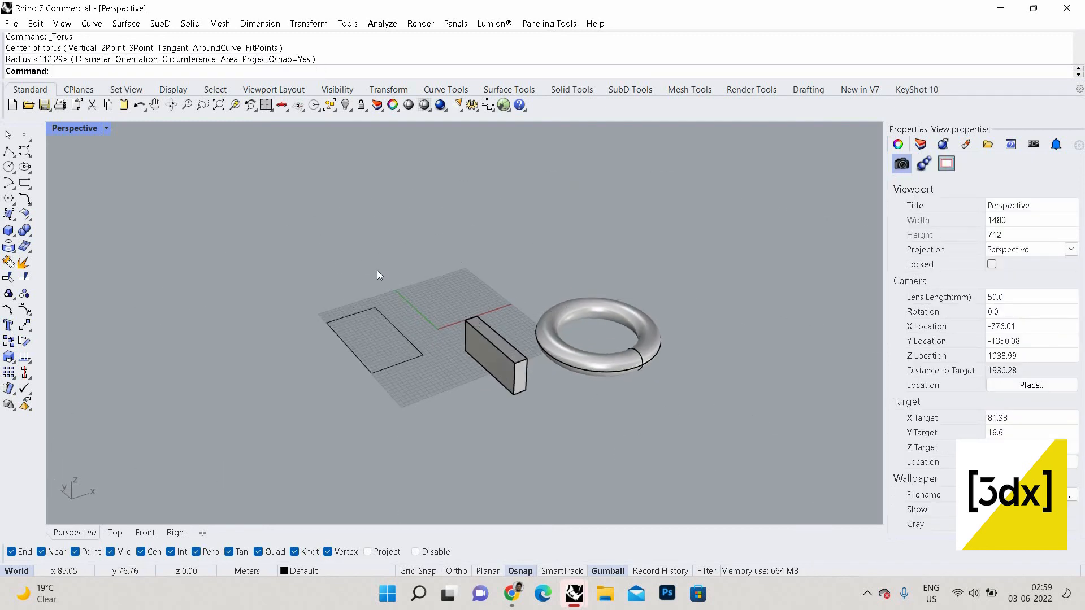
# Step: Delete the rectangle, the box and the torus to clear the scene
pyautogui.hotkey('ctrl', 'a')
pyautogui.press('Delete')
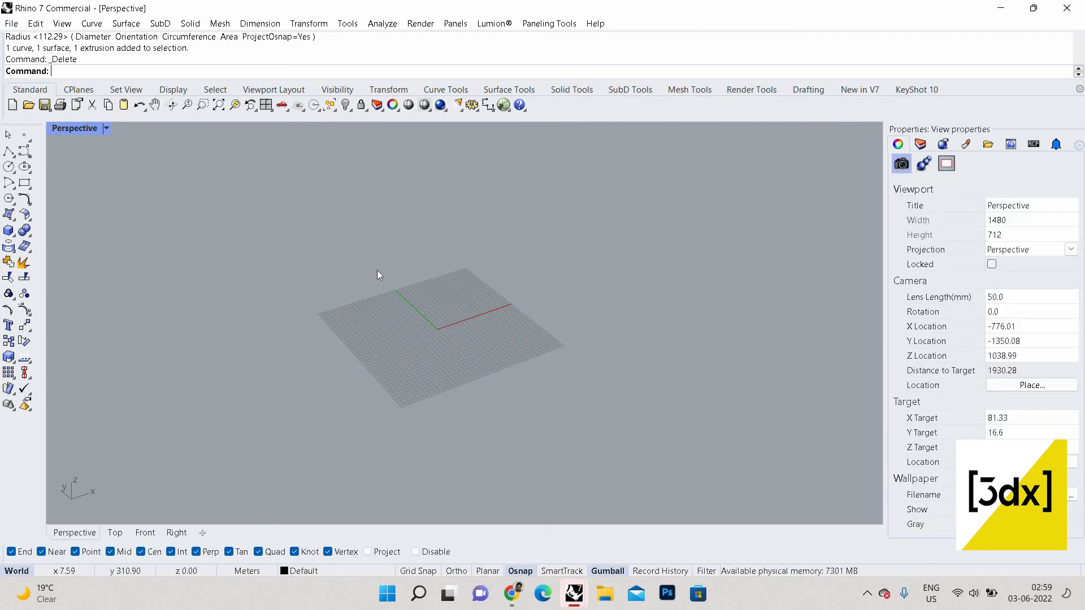